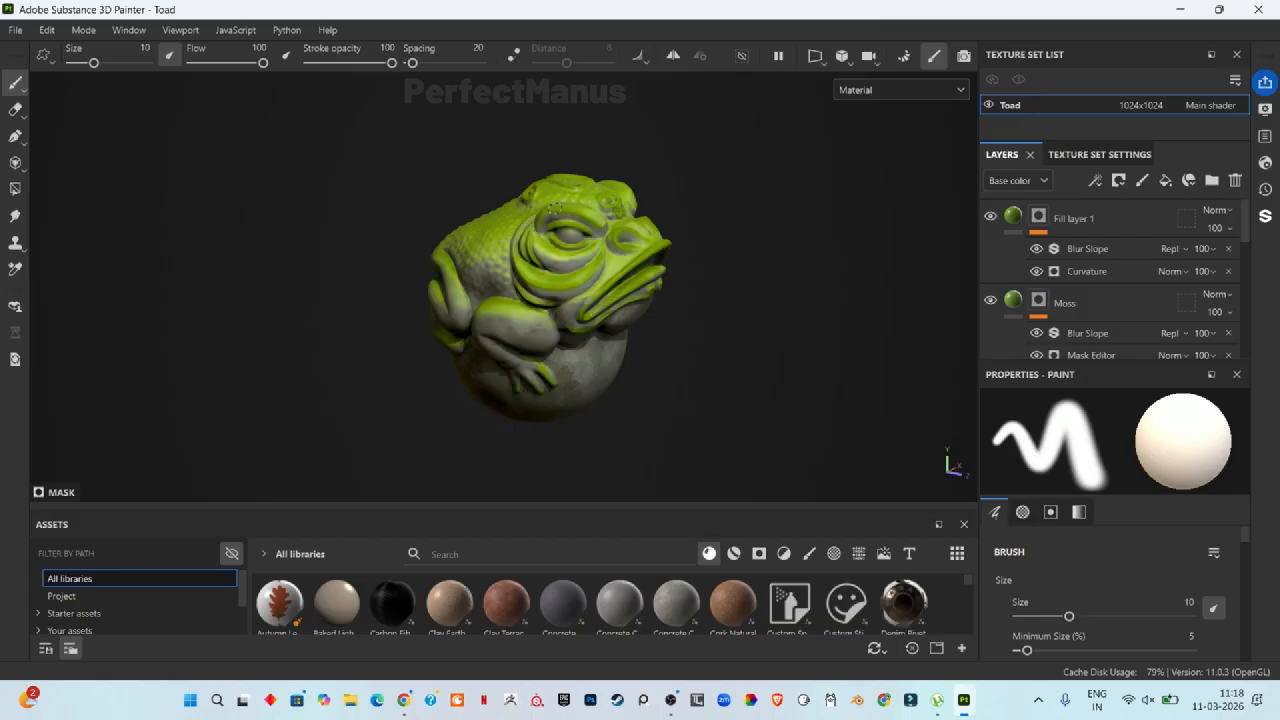
Step: Open the JadeToad sample project, discarding the changes to the current project
scroll(1108, 294, "down", 2)
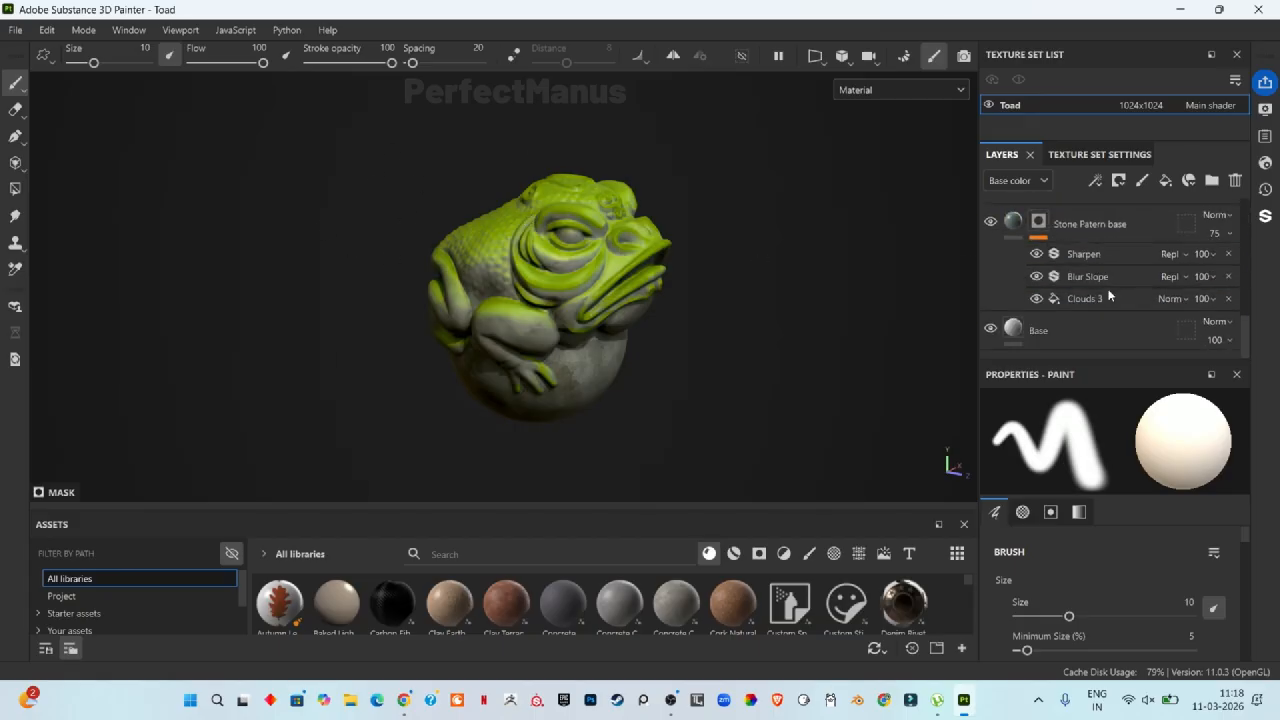
scroll(1100, 285, "up", 3)
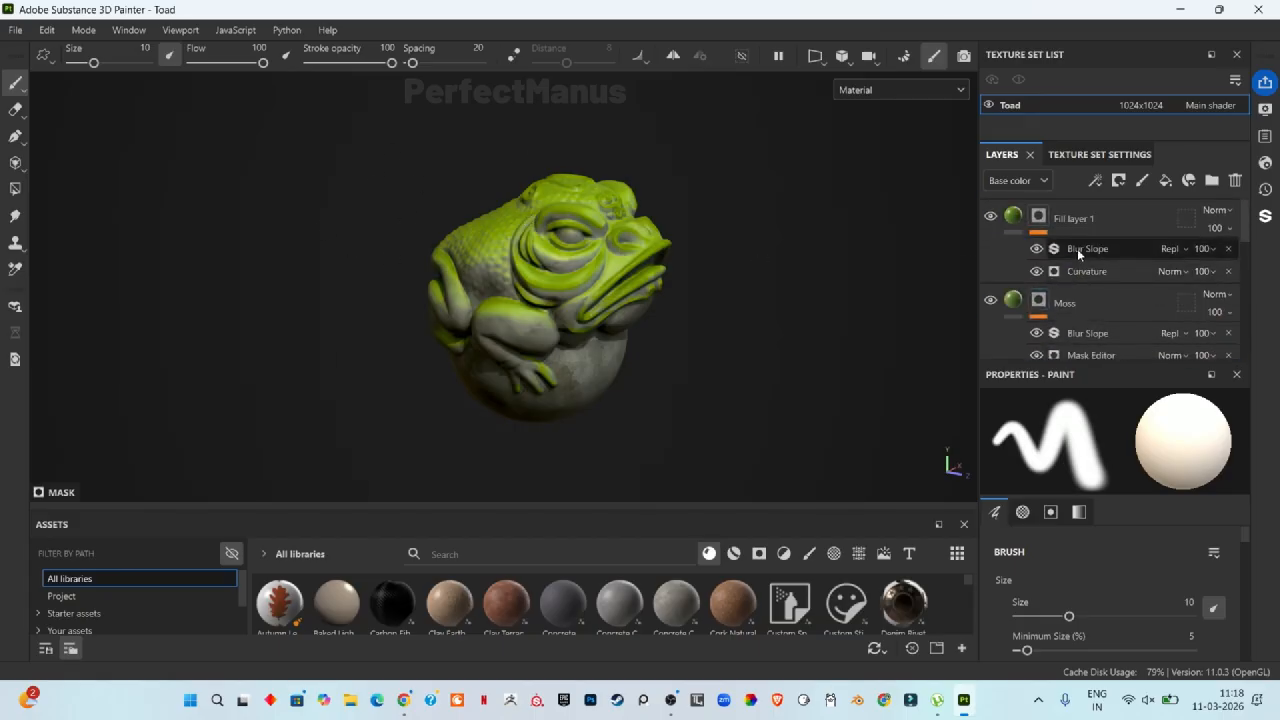
left_click(18, 30)
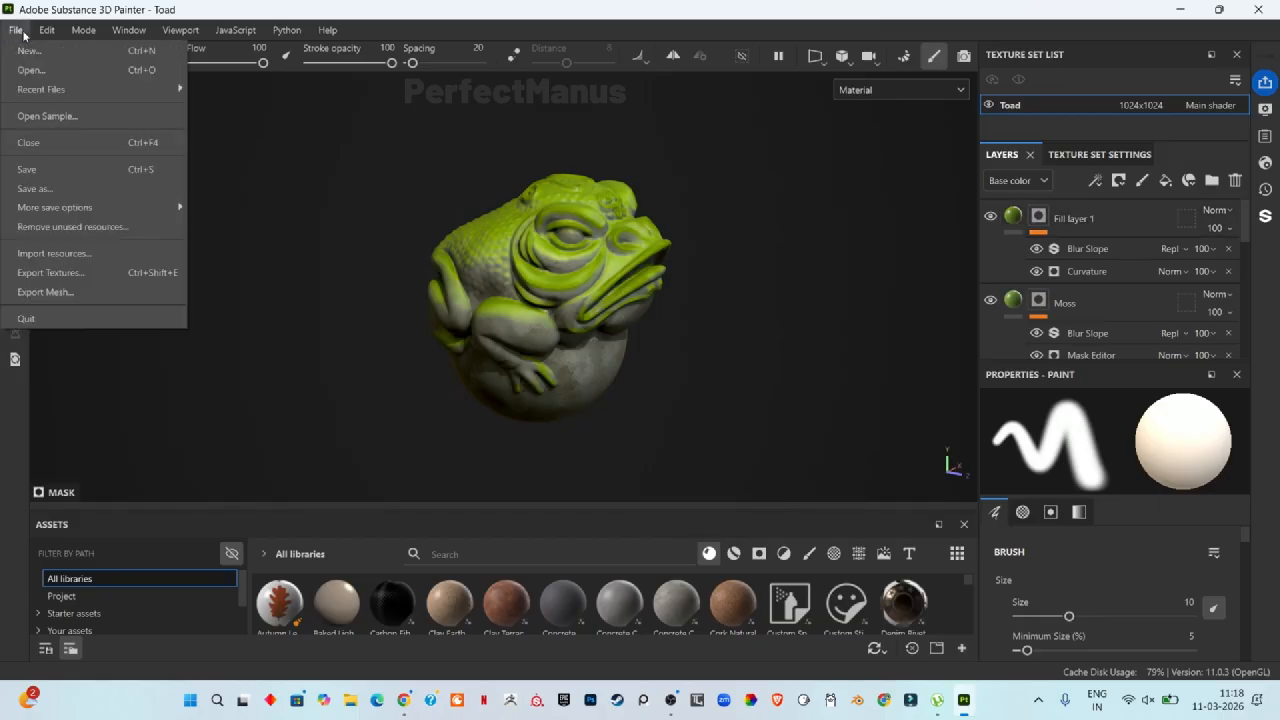
left_click(95, 116)
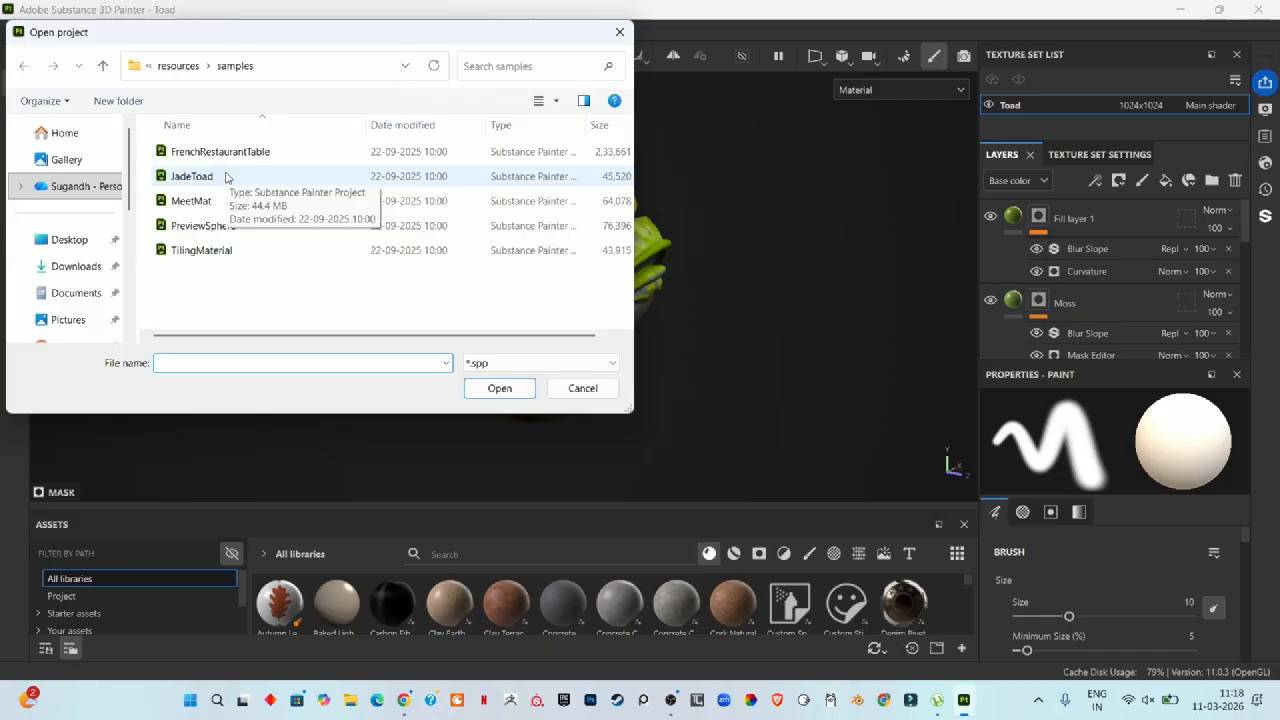
left_click(226, 177)
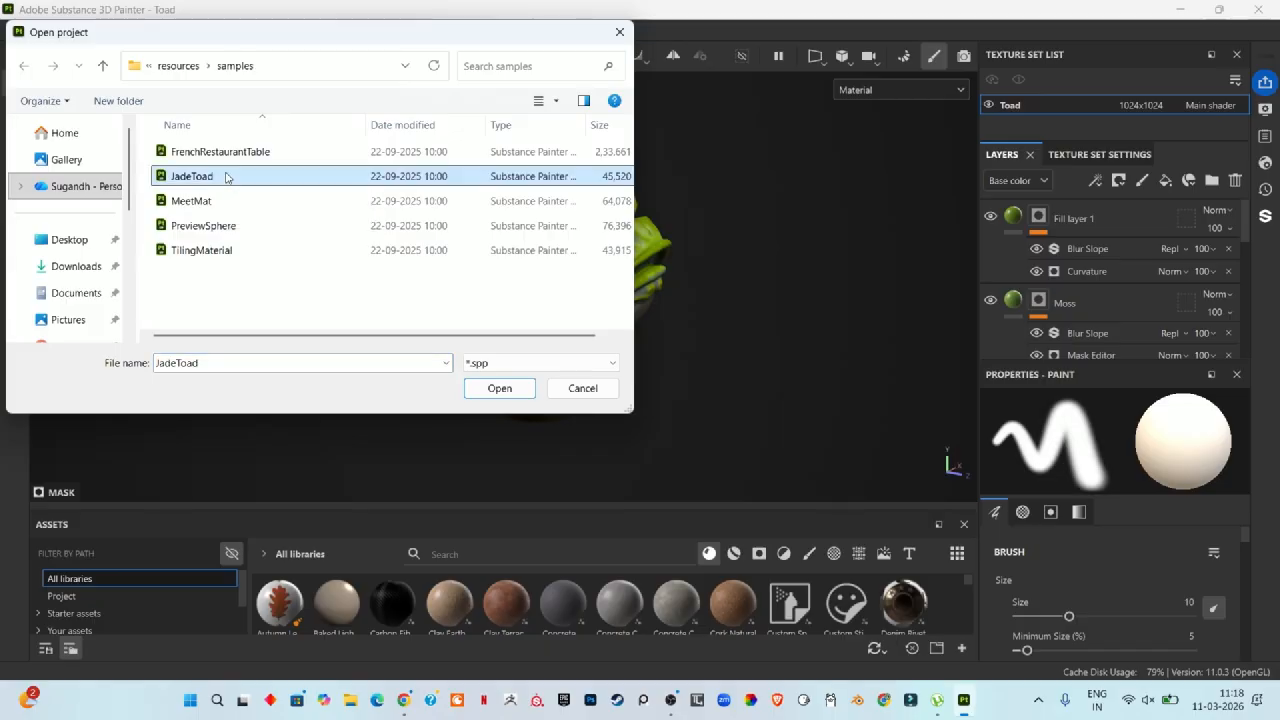
left_click(517, 386)
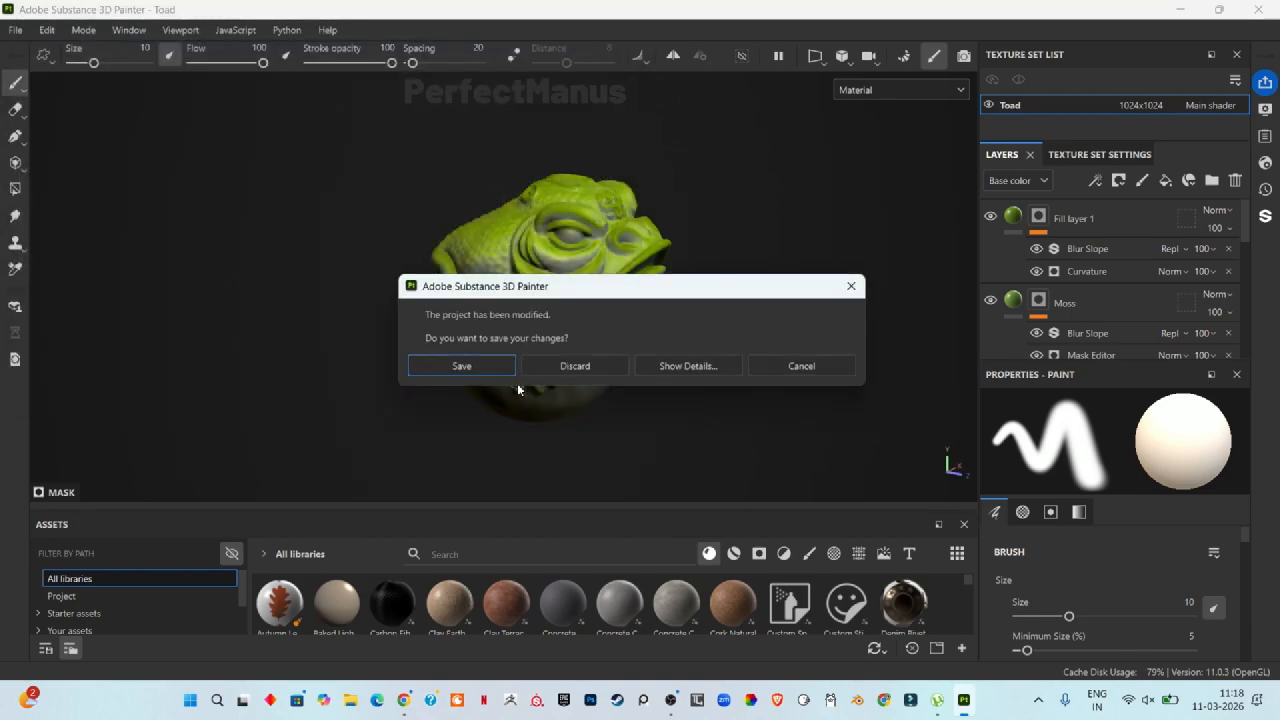
left_click(595, 366)
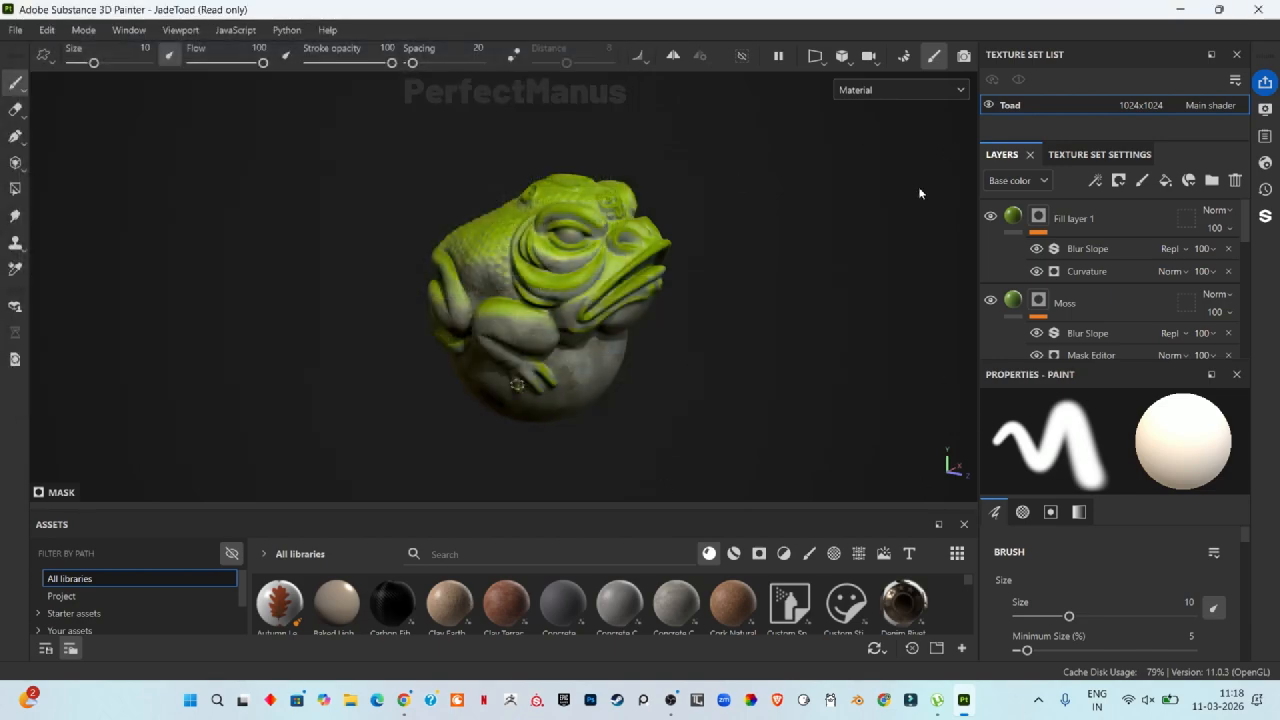
Step: Delete all existing layers from the JadeToad layer stack
left_click(1235, 181)
left_click(1235, 181)
left_click(1235, 181)
left_click(1235, 181)
left_click(1235, 181)
left_click(1235, 181)
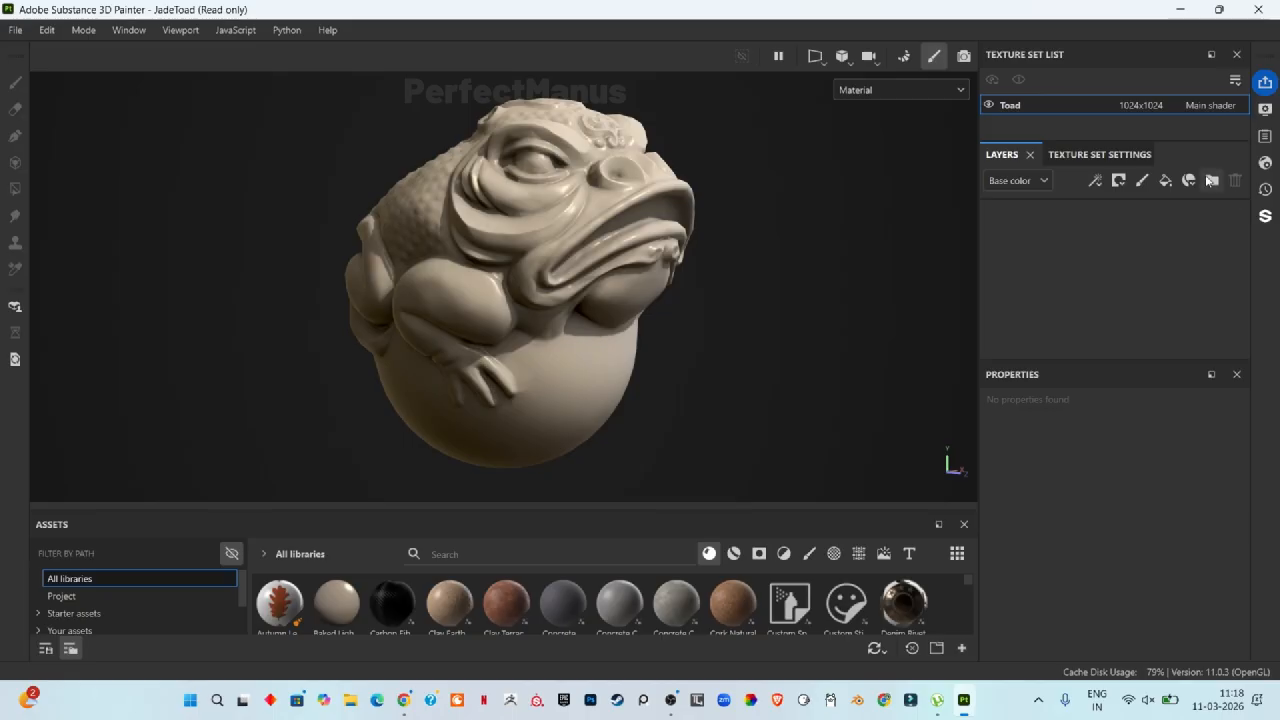
Step: Add a new fill layer and rename it Base
left_click(1164, 183)
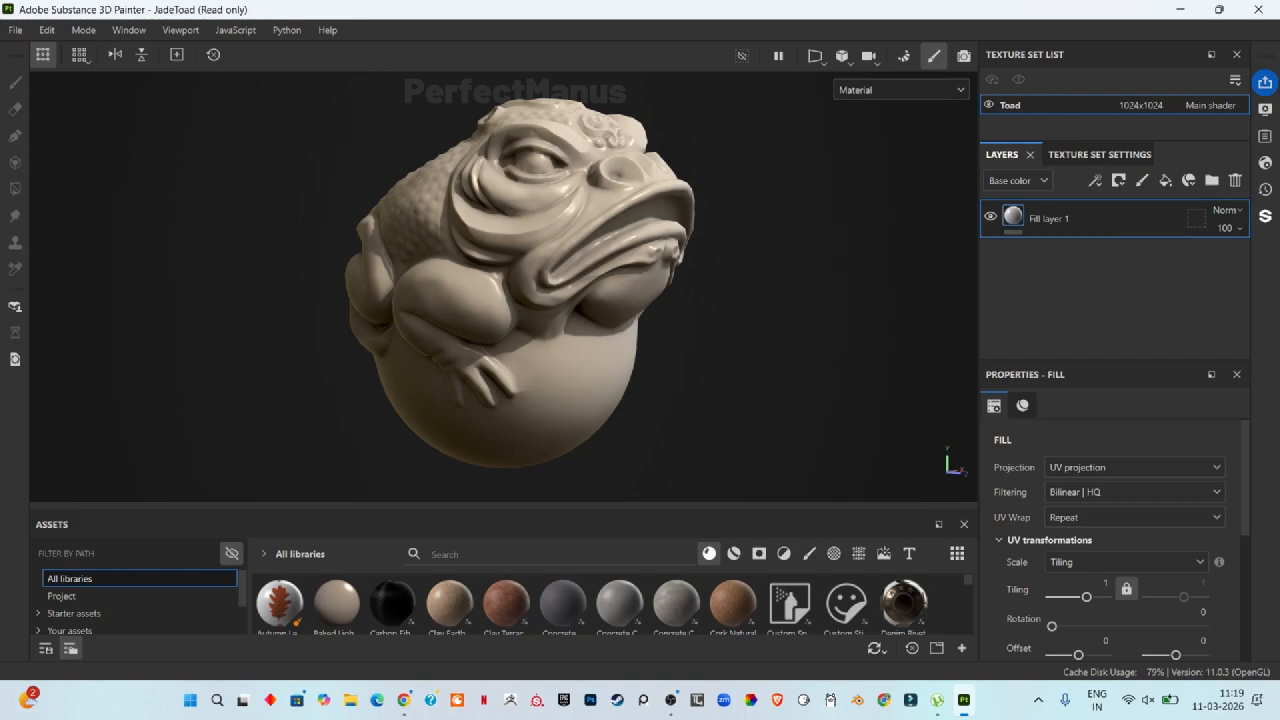
double_click(1037, 222)
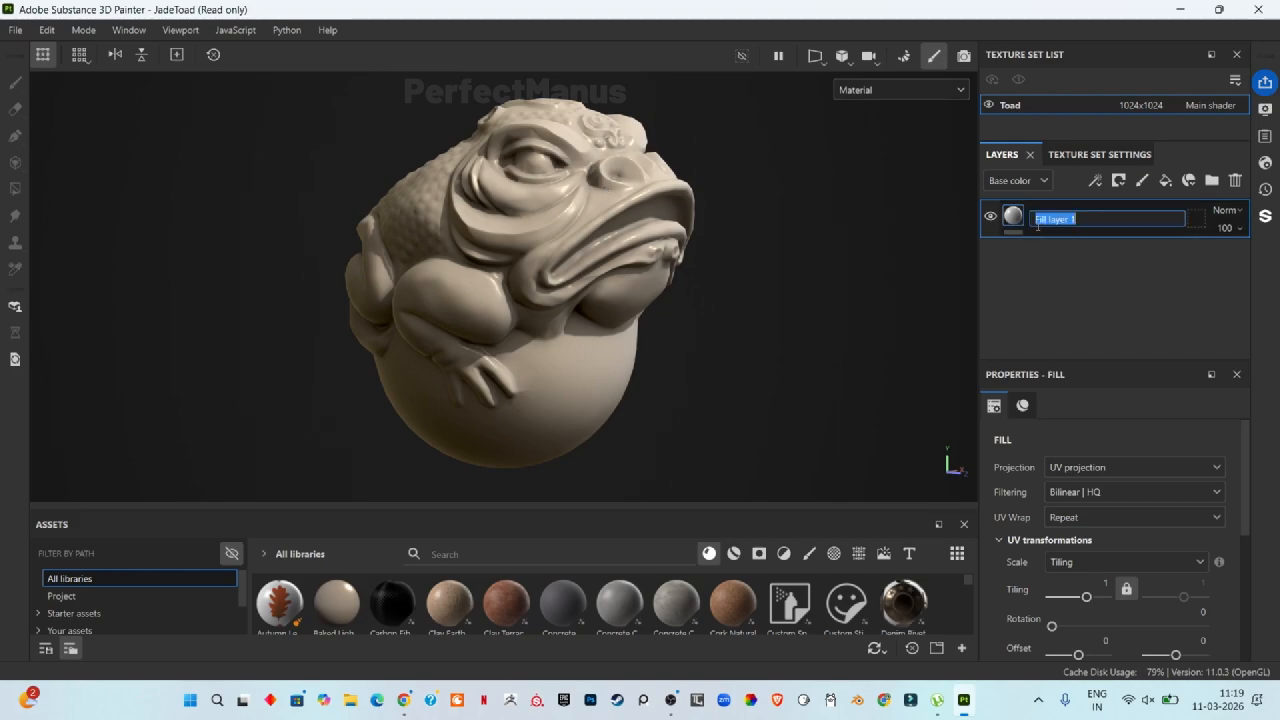
type("Base")
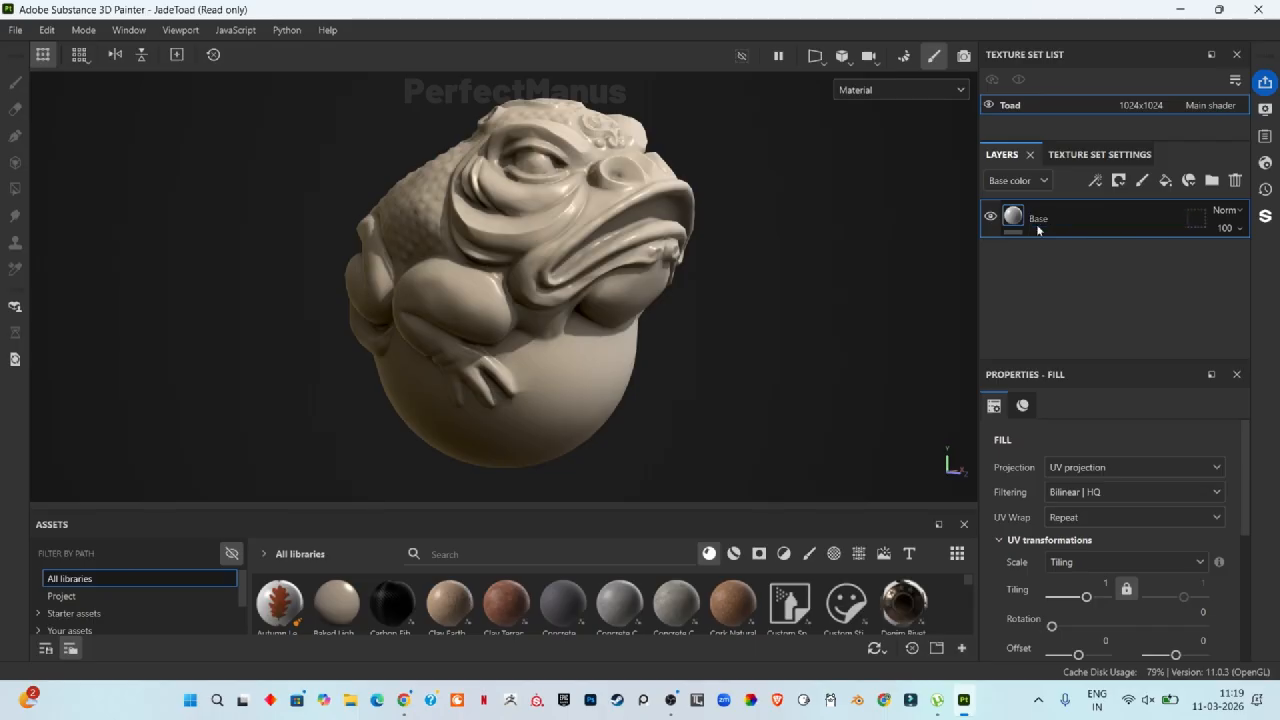
key("Return")
Step: Enable the roughness channel on the Base fill and set its roughness to about 0.64
scroll(1102, 508, "down", 5)
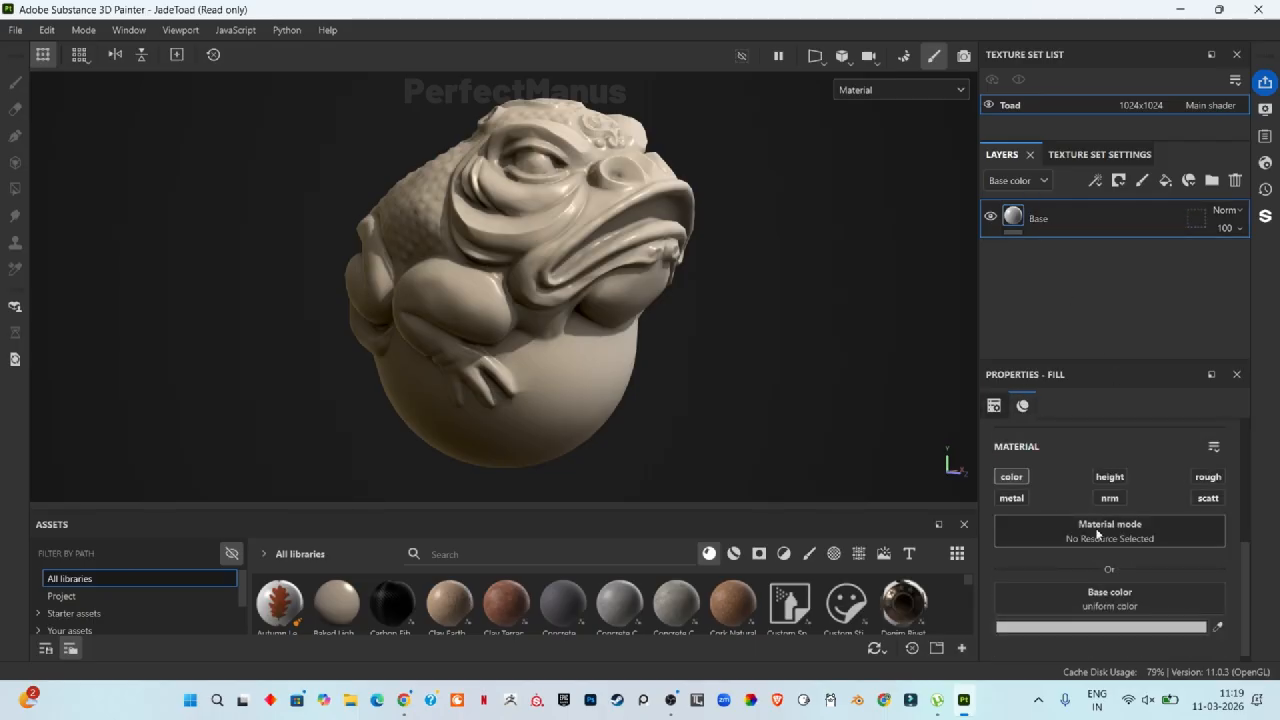
left_click(1208, 477)
scroll(1129, 580, "down", 2)
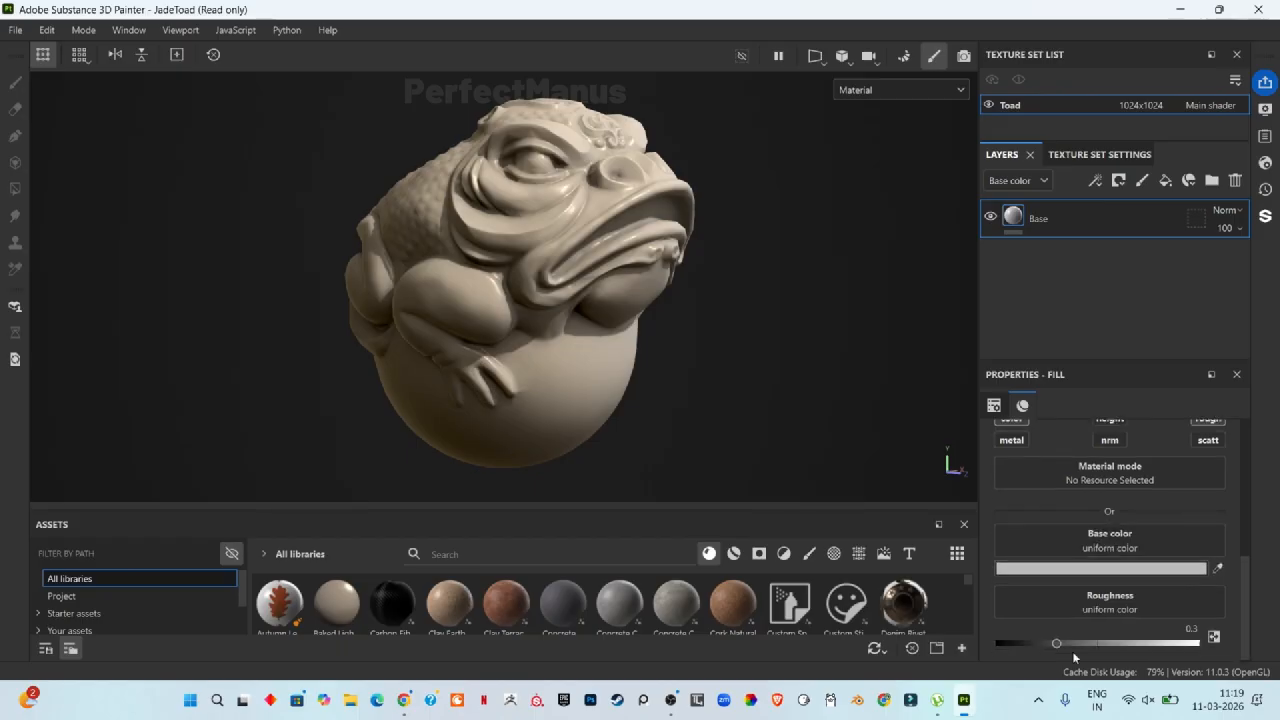
left_click_drag(1059, 643, 1128, 645)
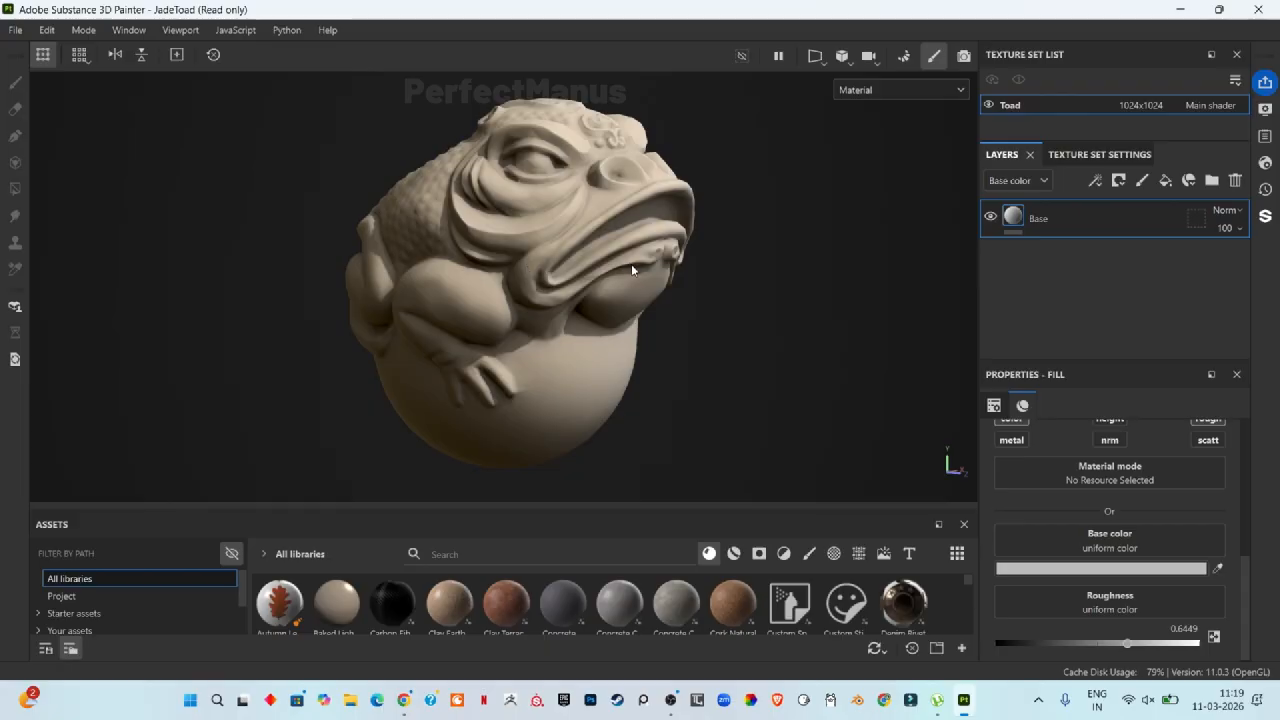
Step: Add another fill layer and rename it Stone Pattern Base
left_click(1166, 182)
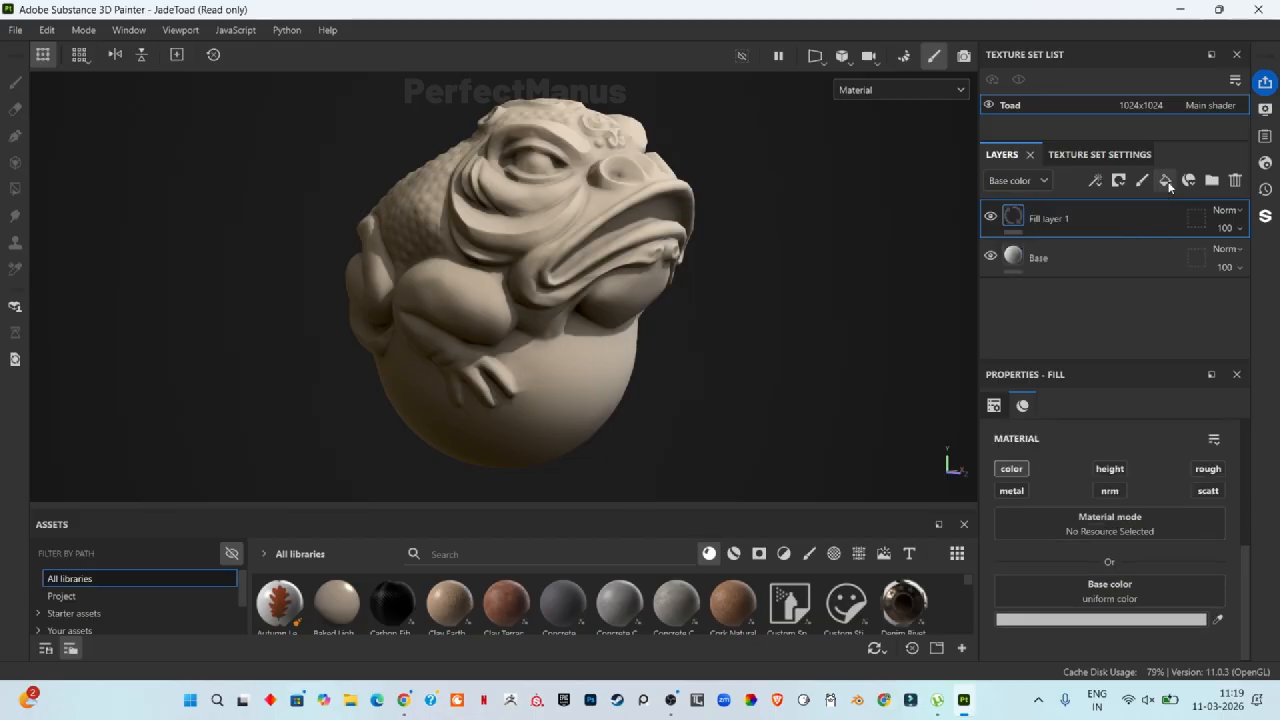
double_click(1055, 220)
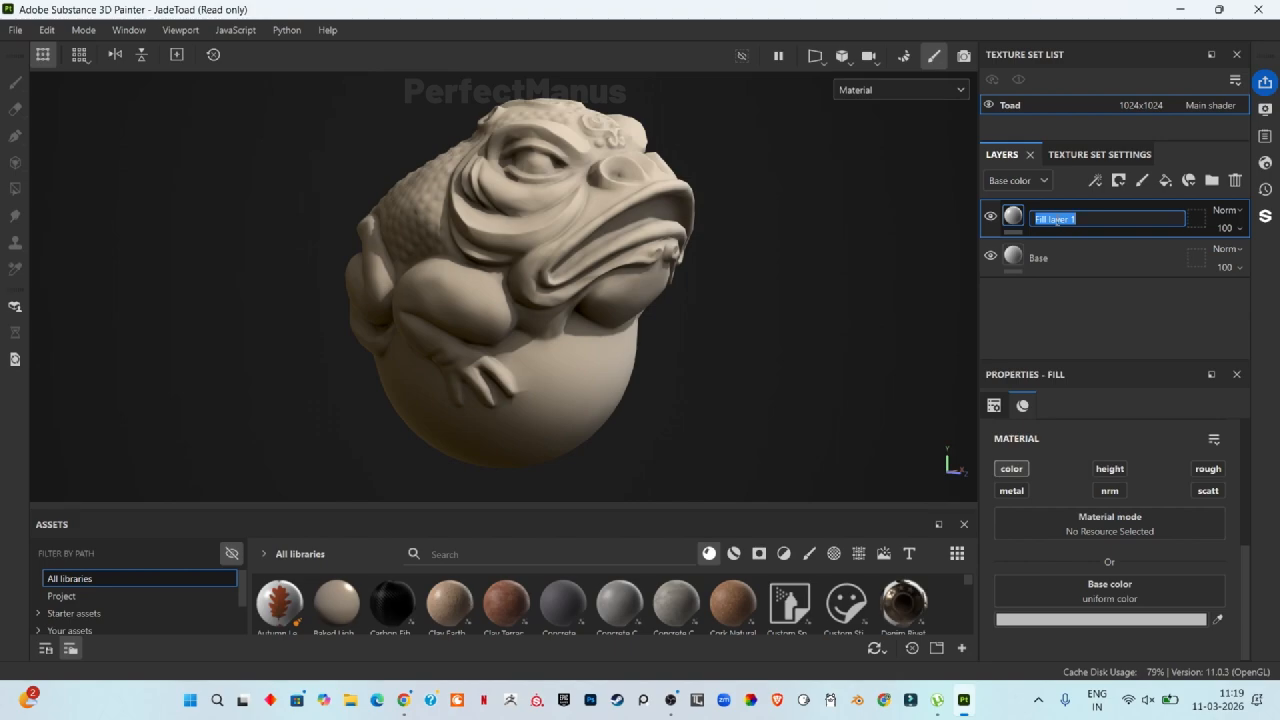
type("Sk")
type("one Pattern ")
type("Base")
key("Return")
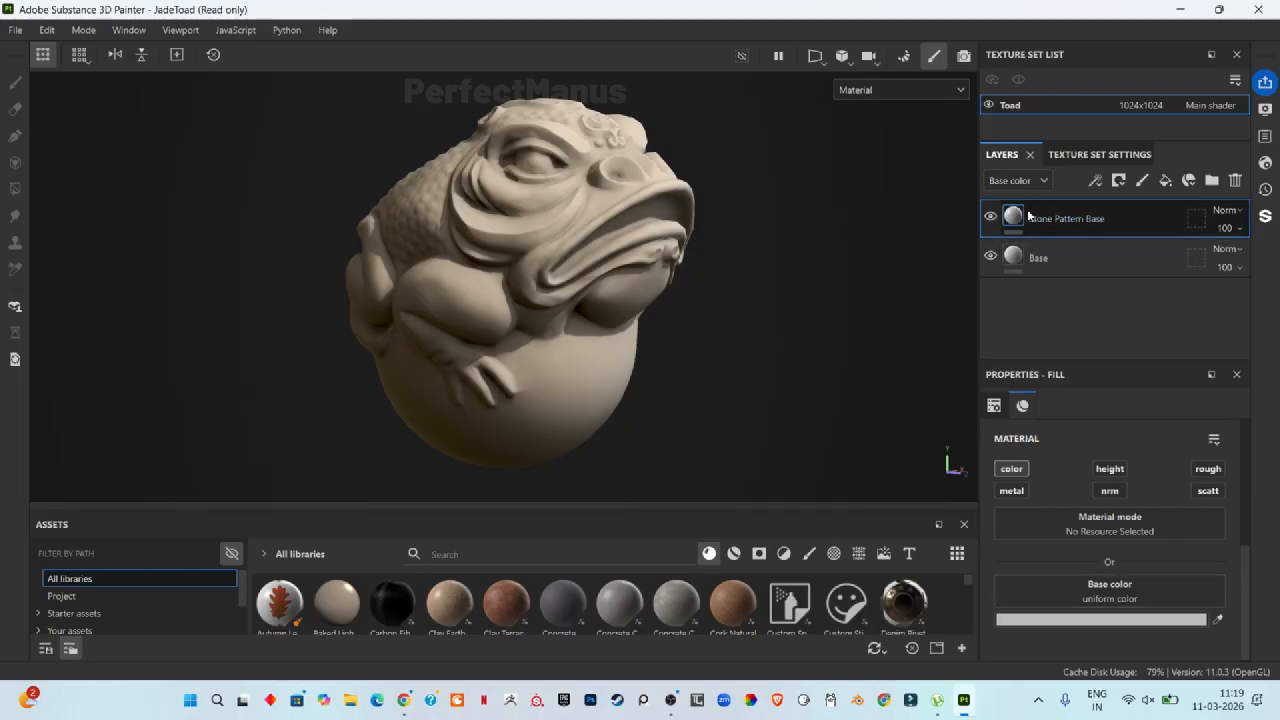
Step: Set the Stone Pattern Base fill's base color to a dark teal-green, 475F61
left_click(1130, 619)
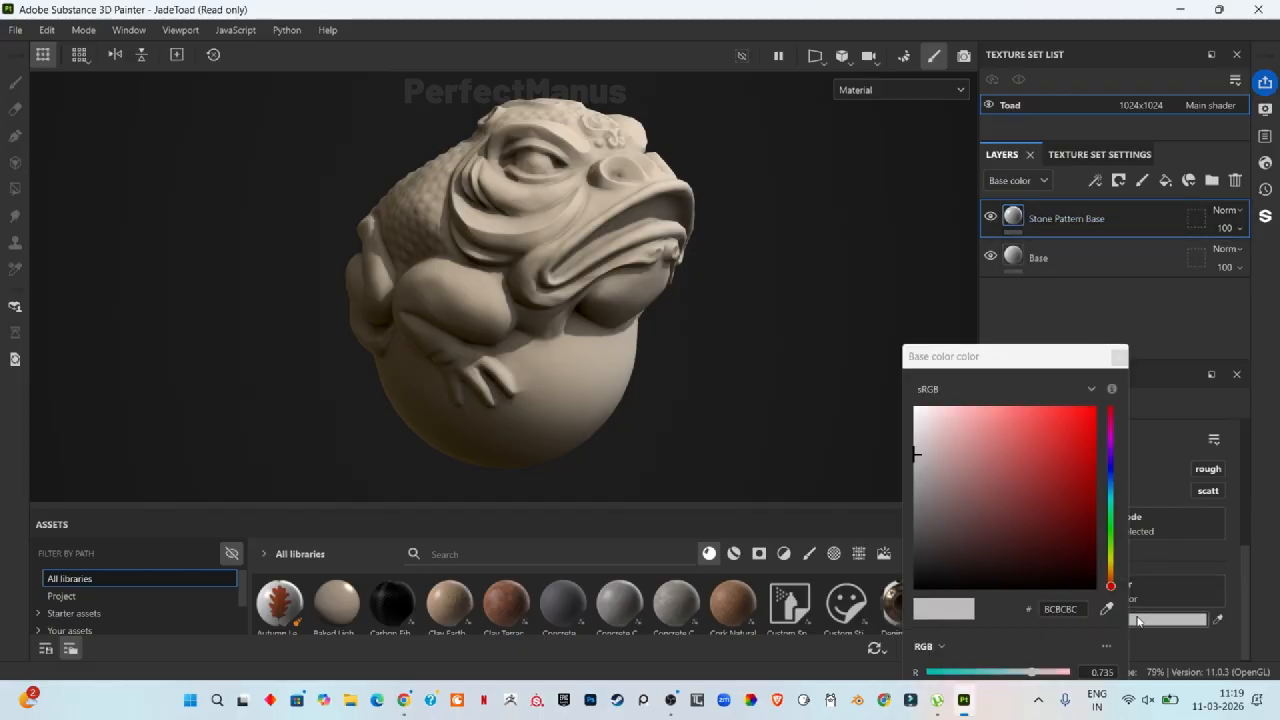
left_click(1110, 502)
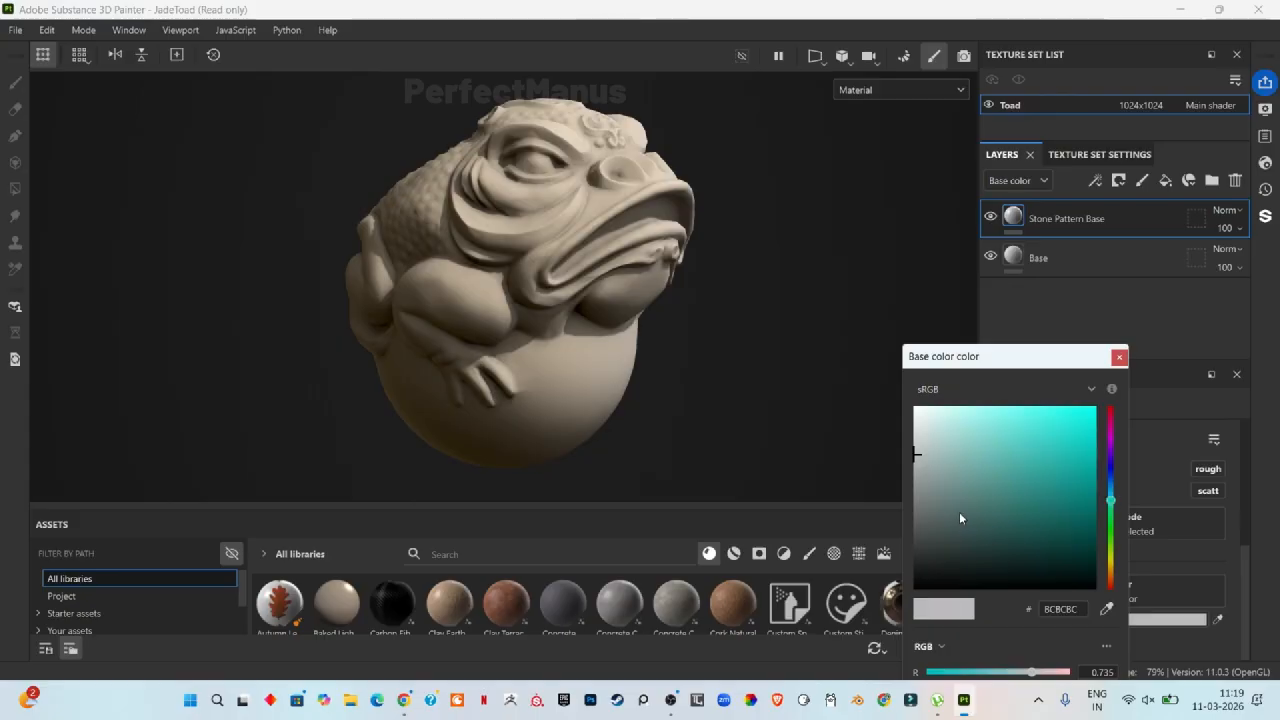
mouse_move(959, 512)
left_mouse_down()
mouse_move(943, 517)
mouse_move(957, 510)
left_mouse_up()
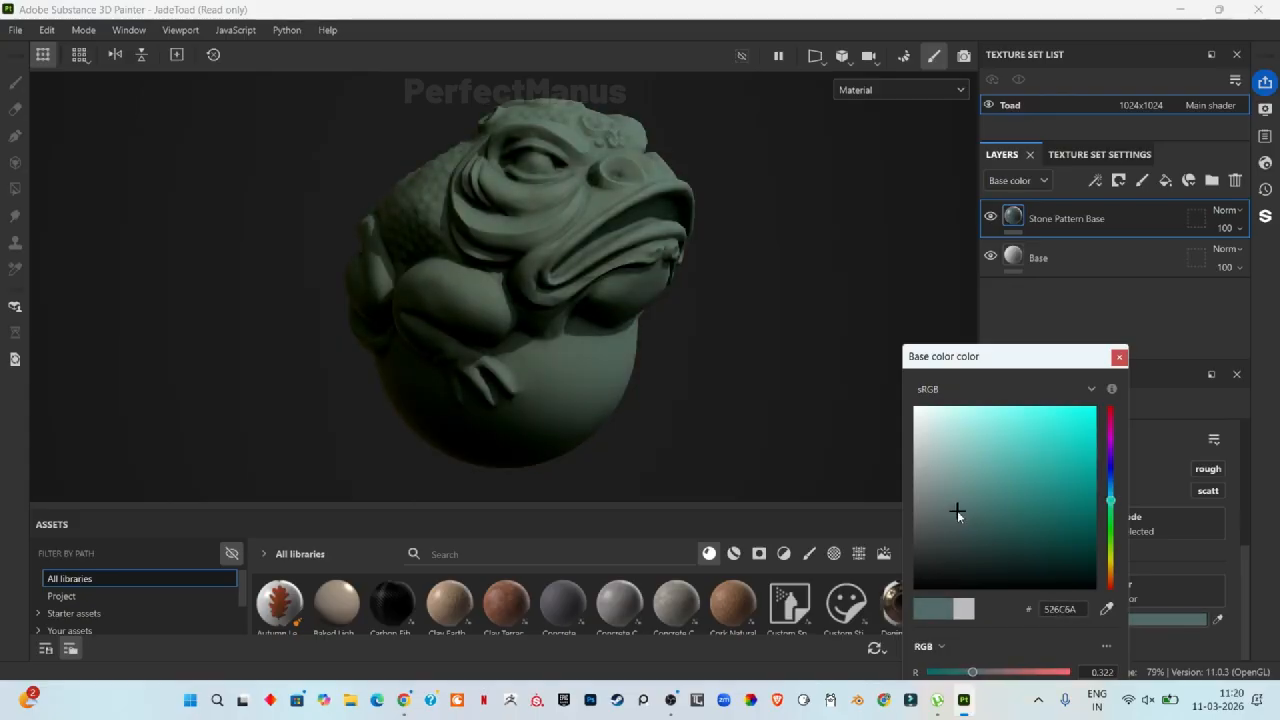
left_click(1111, 503)
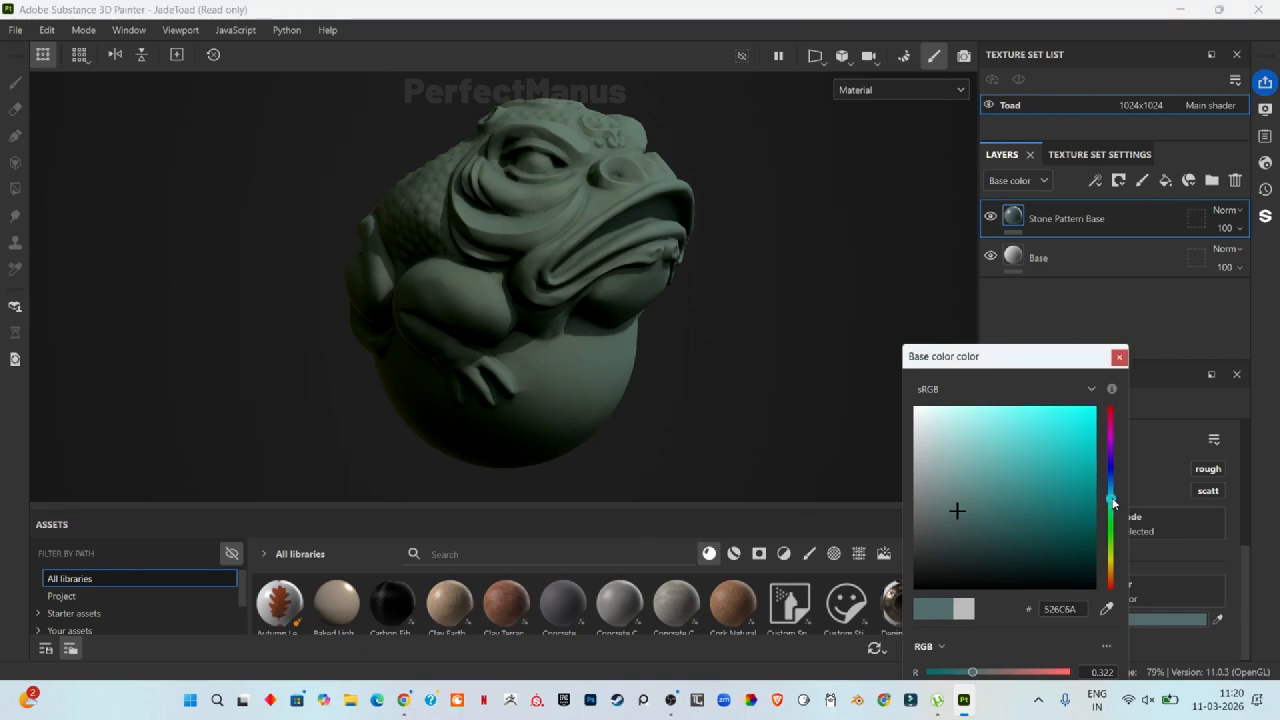
left_click_drag(1113, 503, 1115, 499)
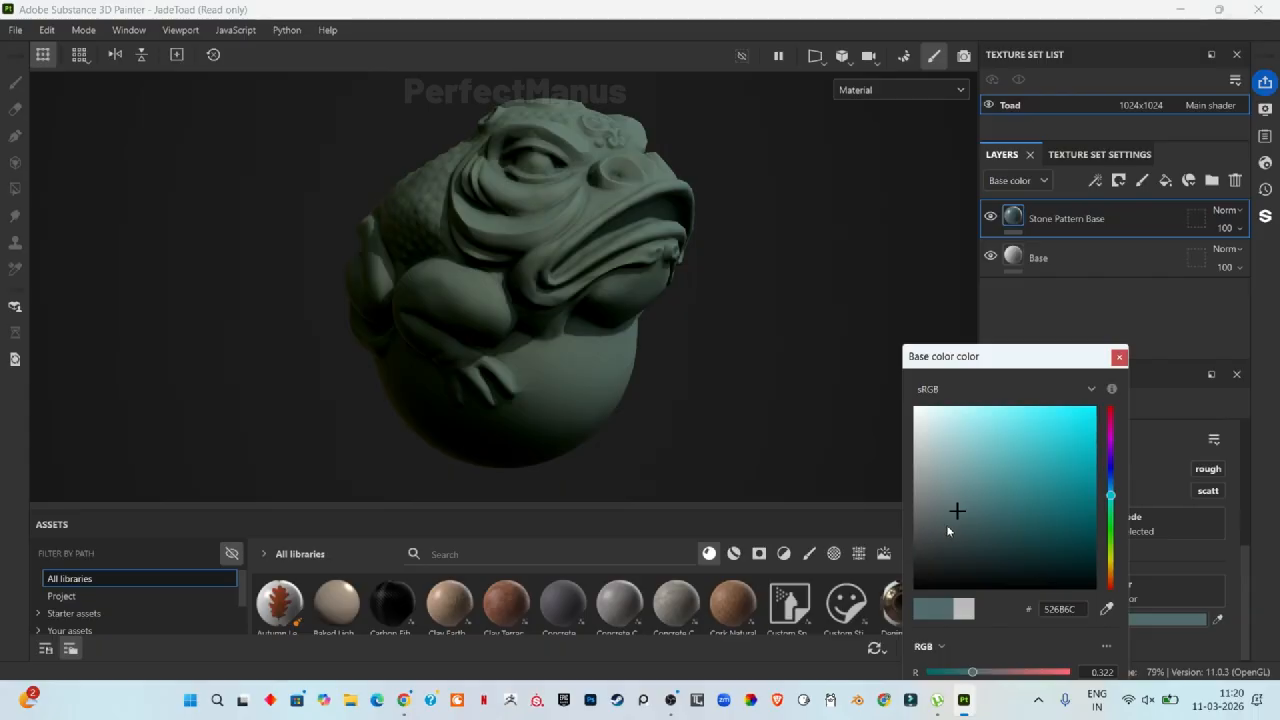
left_click_drag(960, 533, 962, 518)
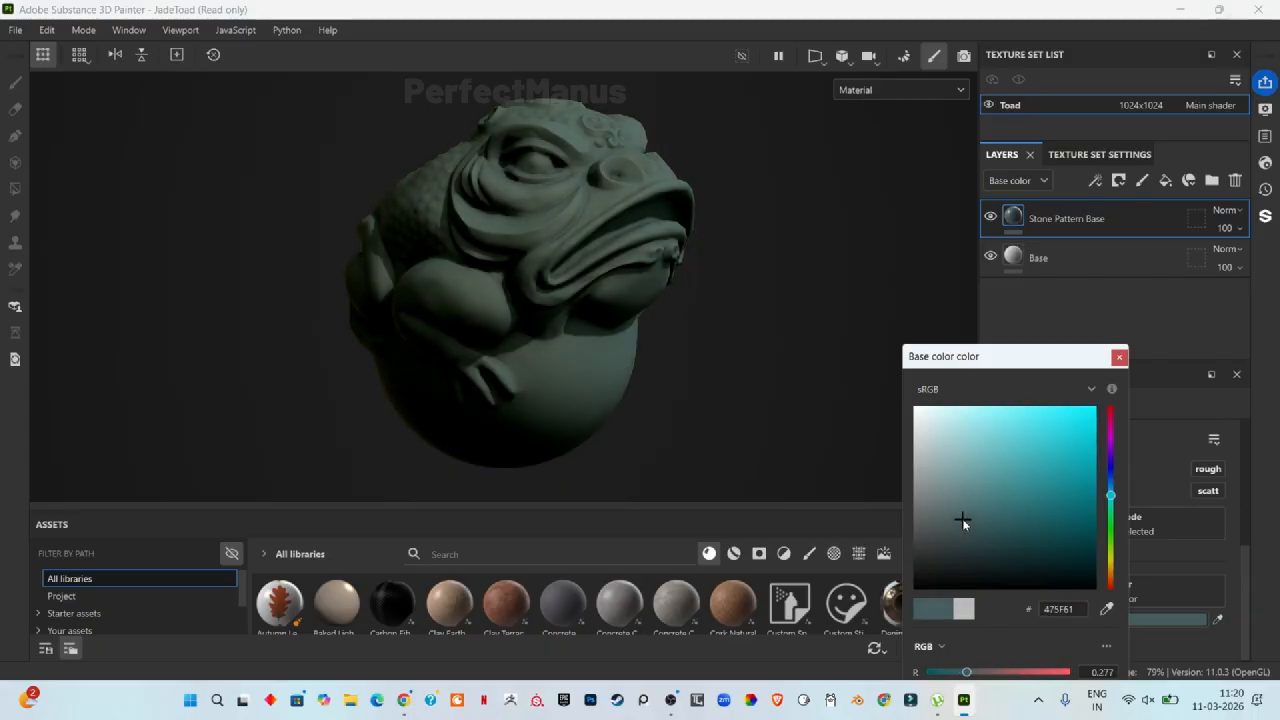
left_click(899, 516)
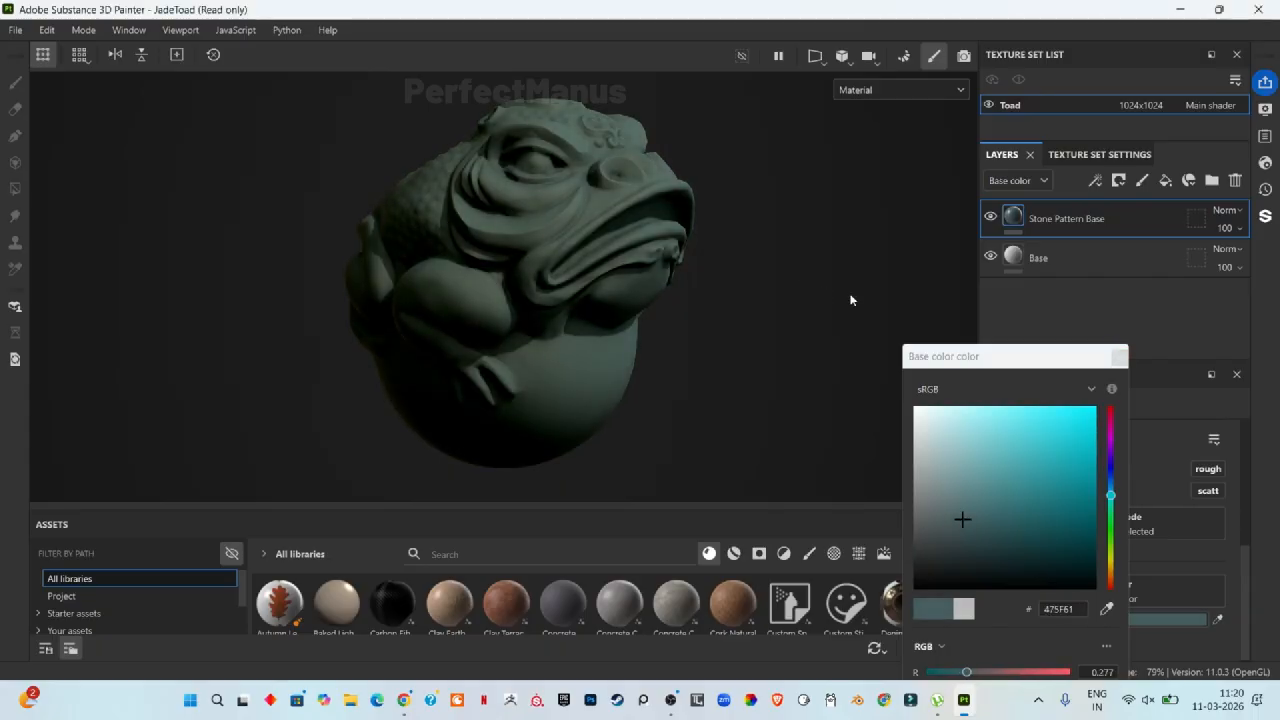
left_click(1120, 357)
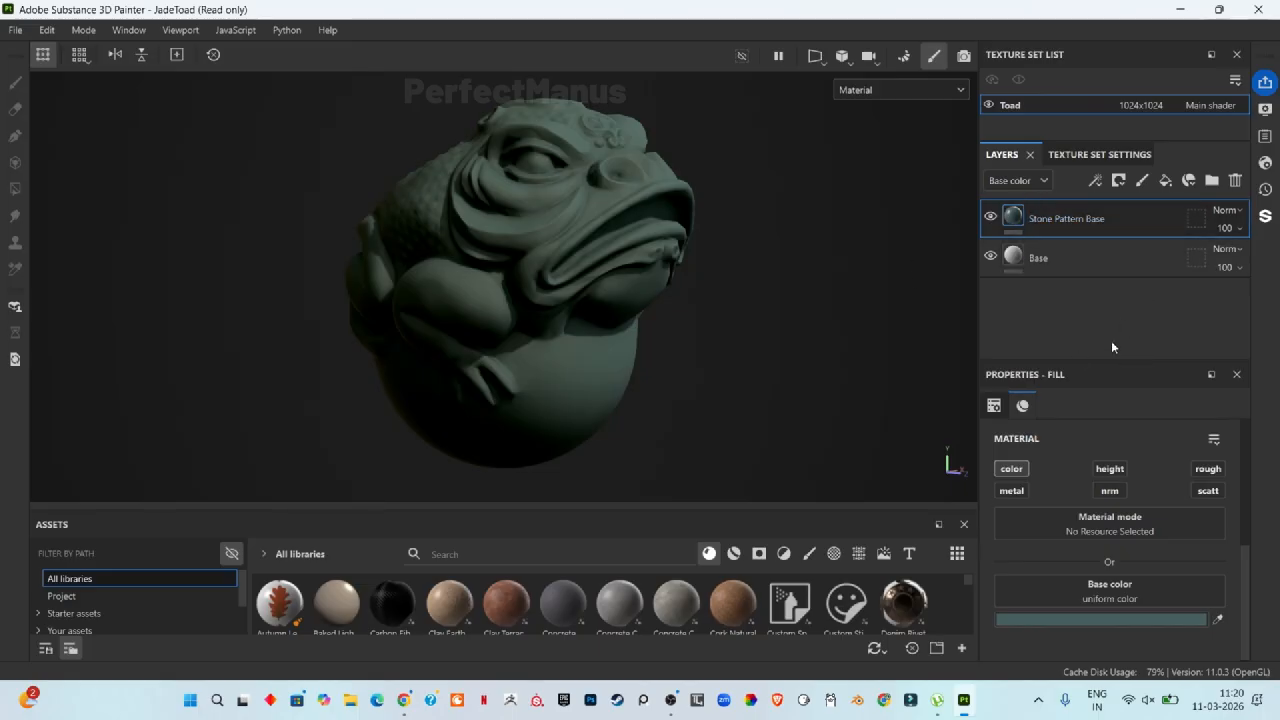
Step: Add a black mask to the Stone Pattern Base layer
left_click(1096, 182)
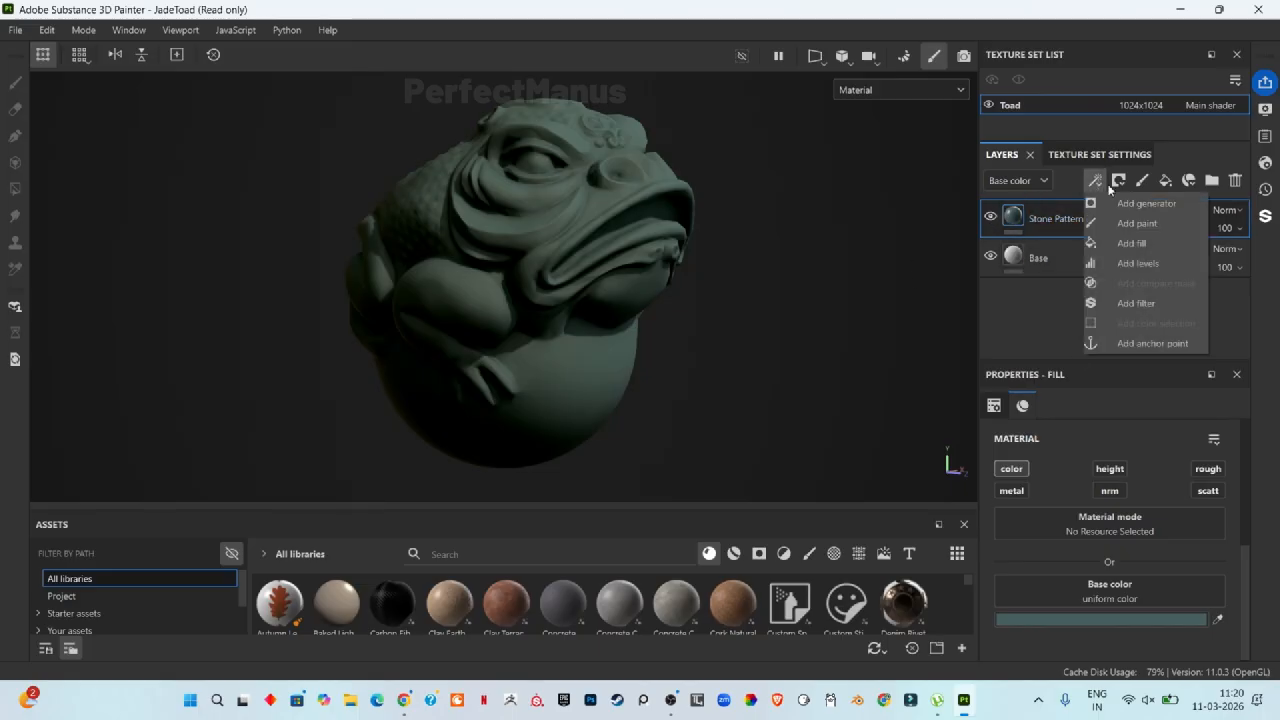
left_click(1031, 348)
right_click(1016, 214)
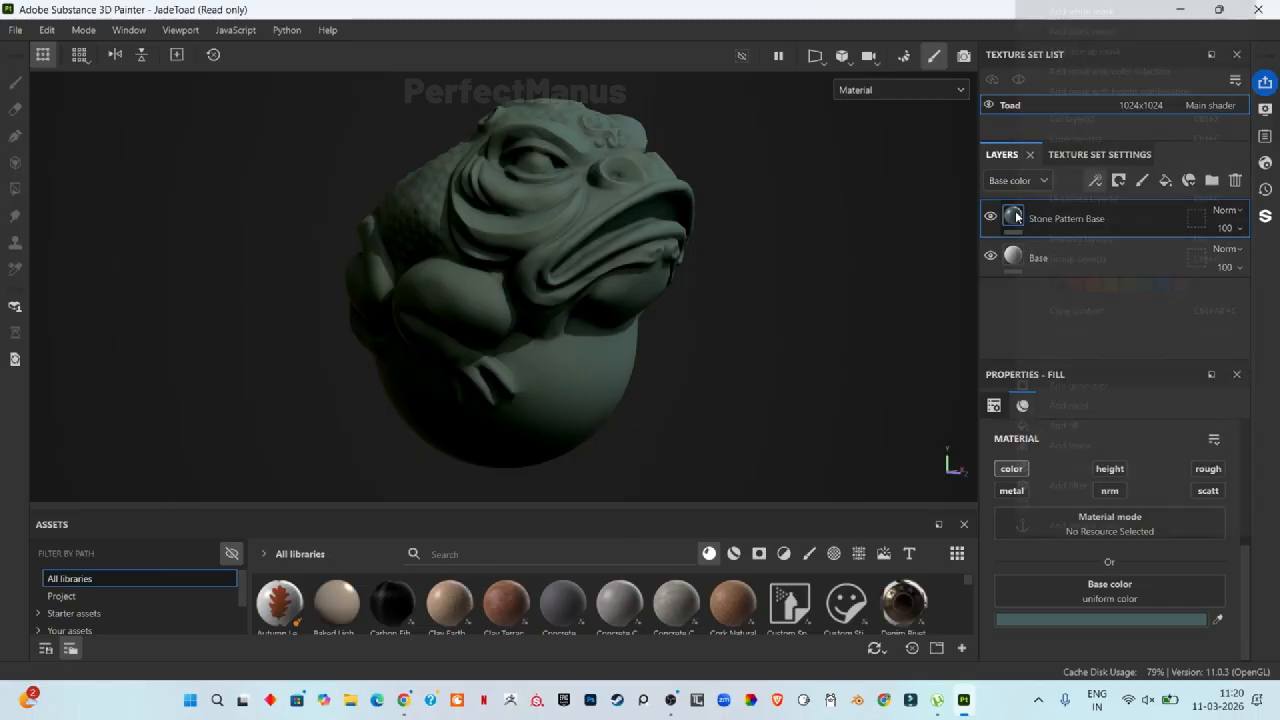
left_click(1081, 31)
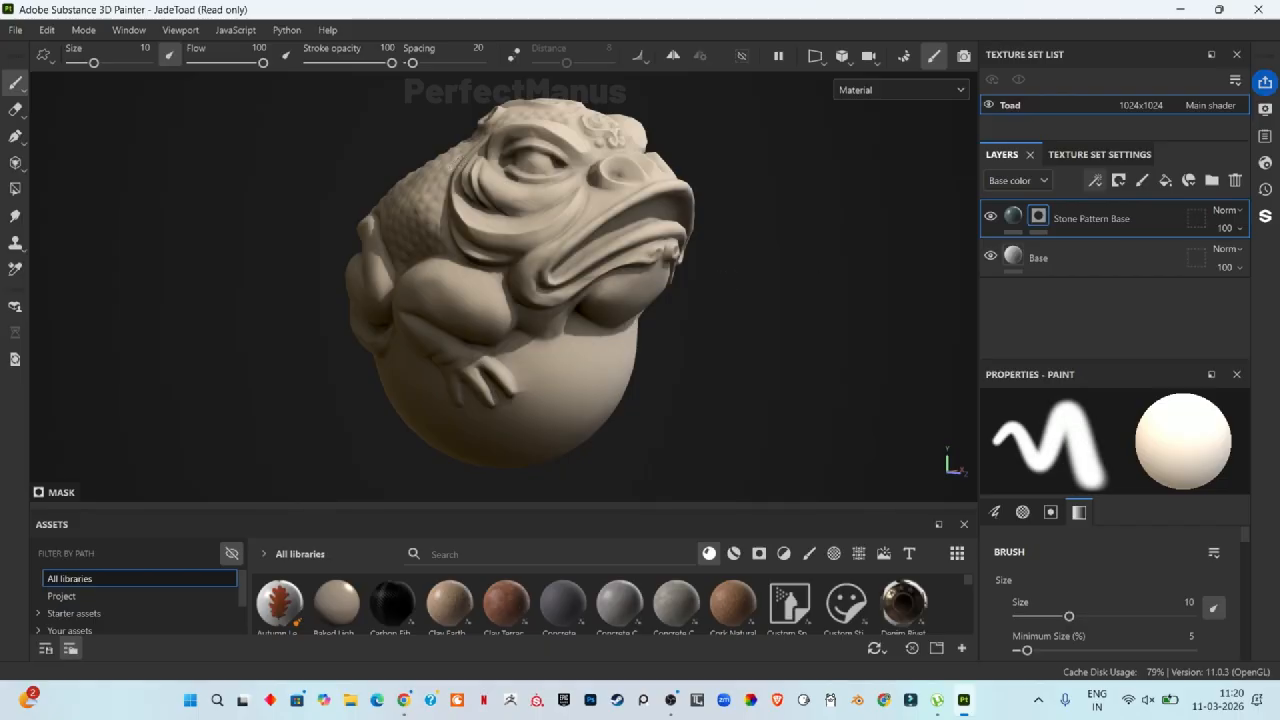
Step: Add a fill effect to the Stone Pattern Base layer's mask
left_click(1095, 183)
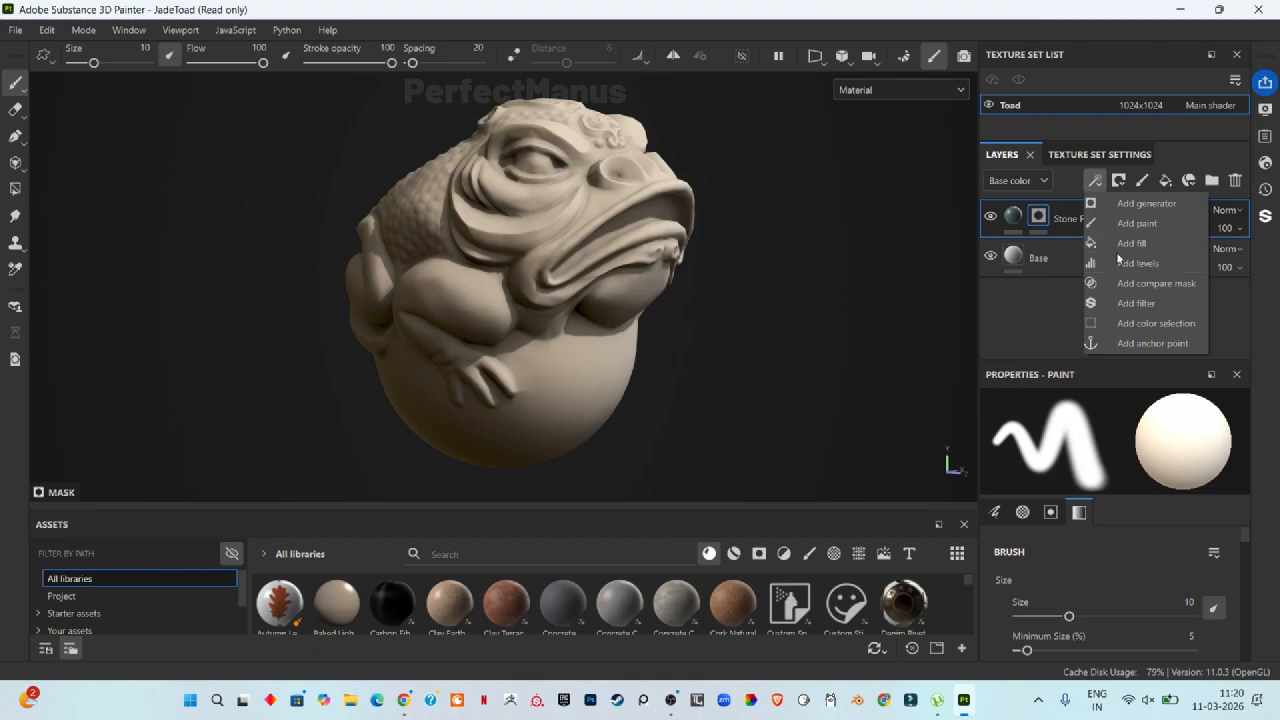
left_click(1018, 331)
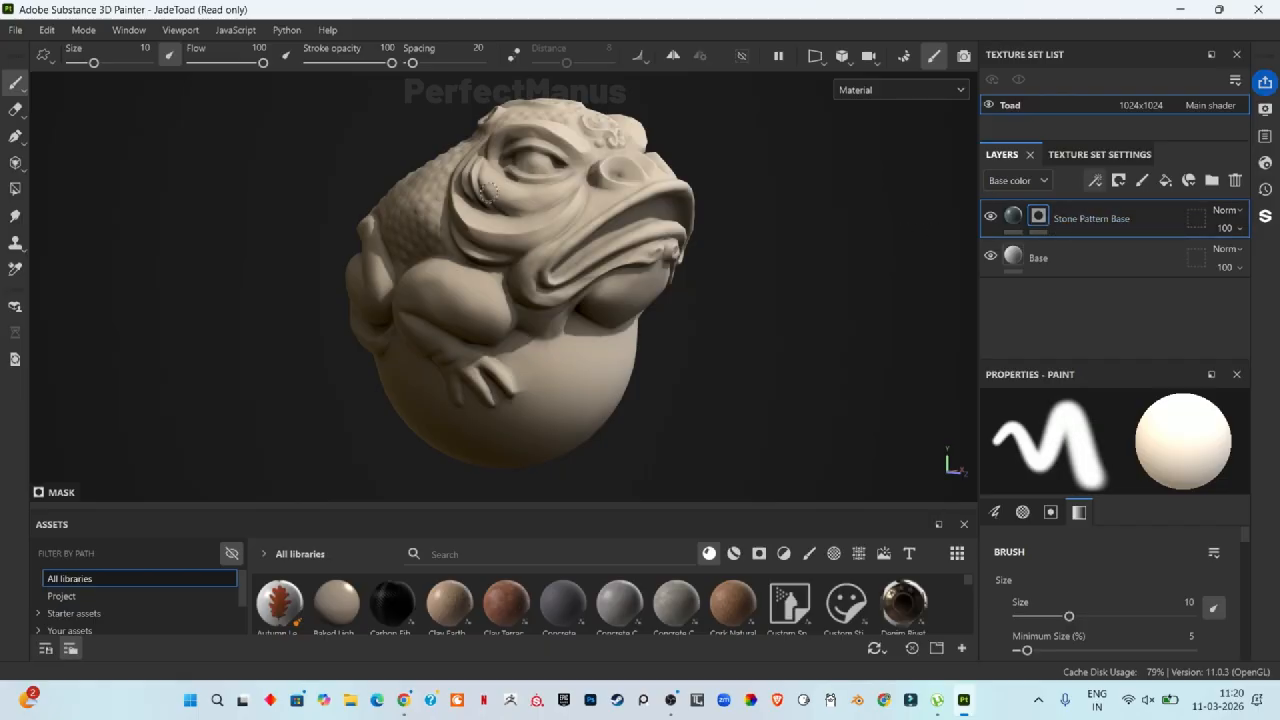
left_click(1095, 180)
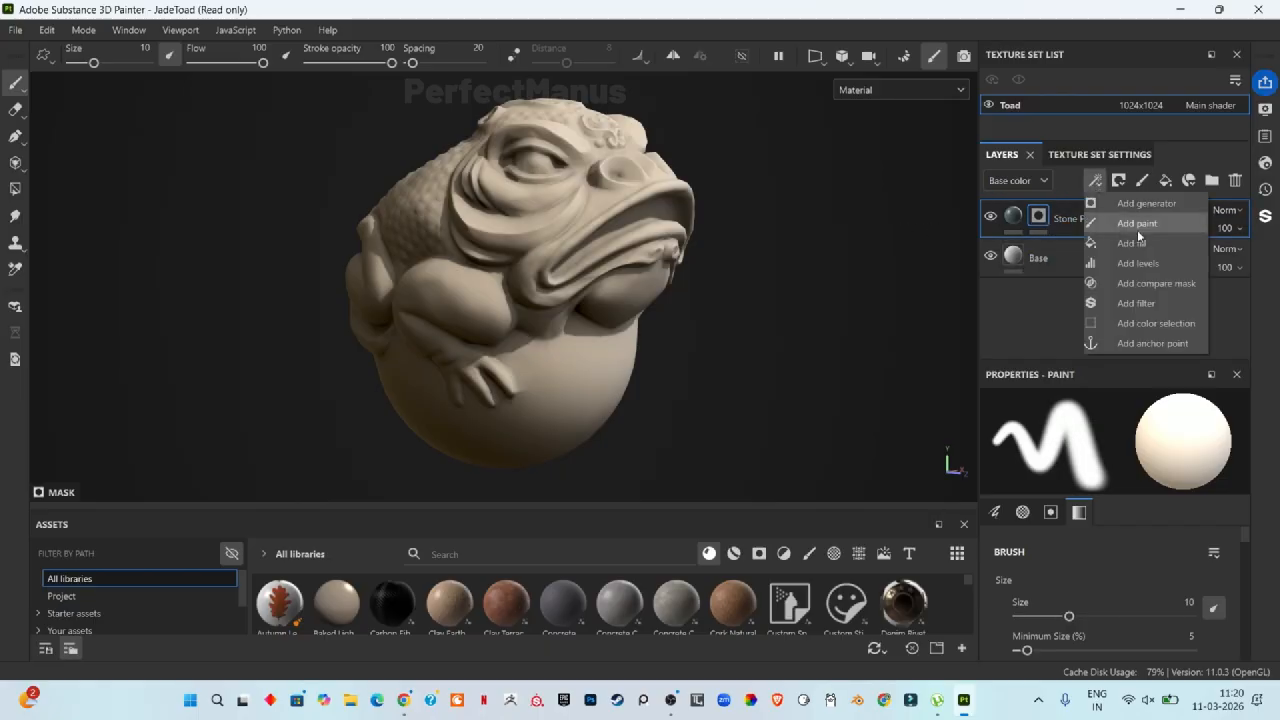
left_click(1147, 250)
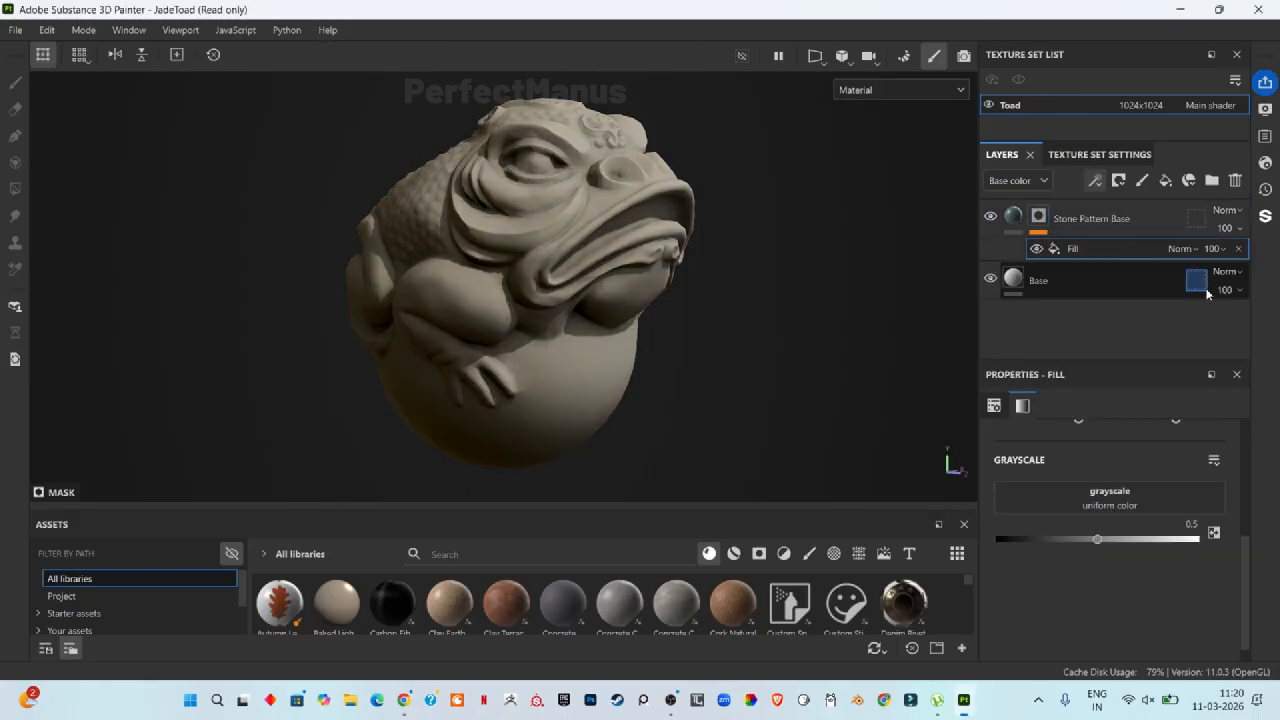
Step: Load the Clouds 3 procedural into the mask fill's grayscale slot
left_click(1146, 494)
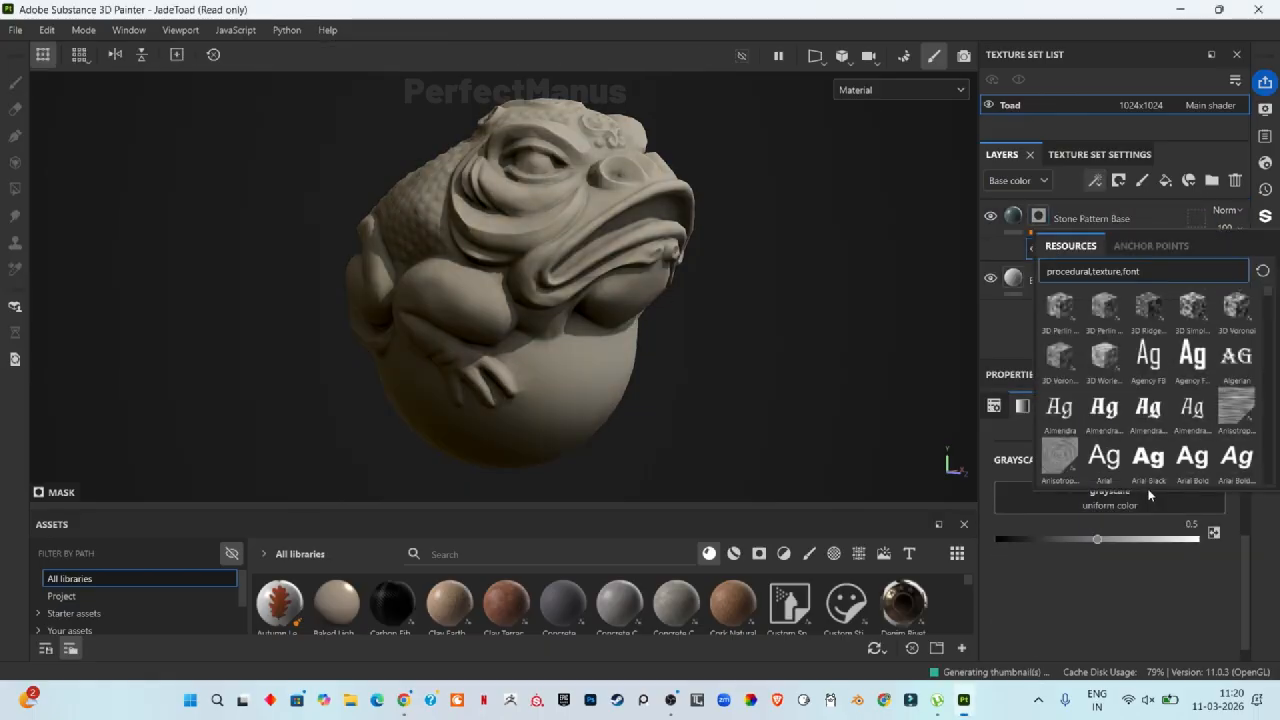
type("cloud")
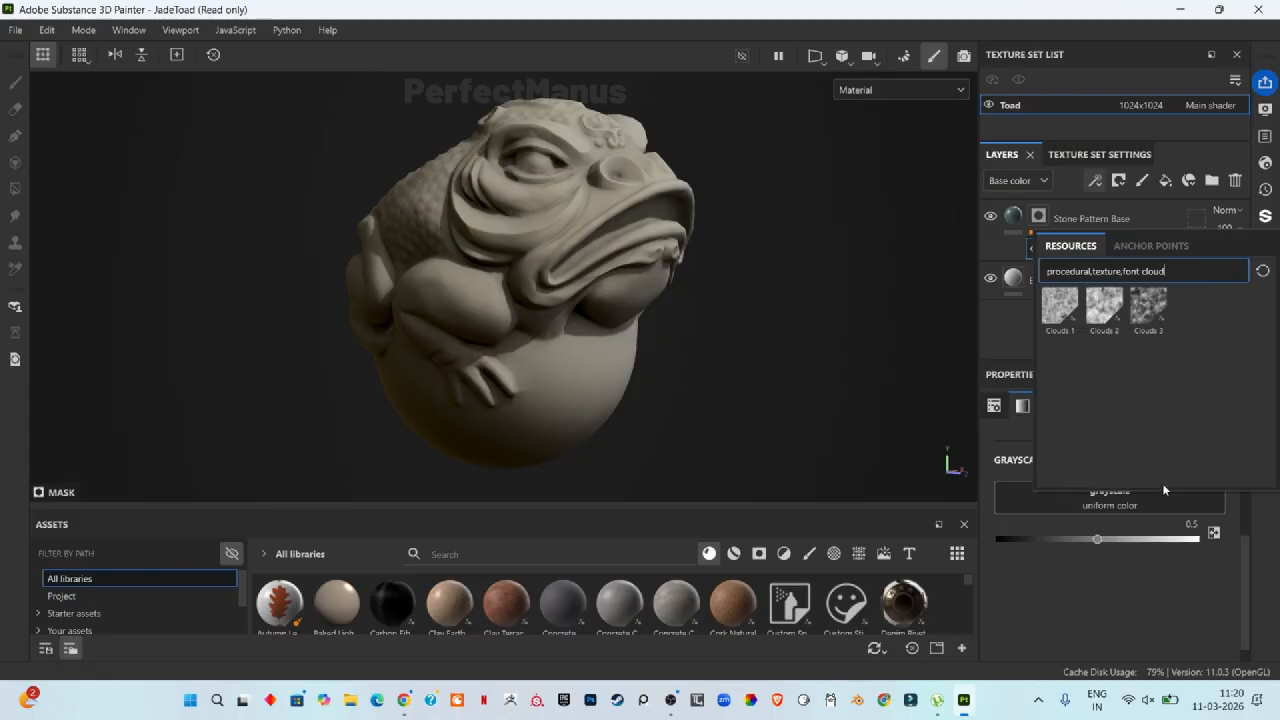
left_click(1159, 311)
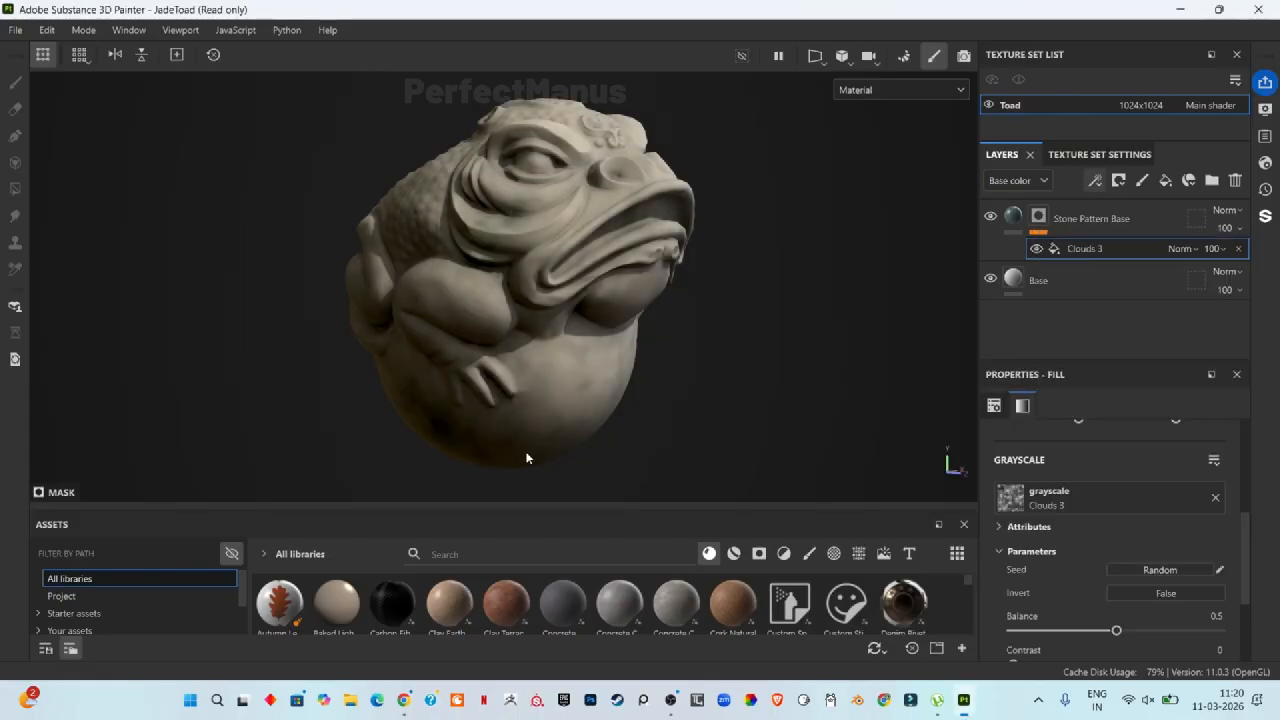
Step: Set the Clouds 3 mask fill's balance to 0.67 and contrast to 0.05
scroll(1150, 524, "down", 3)
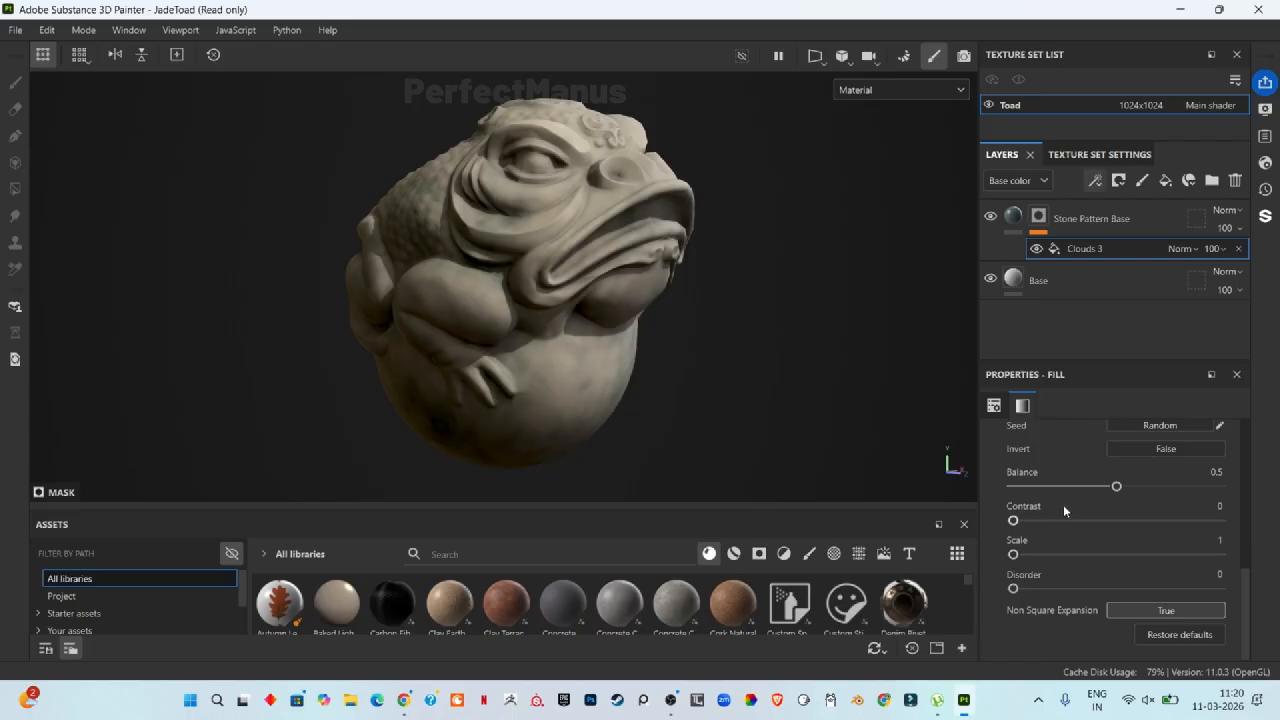
left_click_drag(1117, 488, 1150, 487)
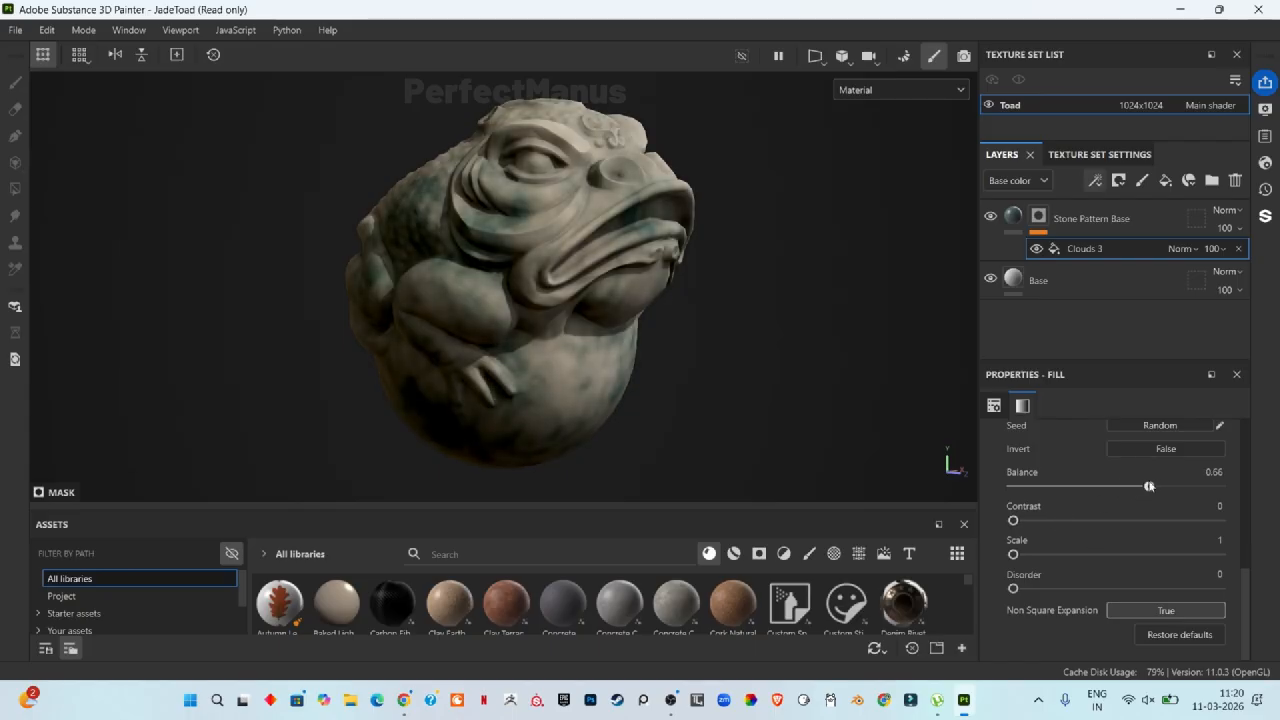
mouse_move(1013, 521)
left_mouse_down()
mouse_move(1074, 521)
mouse_move(1032, 521)
left_mouse_up()
Step: Add a Blur Slope filter to the Stone Pattern Base layer's mask
scroll(419, 145, "up", 5)
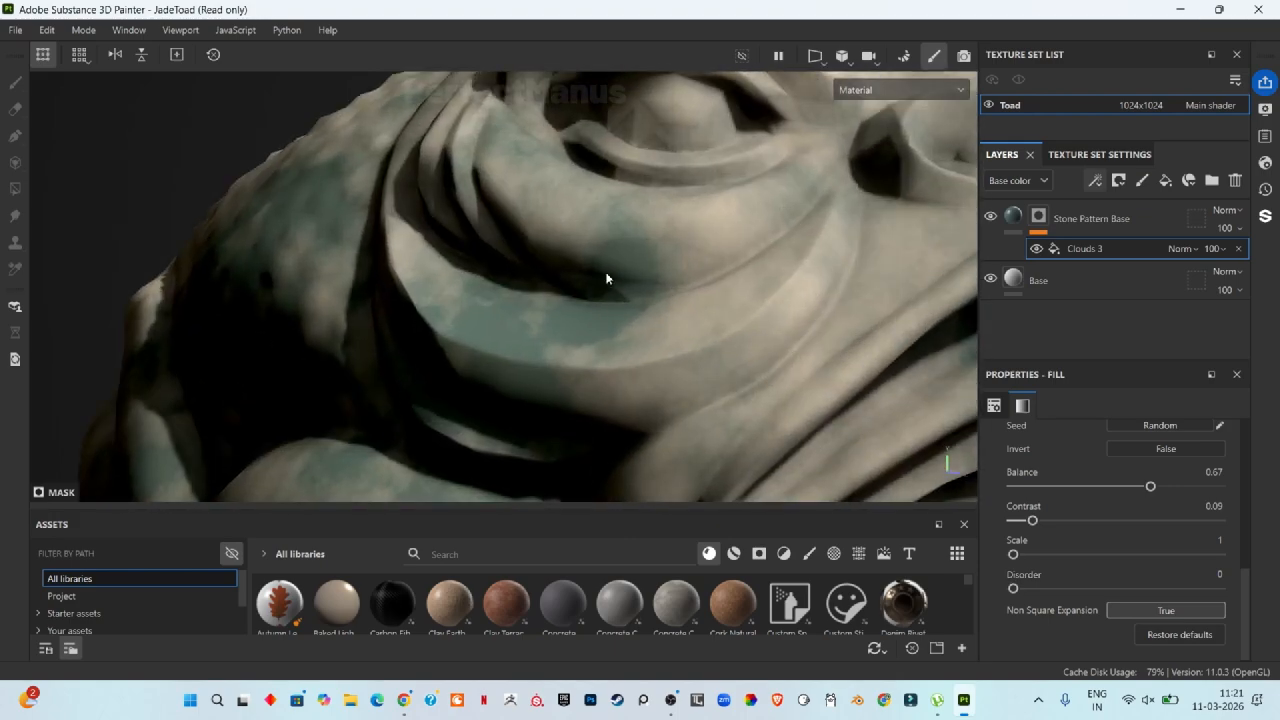
scroll(650, 285, "up", 2)
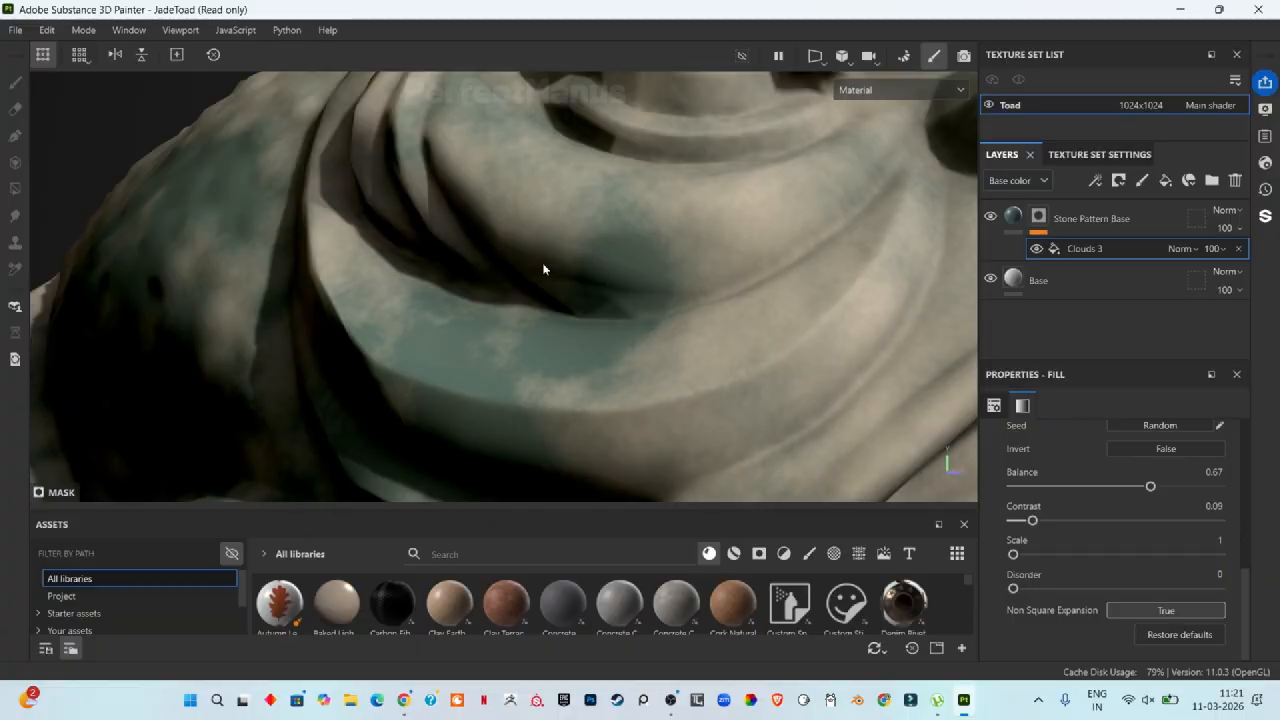
scroll(743, 272, "up", 2)
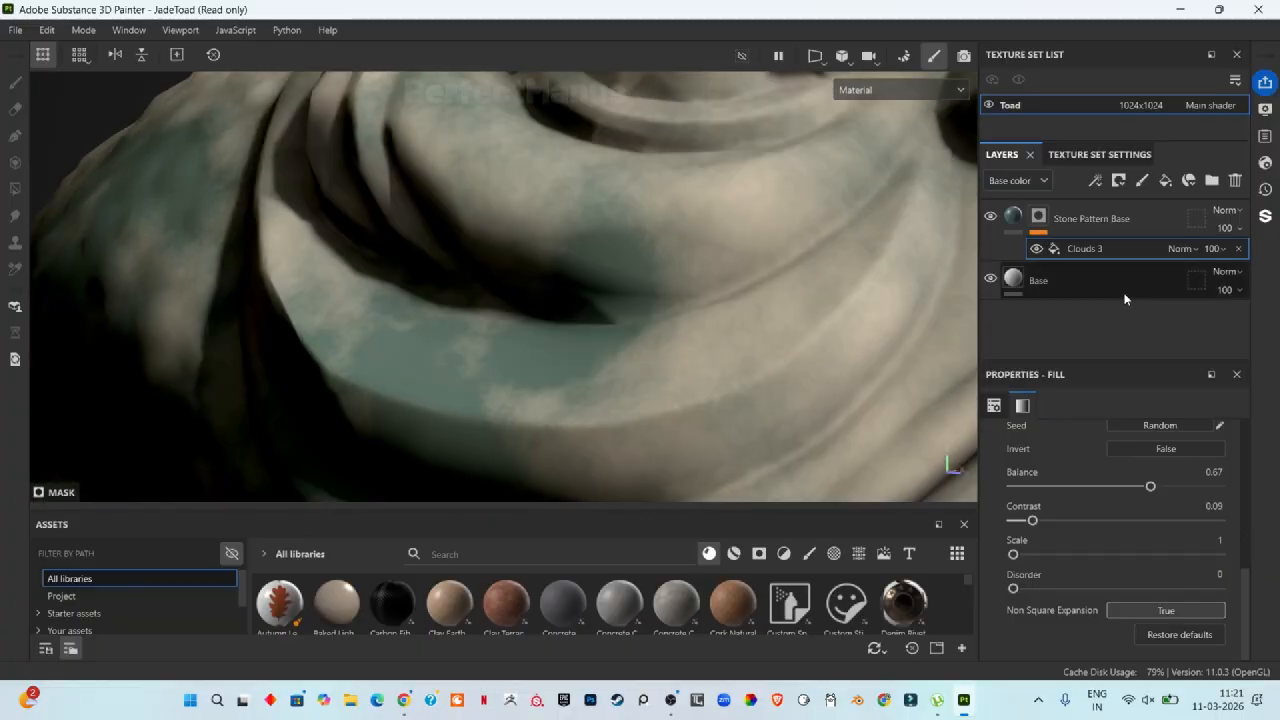
scroll(646, 385, "down", 5)
scroll(745, 390, "down", 2)
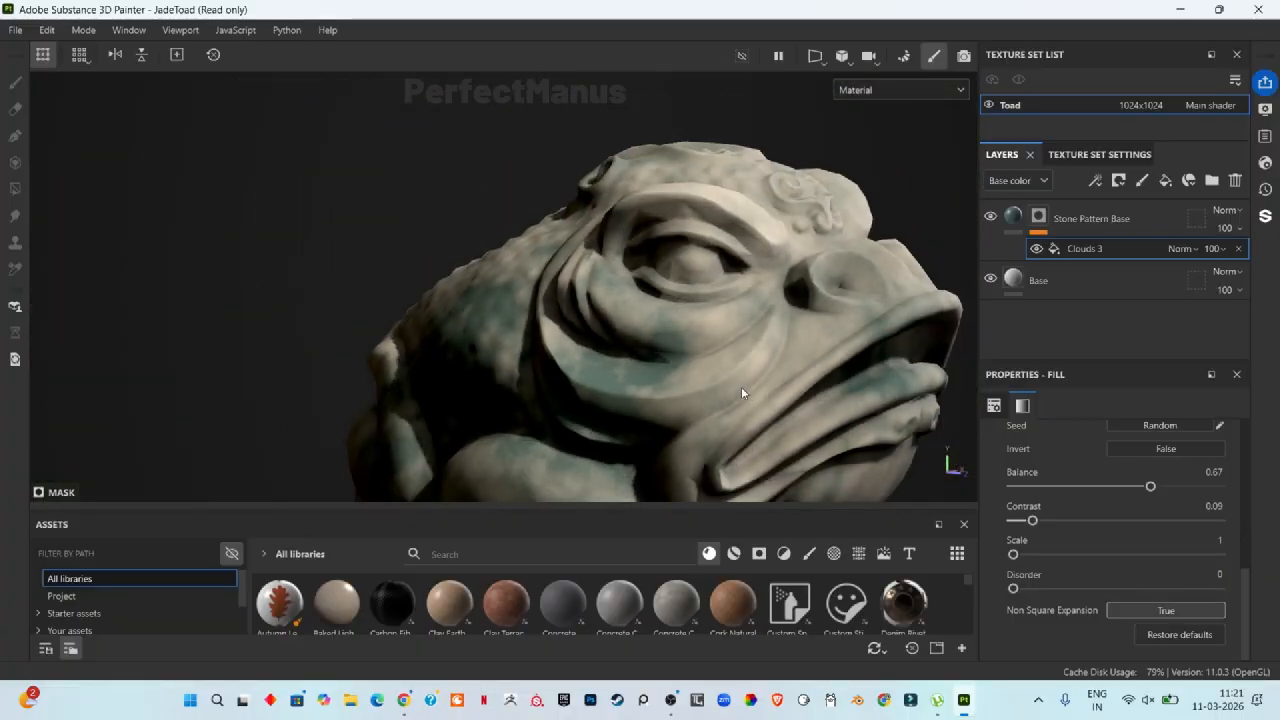
scroll(741, 386, "down", 3)
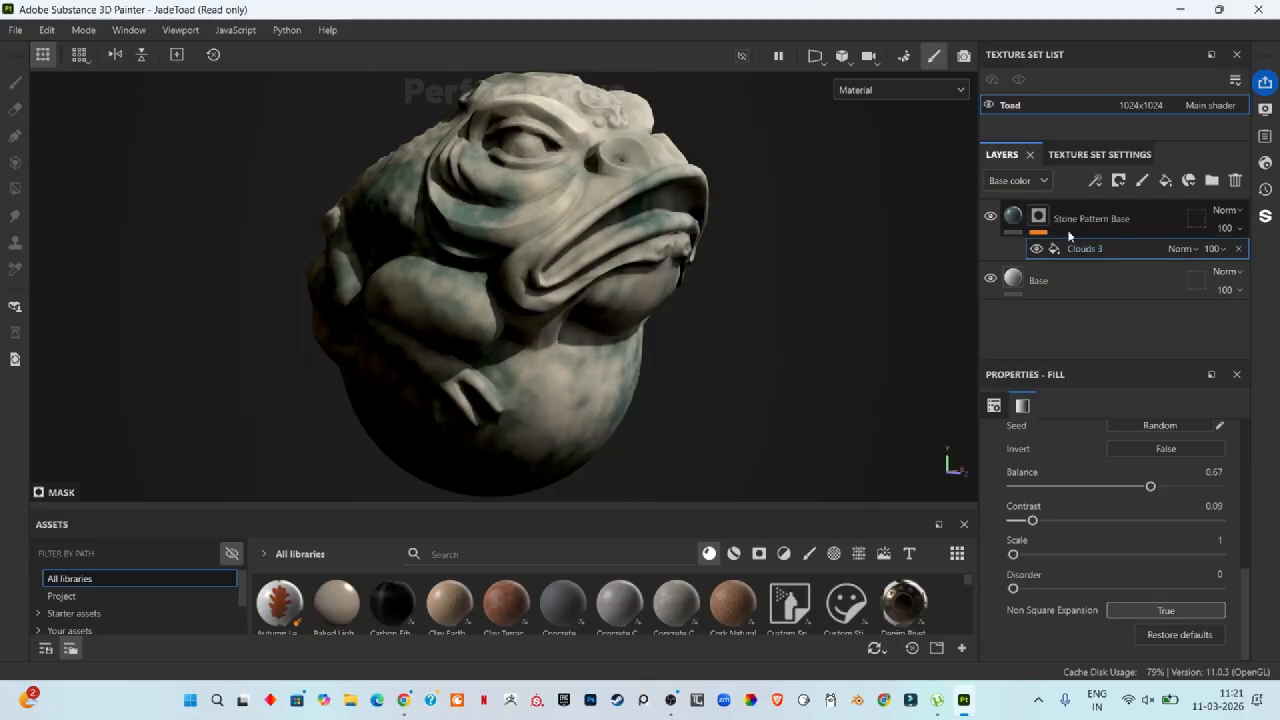
left_click(1038, 216)
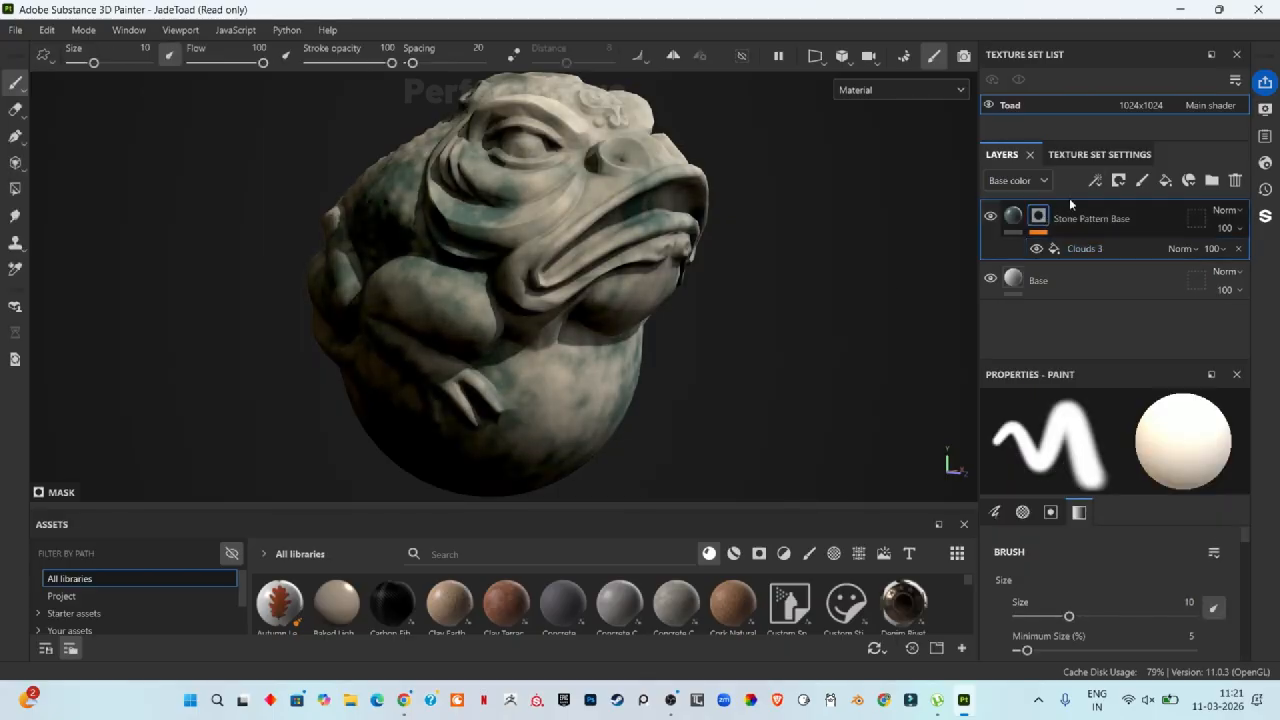
left_click(1095, 180)
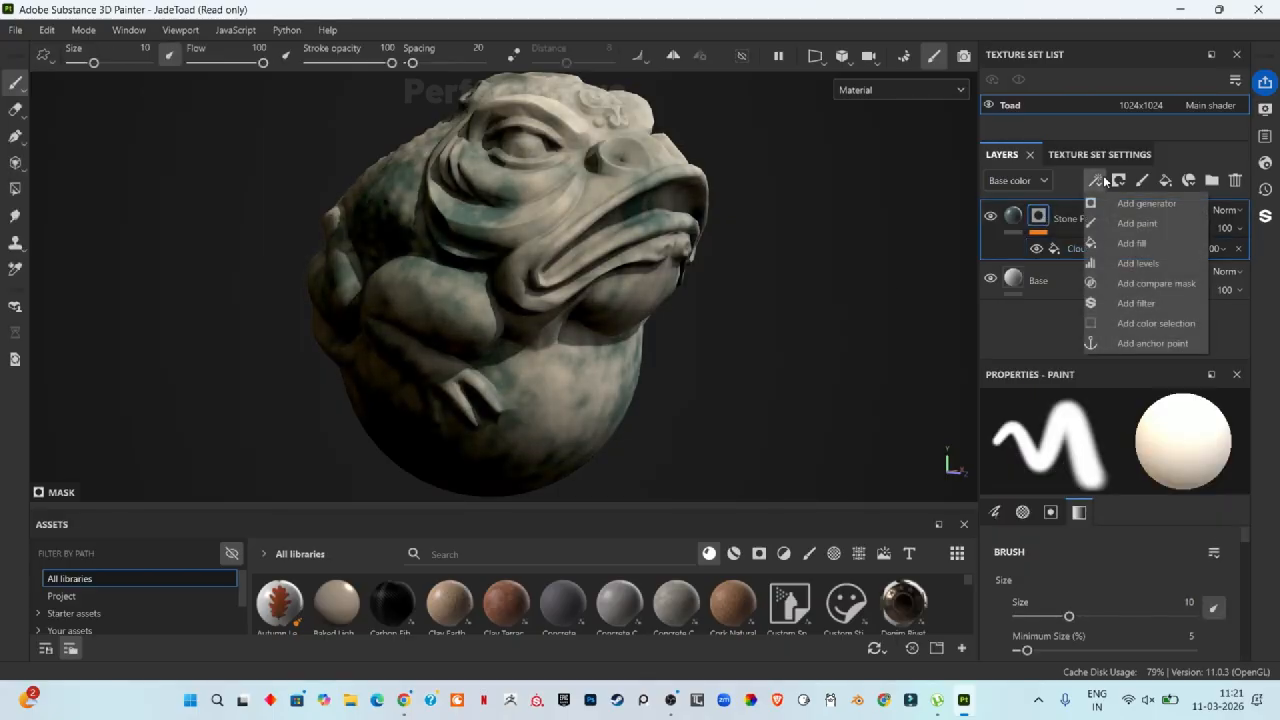
left_click(1134, 303)
left_click(1080, 450)
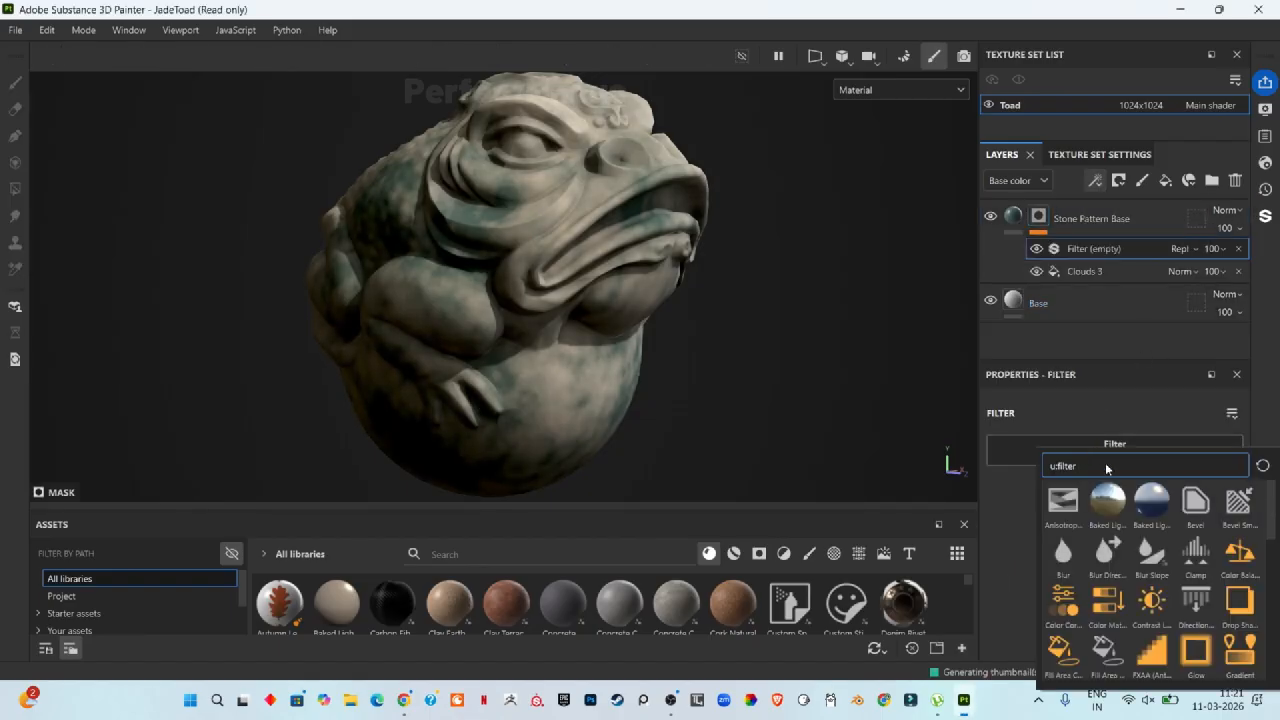
left_click(1151, 552)
Step: Set the Clouds 3 mask fill's scale to 8
scroll(520, 170, "up", 3)
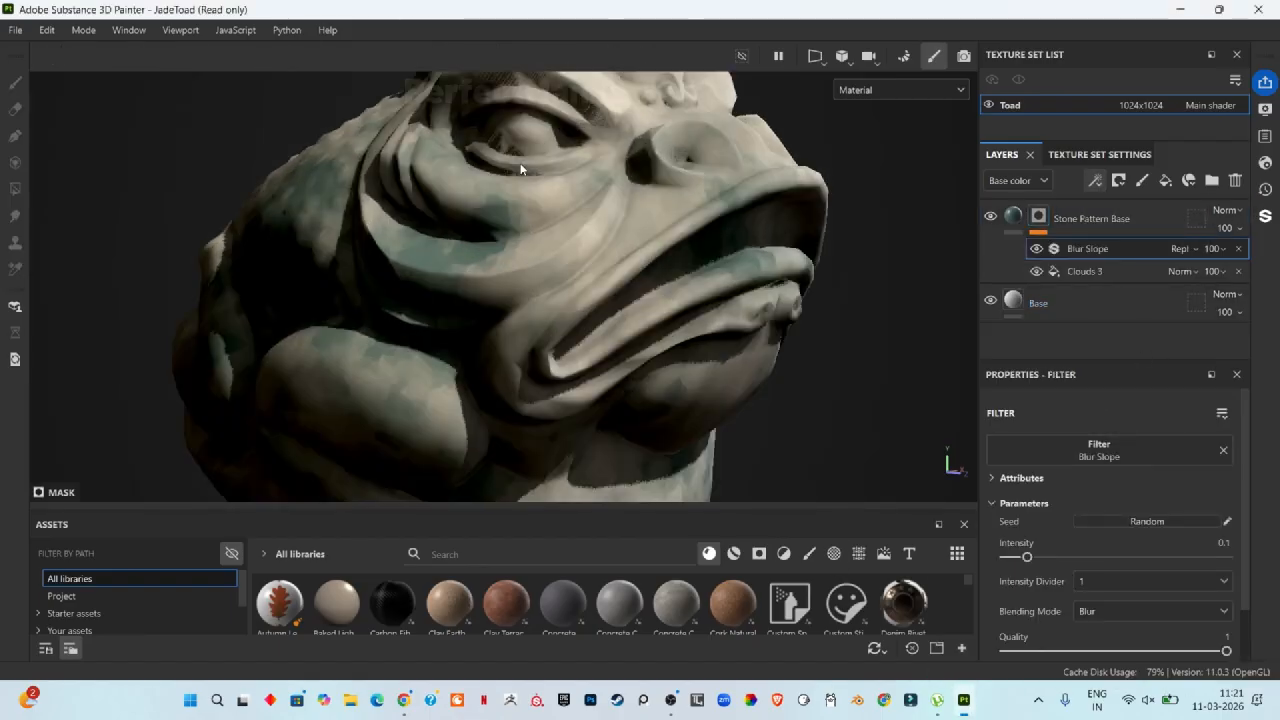
scroll(520, 170, "up", 5)
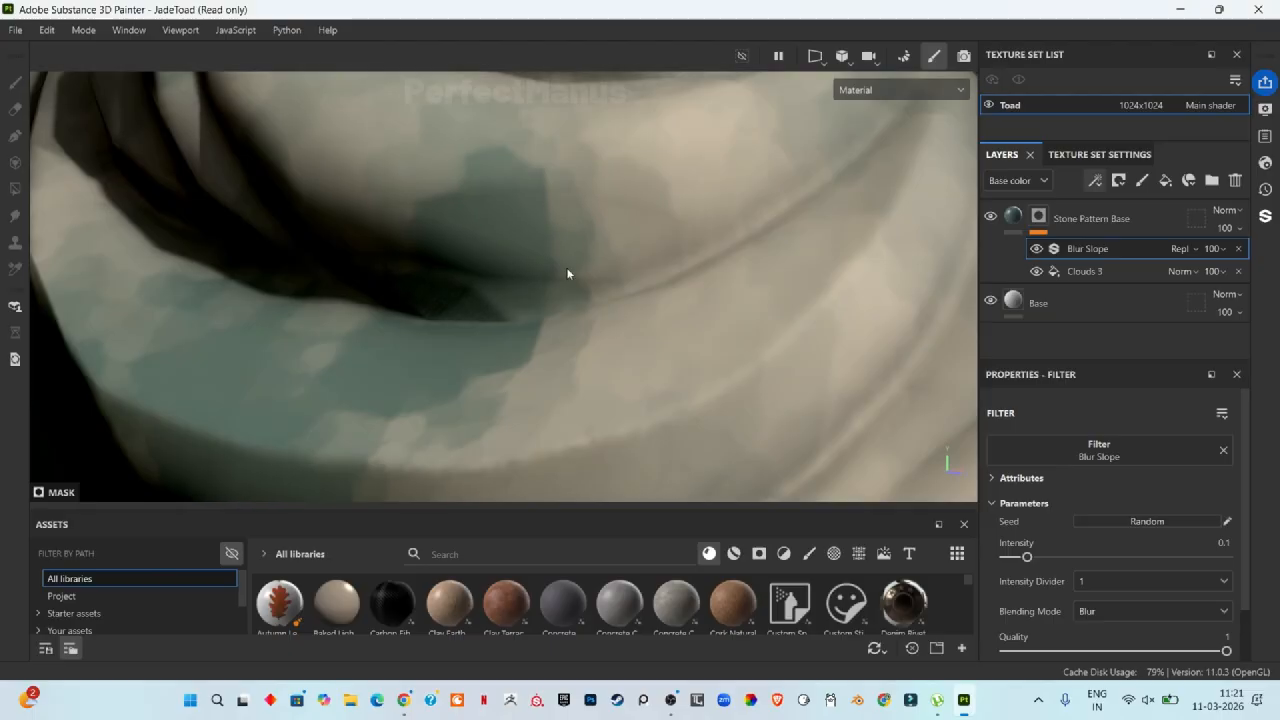
left_click(1080, 271)
scroll(329, 286, "down", 8)
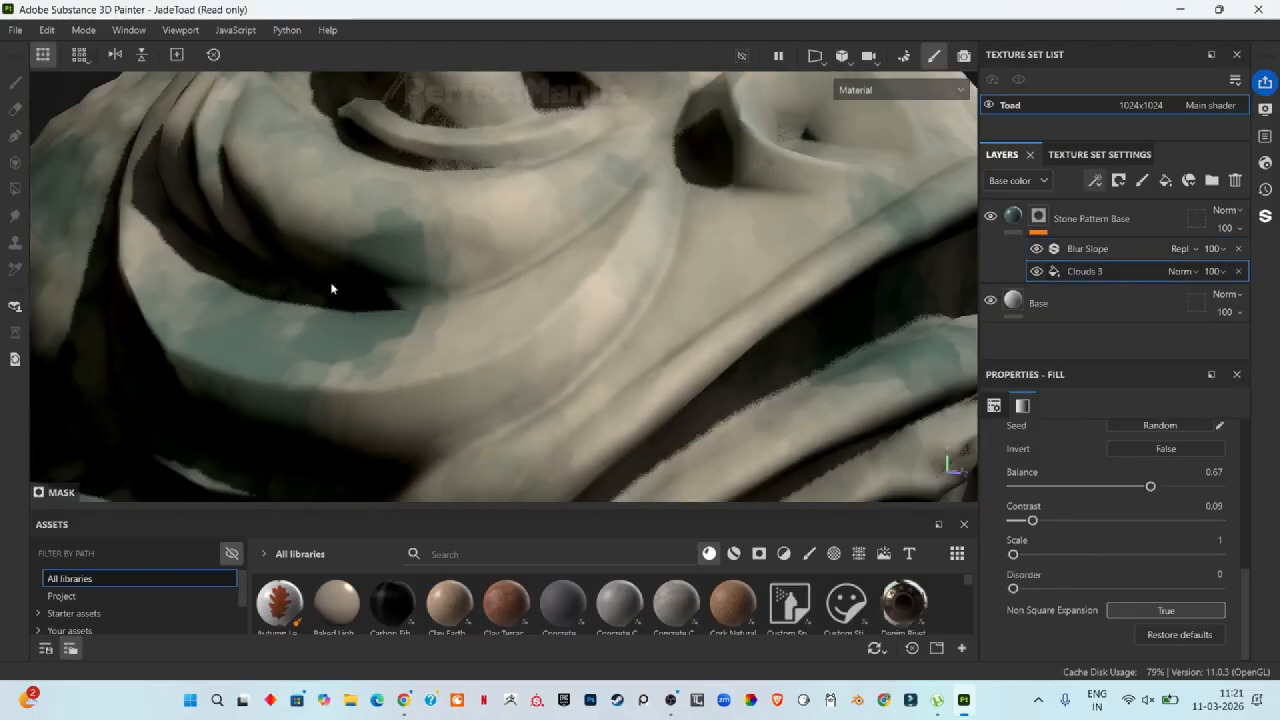
left_click_drag(1013, 554, 1229, 518)
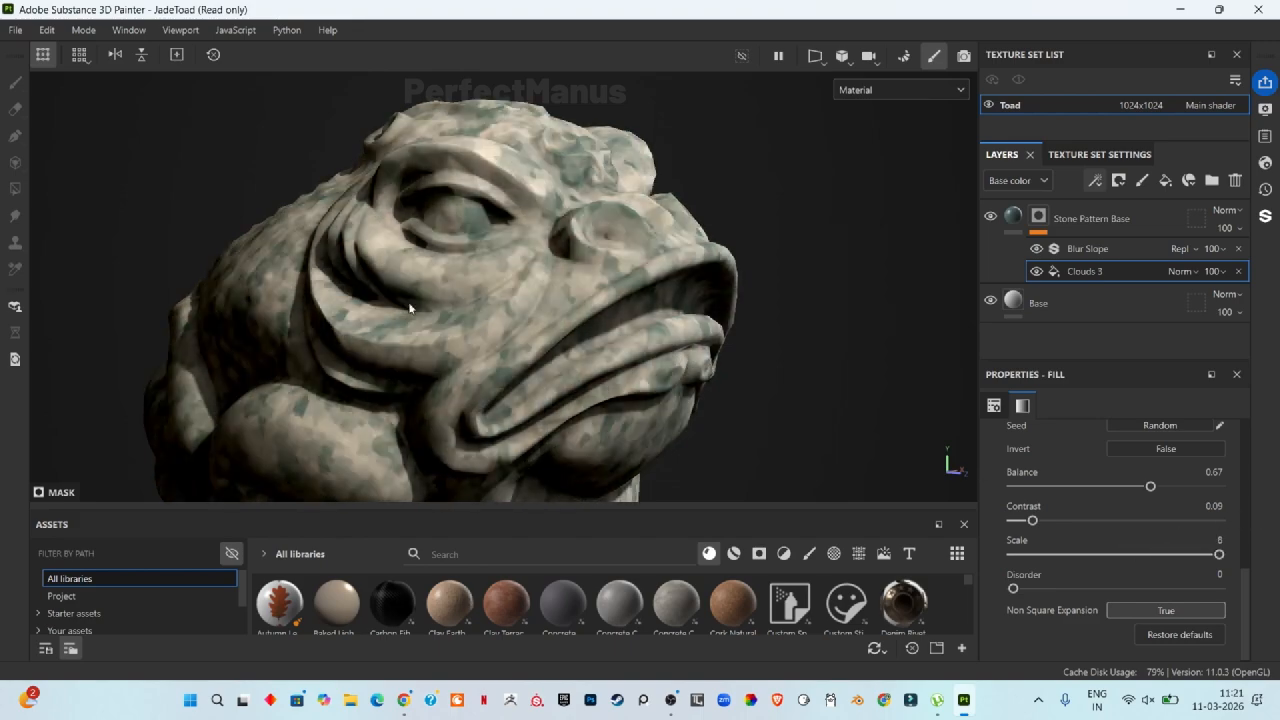
Step: Inspect the mottled mask pattern on the toad from several angles and distances
scroll(409, 307, "up", 10)
scroll(643, 383, "down", 3)
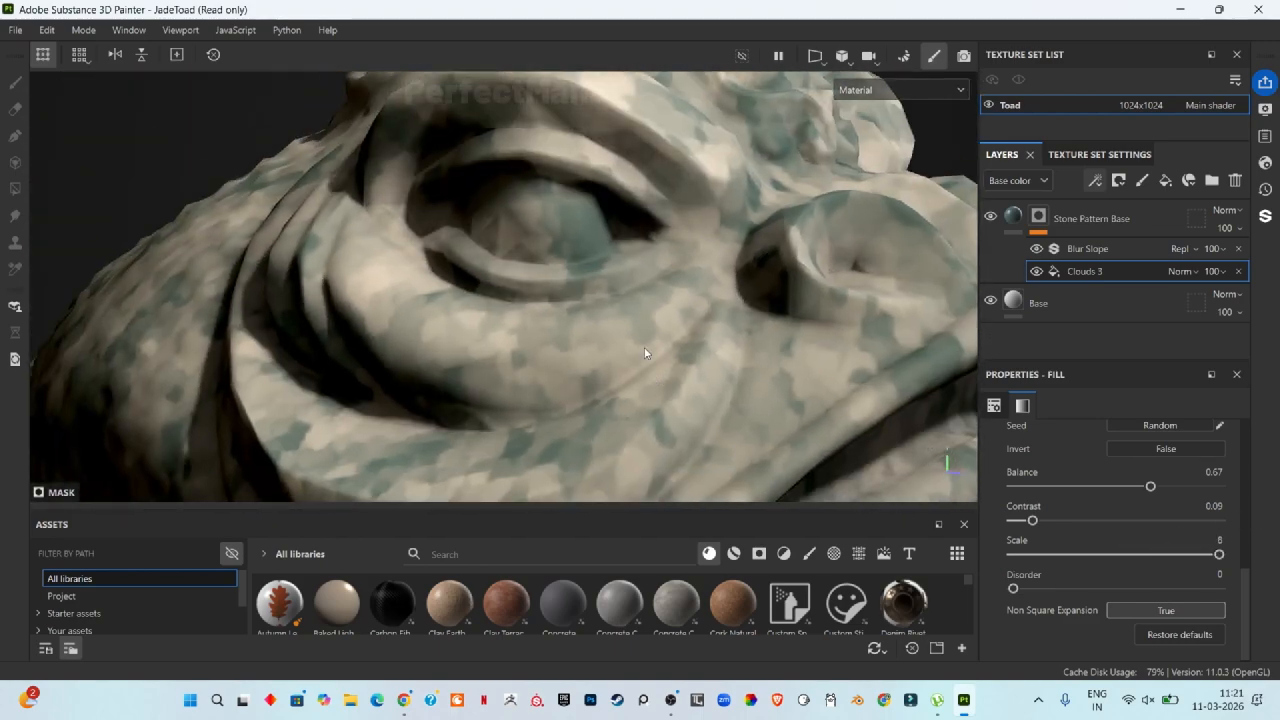
scroll(645, 353, "down", 5)
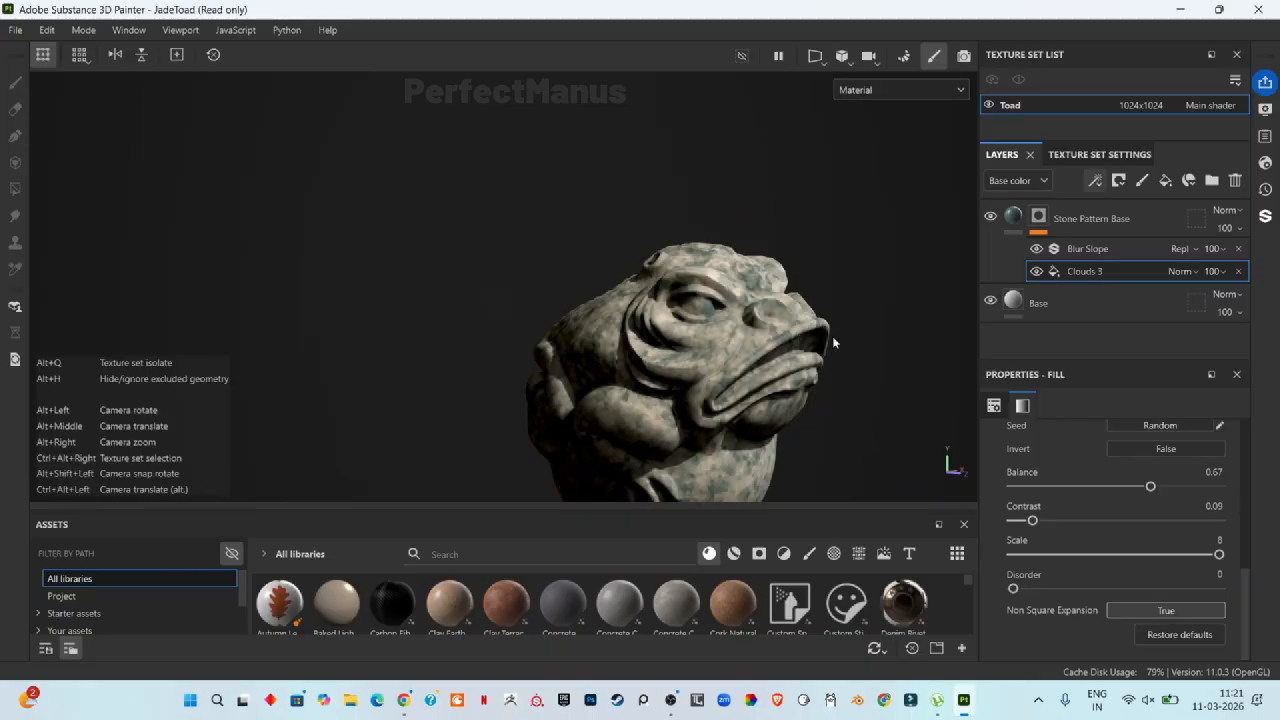
middle_click_drag(833, 338, 711, 224, "alt")
scroll(600, 290, "up", 6)
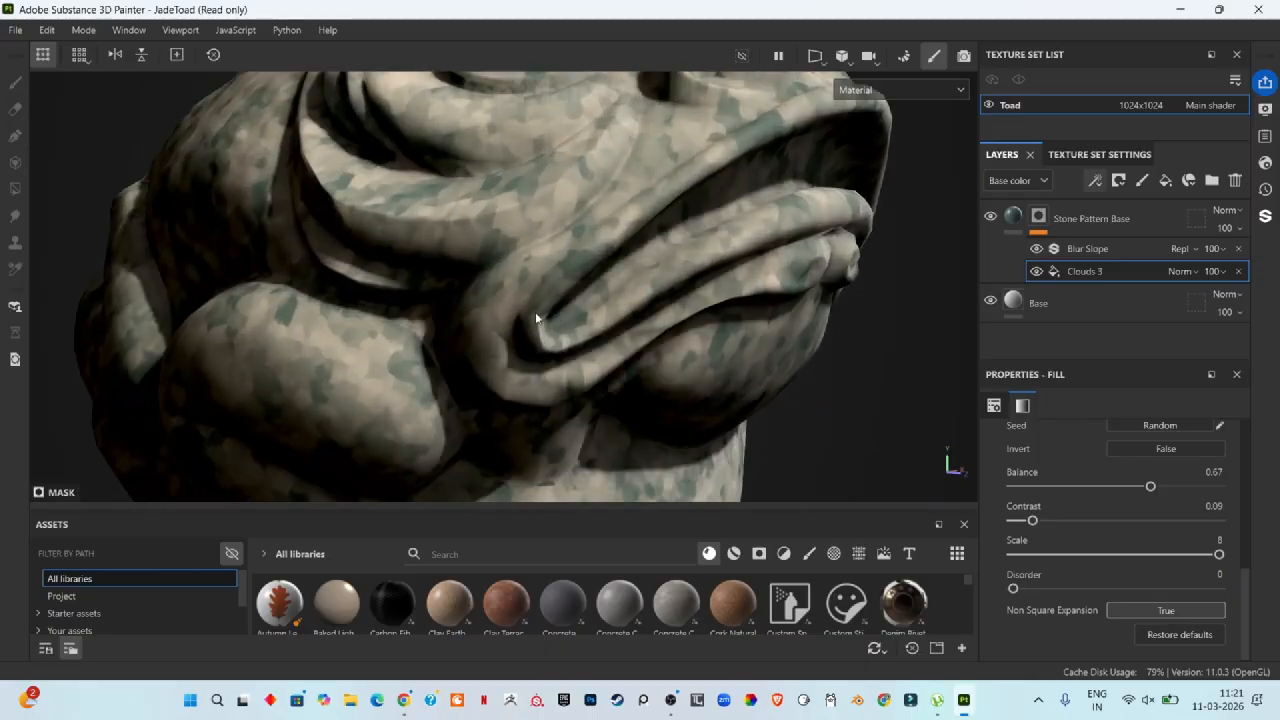
left_click_drag(559, 327, 542, 391, "alt")
key("f")
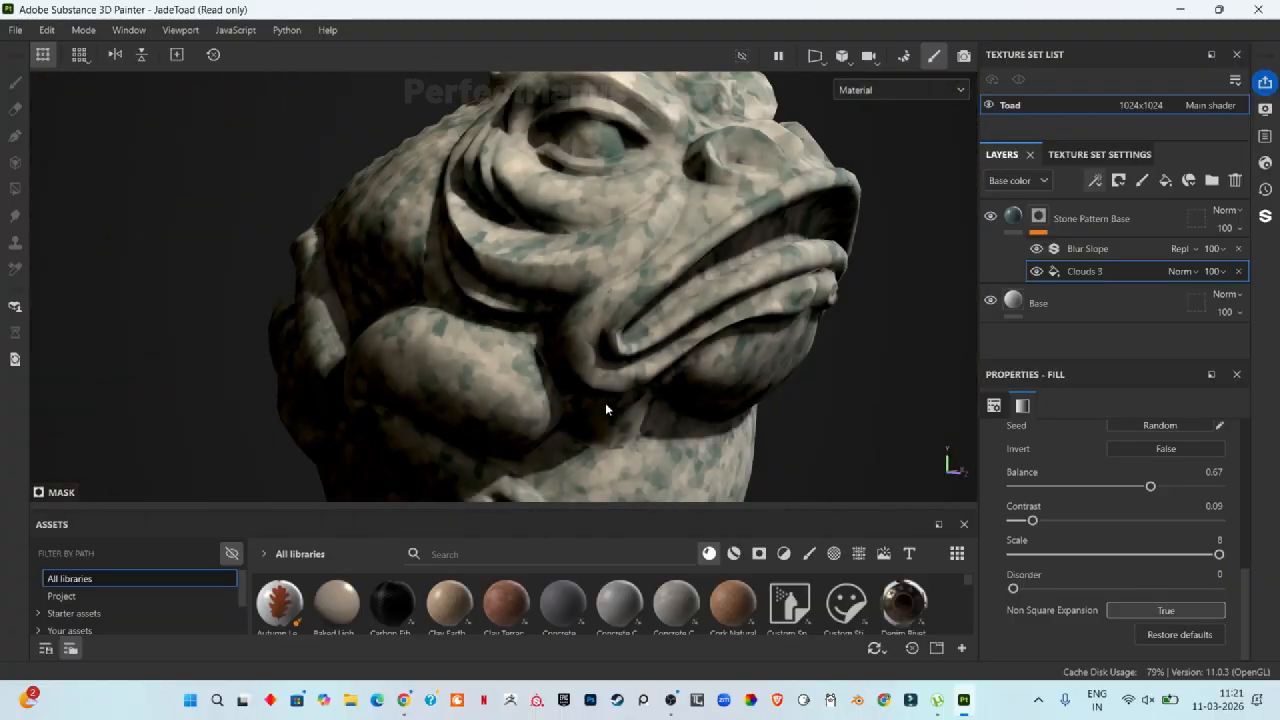
left_click(1089, 250)
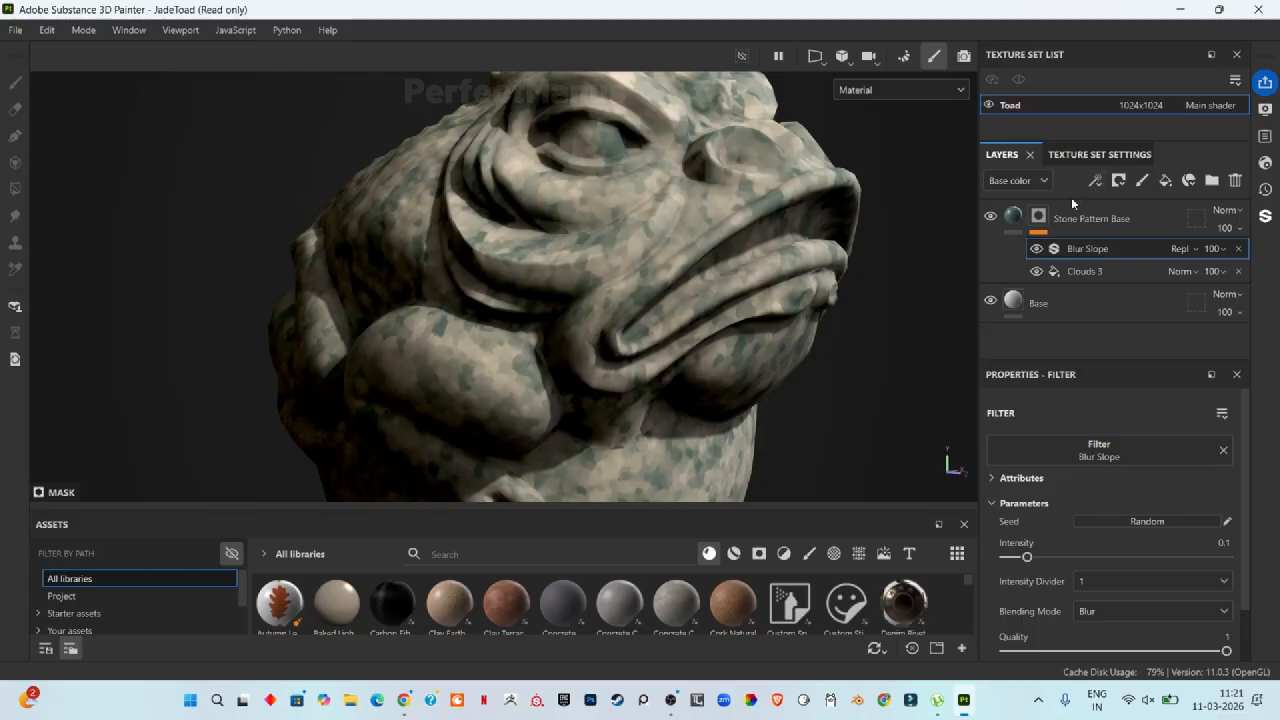
Step: Add a Sharpen filter to the Stone Pattern Base mask and set its intensity to 0.23
left_click(1038, 216)
left_click(1095, 180)
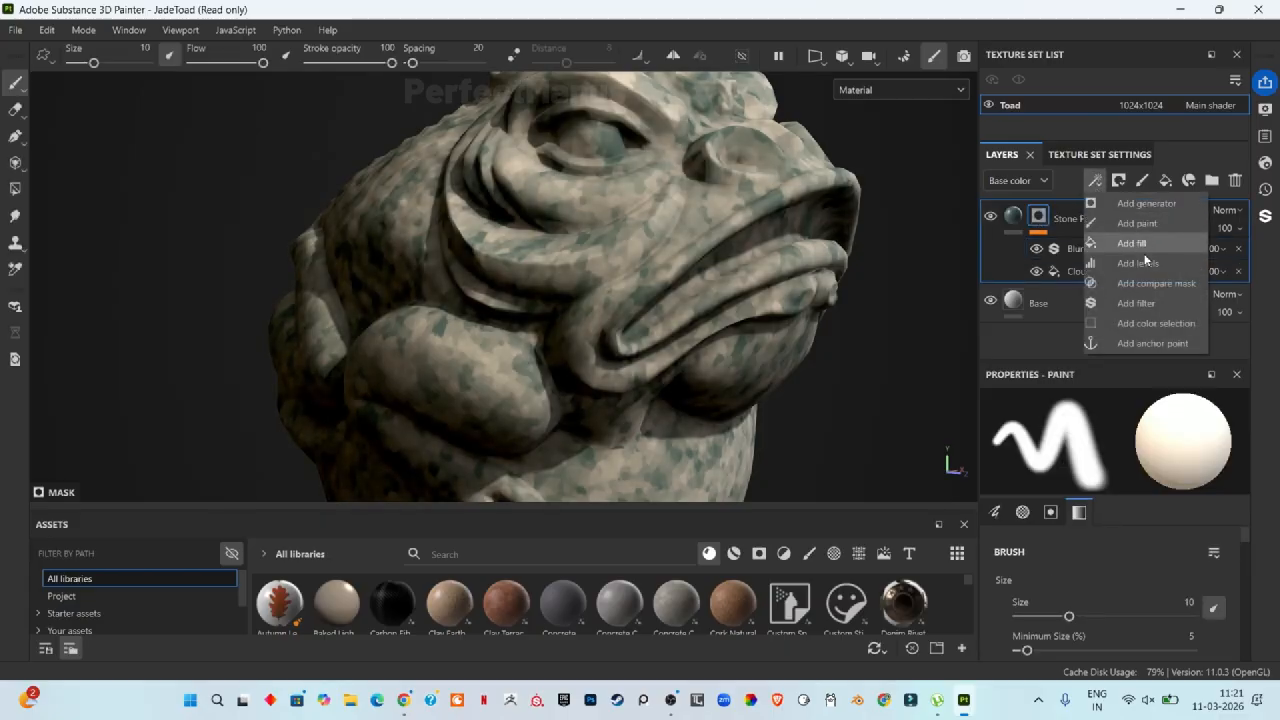
left_click(1136, 303)
left_click(1108, 452)
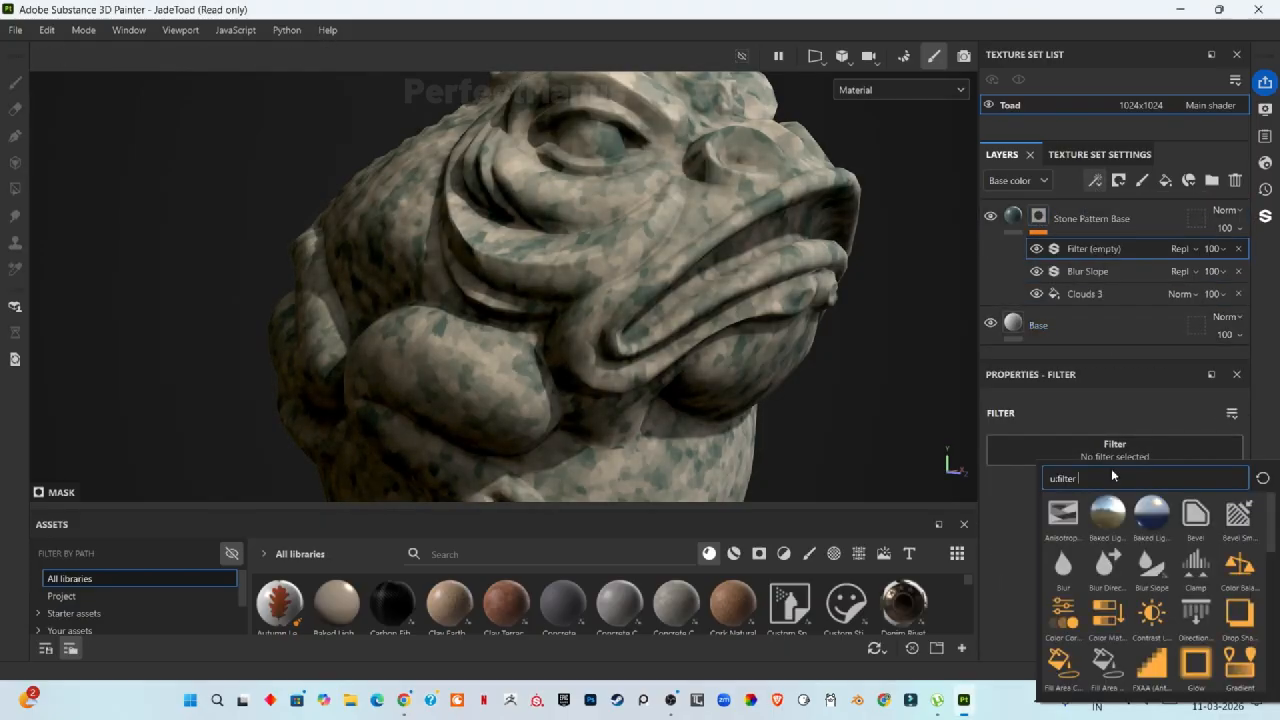
mouse_move(1112, 501)
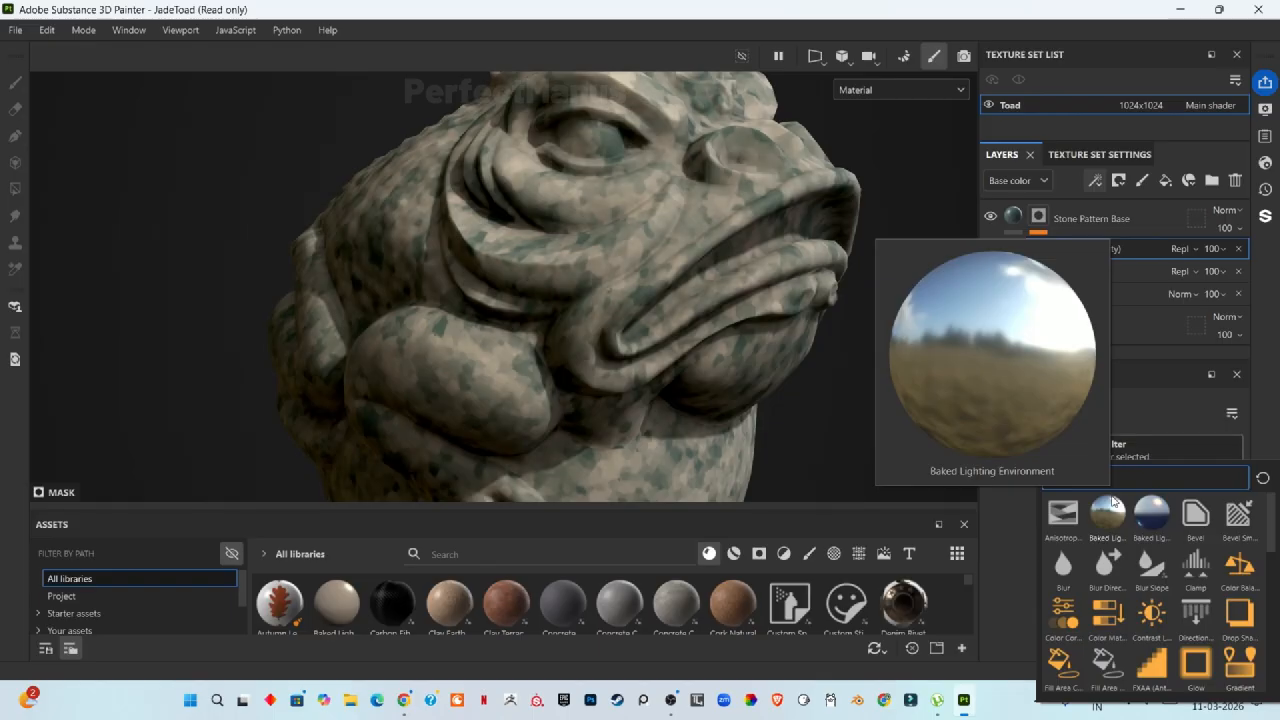
left_click(1151, 666)
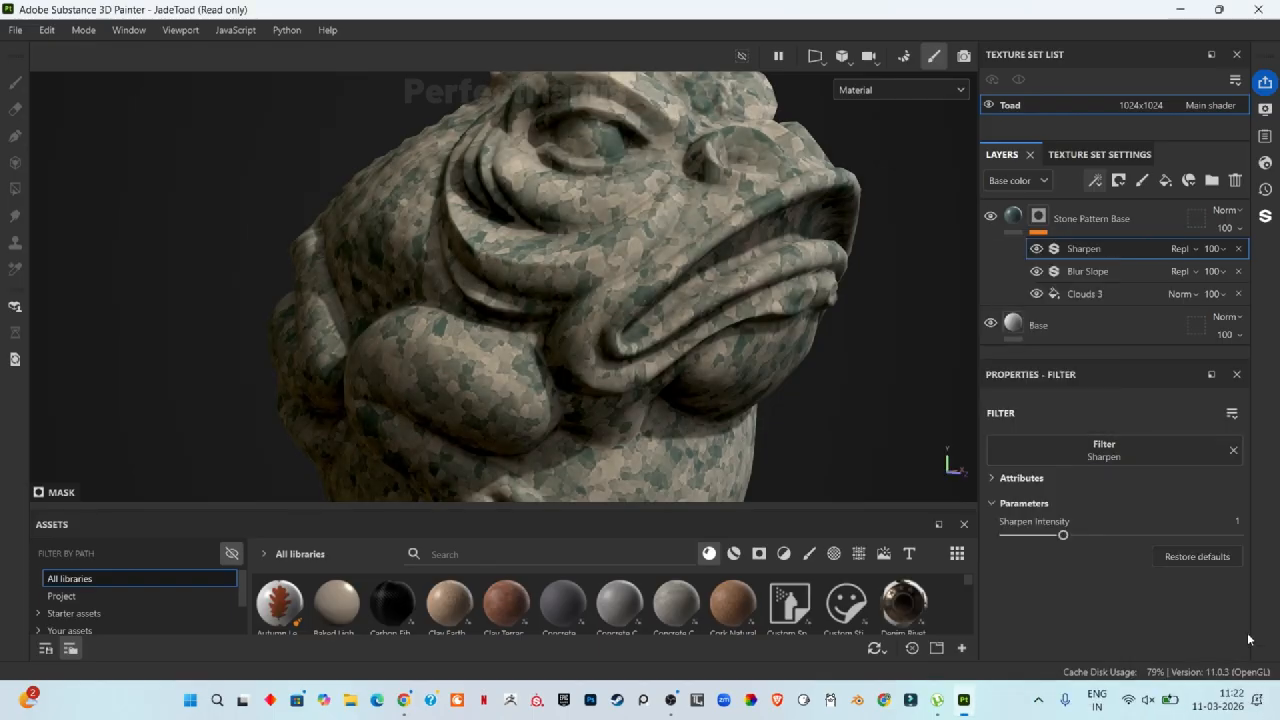
scroll(655, 245, "up", 6)
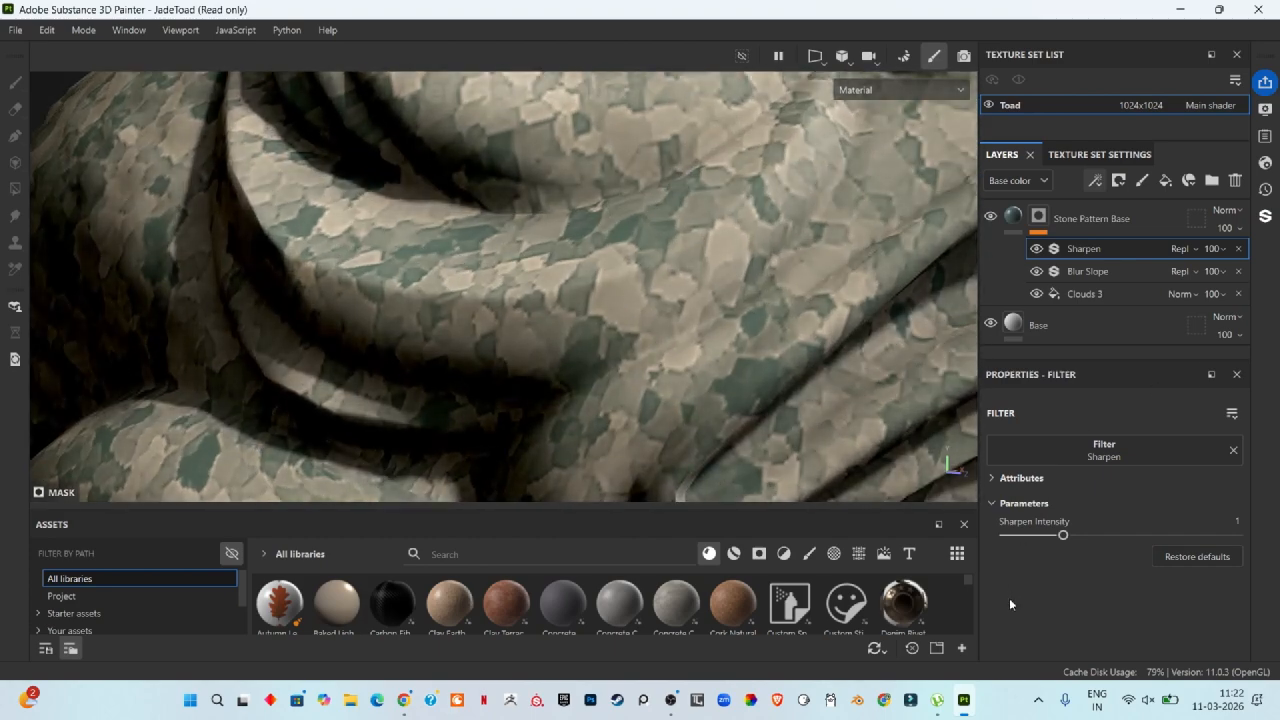
left_click_drag(1065, 537, 1020, 547)
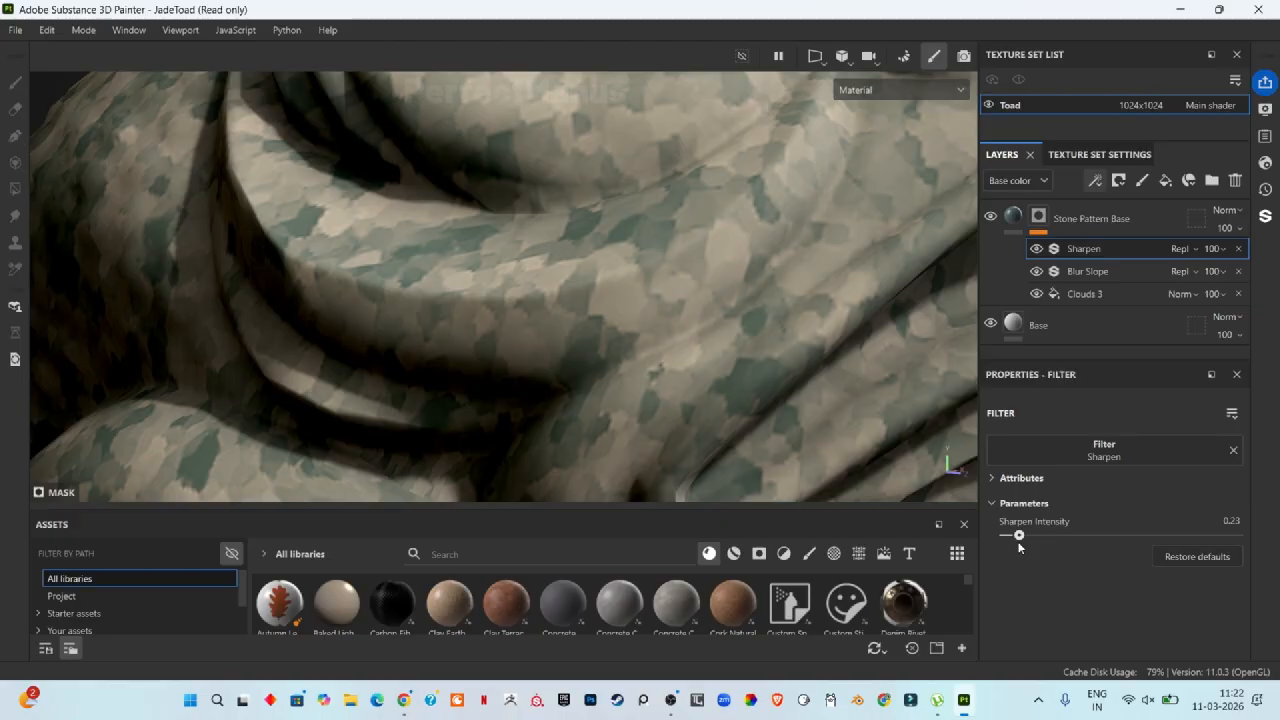
Step: Set the Blur Slope filter's intensity to 0.313
left_click(1090, 272)
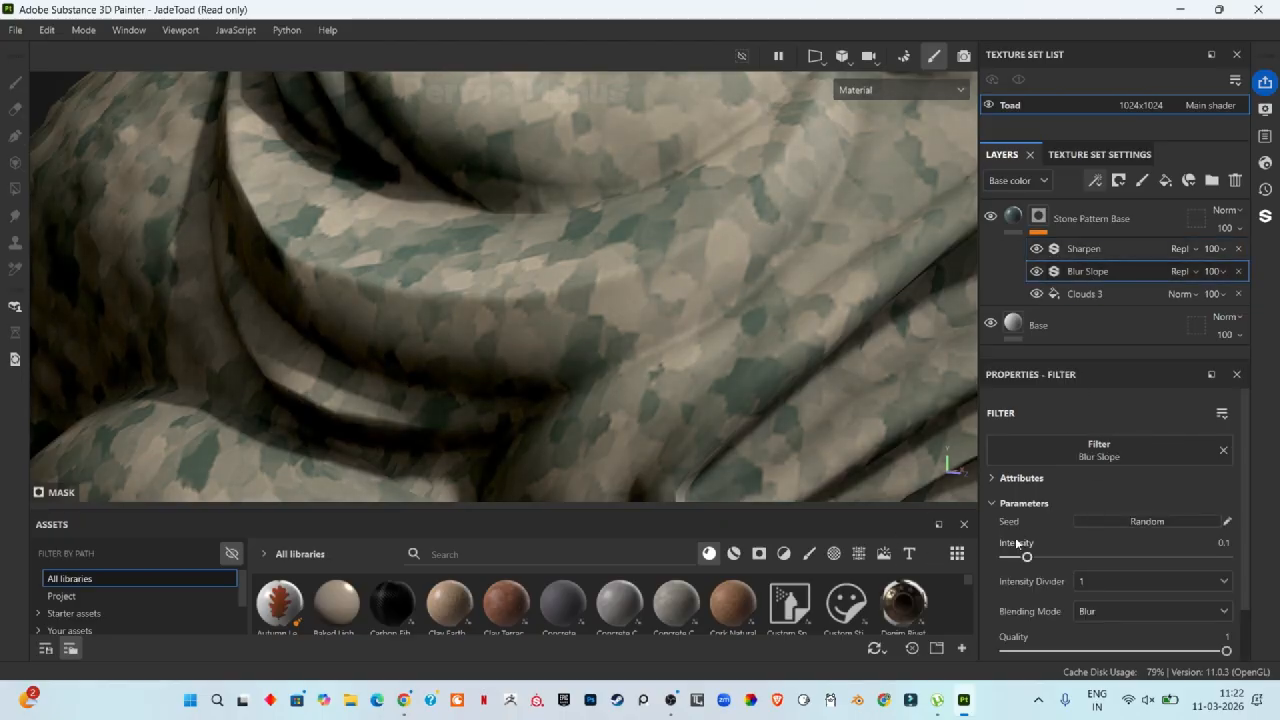
left_click_drag(1029, 559, 1074, 556)
scroll(630, 227, "down", 4)
scroll(712, 345, "down", 3)
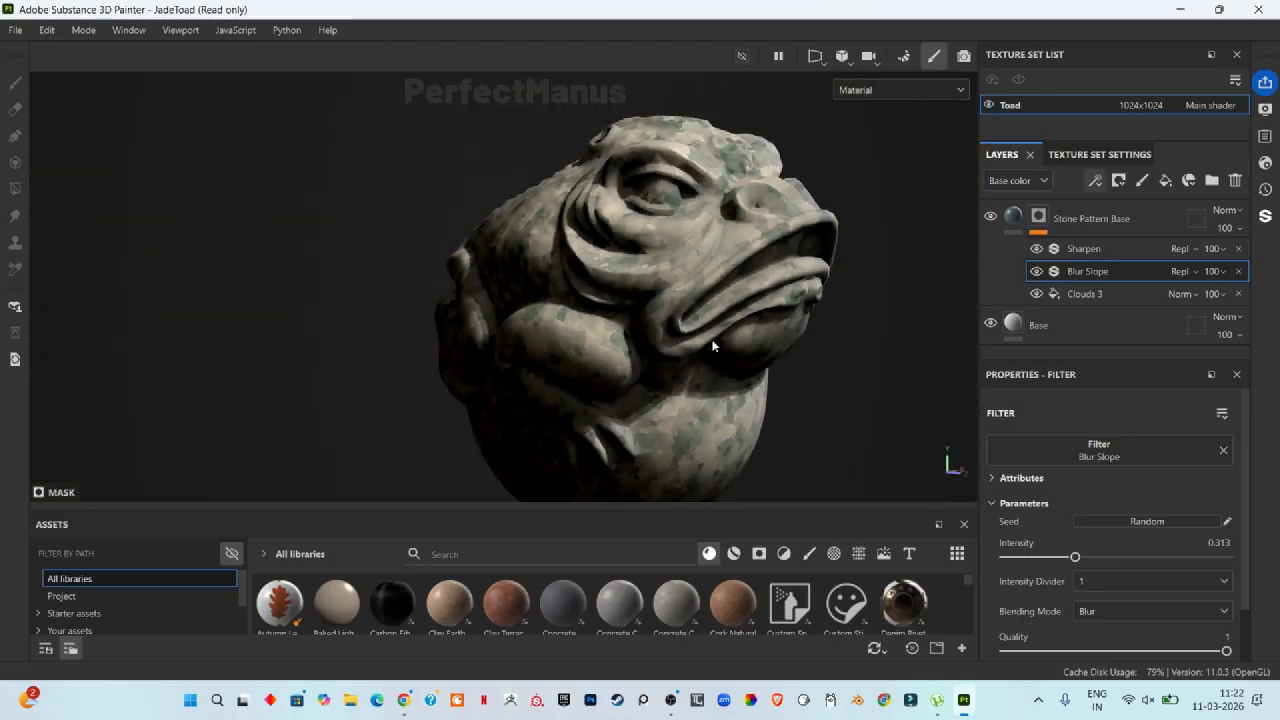
Step: Duplicate the Stone Pattern Base layer
left_click_drag(712, 345, 675, 460, "alt")
scroll(755, 388, "up", 8)
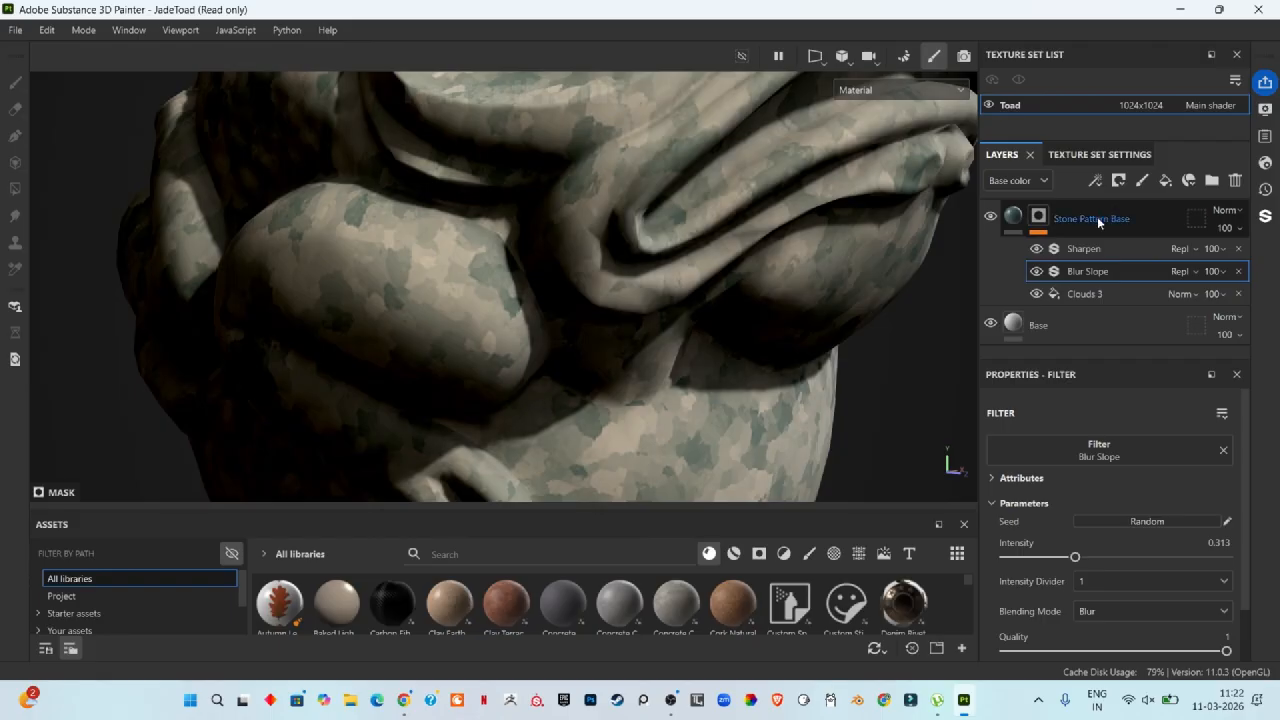
left_click(1097, 216)
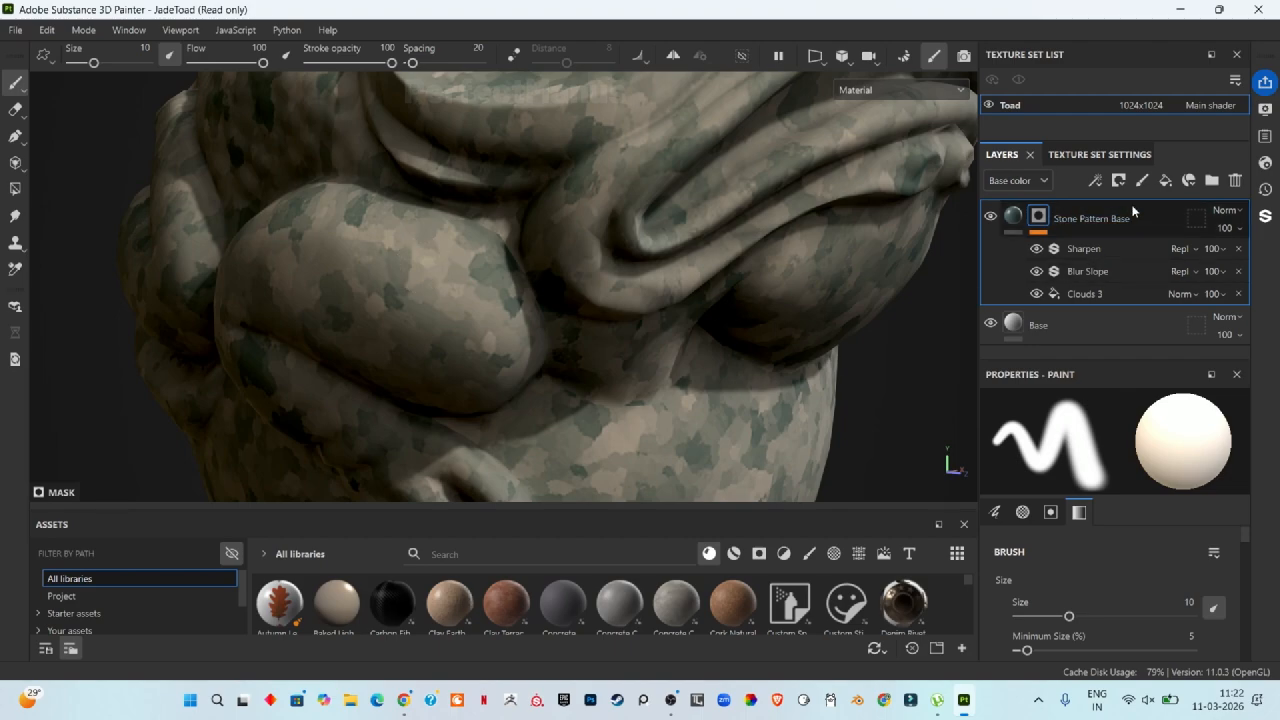
key("ctrl+d")
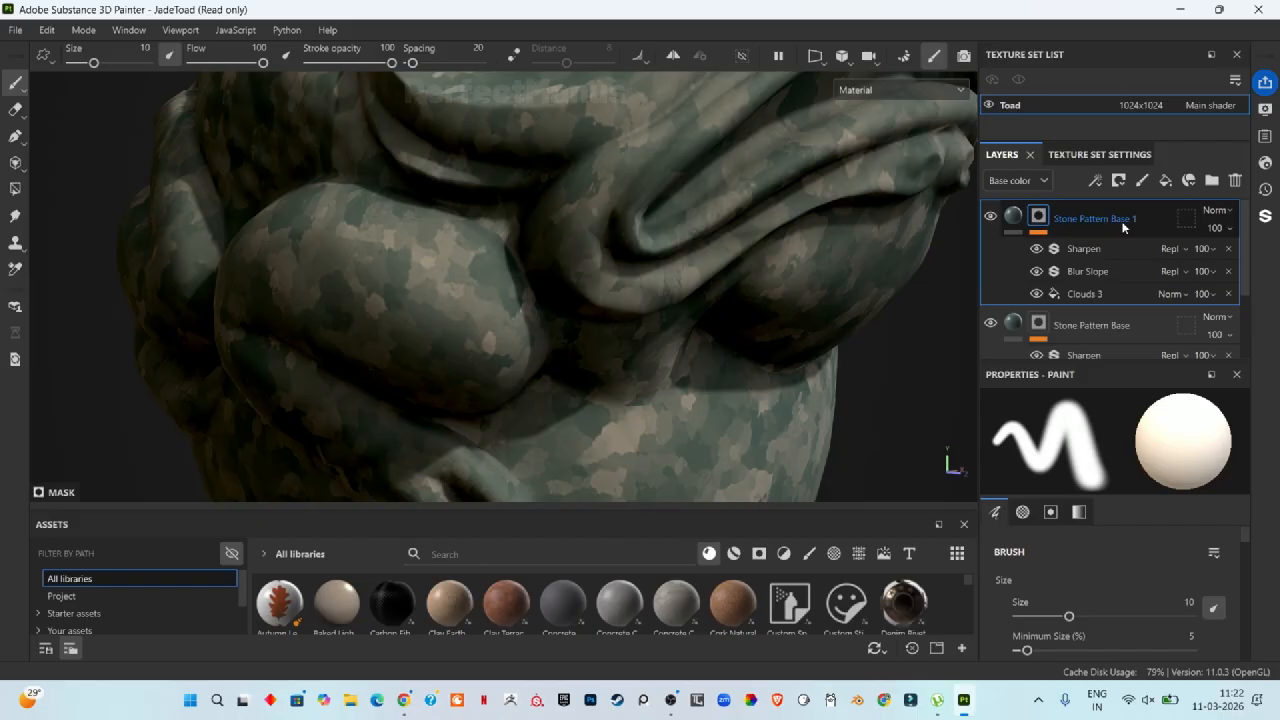
Step: In the duplicate's Clouds 3 mask fill, set scale to 5, balance to 0.59 and contrast to 0.51
left_click(1091, 294)
left_click_drag(1218, 554, 1133, 553)
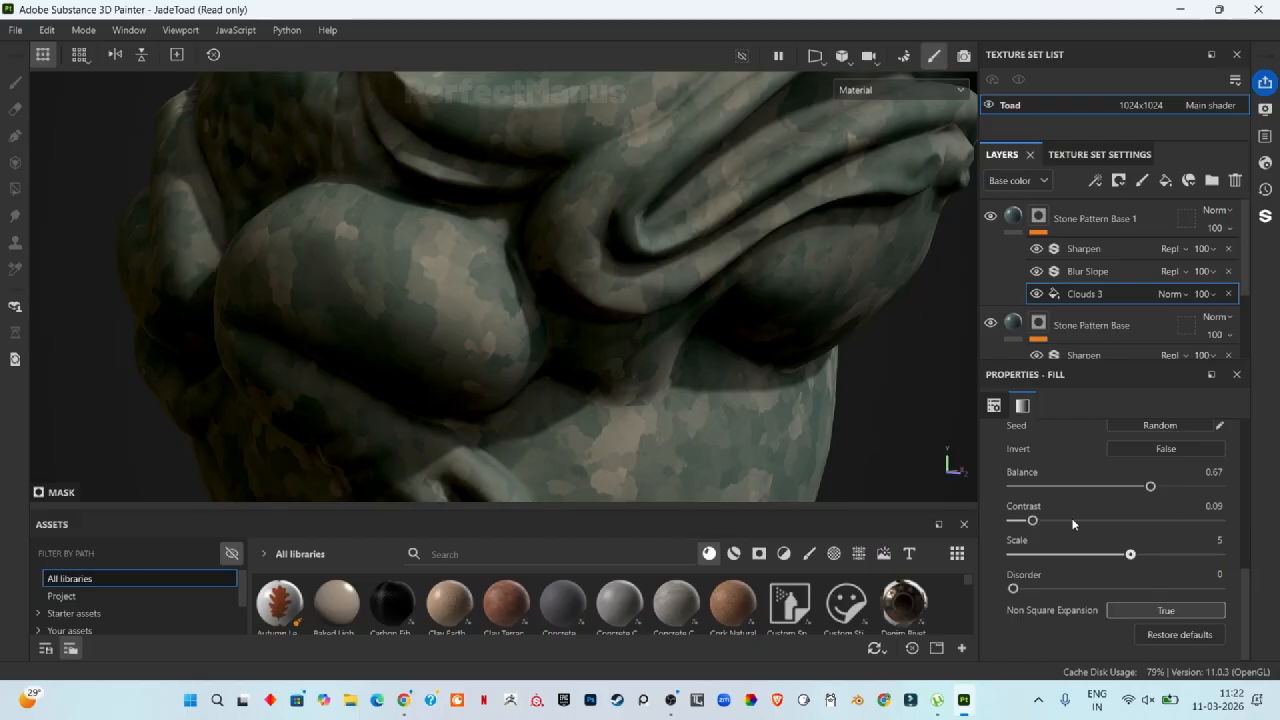
left_click_drag(1028, 520, 1131, 487)
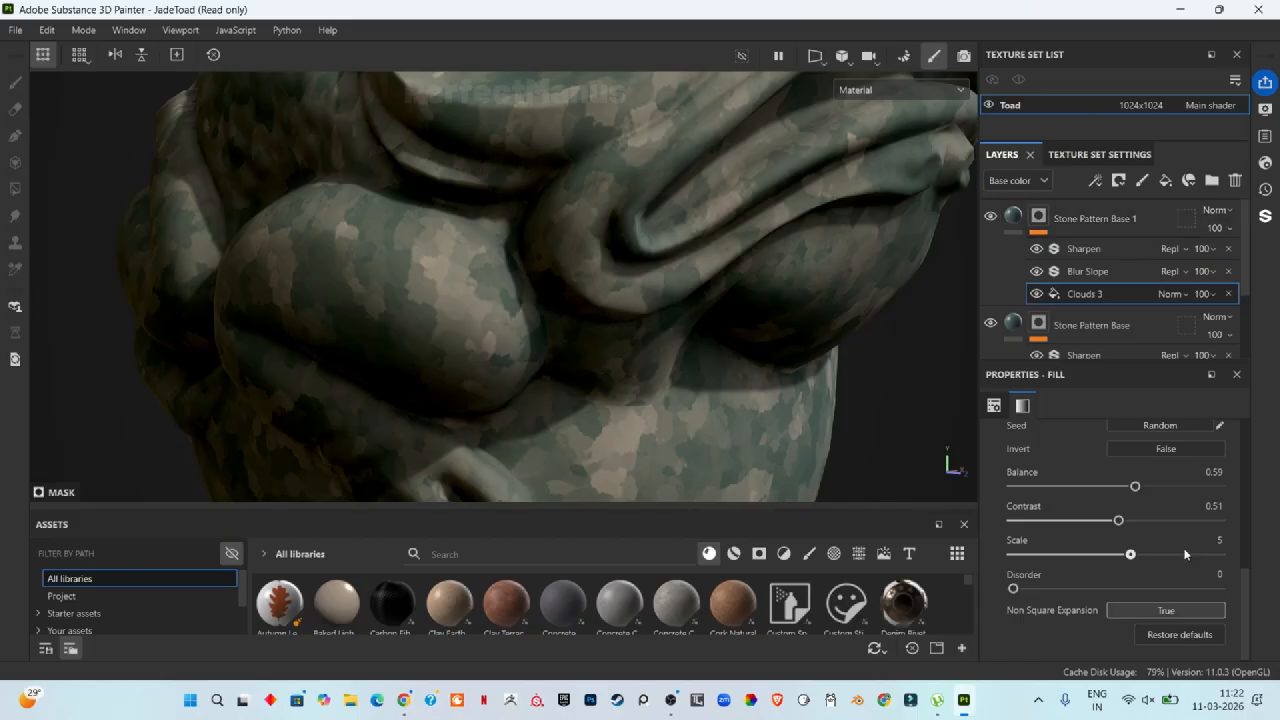
Step: Set the duplicate's Clouds 3 mask rotation to 53.7
scroll(1170, 540, "up", 5)
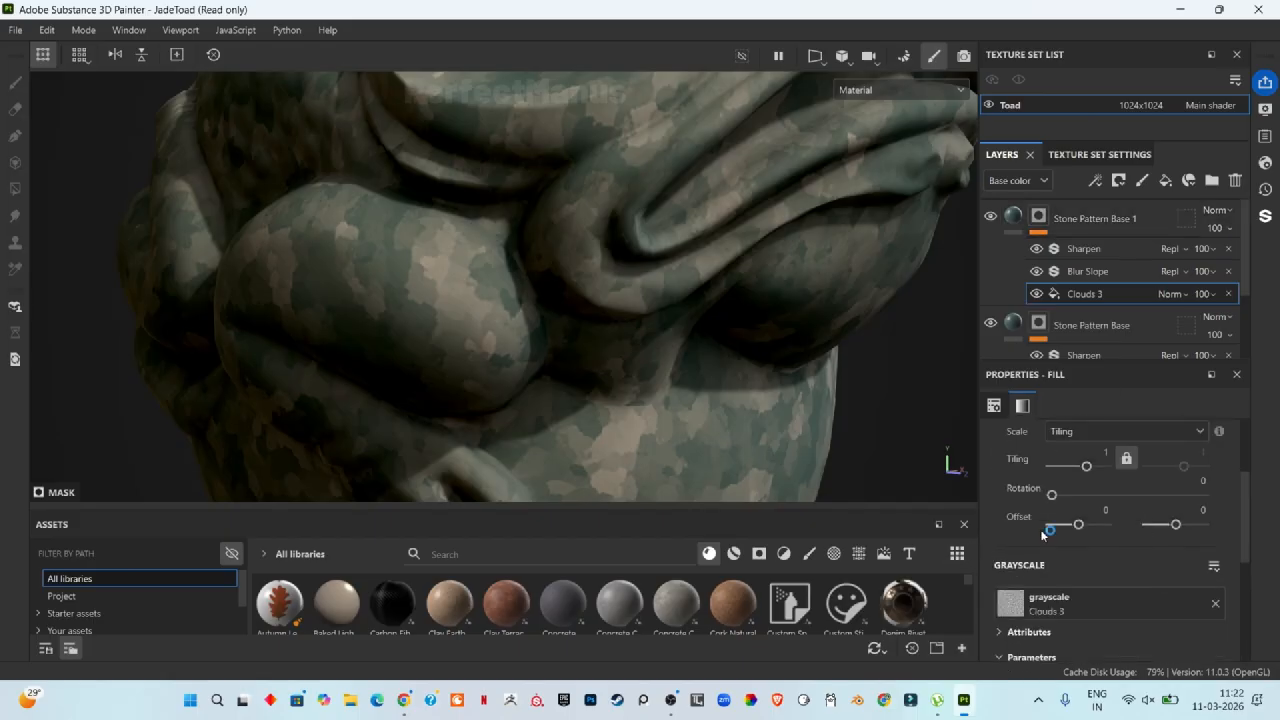
left_click_drag(1051, 495, 1074, 497)
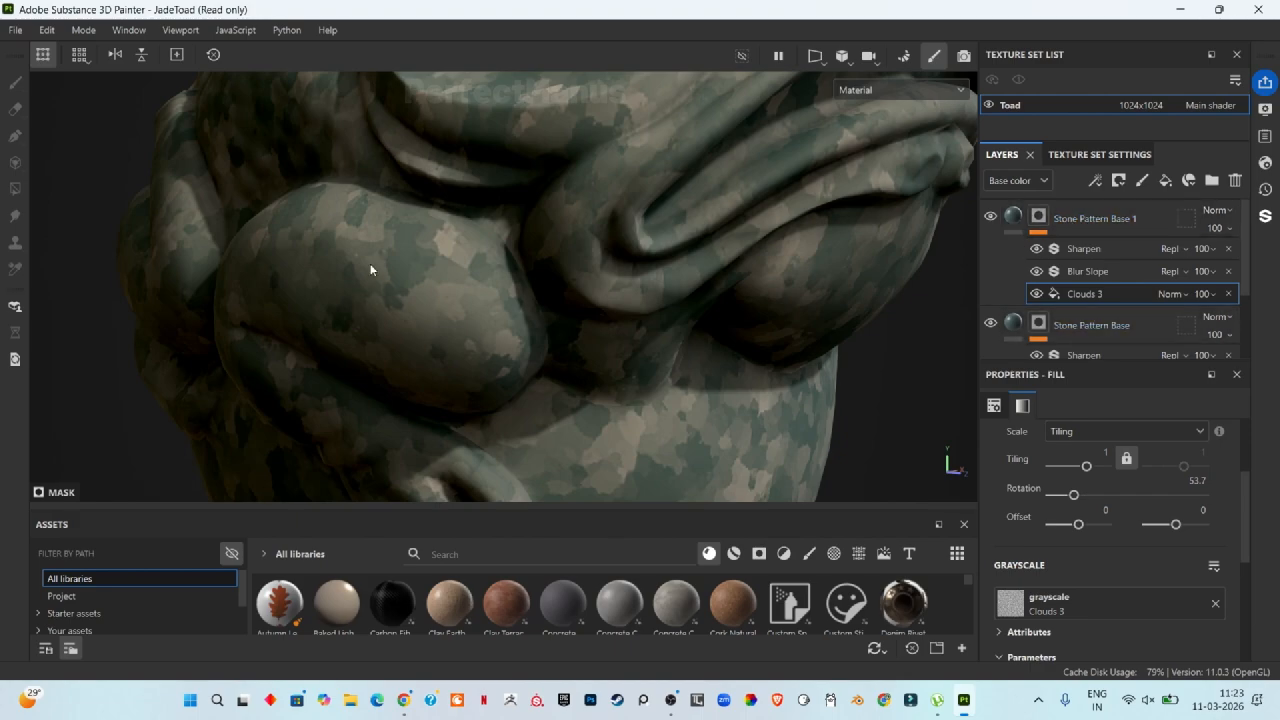
Step: Set the Stone Pattern Base 1 layer's blend mode to Linear dodge (Add)
left_click(1231, 229)
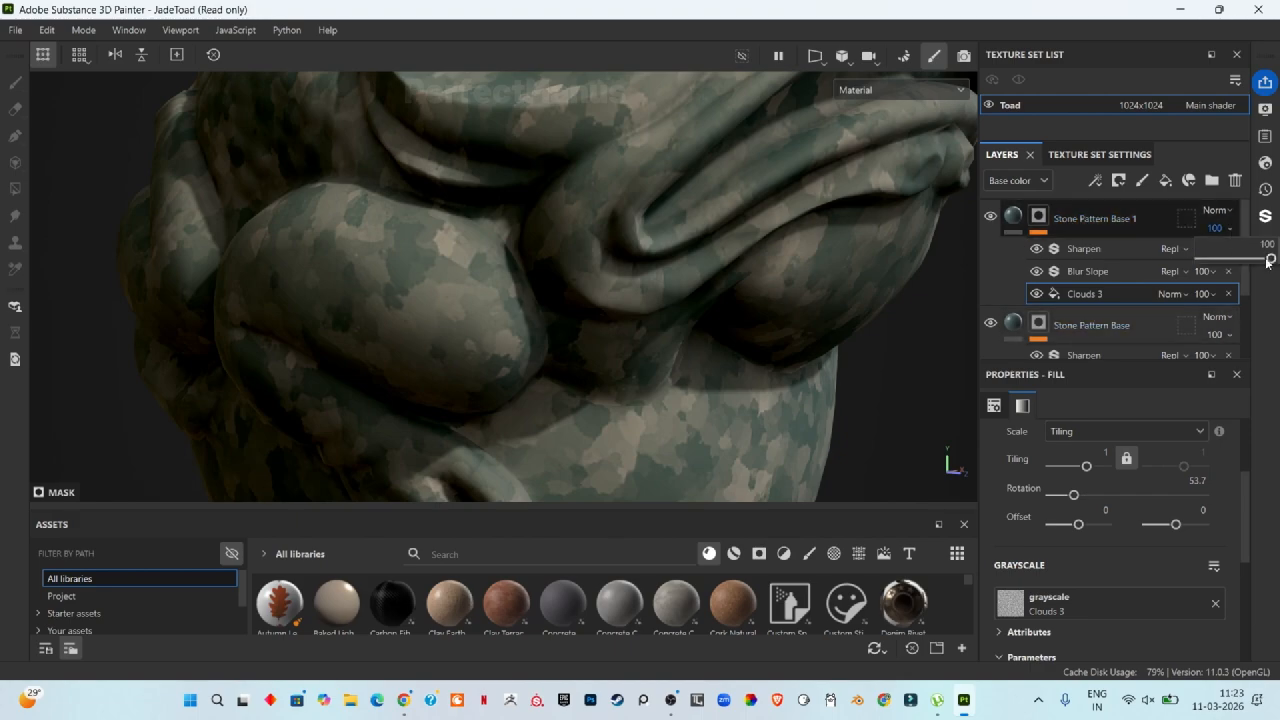
mouse_move(1268, 260)
left_mouse_down()
mouse_move(1240, 266)
mouse_move(1275, 262)
left_mouse_up()
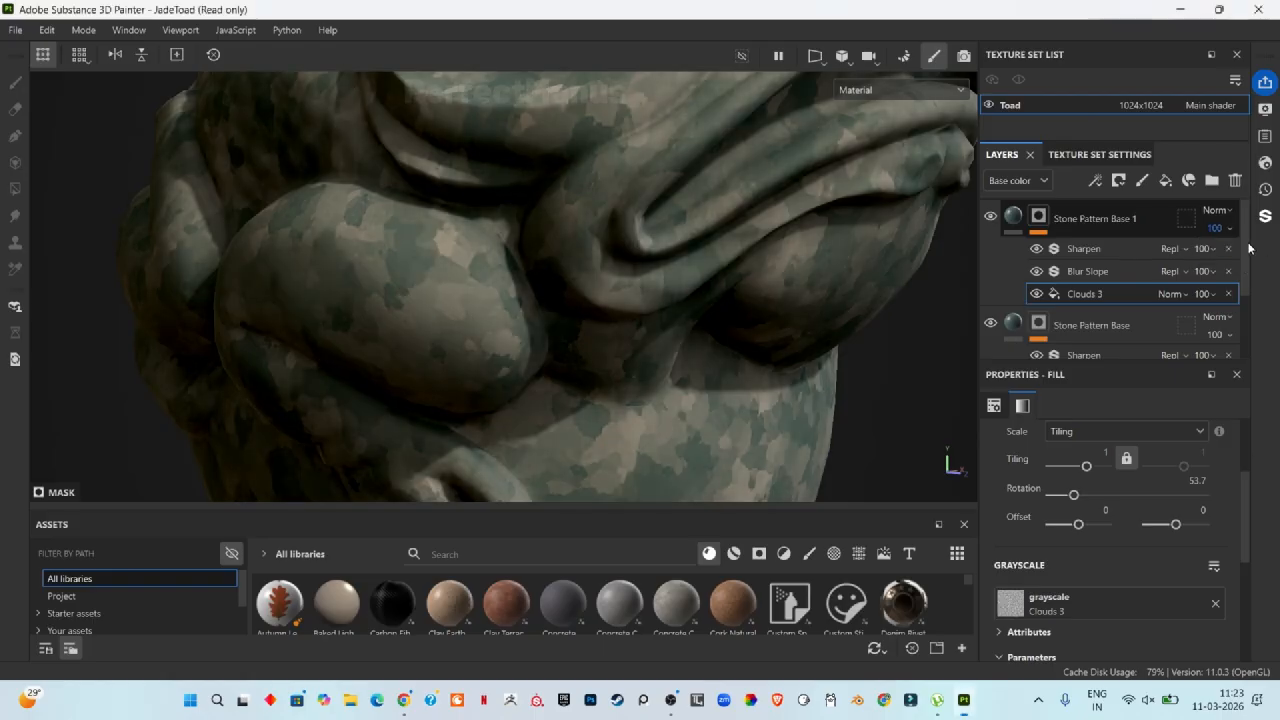
left_click(1224, 212)
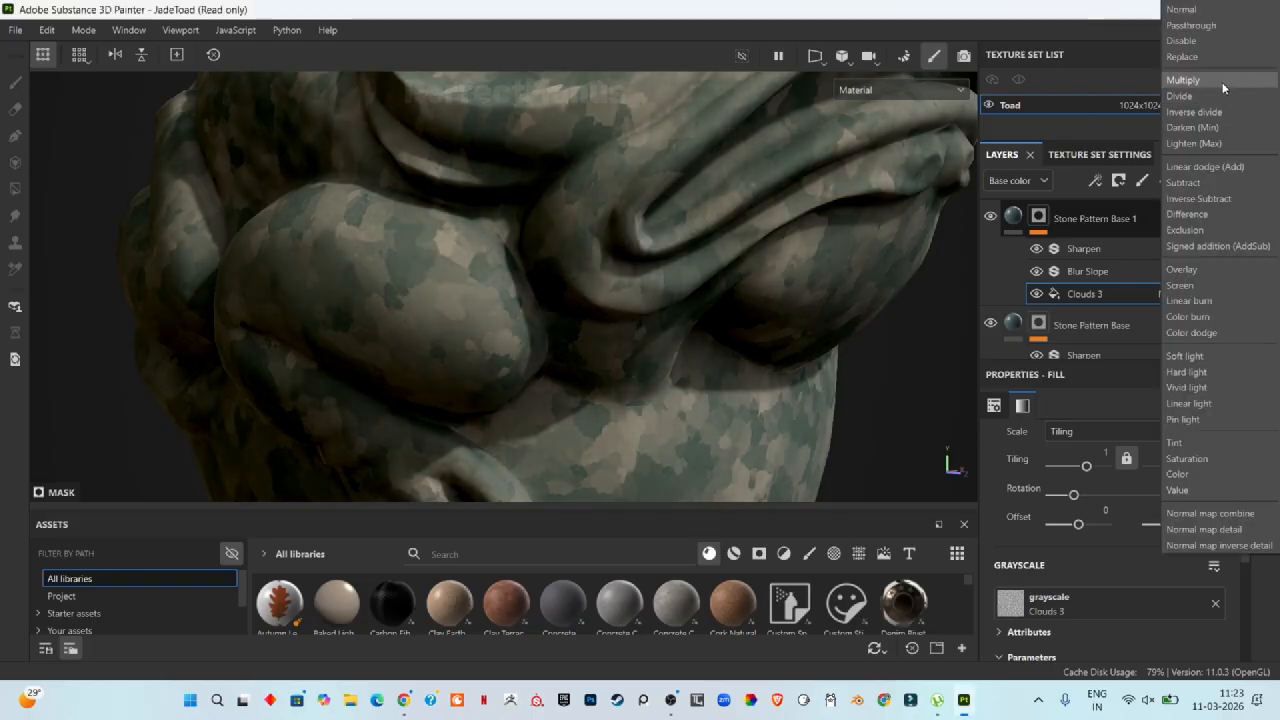
left_click(1222, 82)
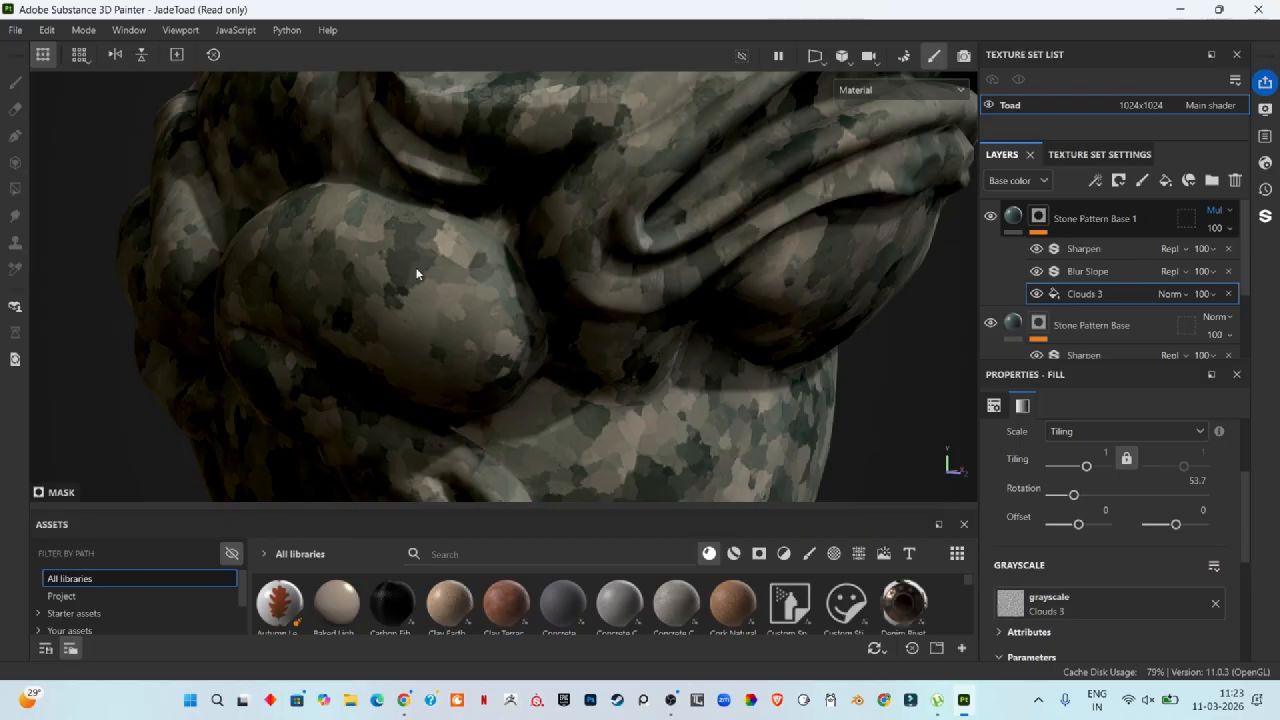
left_click(1168, 248)
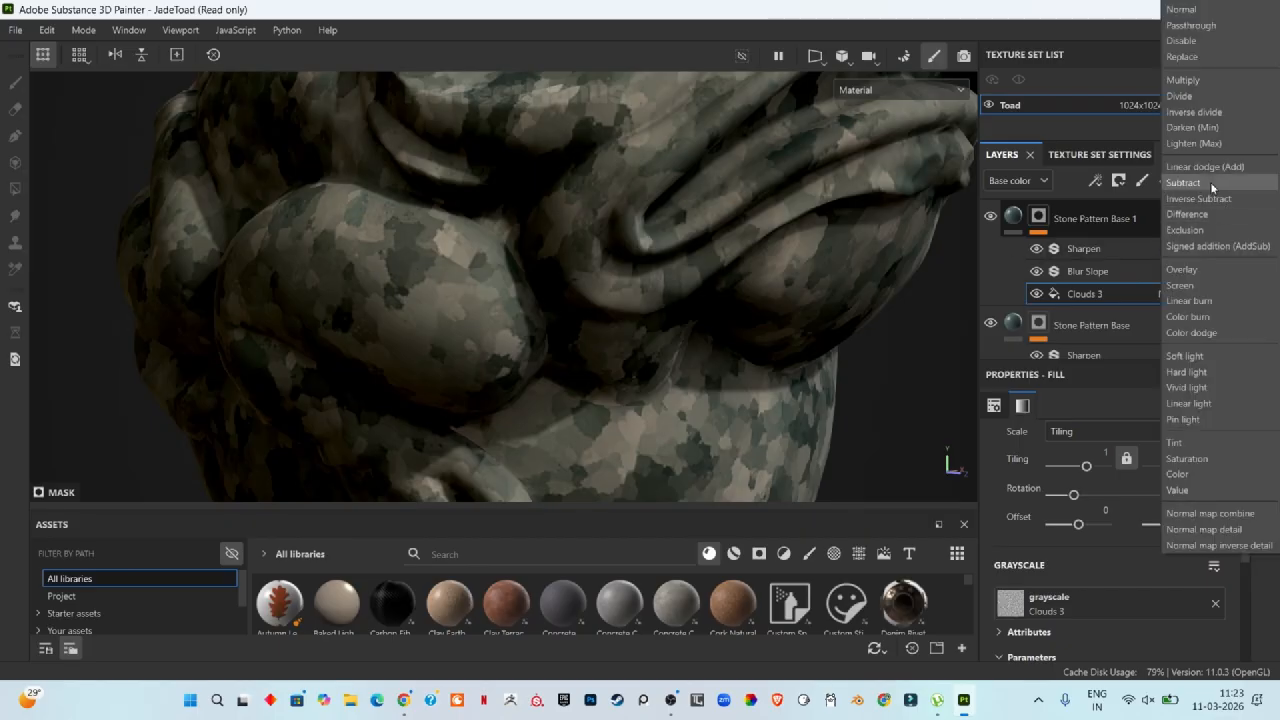
left_click(1214, 167)
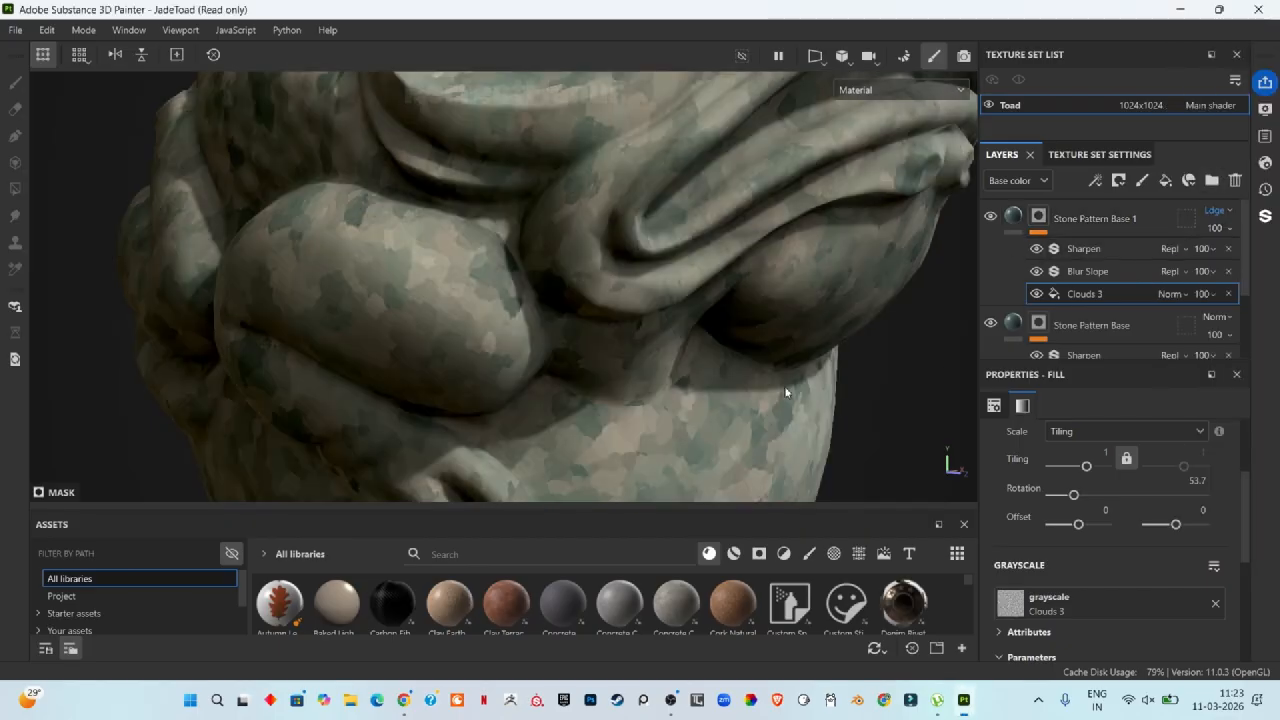
Step: Inspect the toad up close and review the original Stone Pattern Base layer's Clouds 3 mask parameters
scroll(738, 400, "down", 5)
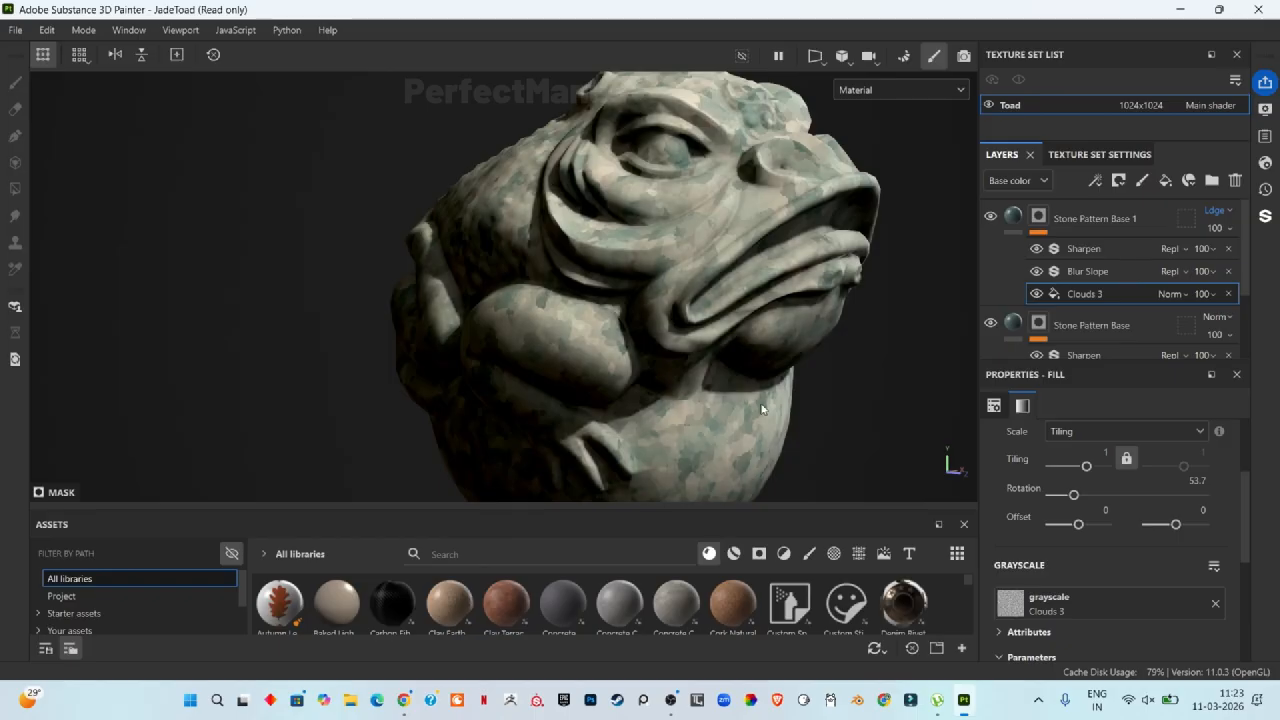
scroll(763, 406, "up", 3)
scroll(1110, 337, "down", 2)
left_click(1102, 300)
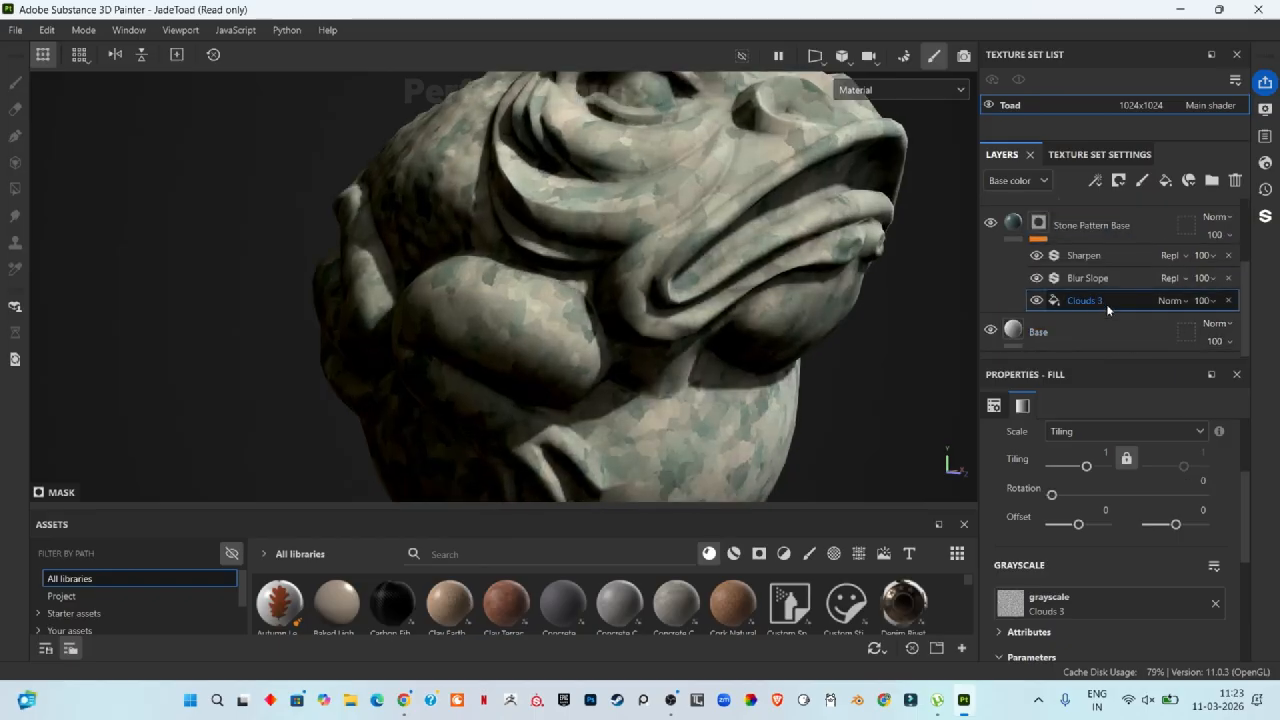
scroll(1143, 575, "down", 3)
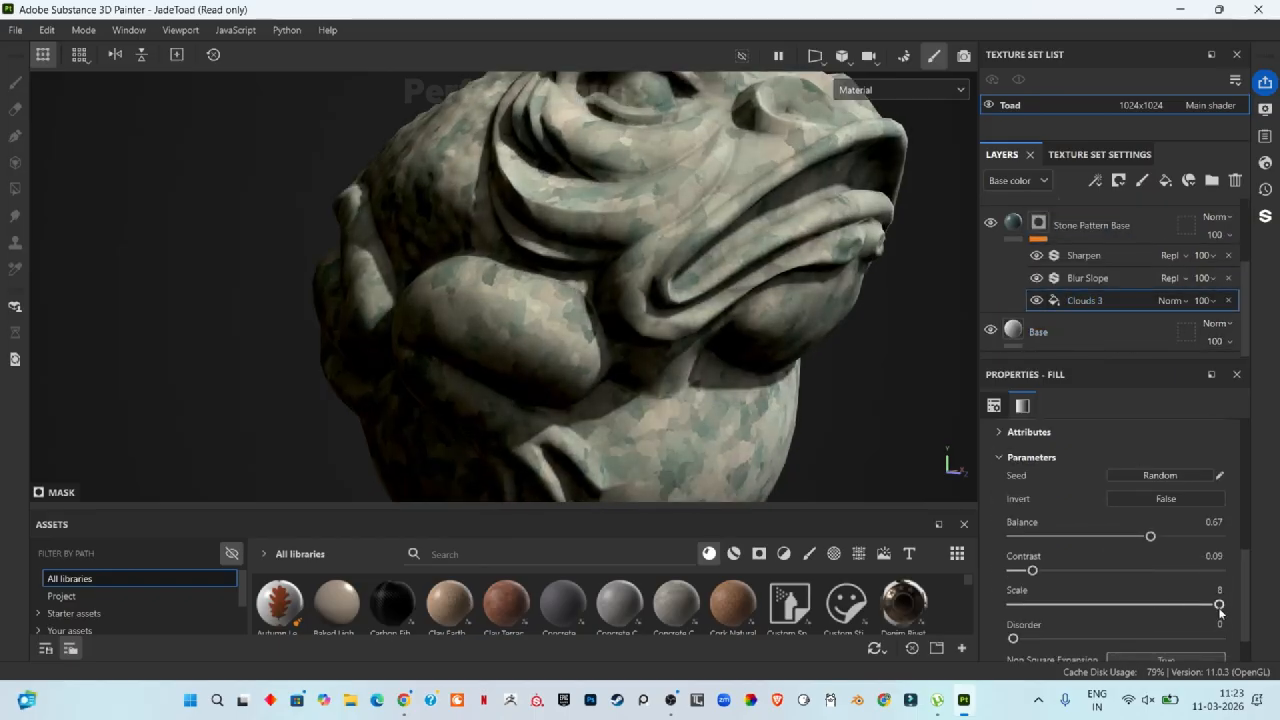
mouse_move(1219, 609)
left_mouse_down()
mouse_move(1167, 611)
mouse_move(1231, 600)
left_mouse_up()
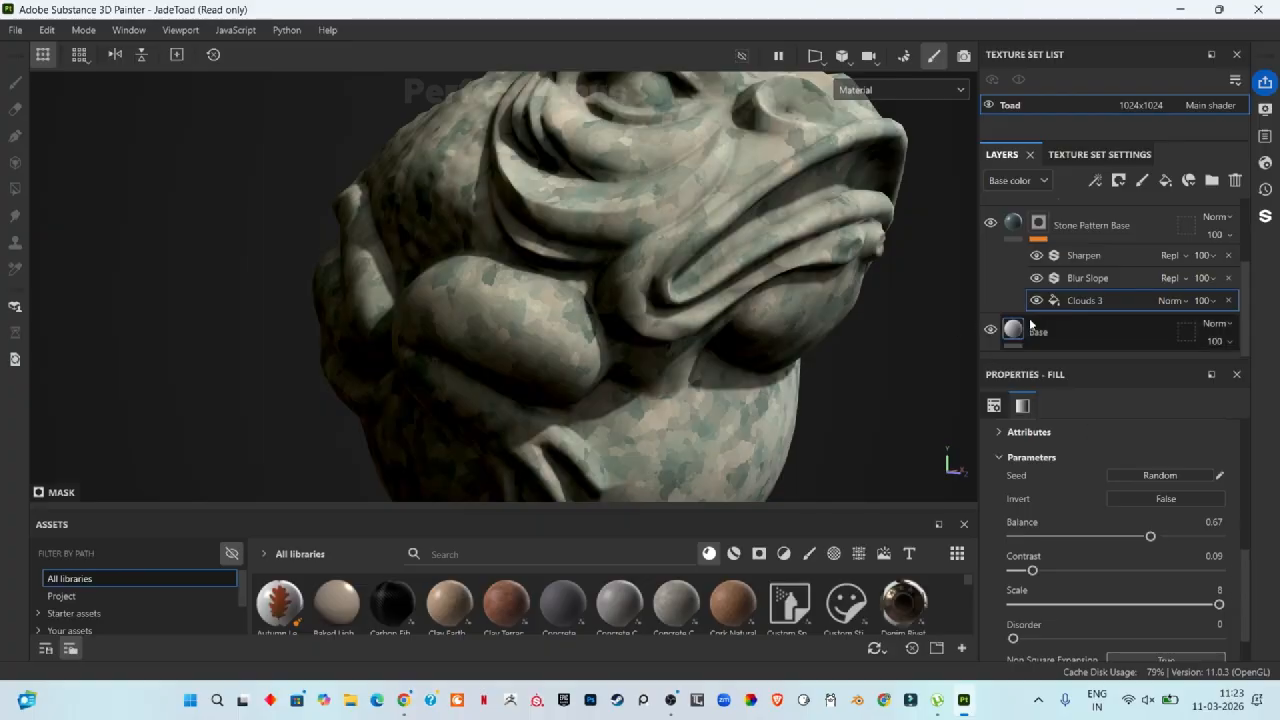
scroll(1170, 274, "up", 2)
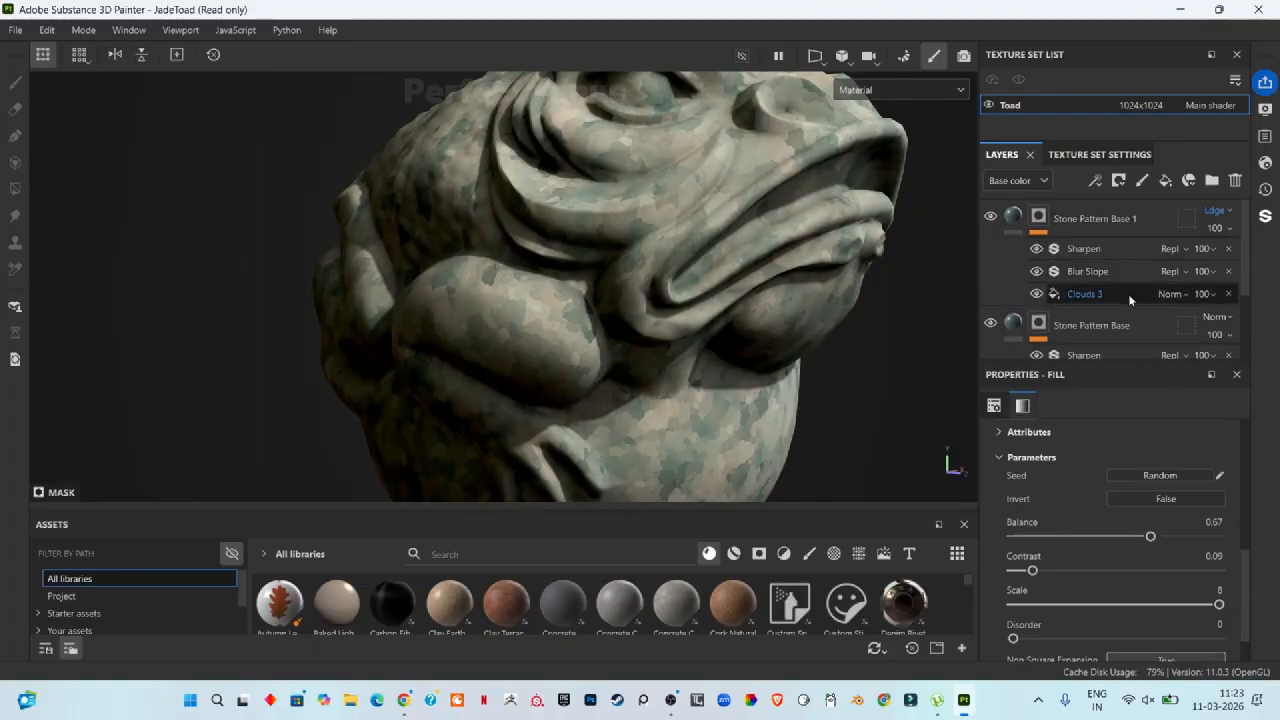
Step: Change the Stone Pattern Base 1 fill's base color to light cyan 8BC6C8
left_click(990, 217)
left_click(990, 217)
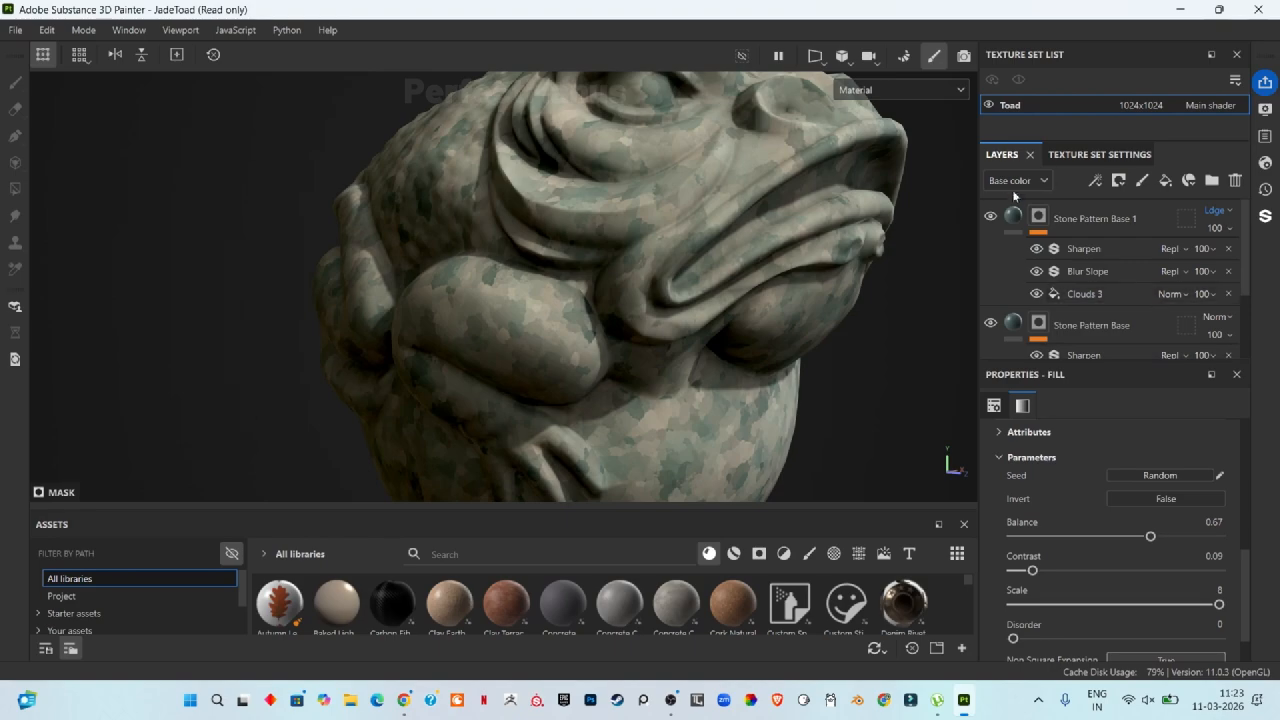
left_click(1013, 216)
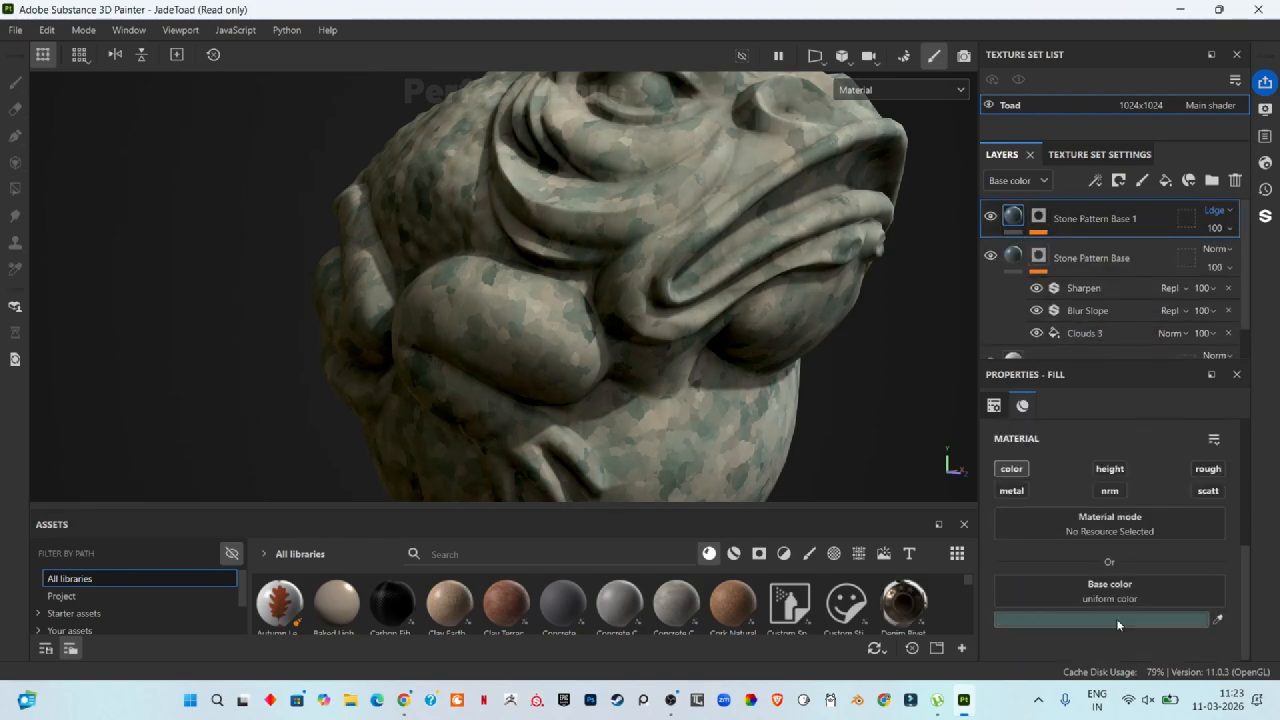
left_click(1118, 620)
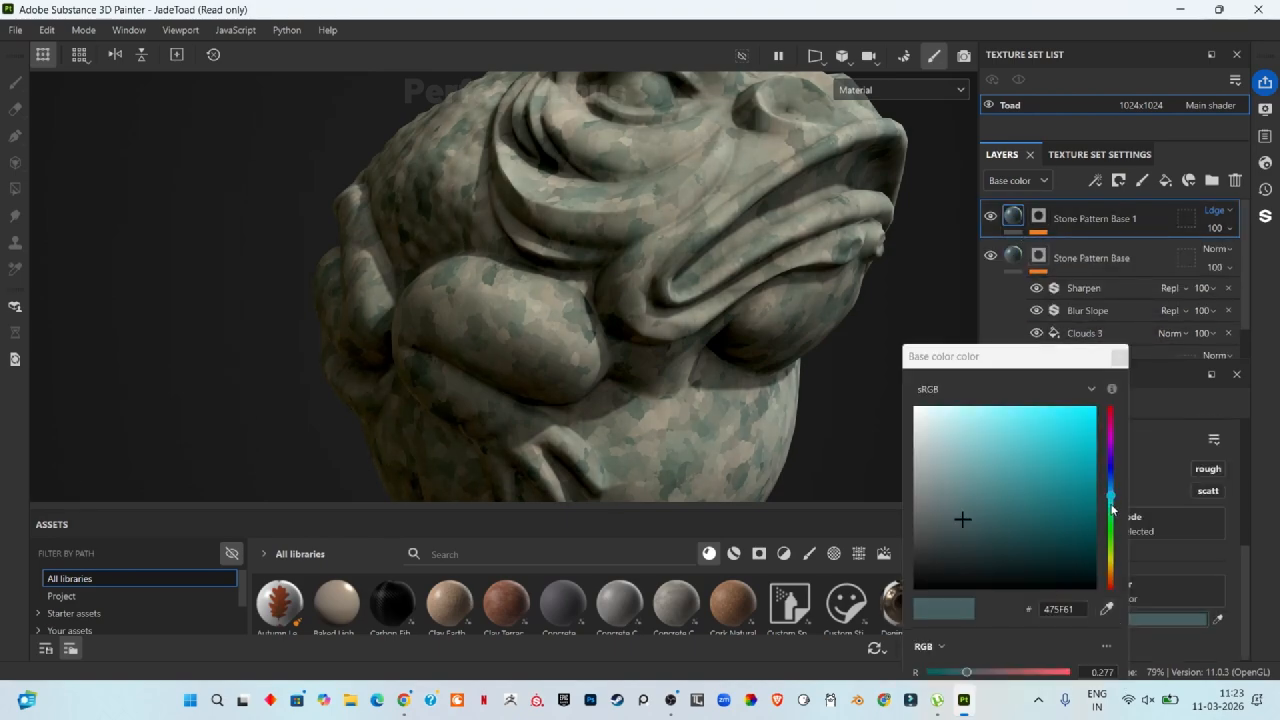
left_click_drag(983, 557, 970, 447)
left_click(730, 198)
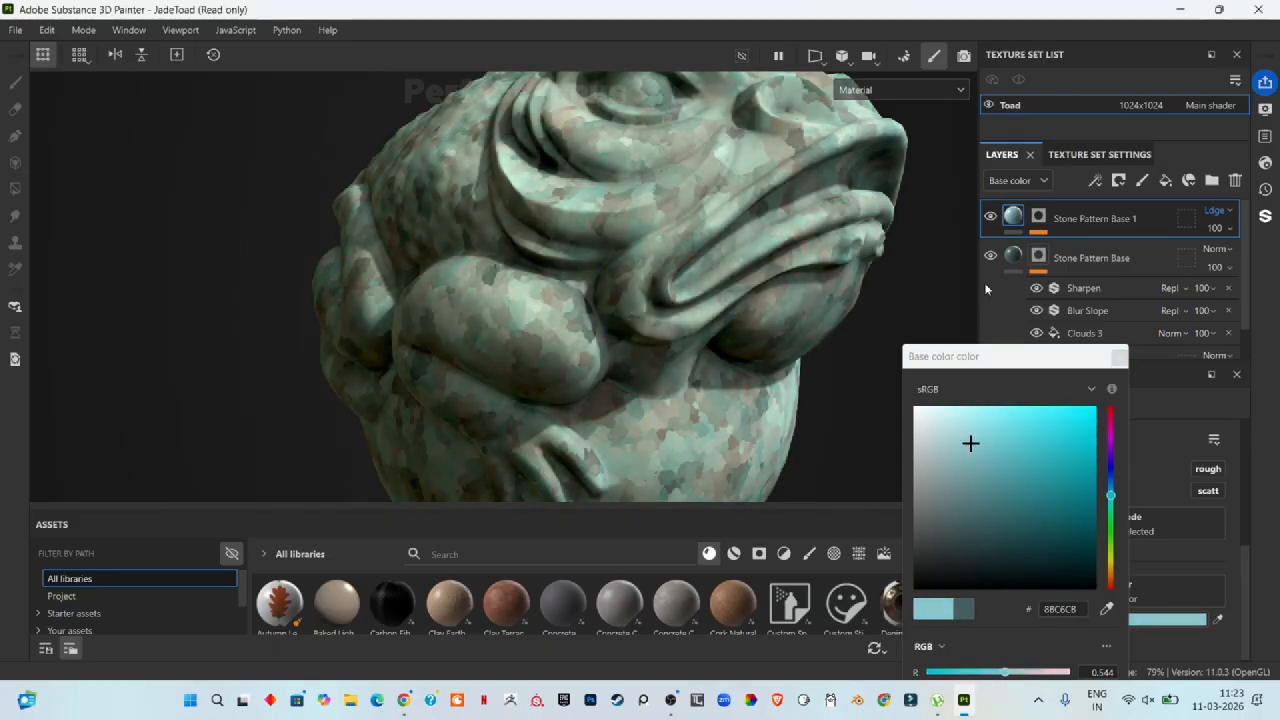
Step: Hide the Stone Pattern Base layer and set the duplicate's Clouds 3 disorder to 0.17
left_click(990, 257)
left_click(1038, 217)
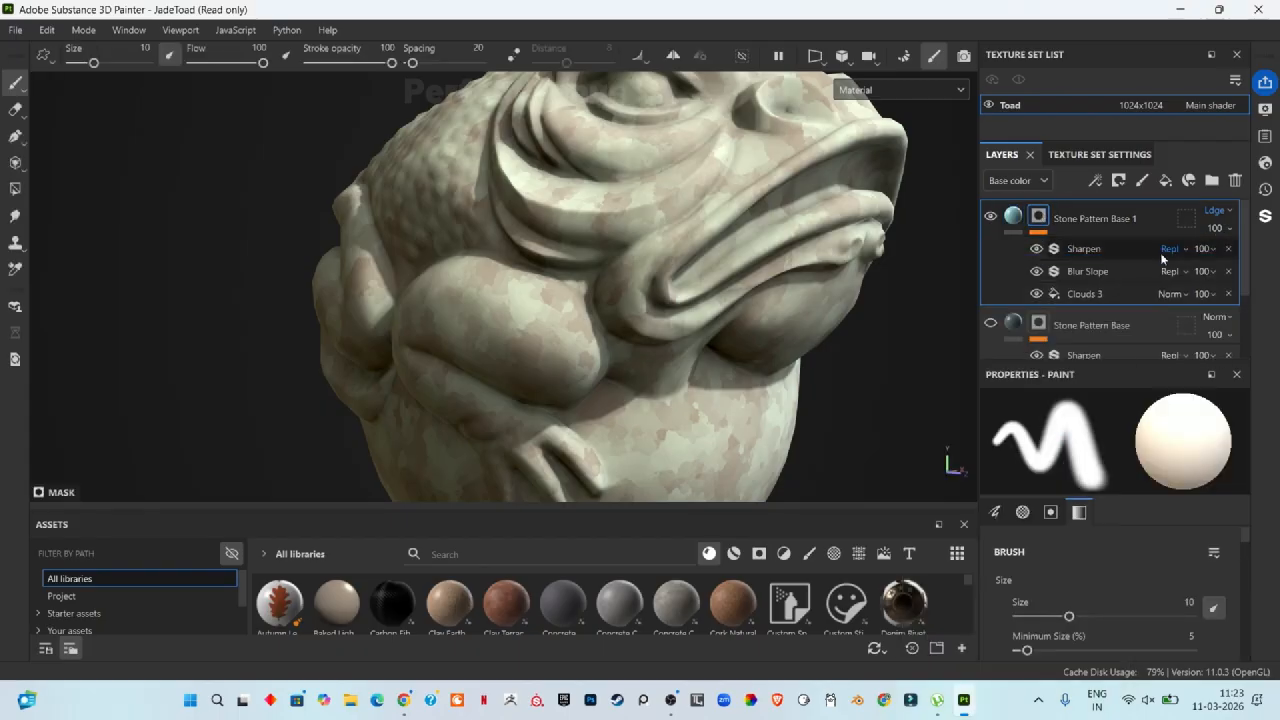
left_click(1085, 293)
scroll(1100, 590, "down", 1)
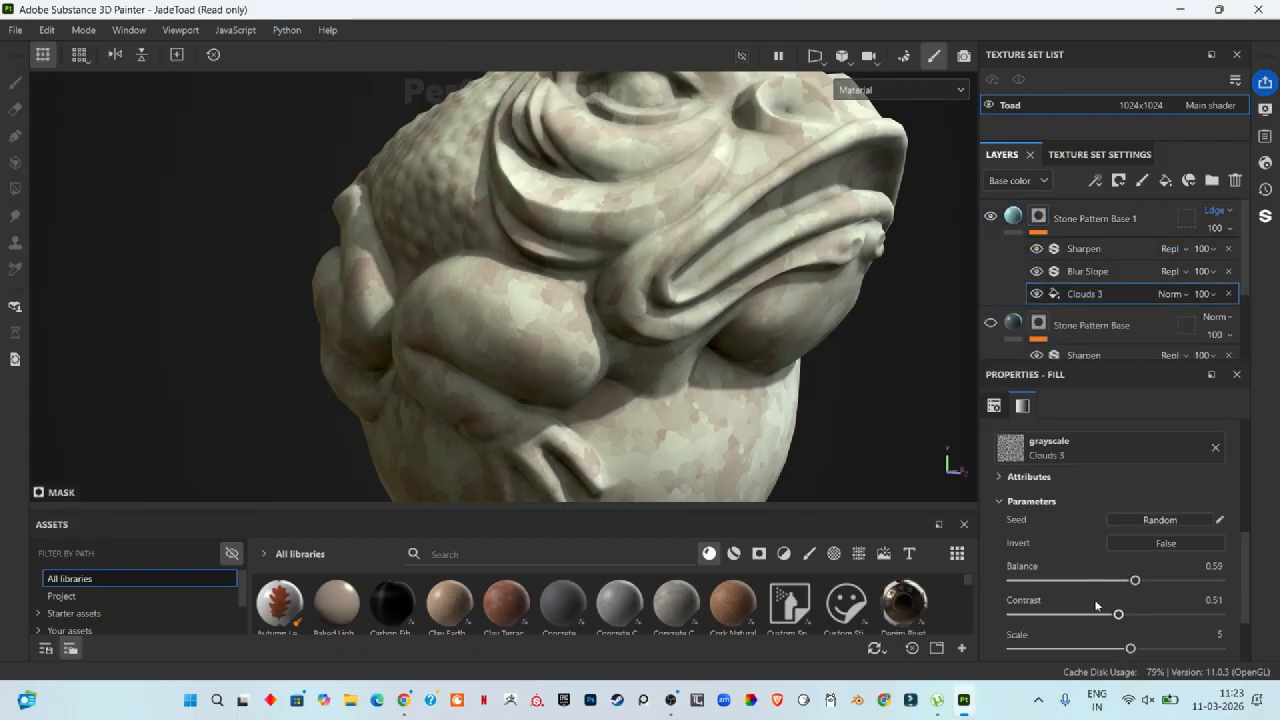
scroll(1159, 585, "down", 2)
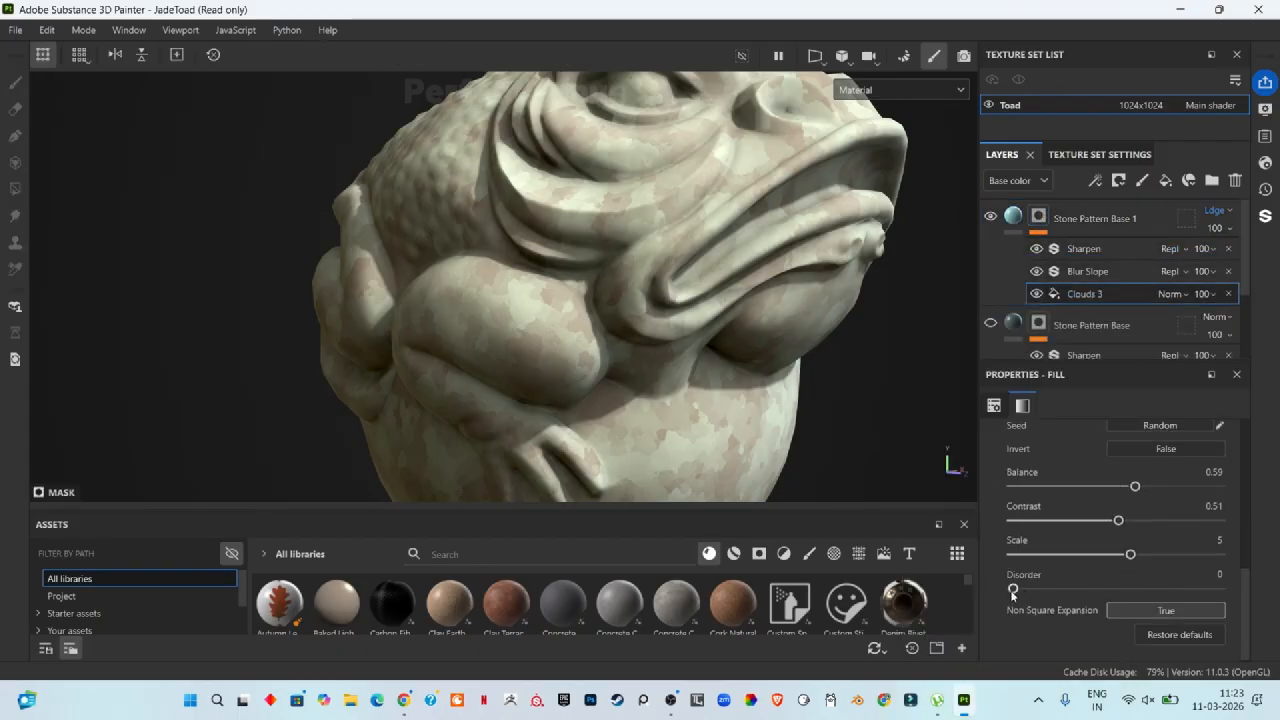
left_click_drag(1013, 590, 1047, 590)
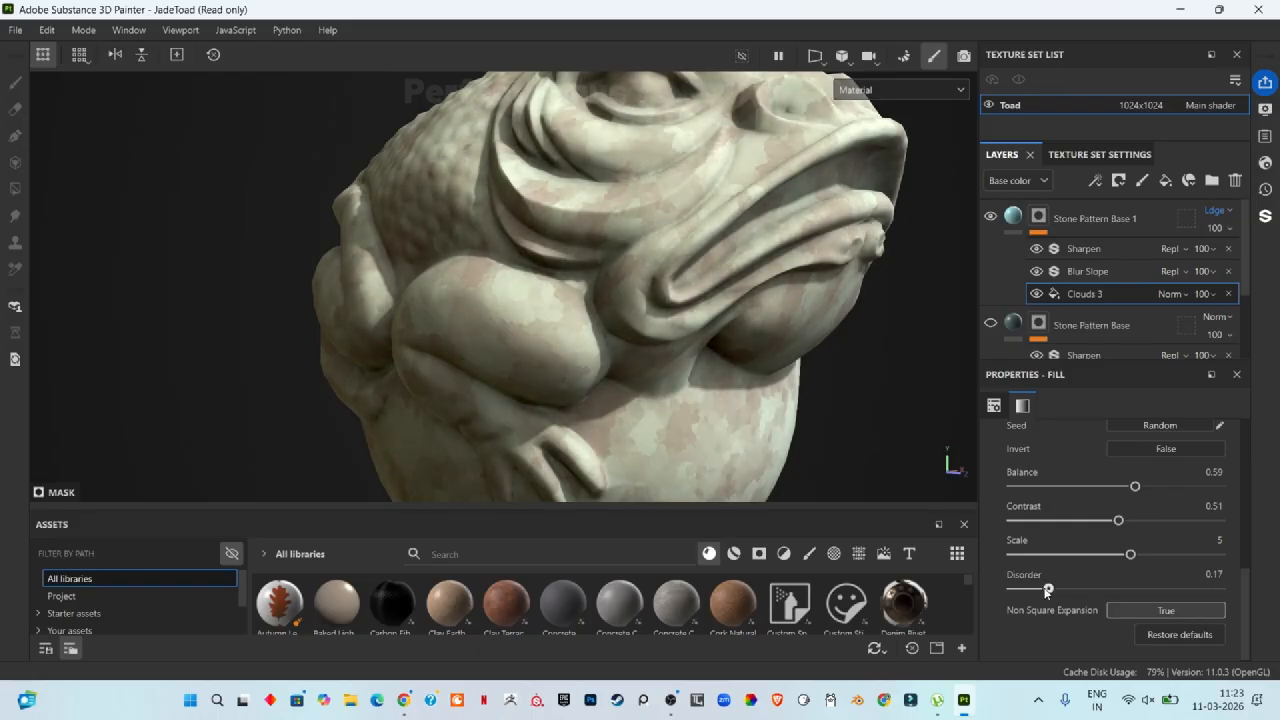
Step: Raise the duplicate's Blur Slope filter intensity to 0.698
left_click(1097, 270)
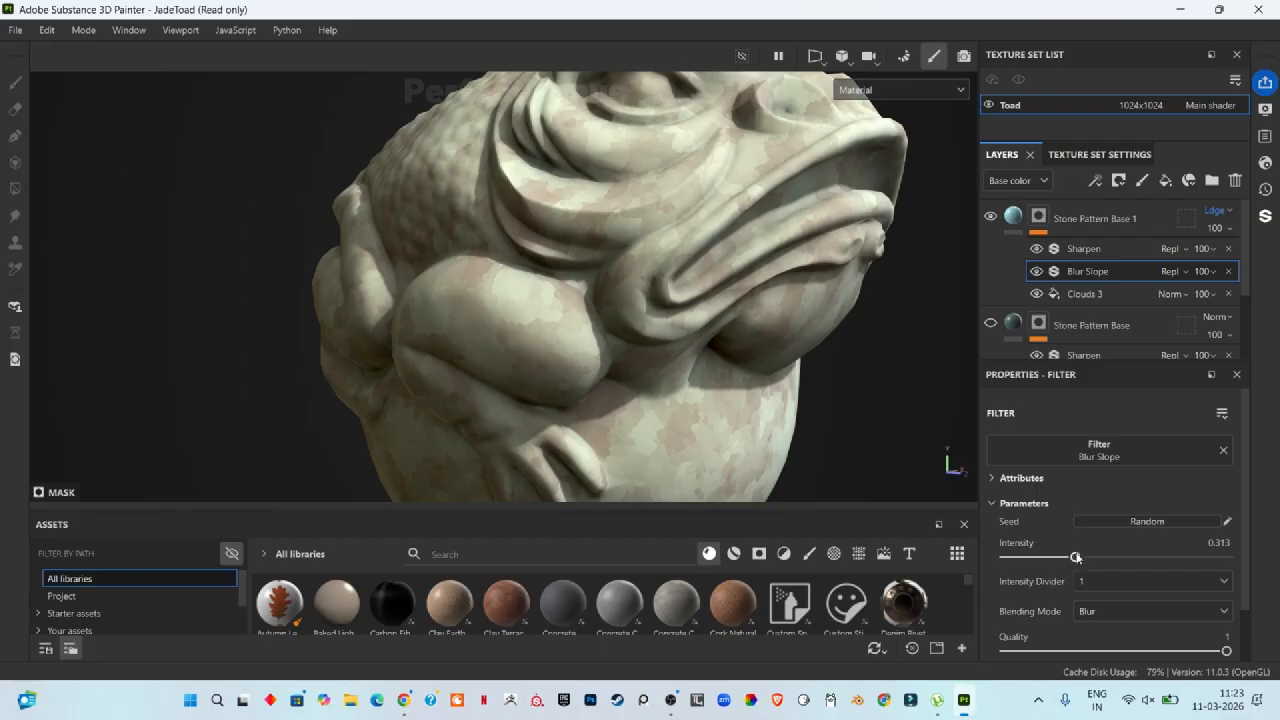
left_click_drag(1076, 557, 1138, 560)
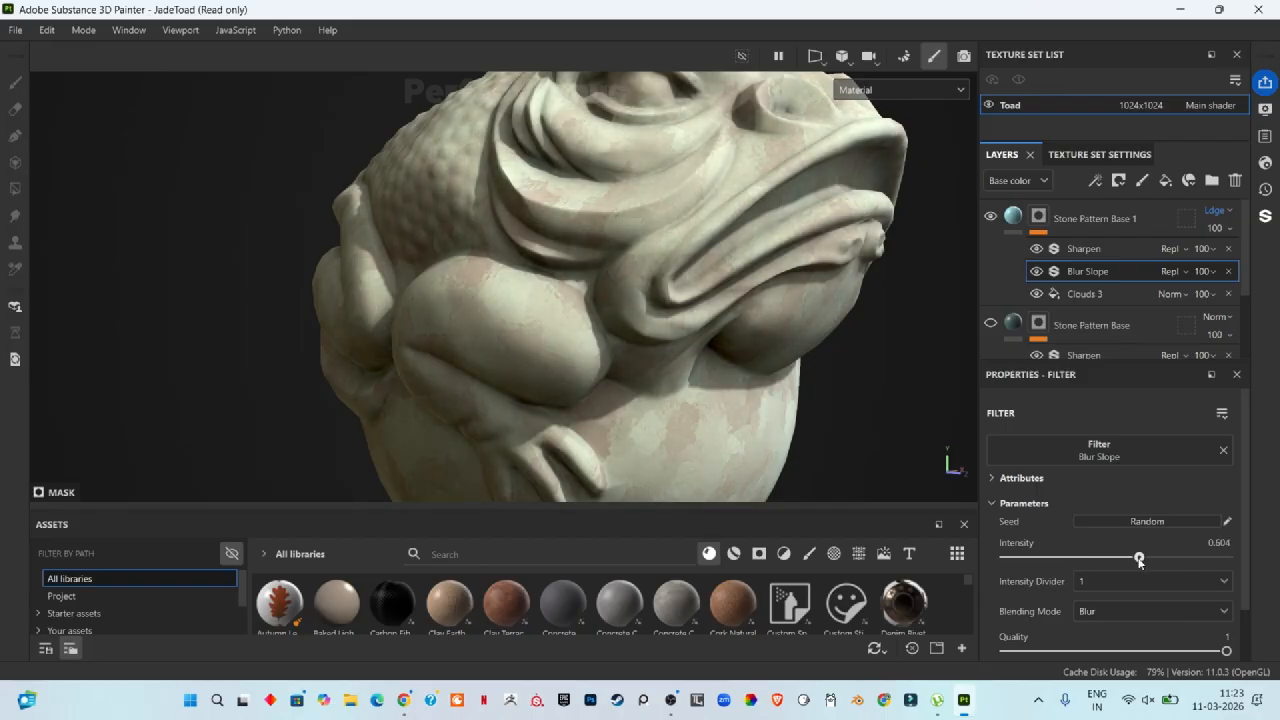
scroll(673, 475, "up", 10)
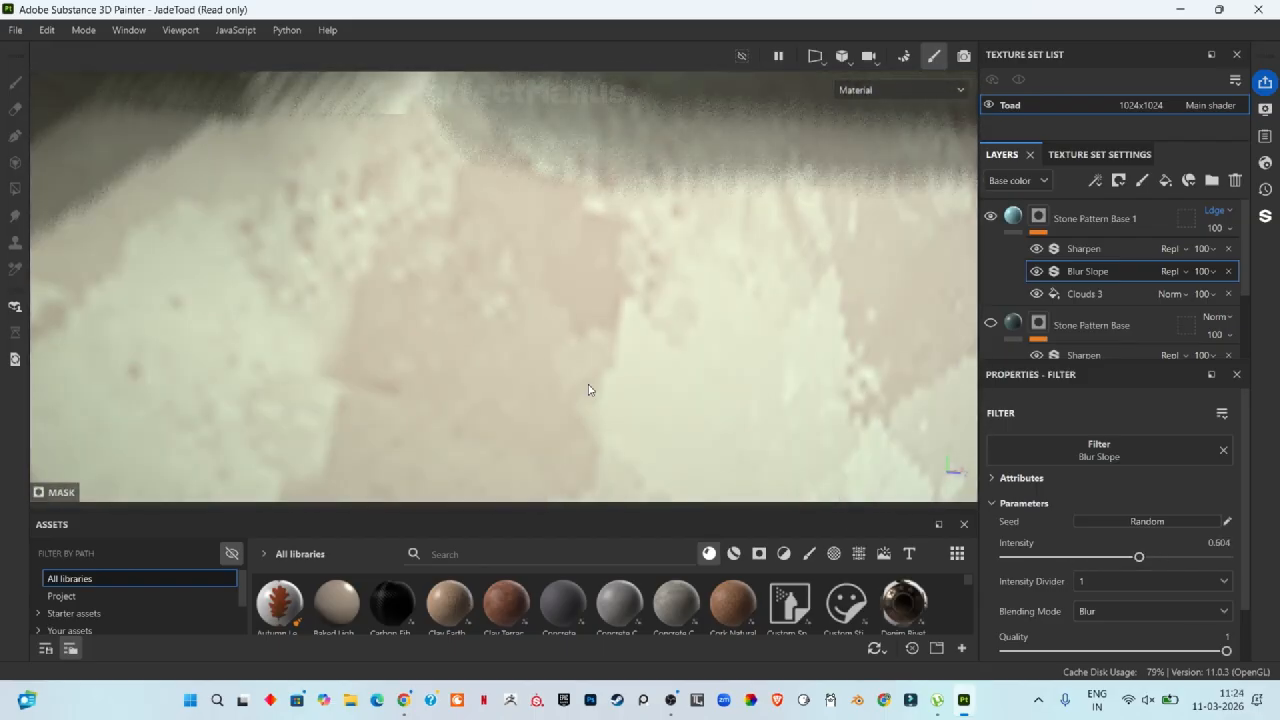
mouse_move(1138, 557)
left_mouse_down()
mouse_move(1004, 568)
mouse_move(1195, 548)
mouse_move(1157, 557)
left_mouse_up()
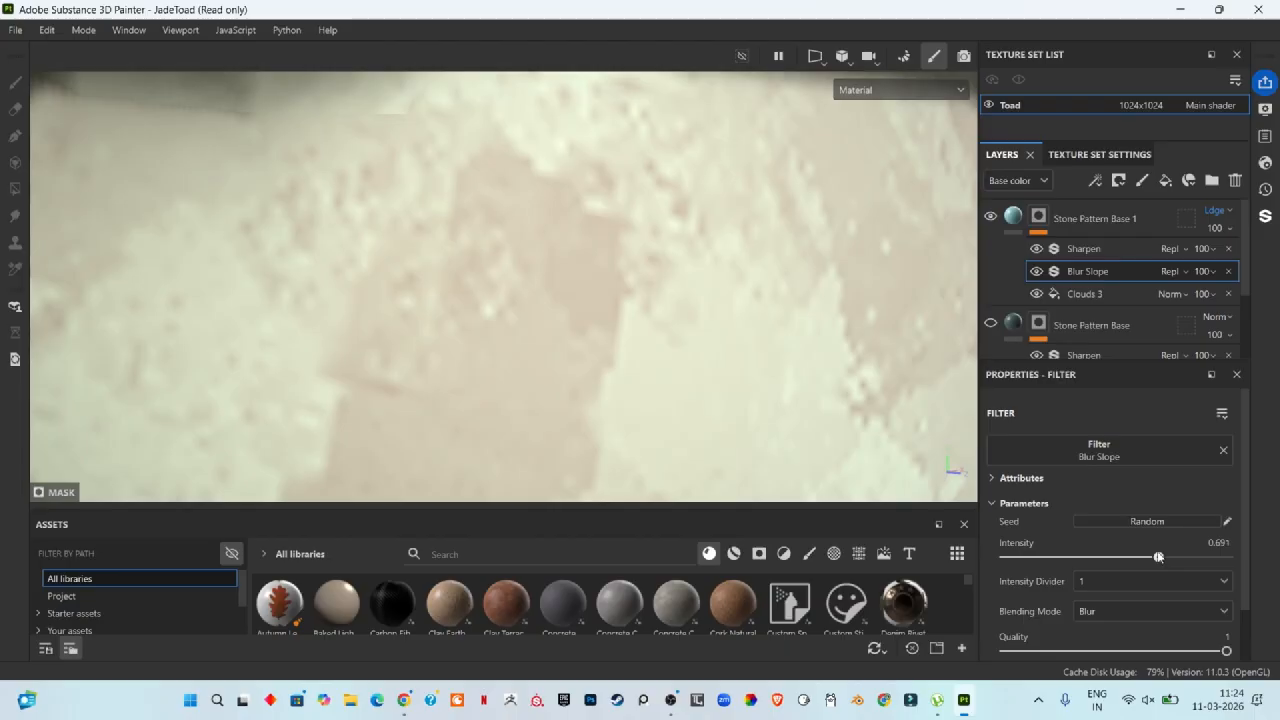
scroll(543, 391, "down", 8)
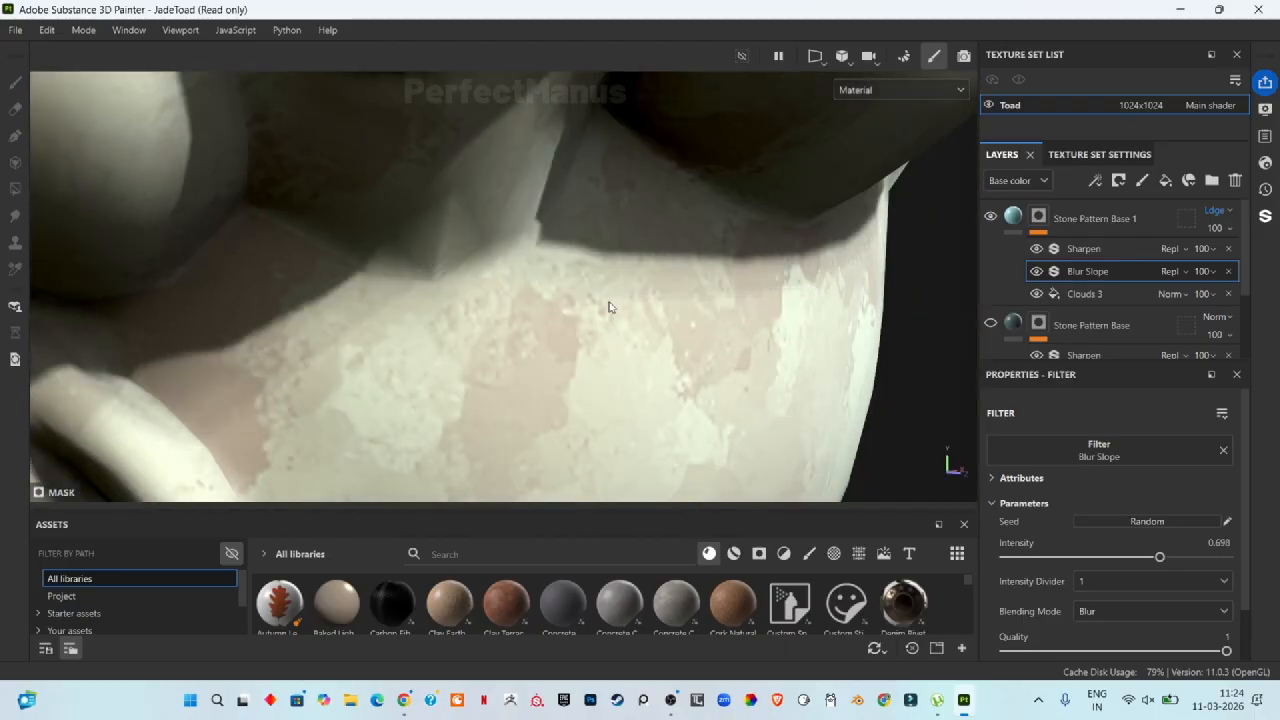
scroll(503, 360, "down", 10)
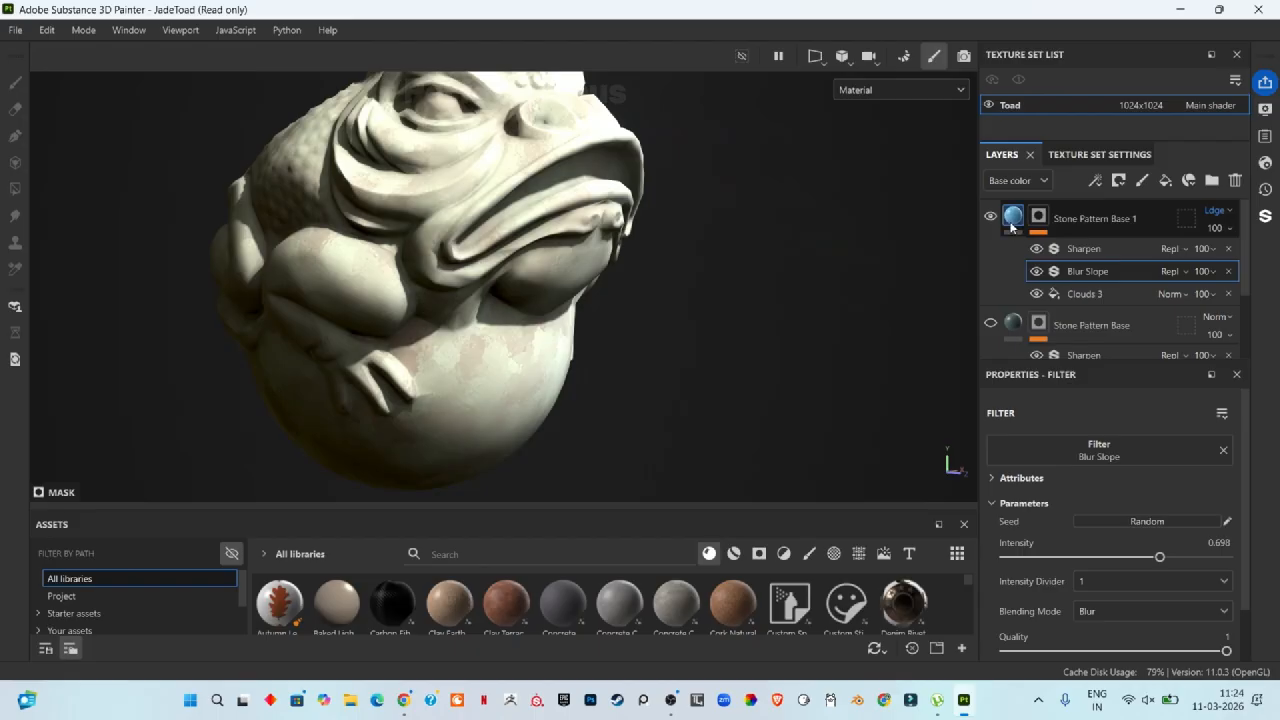
Step: Show the Stone Pattern Base layer again and set its Blur Slope filter intensity to 0.687
left_click(990, 324)
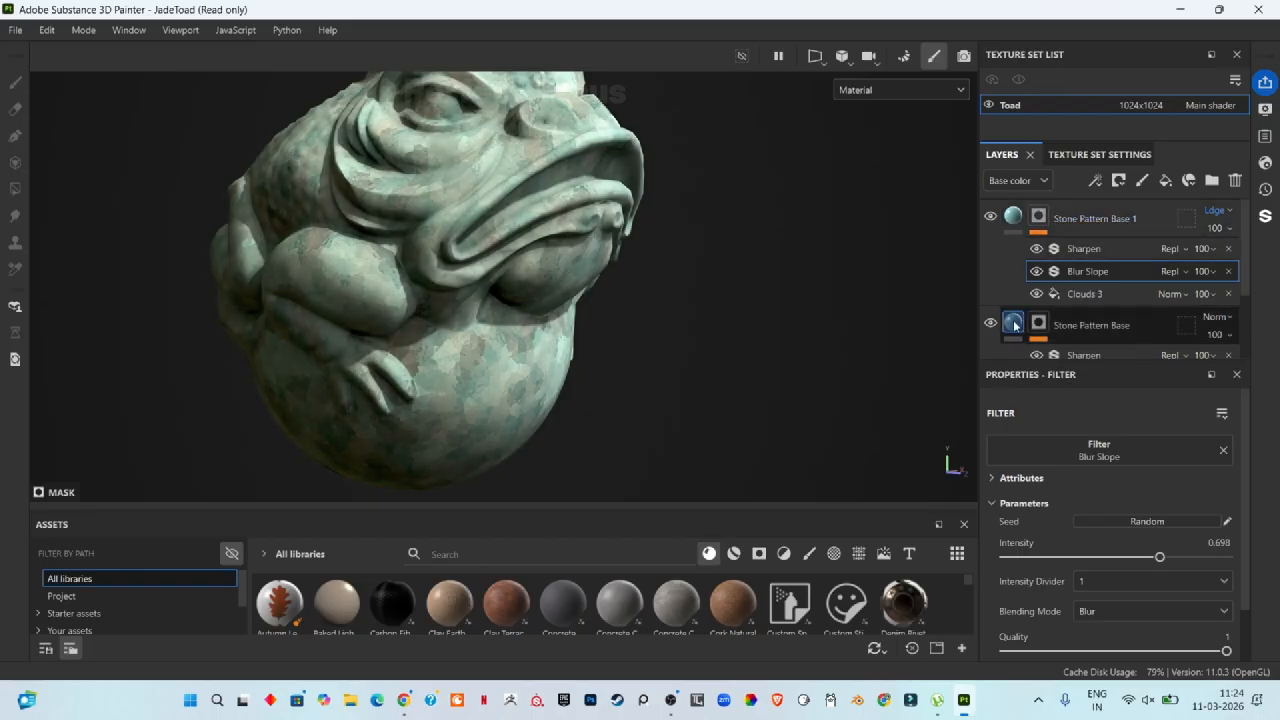
left_click(1014, 325)
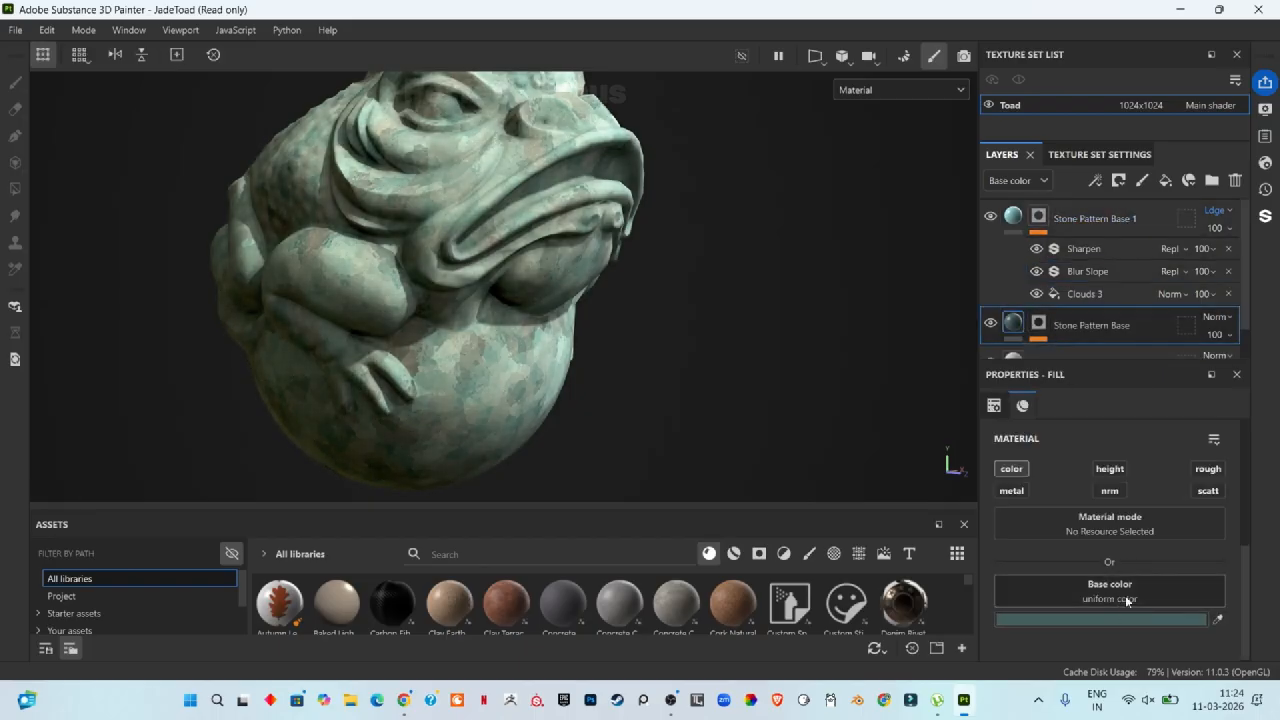
scroll(1123, 307, "down", 1)
left_click(1038, 291)
scroll(1114, 288, "down", 1)
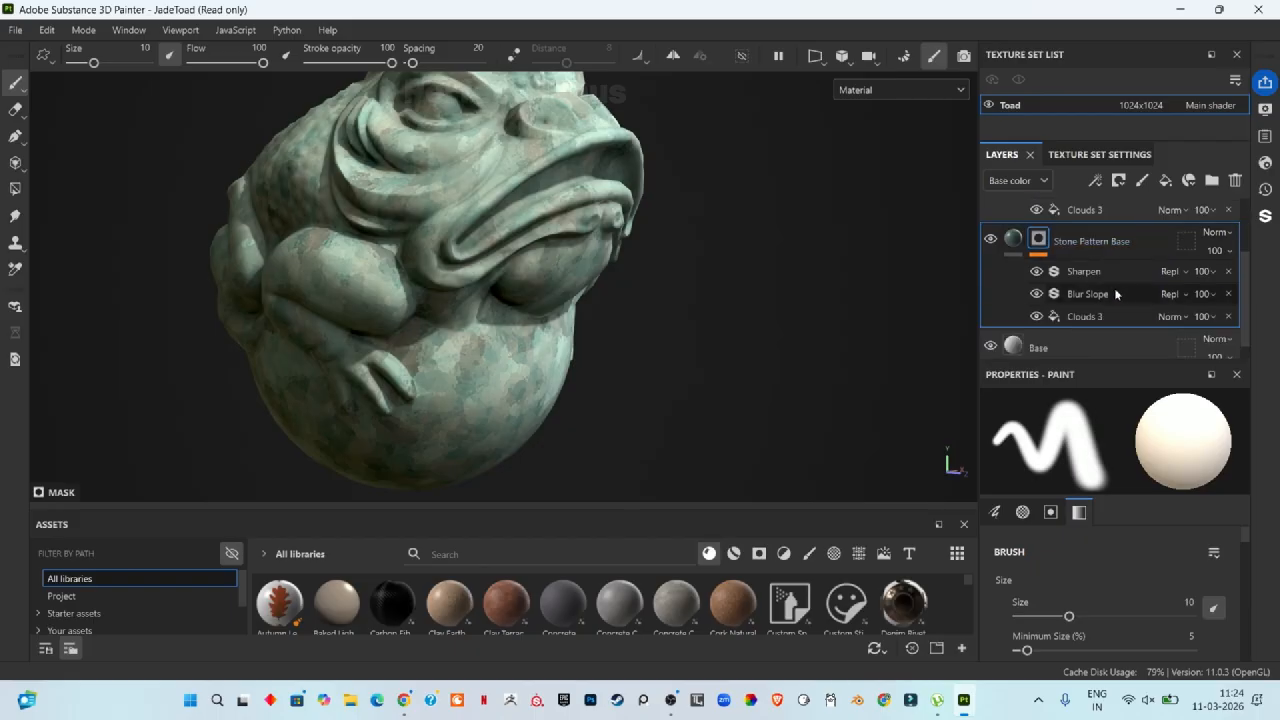
left_click(1095, 294)
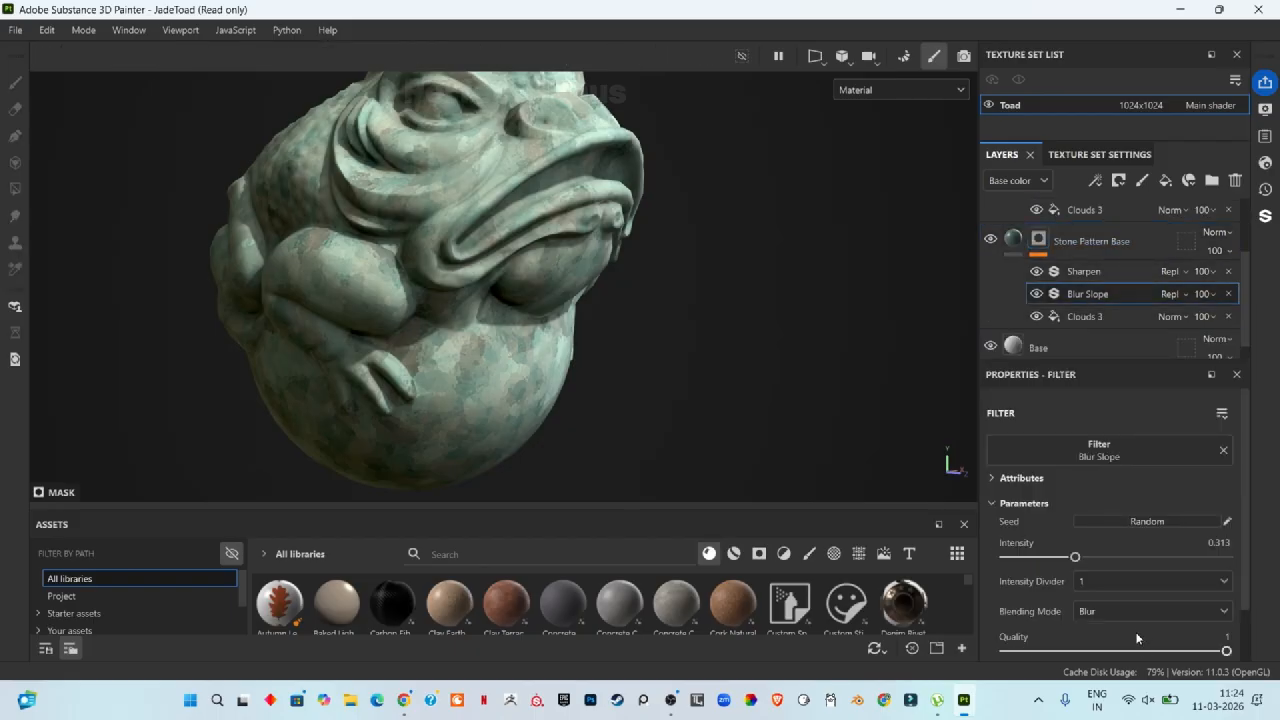
left_click_drag(1075, 556, 1157, 556)
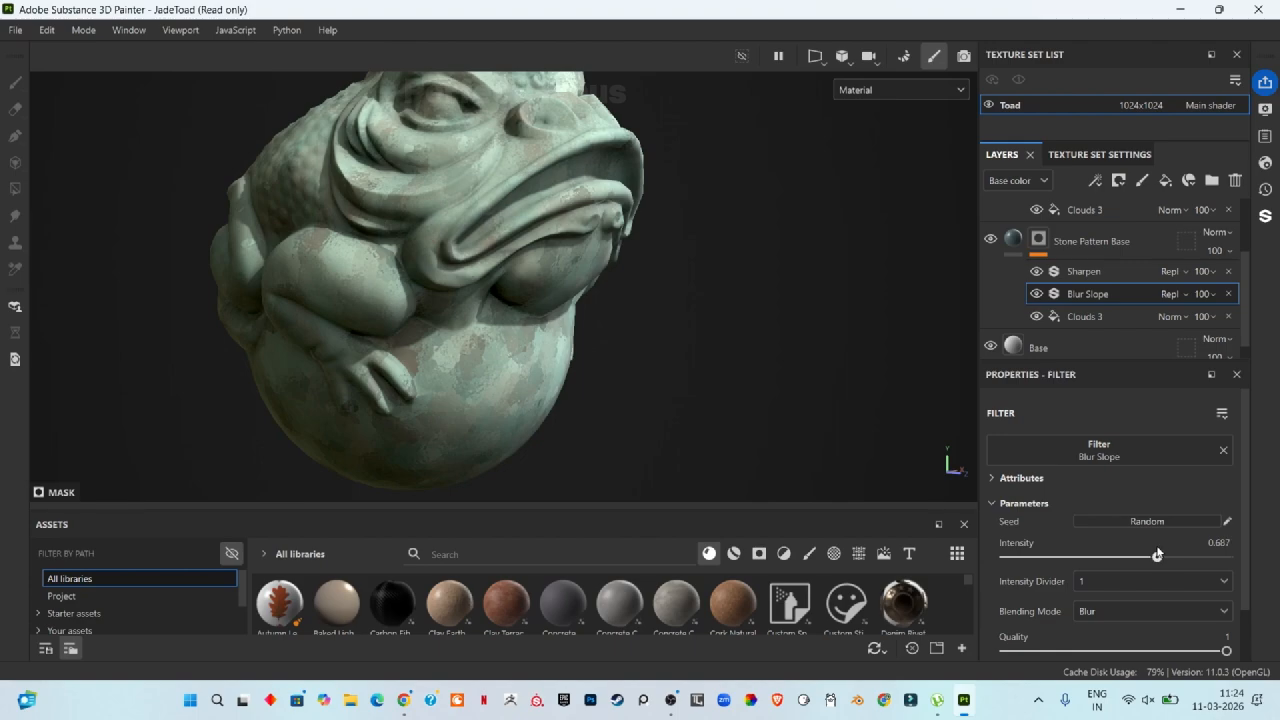
Step: Lower the Stone Pattern Base layer's opacity to 51
left_click(1232, 252)
left_click_drag(1237, 284, 1245, 284)
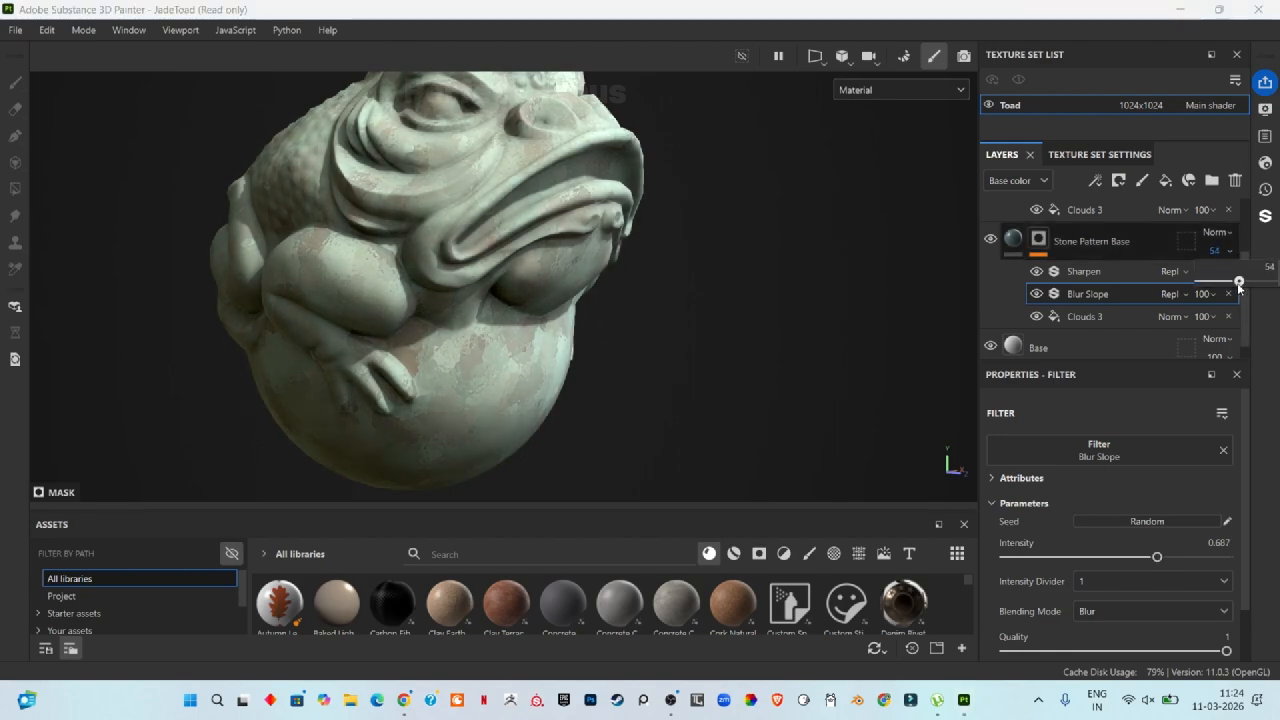
left_click_drag(1238, 284, 1238, 285)
right_click_drag(455, 325, 363, 421, "alt")
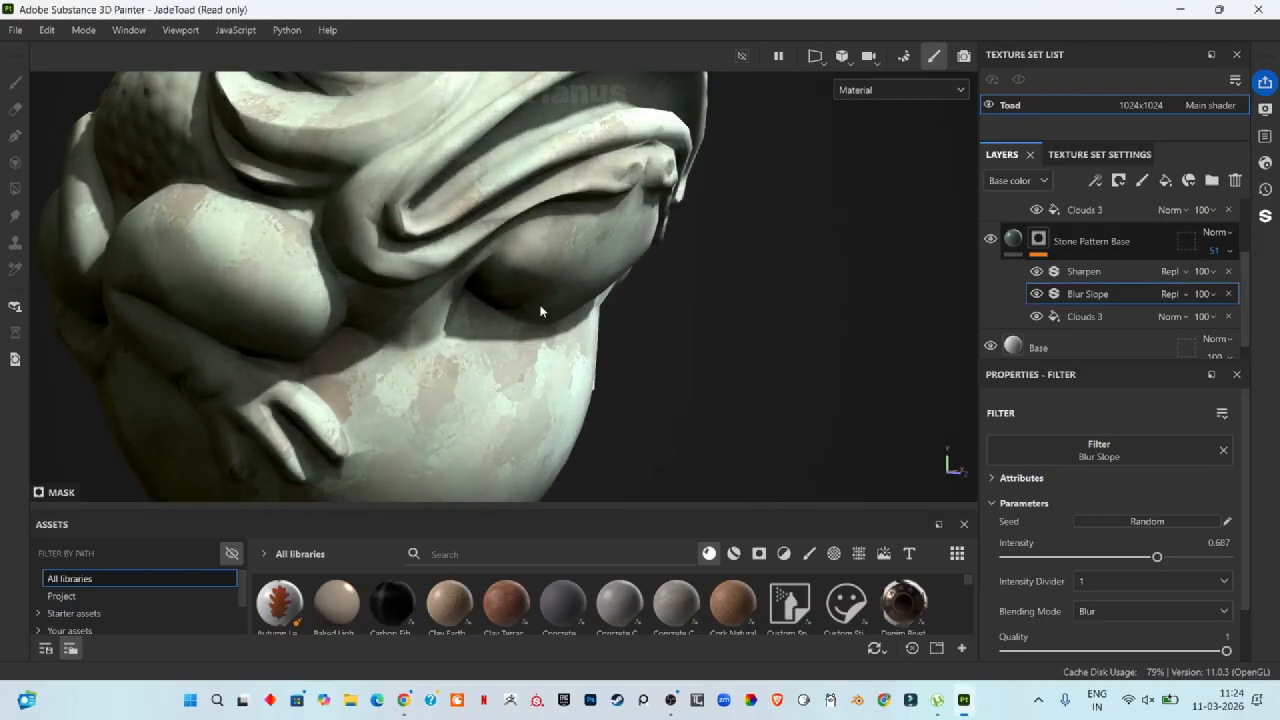
scroll(540, 311, "down", 5)
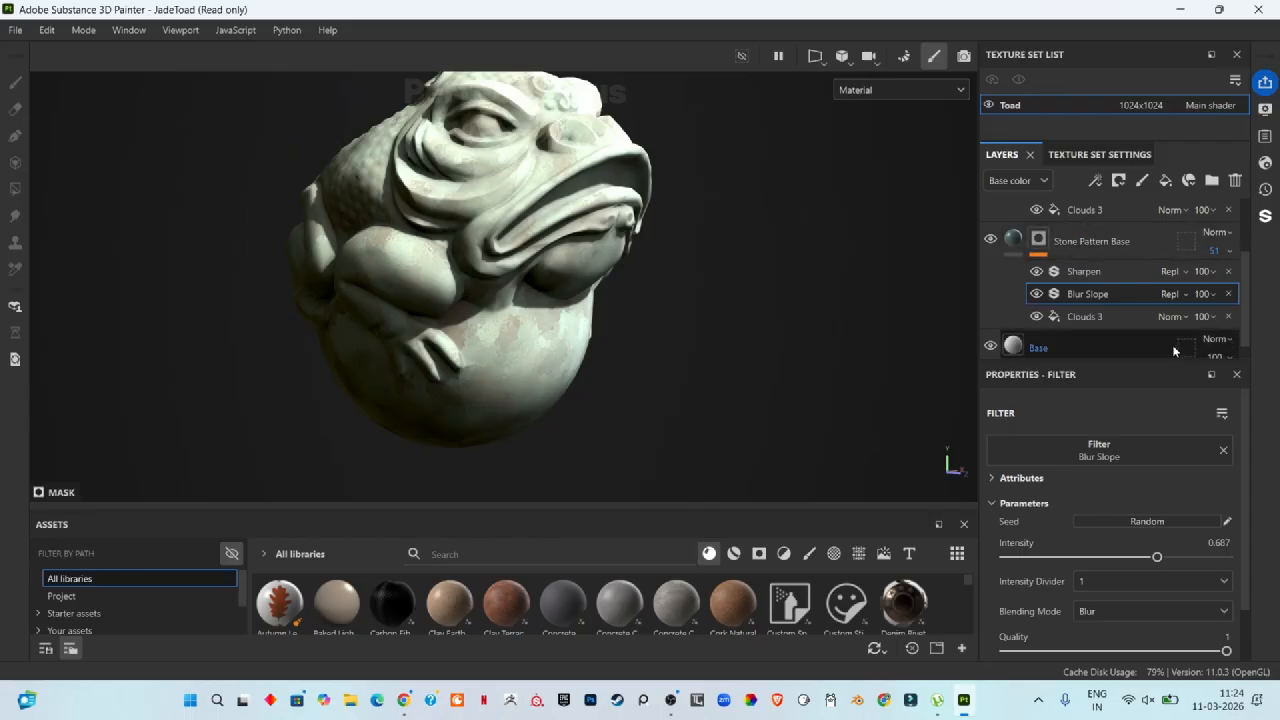
Step: Duplicate the Stone Pattern Base 1 layer
scroll(1150, 300, "up", 2)
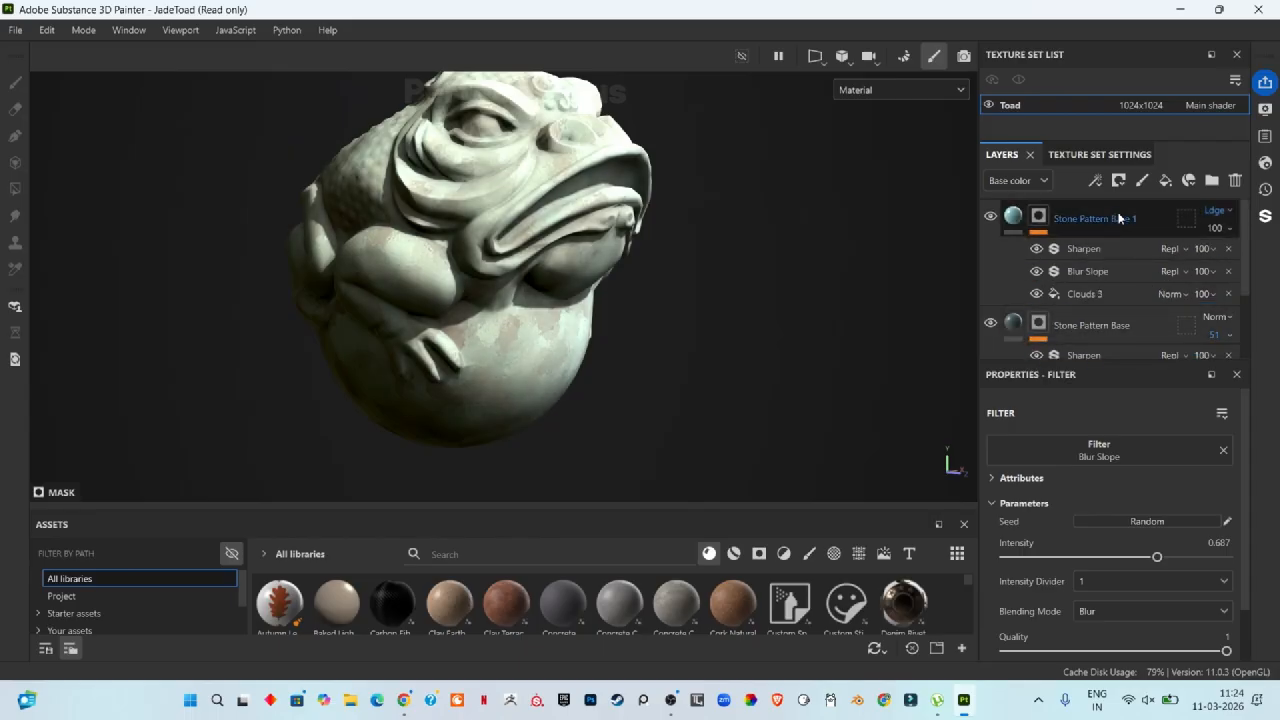
left_click(1144, 226)
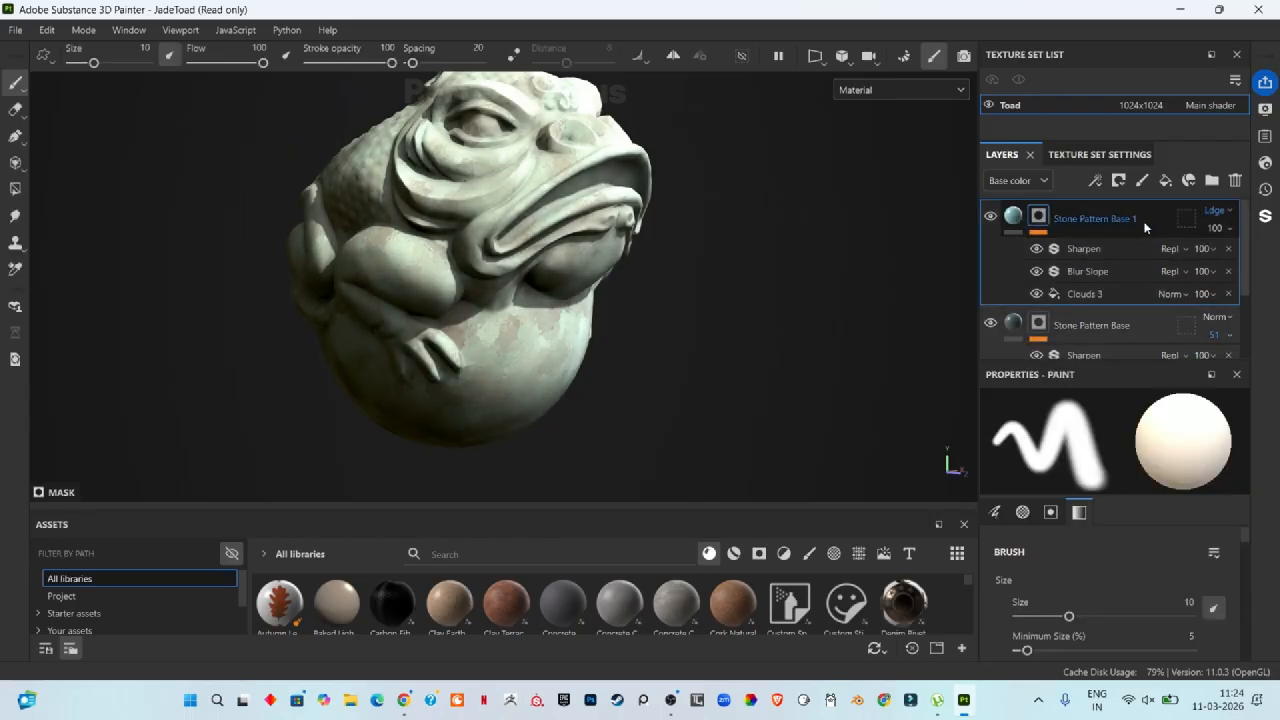
key("ctrl+d")
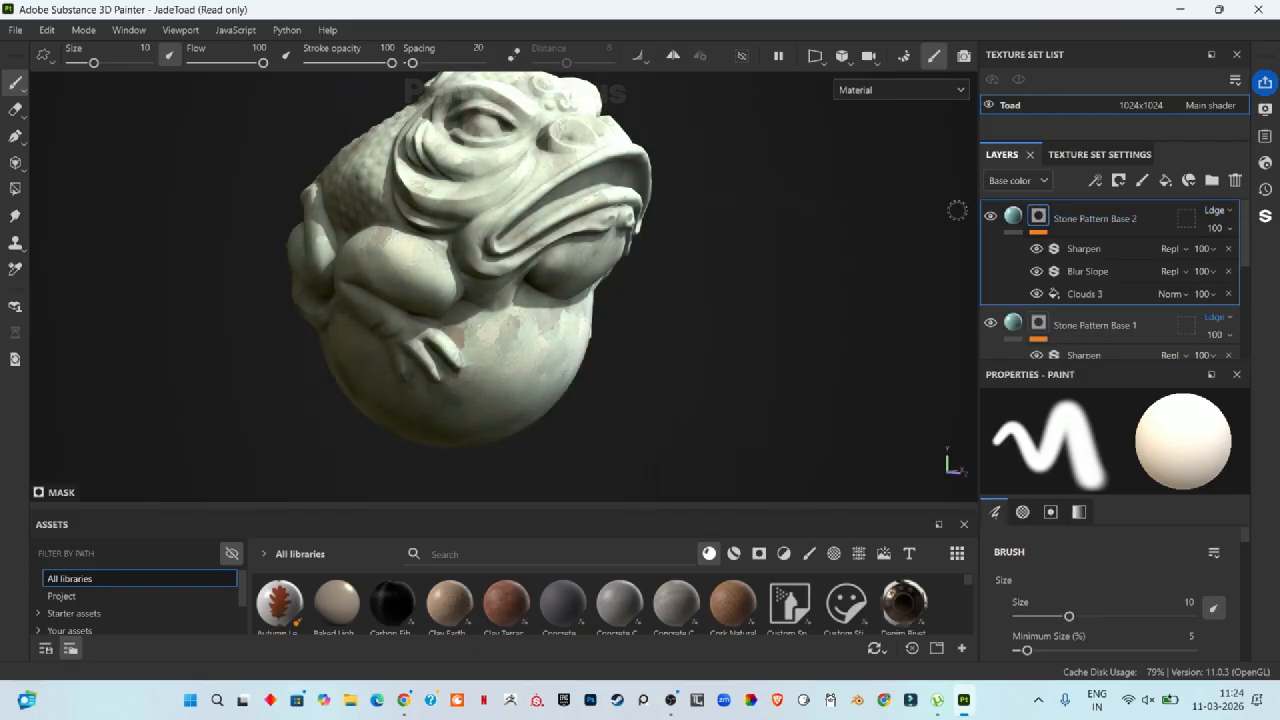
Step: Set the duplicated layer's base color to a dark olive, hex 5D4D04
left_click(1037, 215)
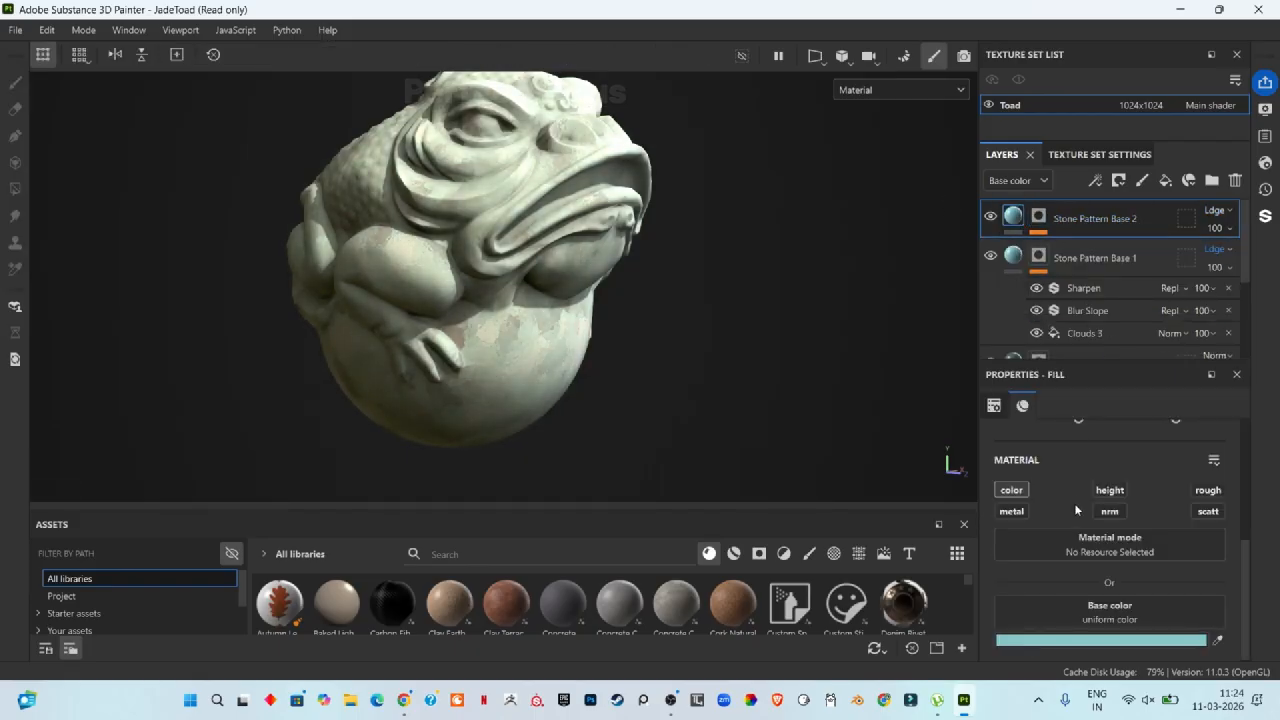
left_click(1013, 256)
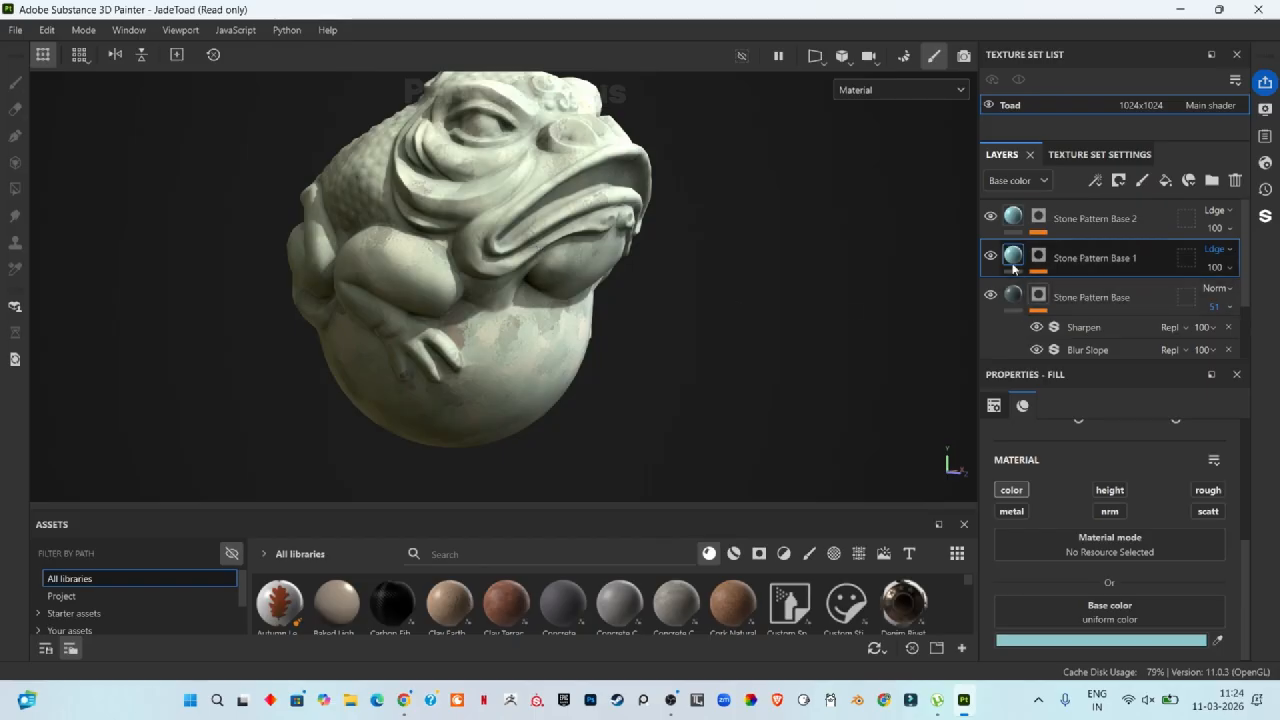
left_click(1013, 215)
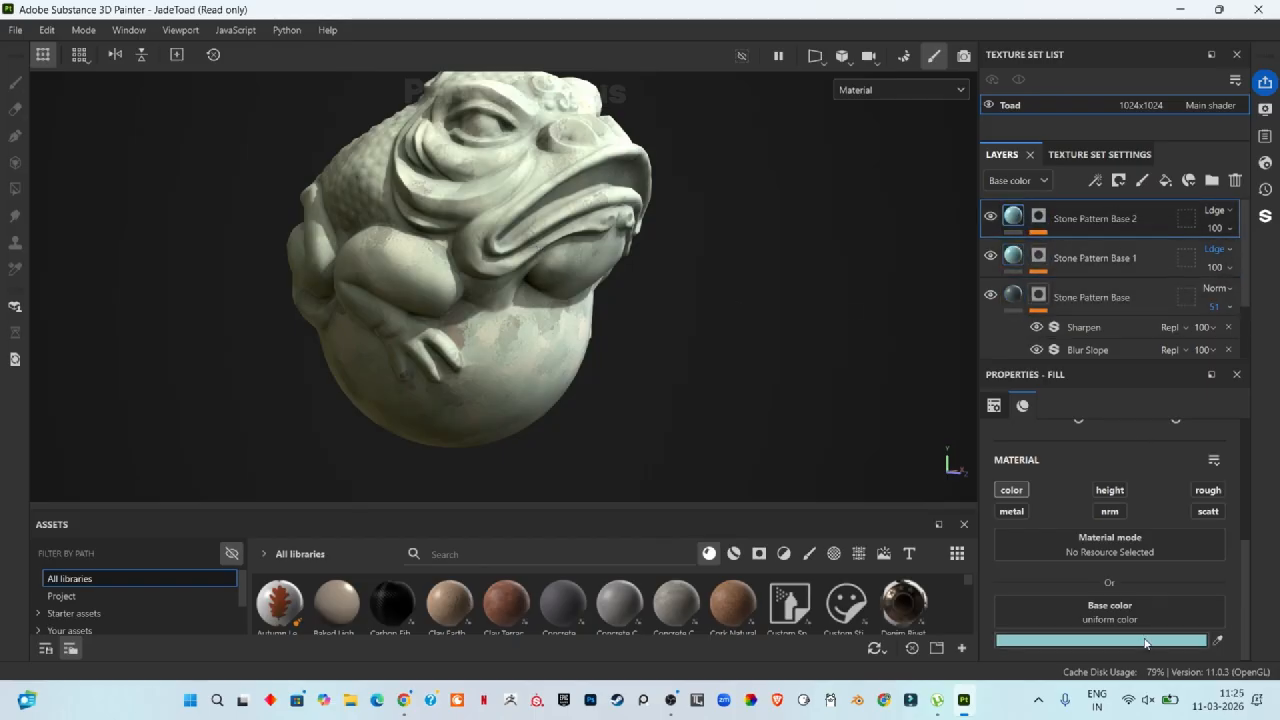
left_click(1100, 640)
left_click_drag(1110, 495, 1119, 570)
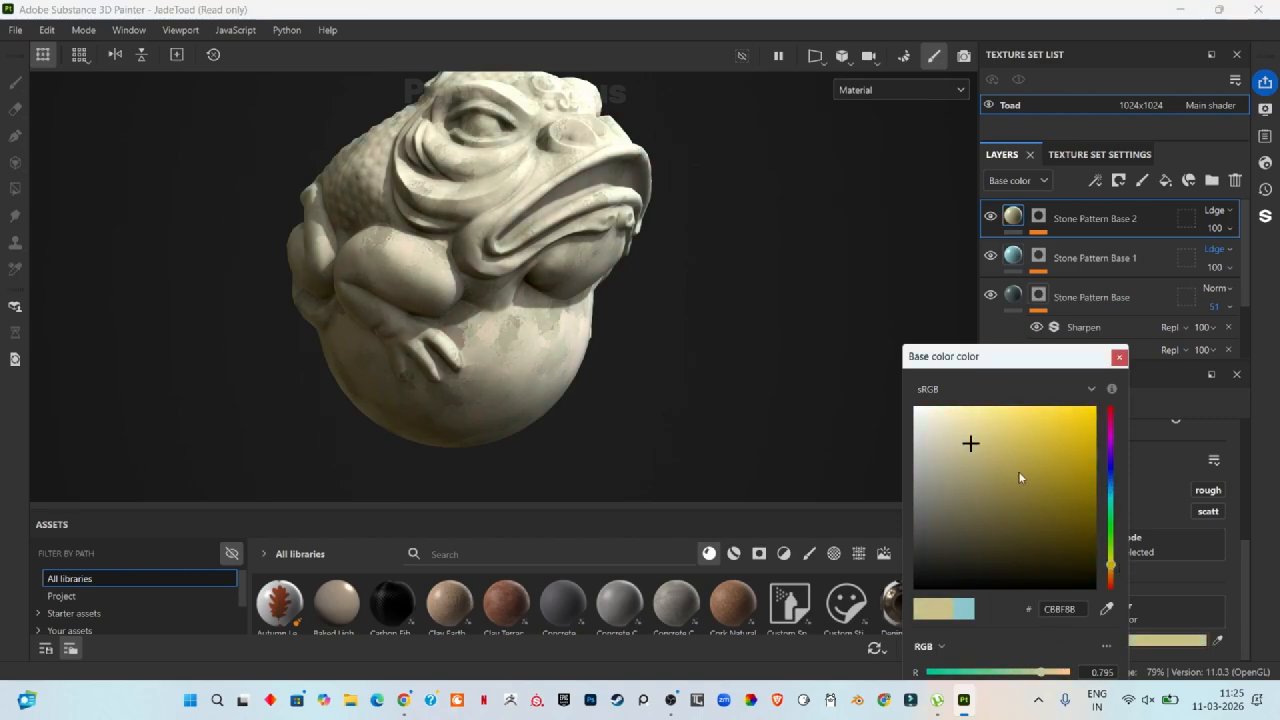
mouse_move(1018, 477)
left_mouse_down()
mouse_move(1050, 500)
mouse_move(1094, 417)
mouse_move(1112, 510)
mouse_move(1077, 463)
mouse_move(1023, 500)
mouse_move(1079, 533)
mouse_move(1087, 522)
left_mouse_up()
Step: Switch Stone Pattern Base 2's blend mode to Normal and close the color picker
left_click(1217, 211)
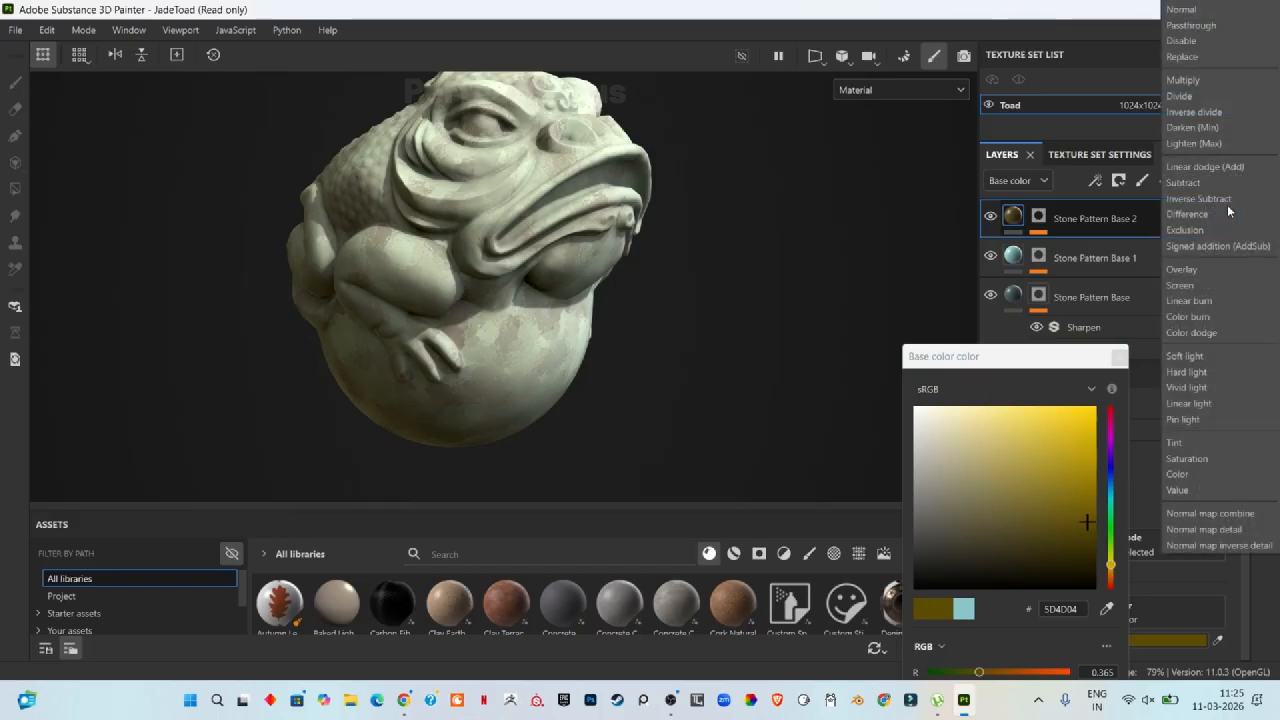
left_click(1184, 10)
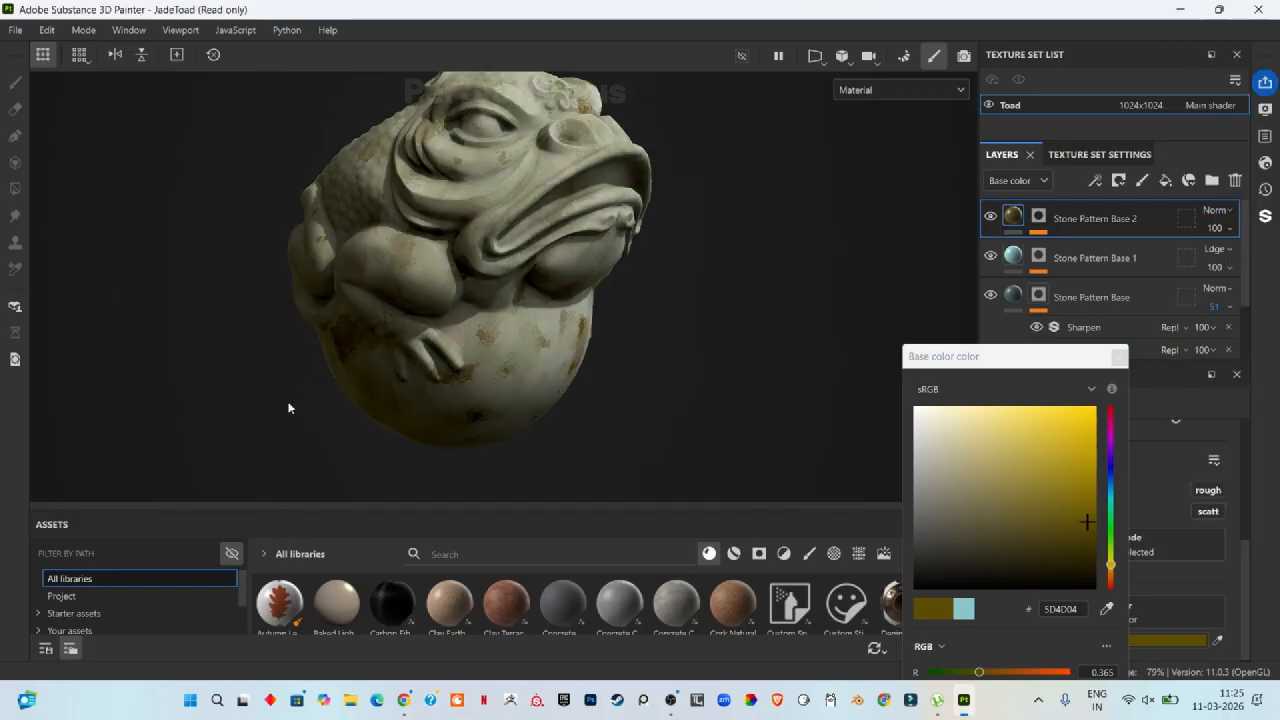
scroll(412, 329, "up", 5)
right_click_drag(412, 329, 603, 406, "shift")
scroll(782, 308, "down", 5)
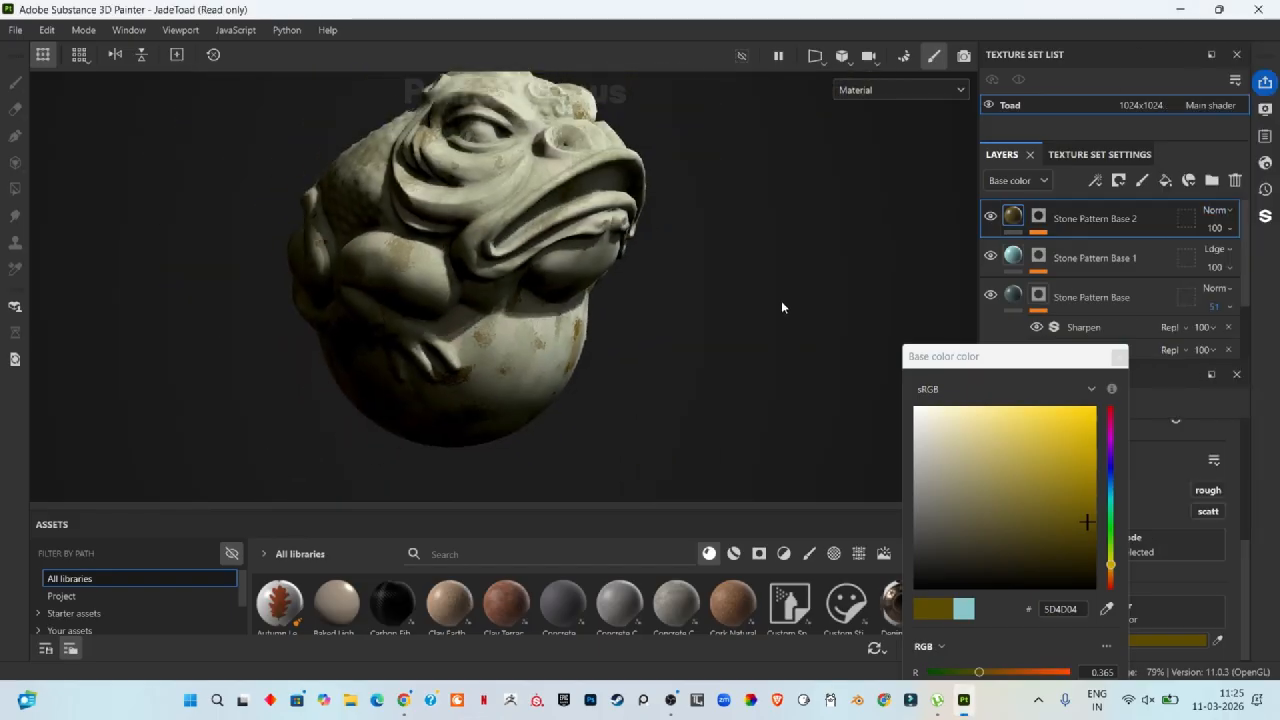
right_click_drag(782, 308, 396, 150, "shift")
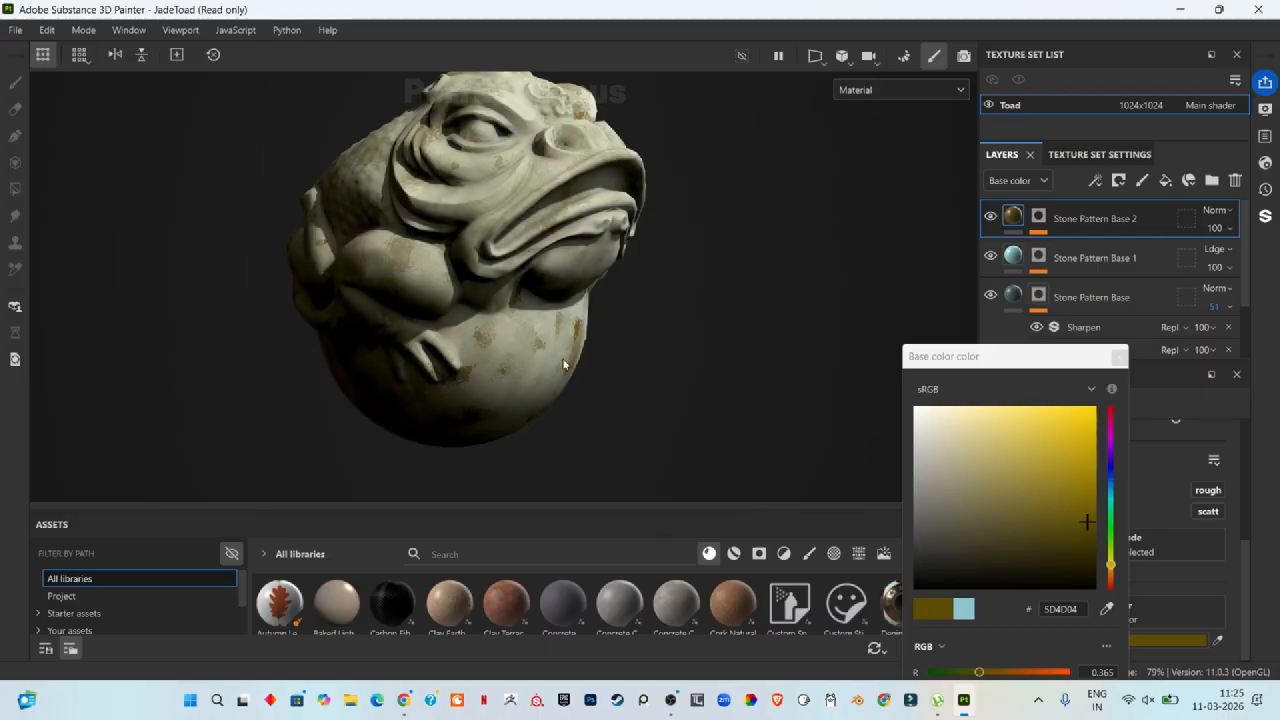
scroll(565, 364, "up", 6)
scroll(597, 282, "up", 2)
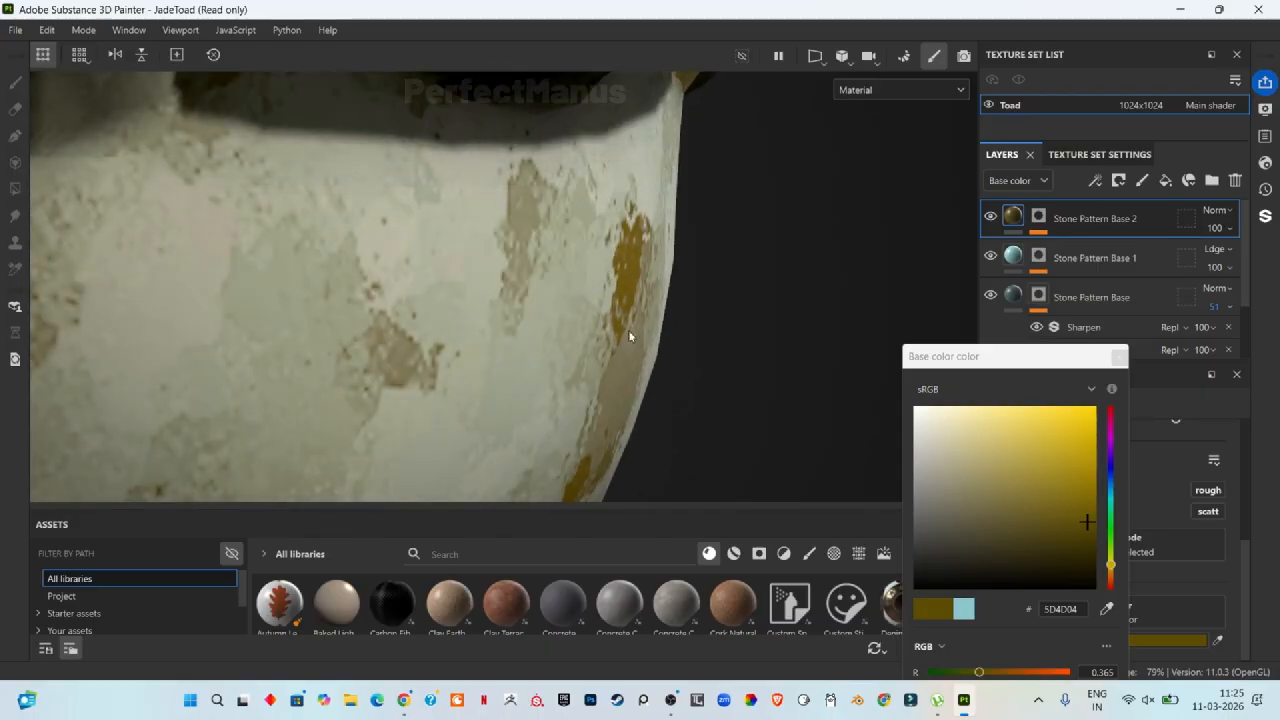
scroll(635, 291, "down", 2)
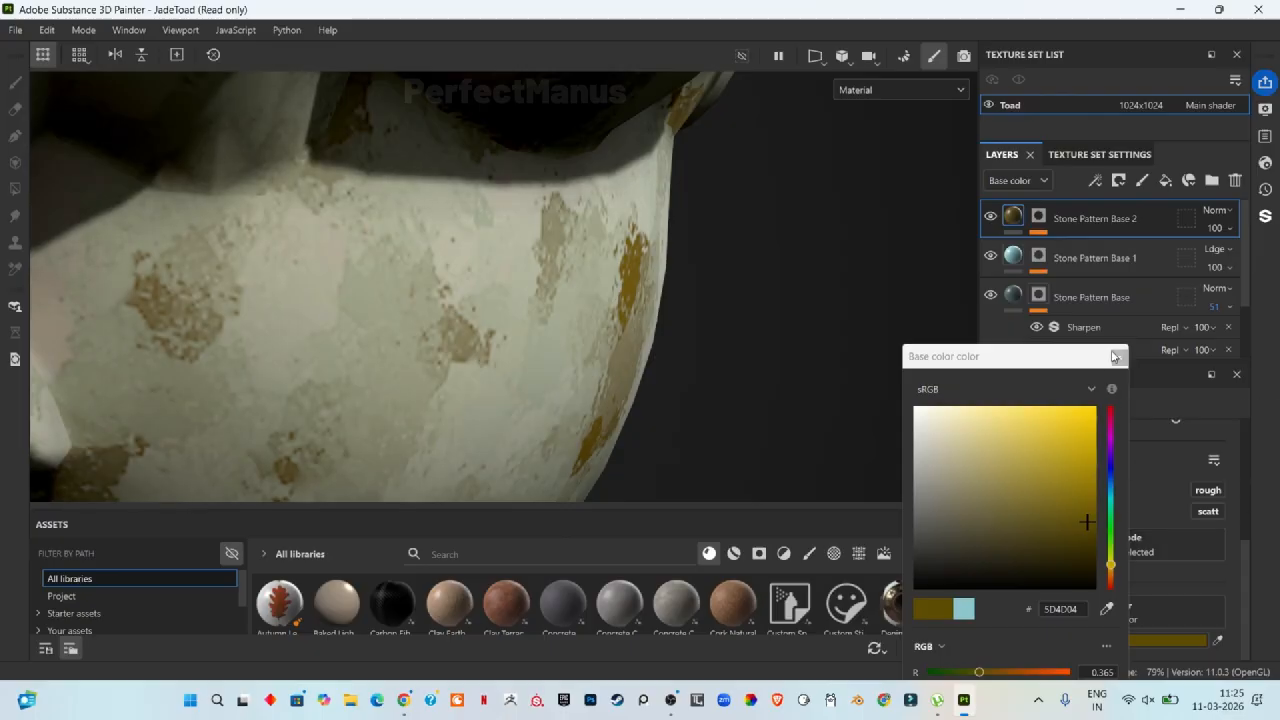
left_click(1117, 357)
Step: Delete the Sharpen filter from Stone Pattern Base 2's mask
left_click(1039, 217)
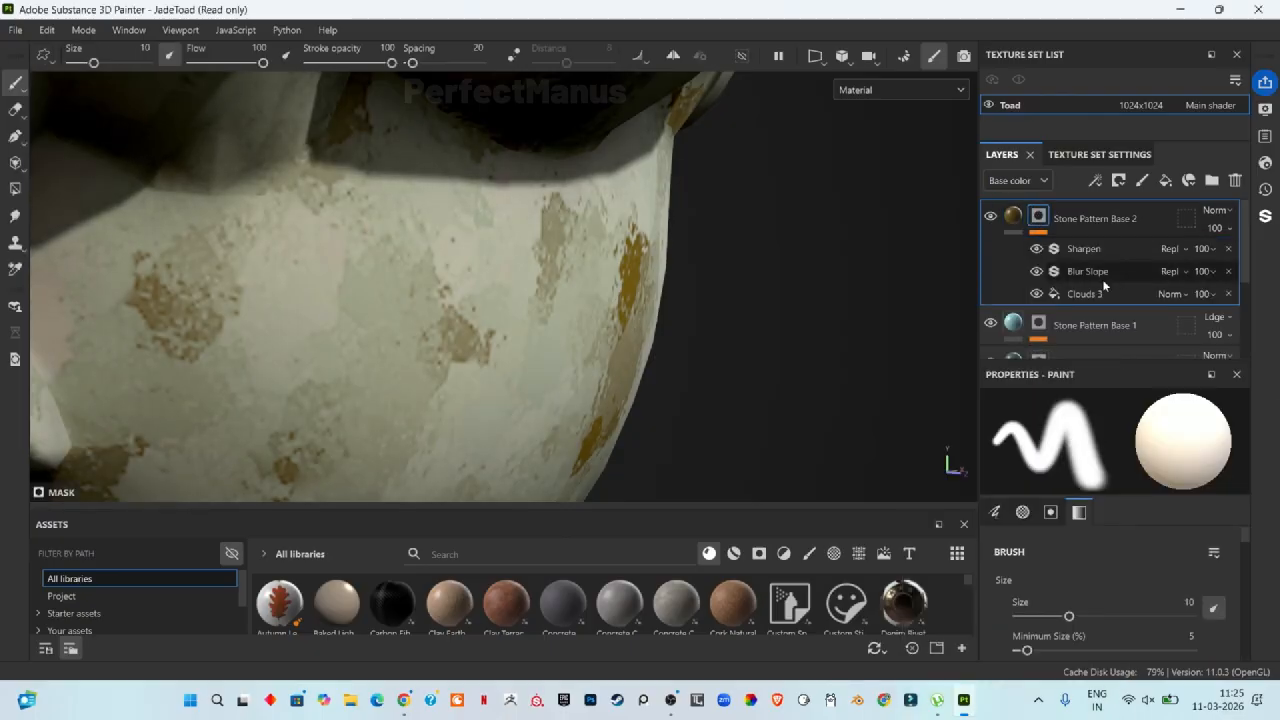
left_click(1102, 279)
left_click(1090, 249)
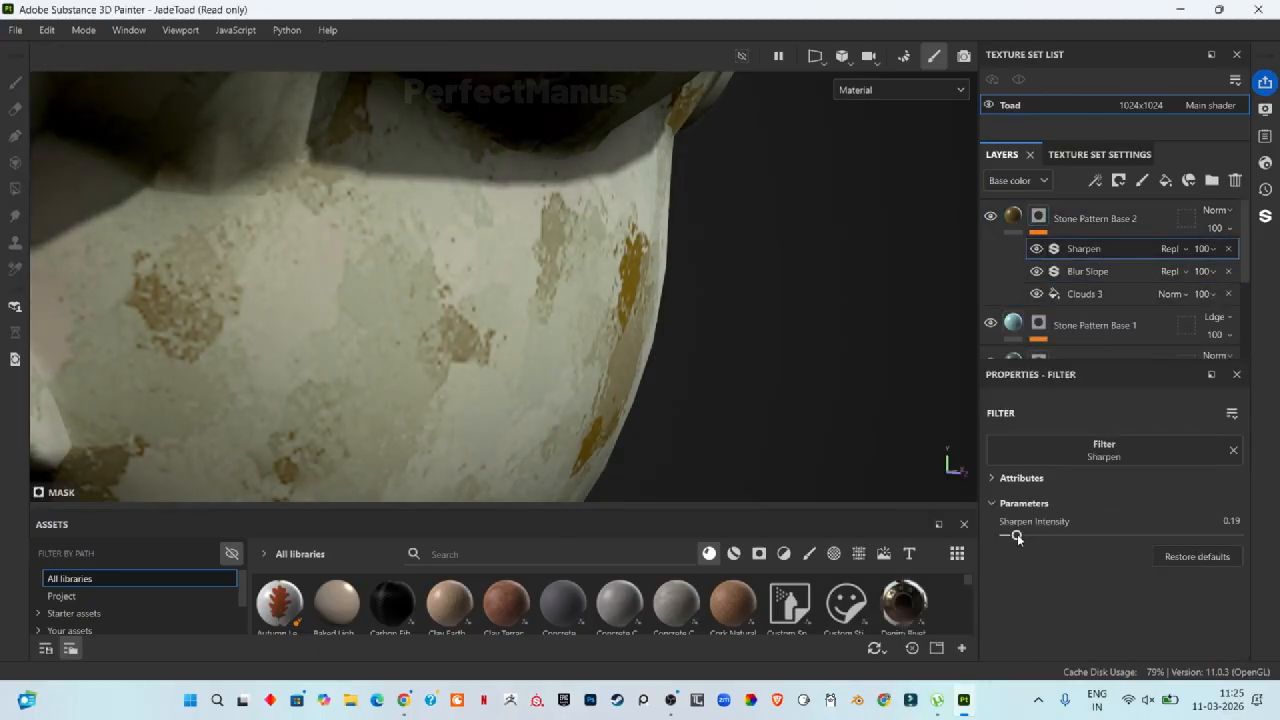
left_click_drag(1017, 537, 804, 532)
left_click(1235, 180)
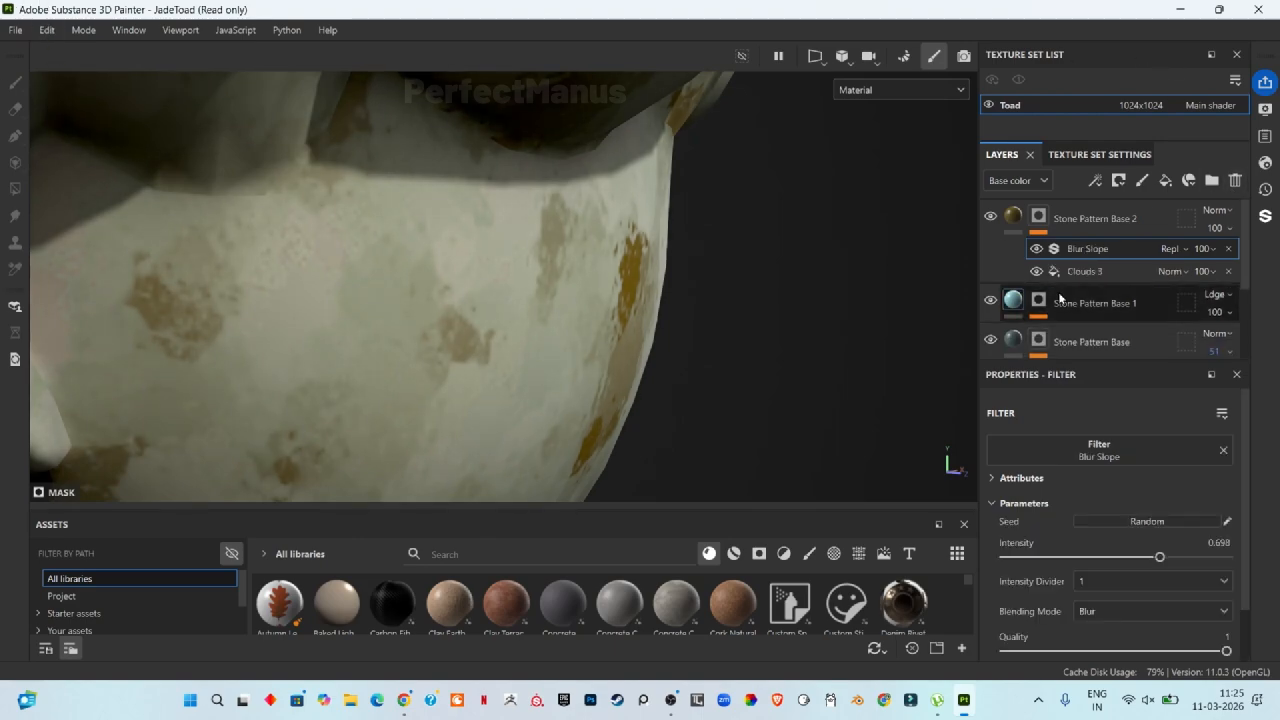
Step: Delete the Sharpen filter from Stone Pattern Base 1's mask
left_click(1036, 305)
scroll(1102, 307, "down", 1)
left_click(1099, 290)
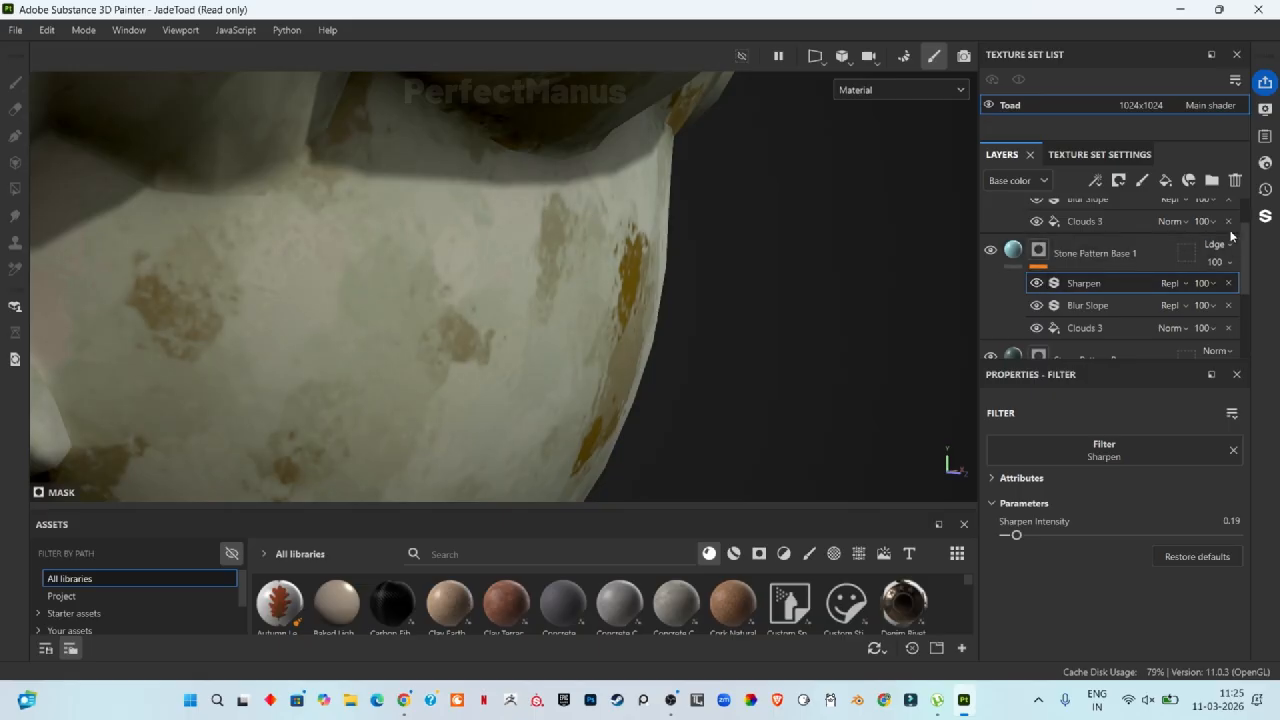
left_click(1235, 180)
scroll(1100, 270, "up", 1)
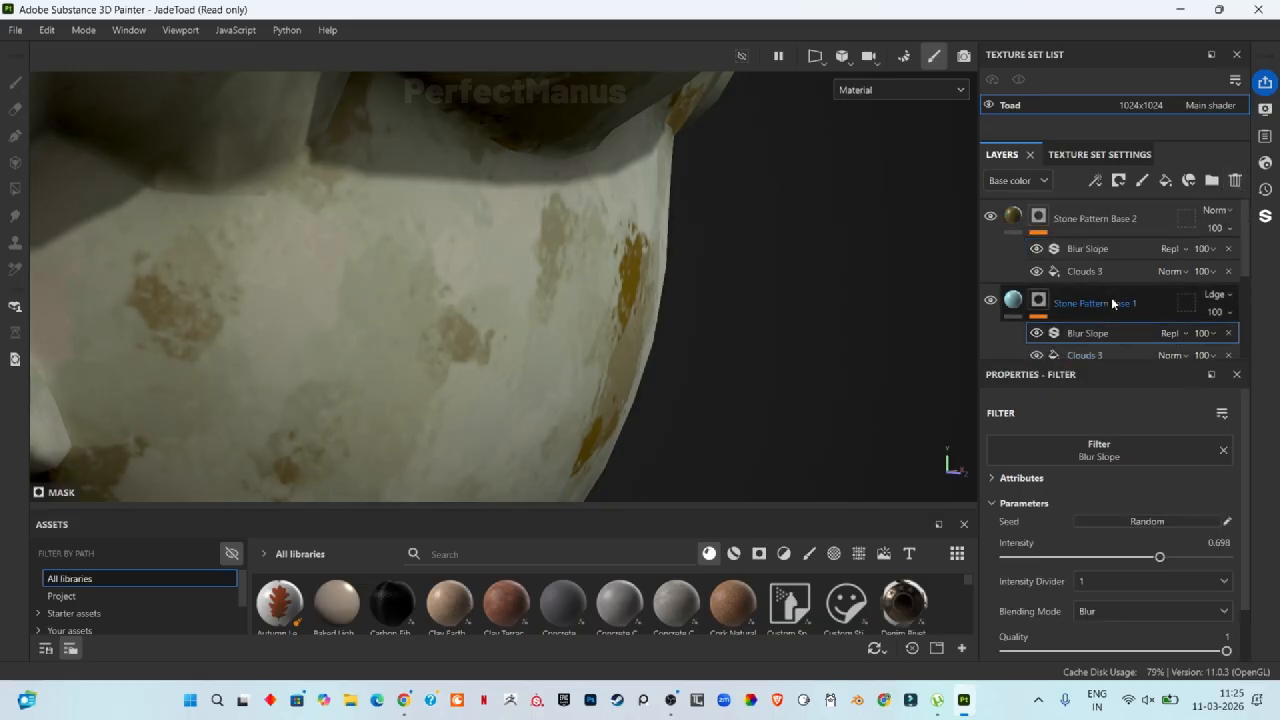
Step: Lower Stone Pattern Base 2's Blur Slope filter intensity to 0.608
left_click(1094, 249)
mouse_move(1160, 558)
left_mouse_down()
mouse_move(1090, 562)
mouse_move(1140, 564)
left_mouse_up()
scroll(471, 368, "down", 8)
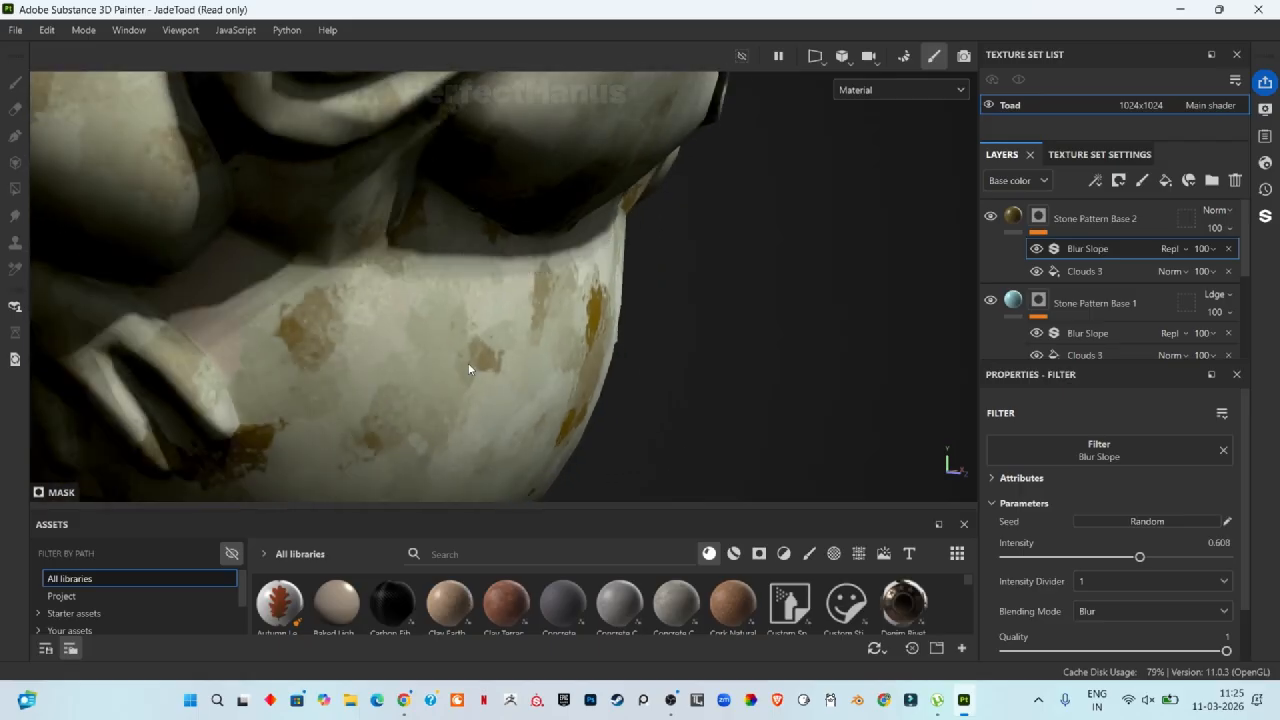
scroll(466, 321, "up", 3)
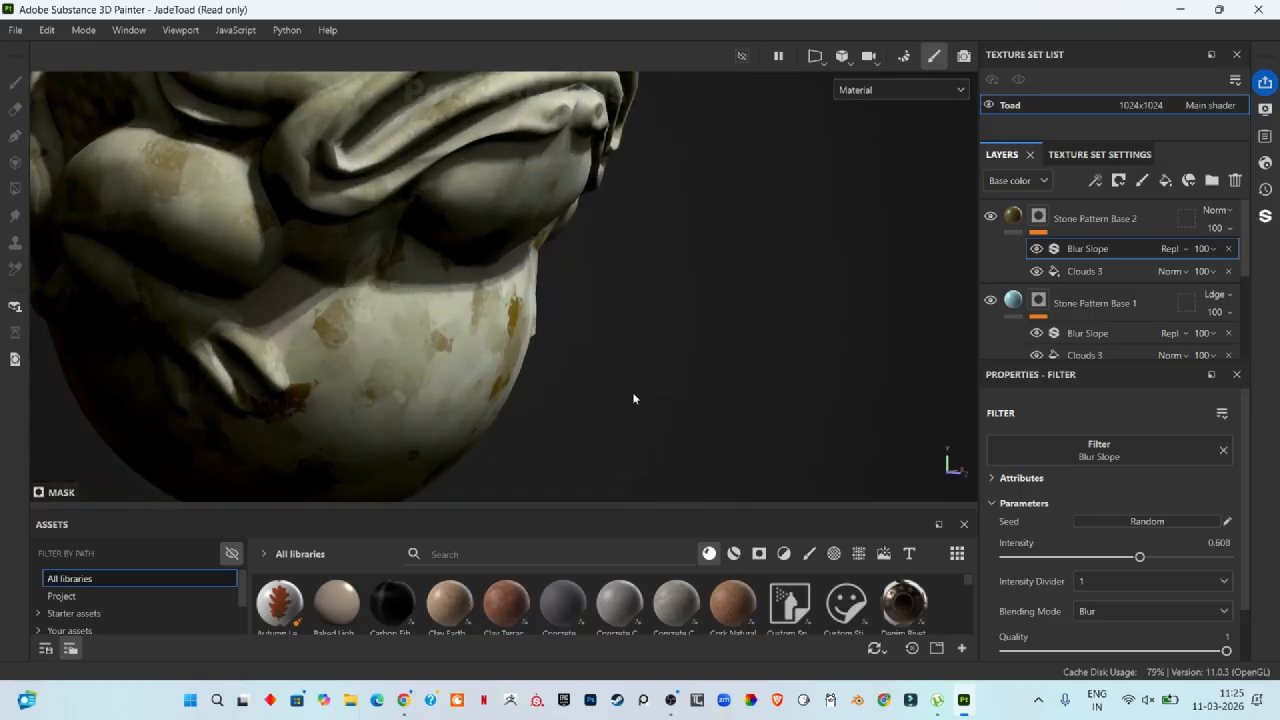
Step: Adjust Stone Pattern Base 2's Clouds 3 mask to balance 0.62, contrast 0.01 and disorder 0.14
left_click(1078, 272)
mouse_move(1136, 632)
left_mouse_down()
mouse_move(1180, 628)
mouse_move(1117, 640)
left_mouse_up()
scroll(1030, 570, "down", 3)
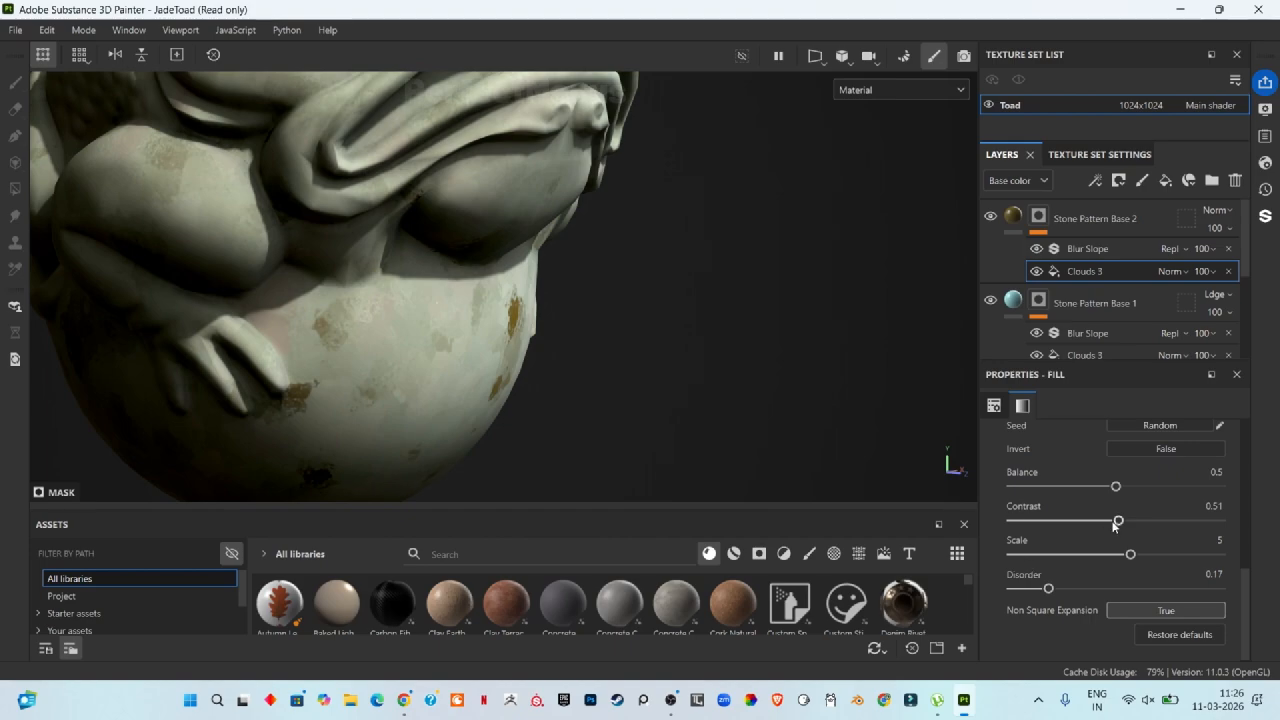
left_click_drag(1118, 520, 1043, 521)
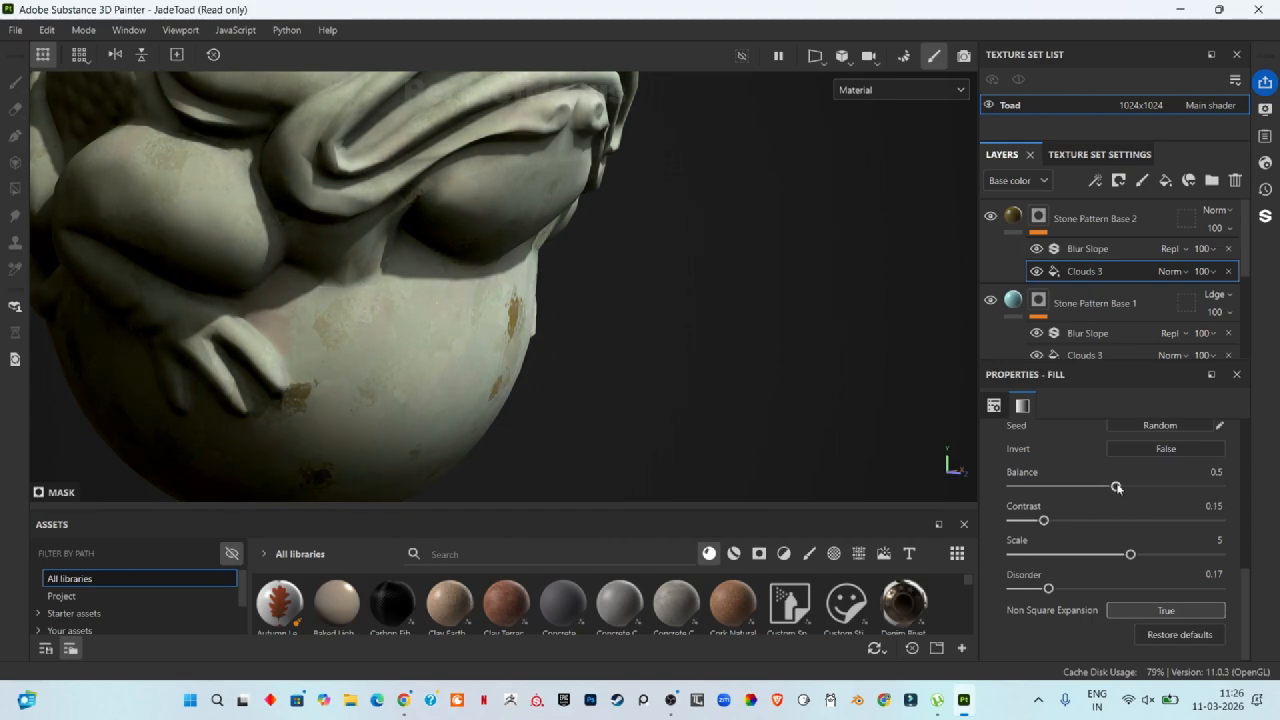
left_click_drag(1116, 486, 1135, 486)
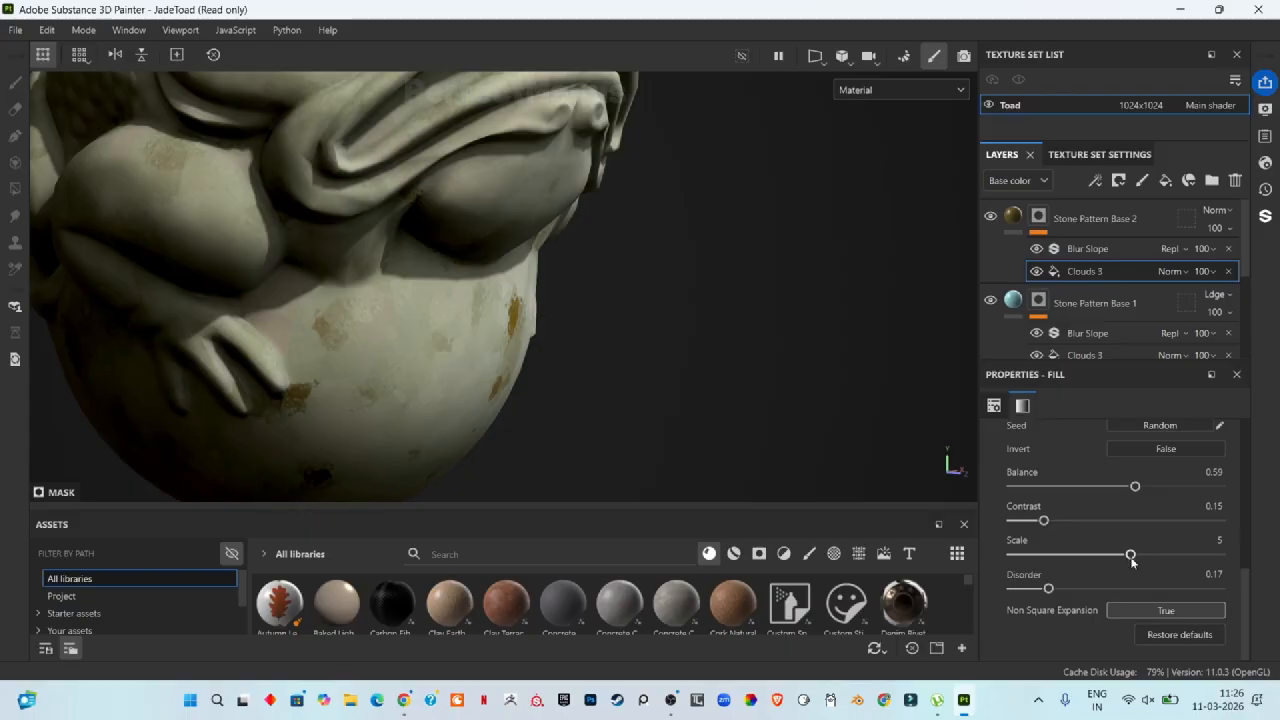
left_click_drag(1048, 588, 1042, 588)
left_click_drag(1134, 486, 1141, 490)
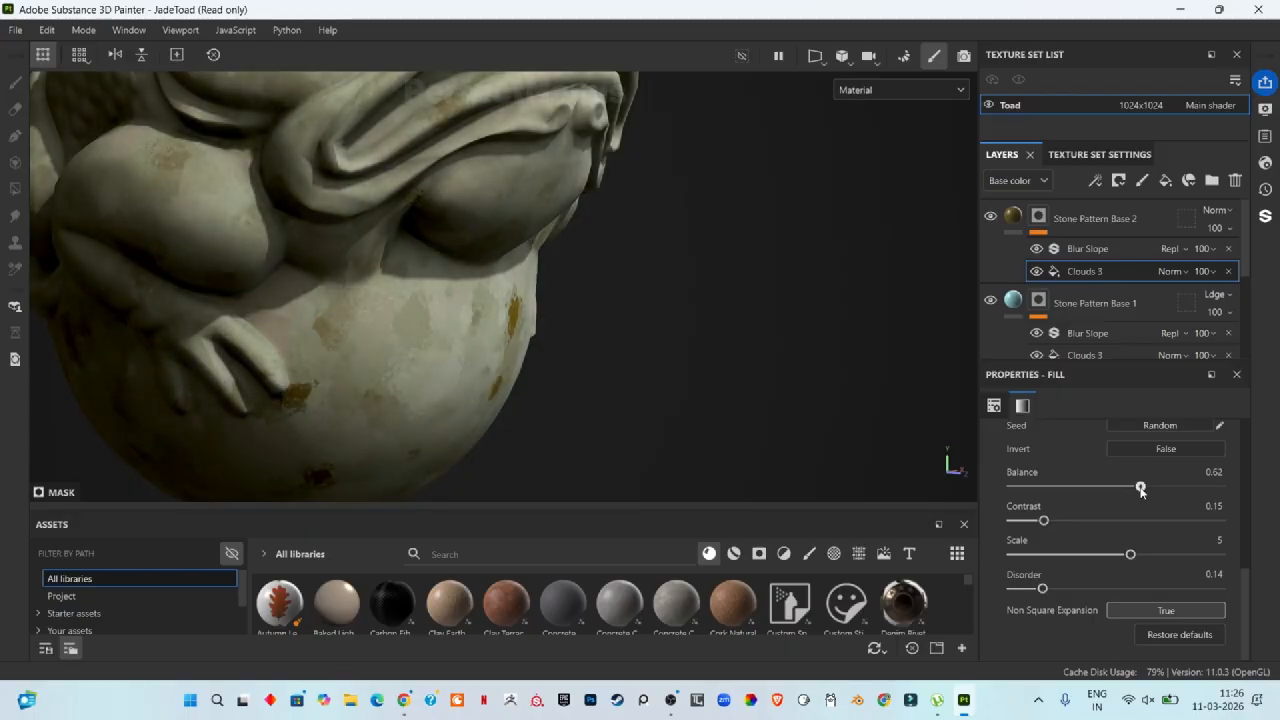
left_click_drag(1043, 520, 1014, 522)
right_click_drag(372, 264, 462, 230, "alt")
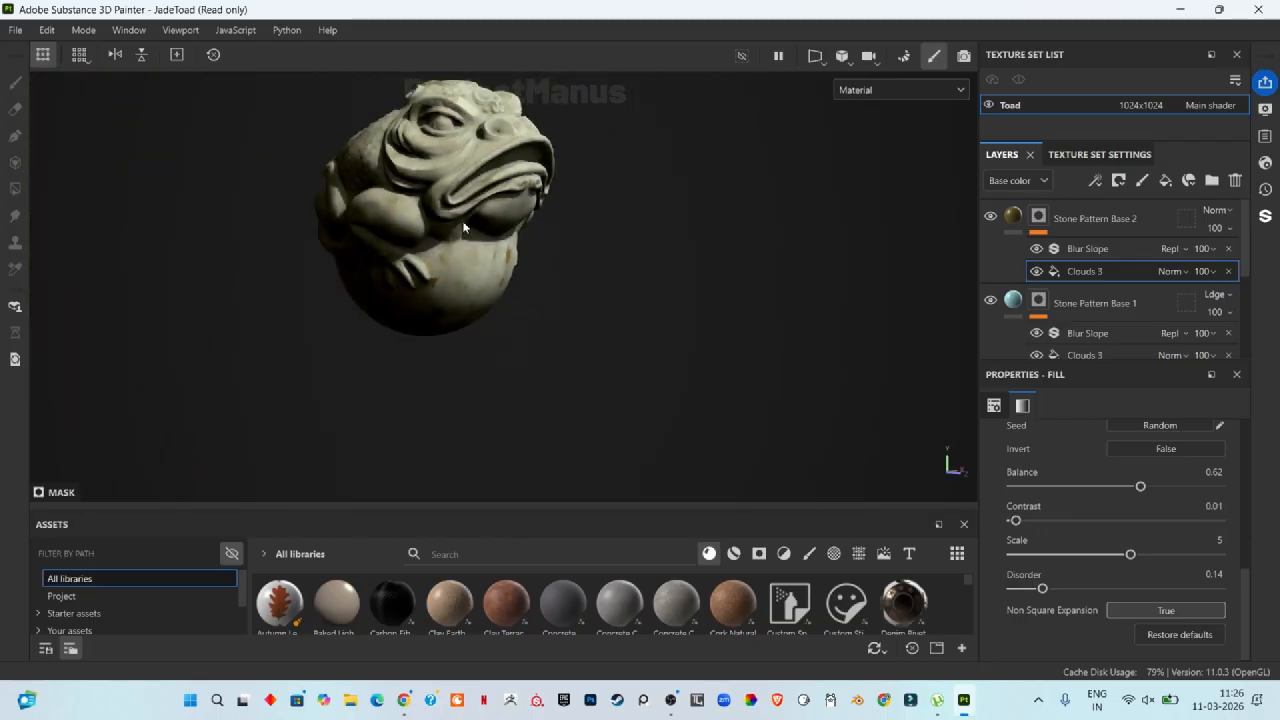
key("f")
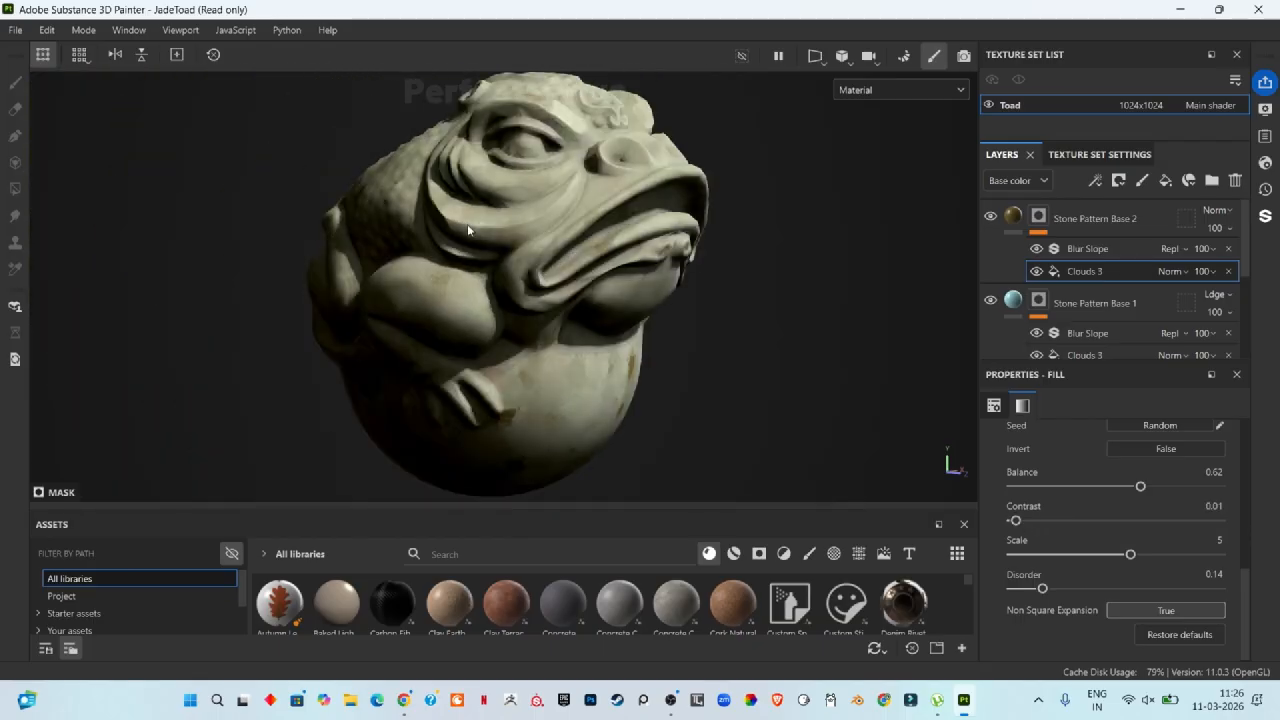
mouse_move(531, 203)
right_mouse_down("alt")
mouse_move(565, 163)
mouse_move(546, 188)
right_mouse_up("alt")
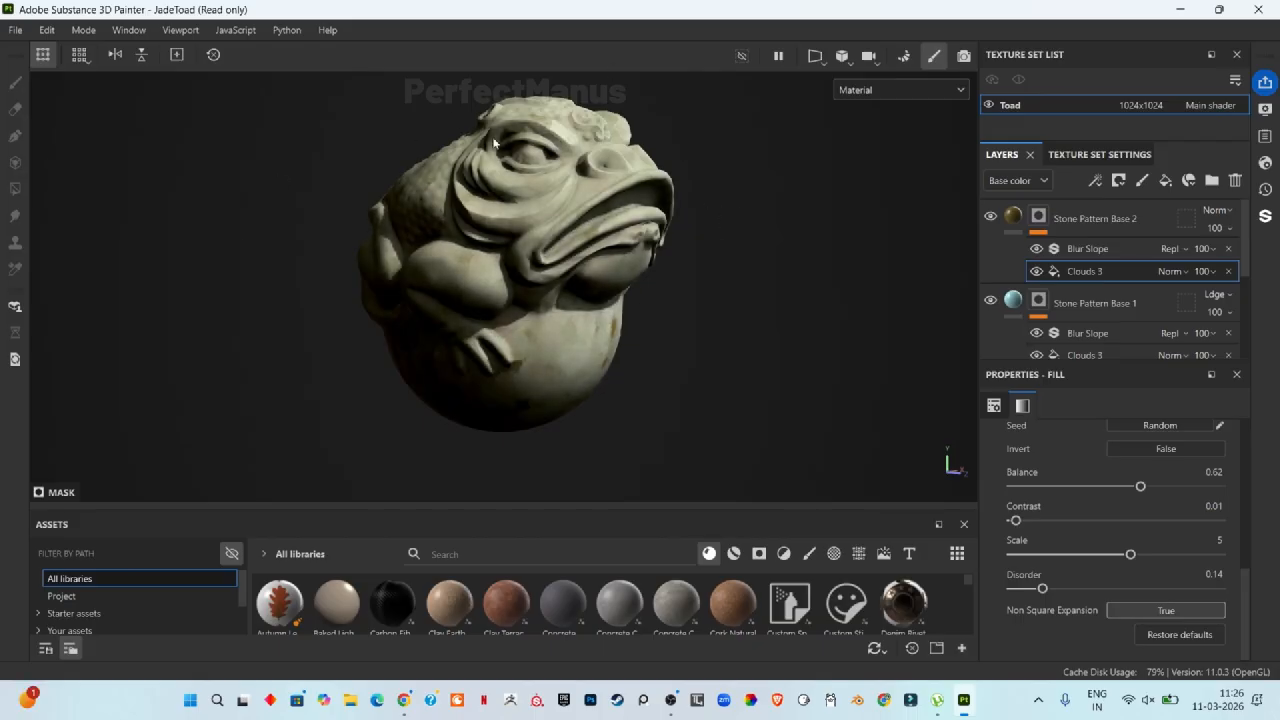
Step: Add a new fill layer above Stone Pattern Base 2 and name it Moss Dark
left_click(1115, 218)
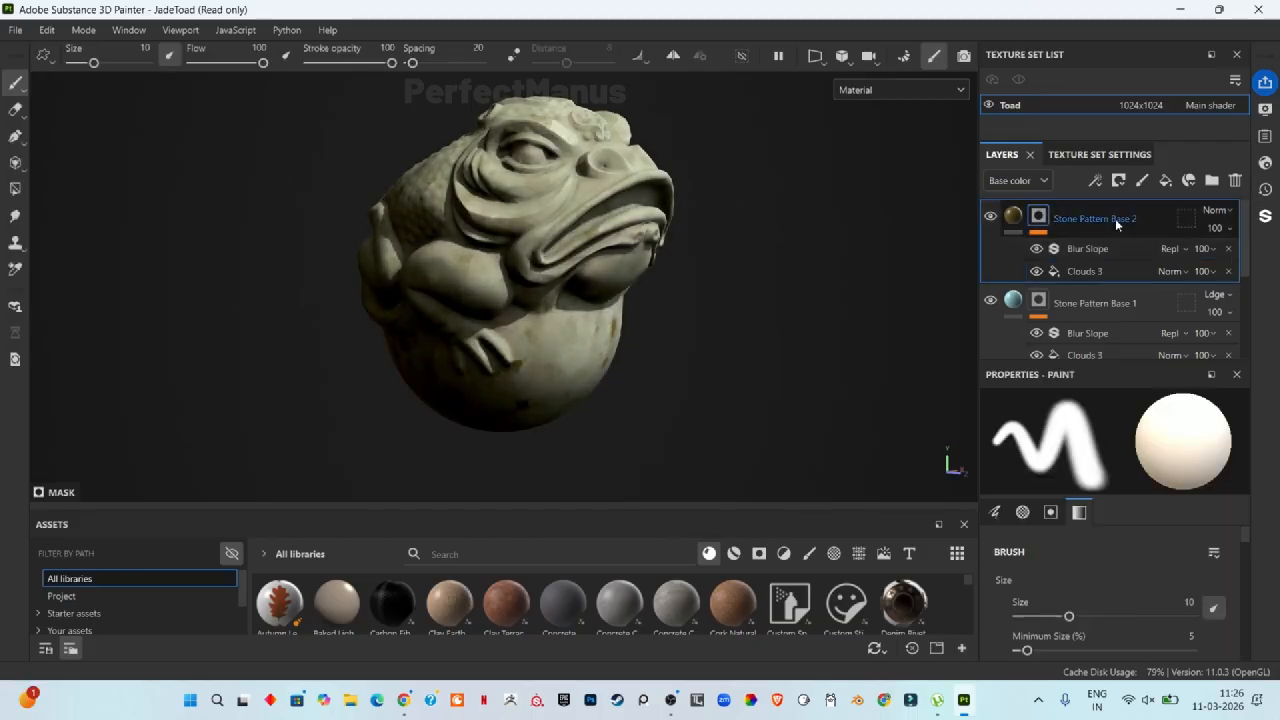
left_click(1165, 181)
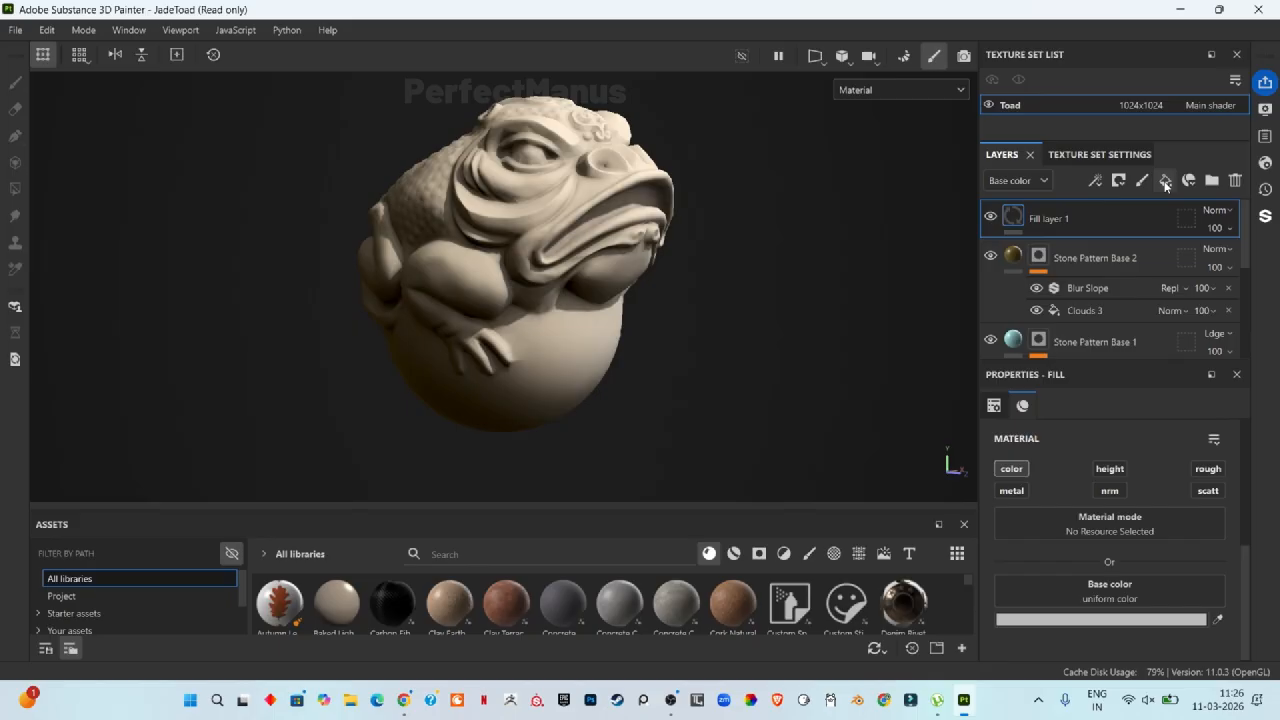
double_click(1057, 219)
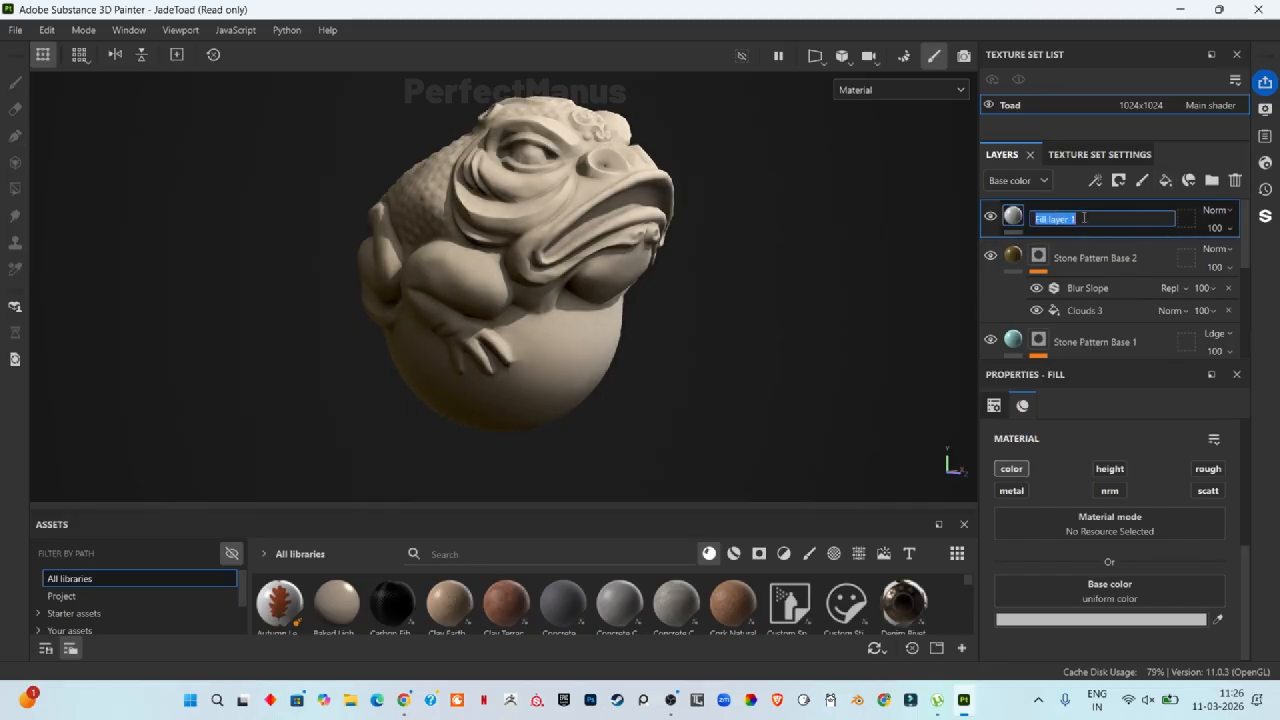
type("Moss Dark")
left_click(1014, 217)
mouse_move(1013, 215)
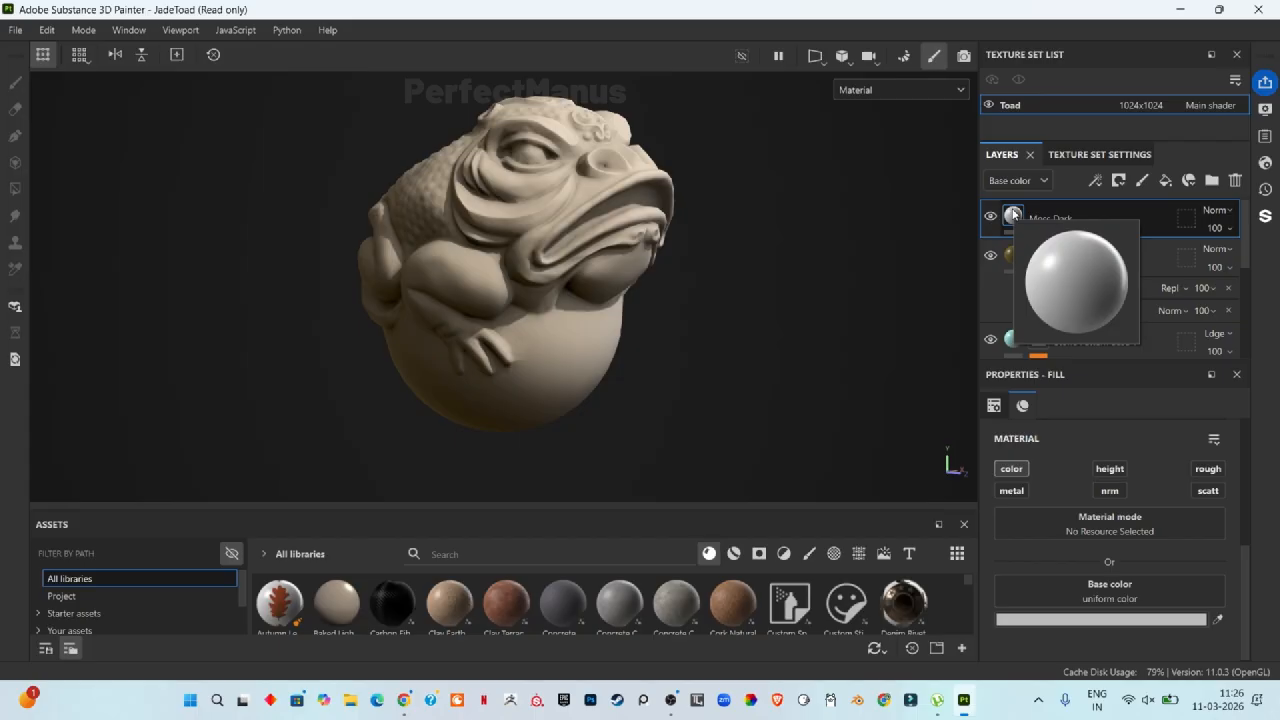
double_click(1070, 217)
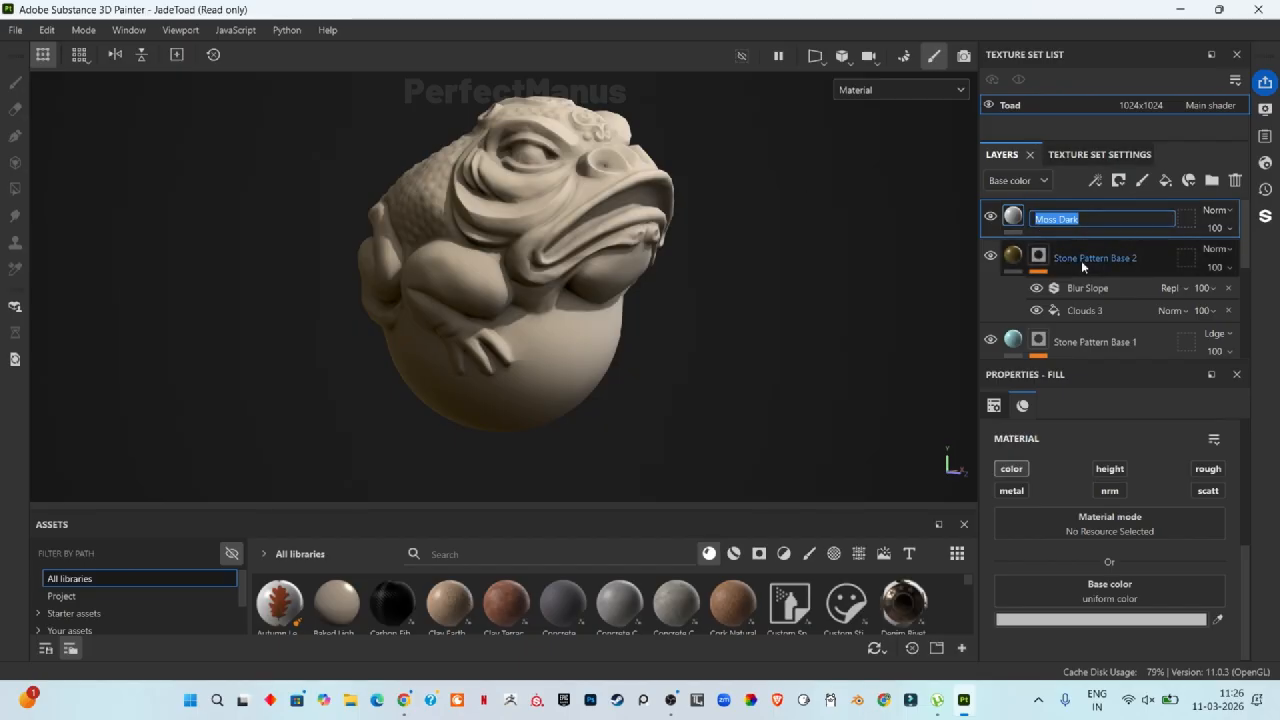
left_click(1141, 230)
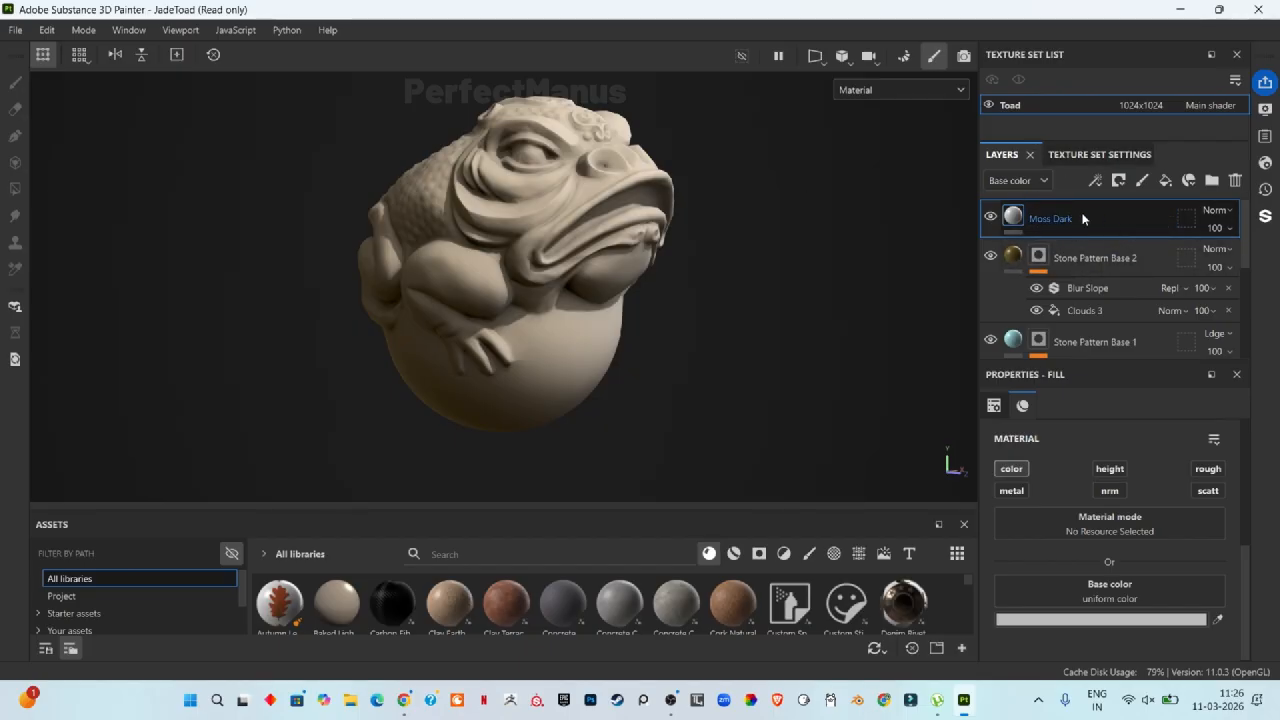
Step: Set the Moss Dark layer's base color to green, hex 34651C
left_click(1104, 586)
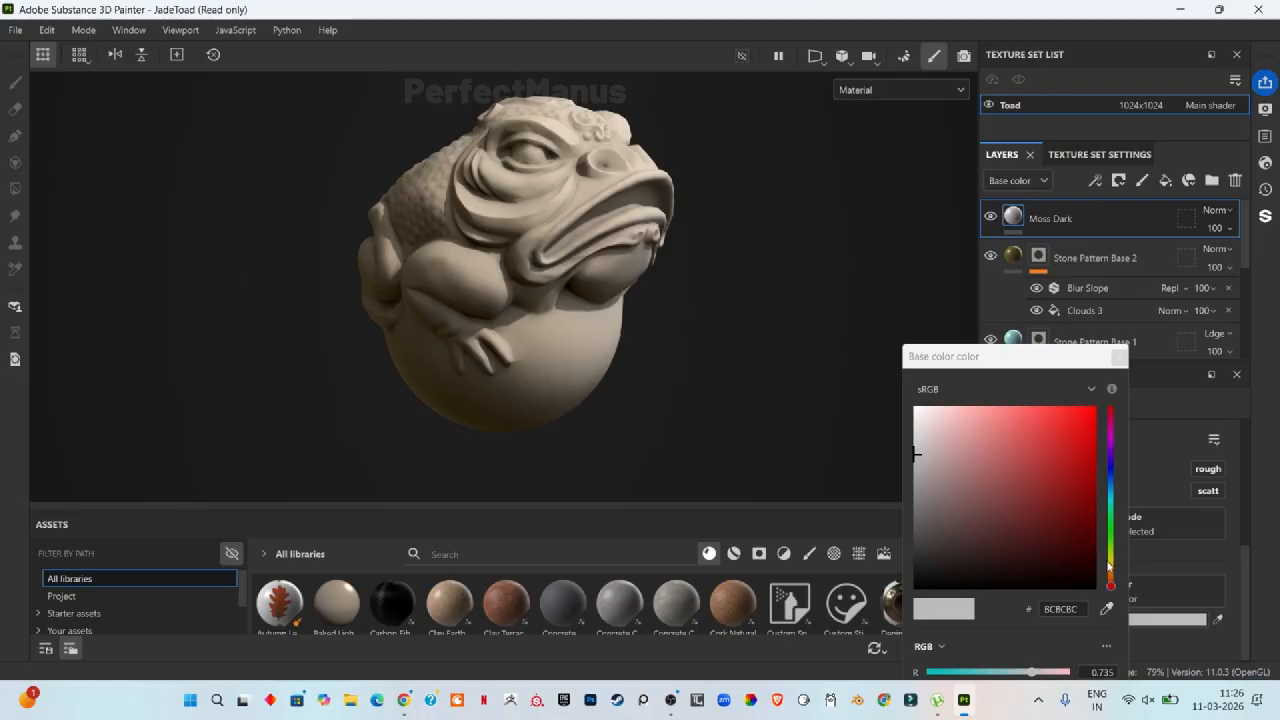
left_click_drag(1108, 566, 1043, 517)
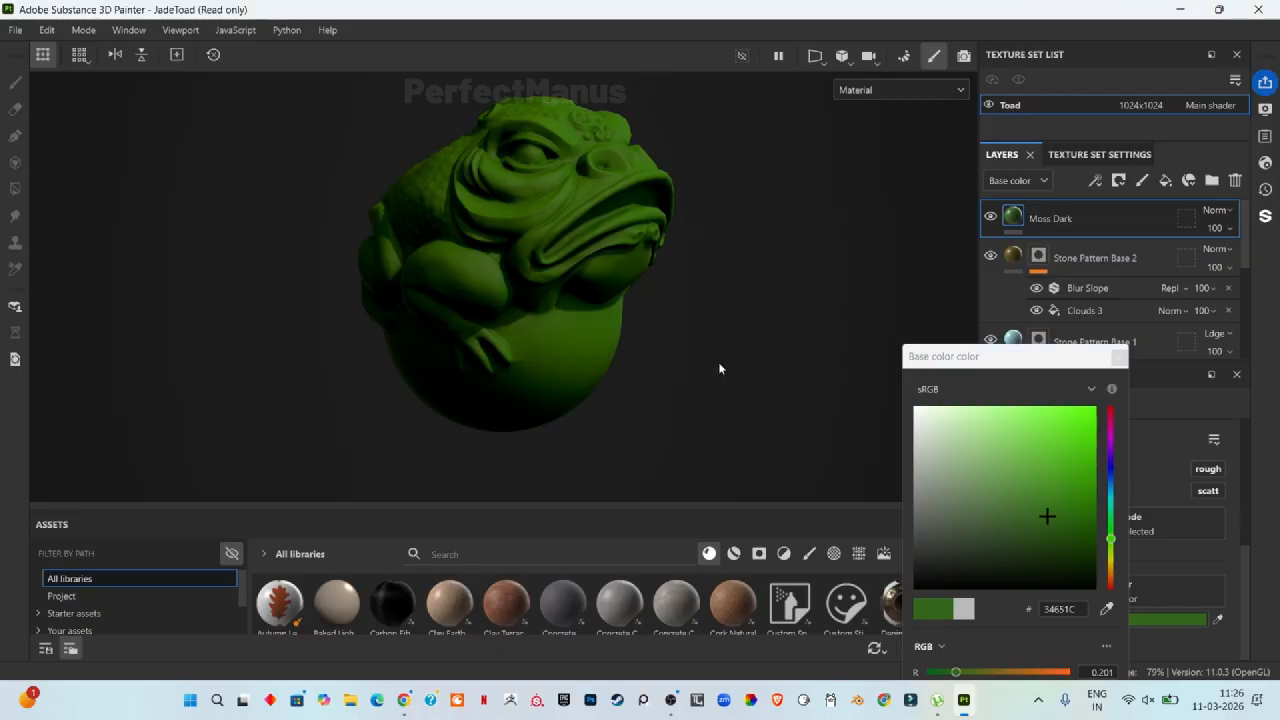
left_click(1119, 357)
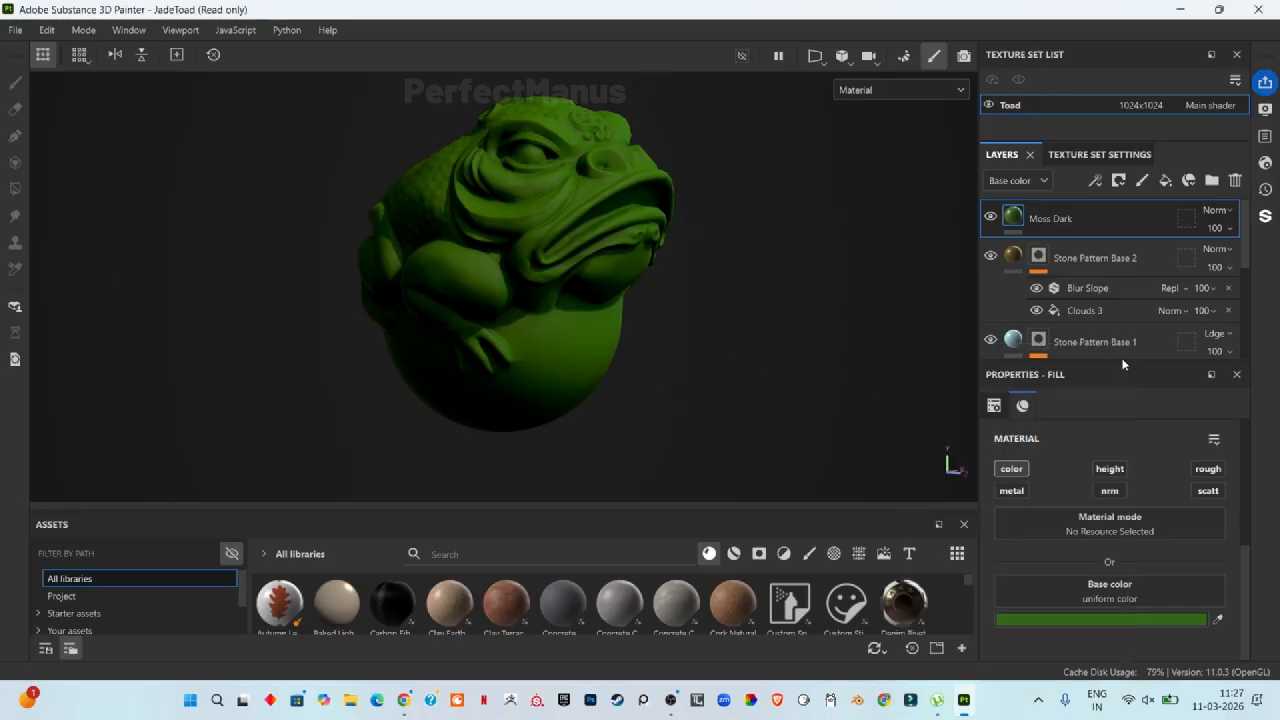
Step: Add a black mask to the Moss Dark fill layer
right_click(1018, 218)
left_click(1090, 35)
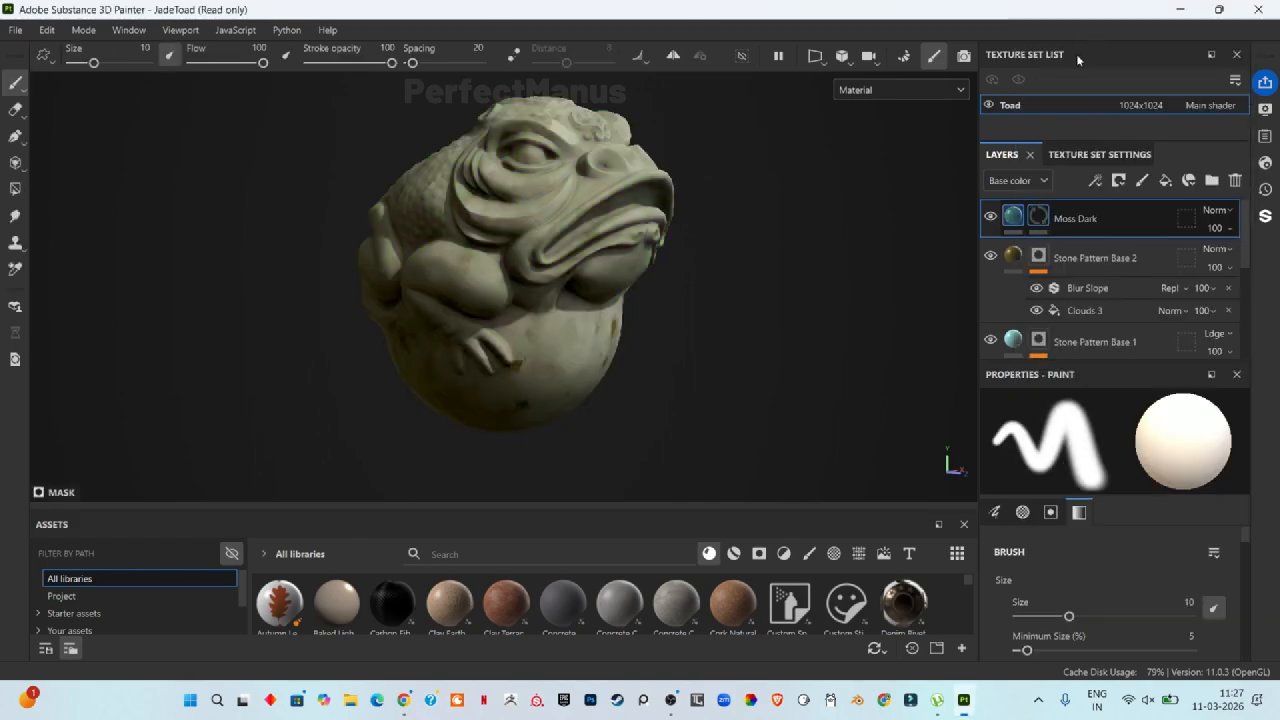
Step: Add a Mask Editor generator to the Moss Dark layer's mask
left_click(1094, 182)
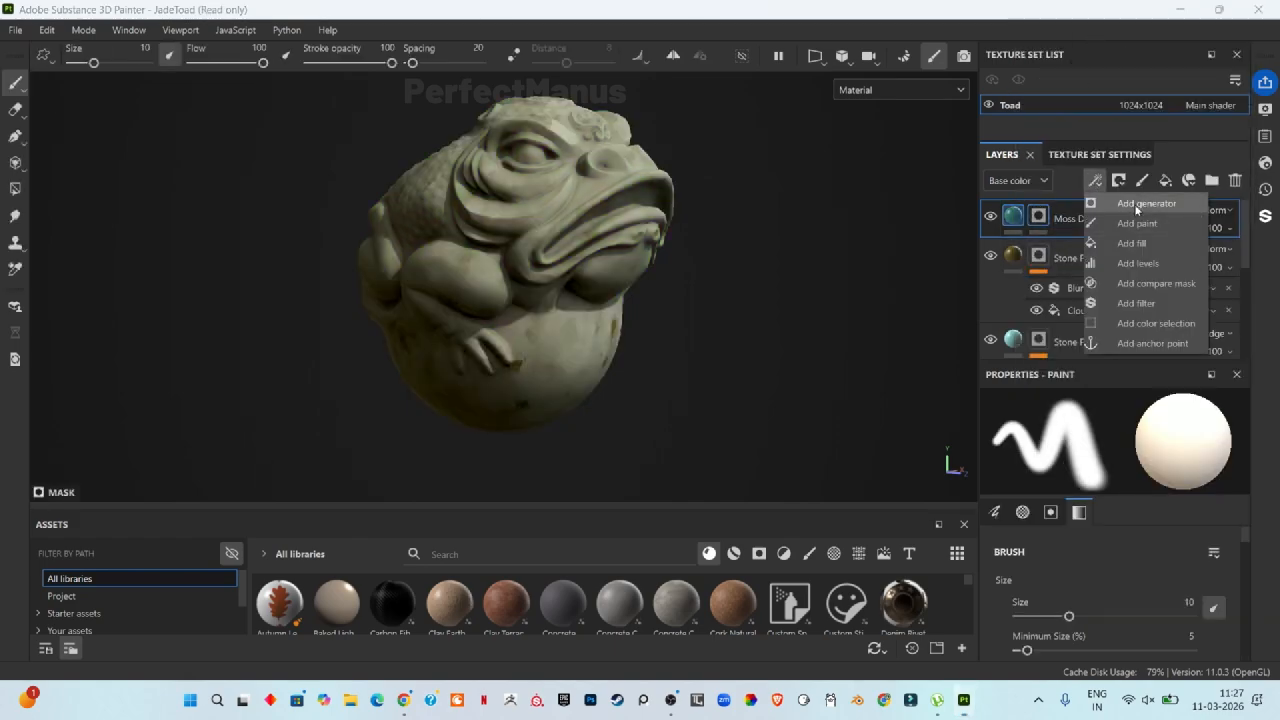
left_click(1140, 204)
left_click(1145, 452)
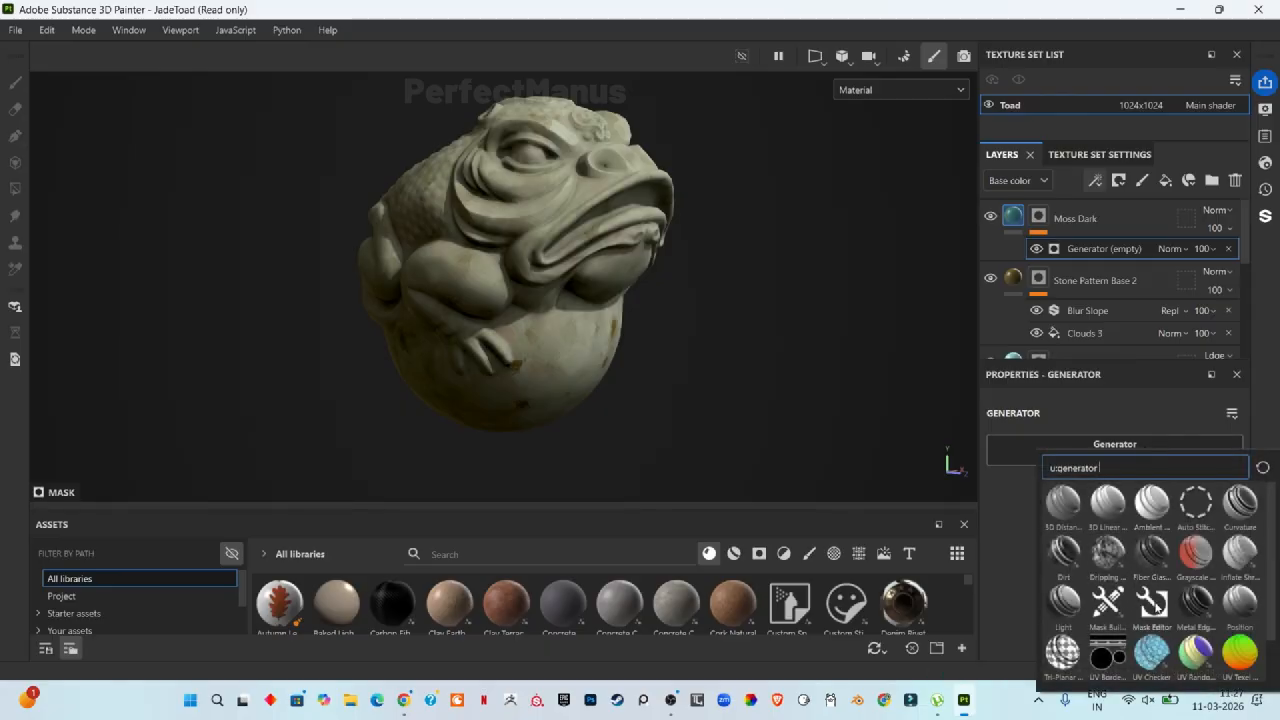
mouse_move(1152, 602)
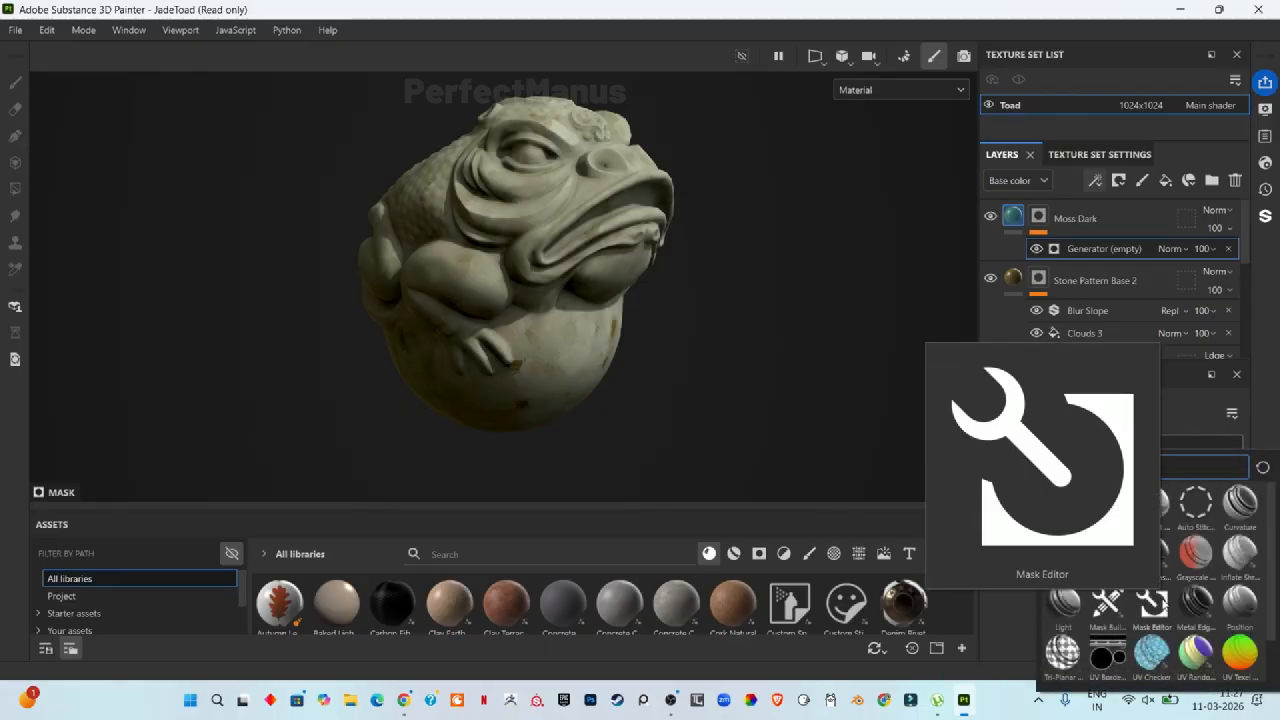
left_click(1152, 600)
Step: Set the Mask Editor's Curvature Opacity to 0
scroll(1089, 489, "down", 3)
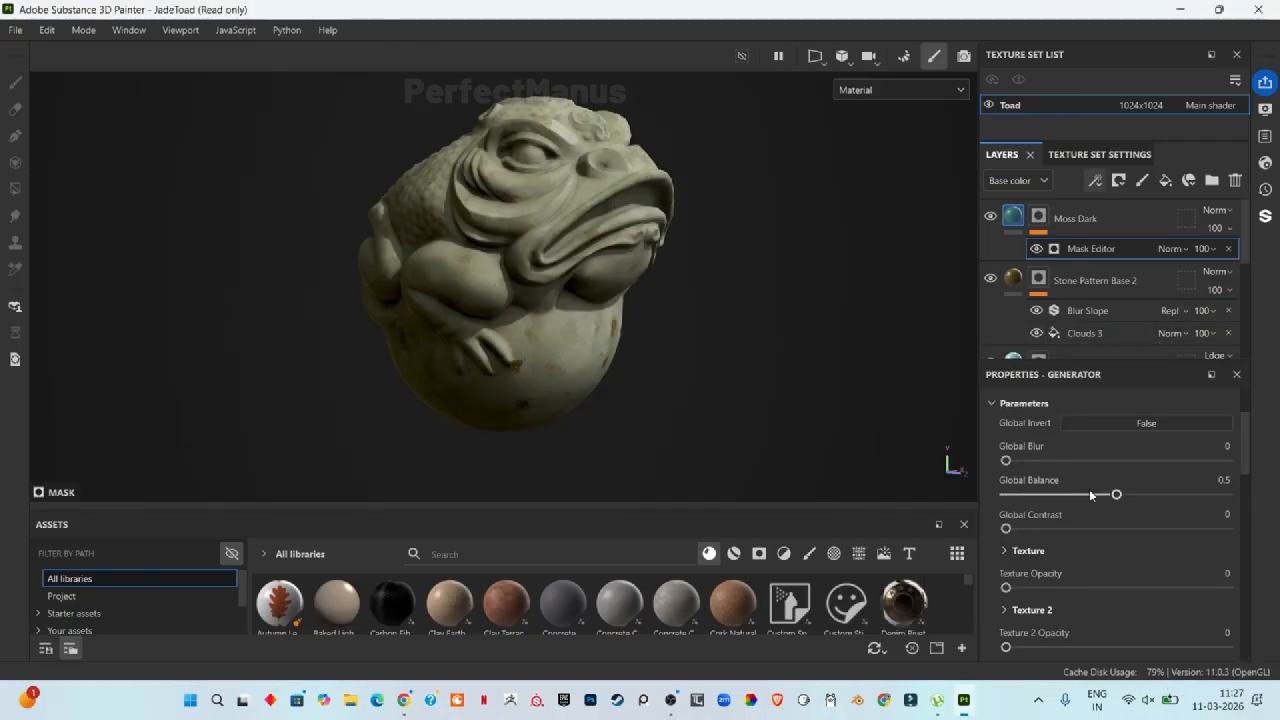
scroll(1084, 437, "down", 2)
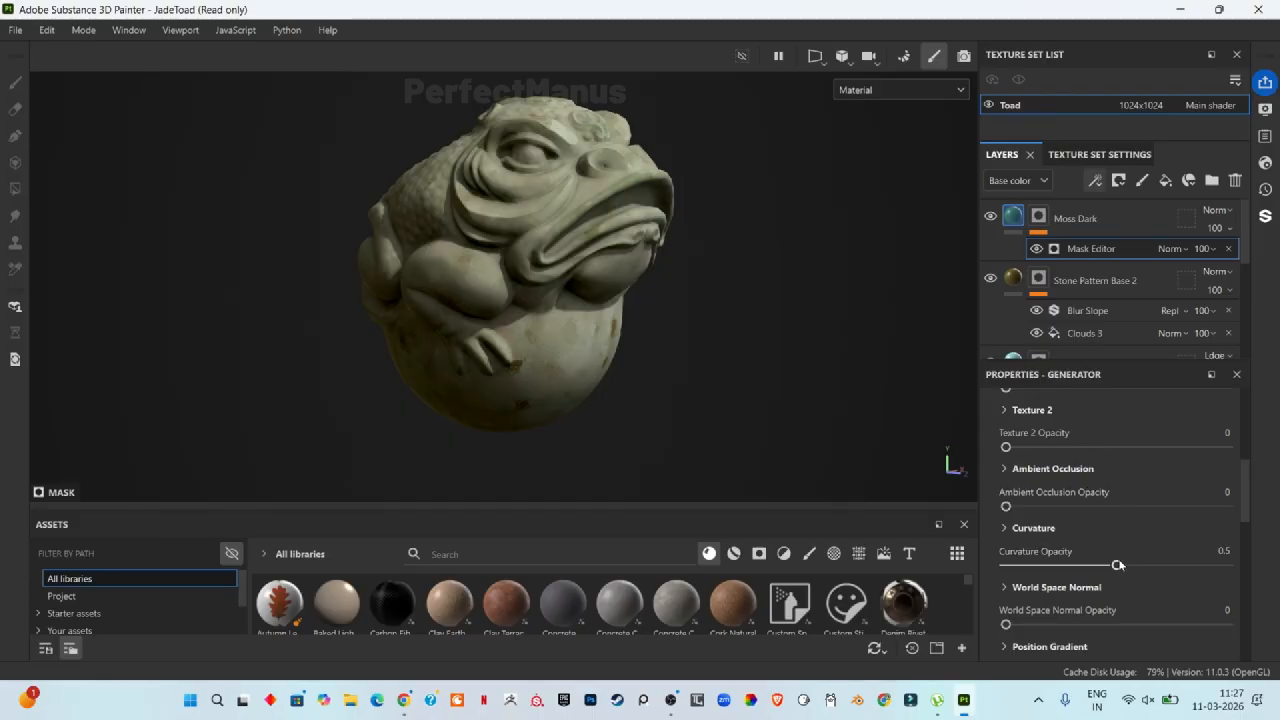
scroll(1090, 495, "down", 2)
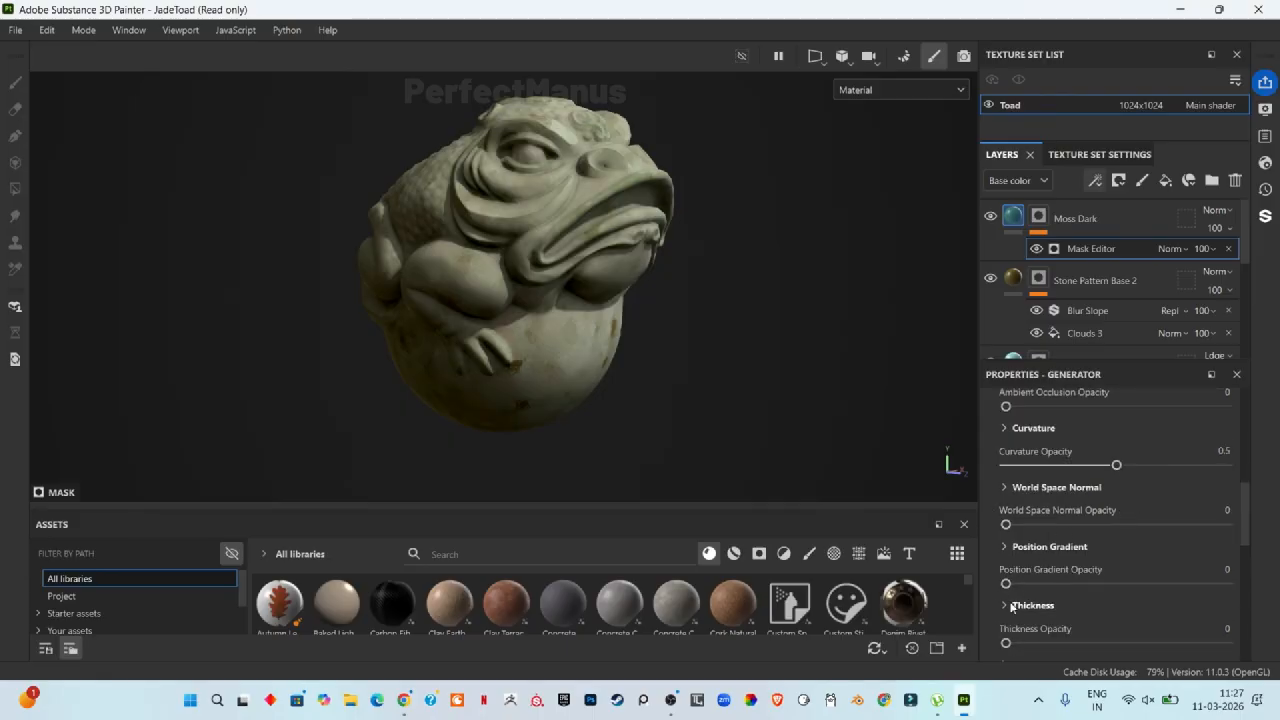
scroll(1119, 610, "down", 2)
scroll(1091, 583, "up", 3)
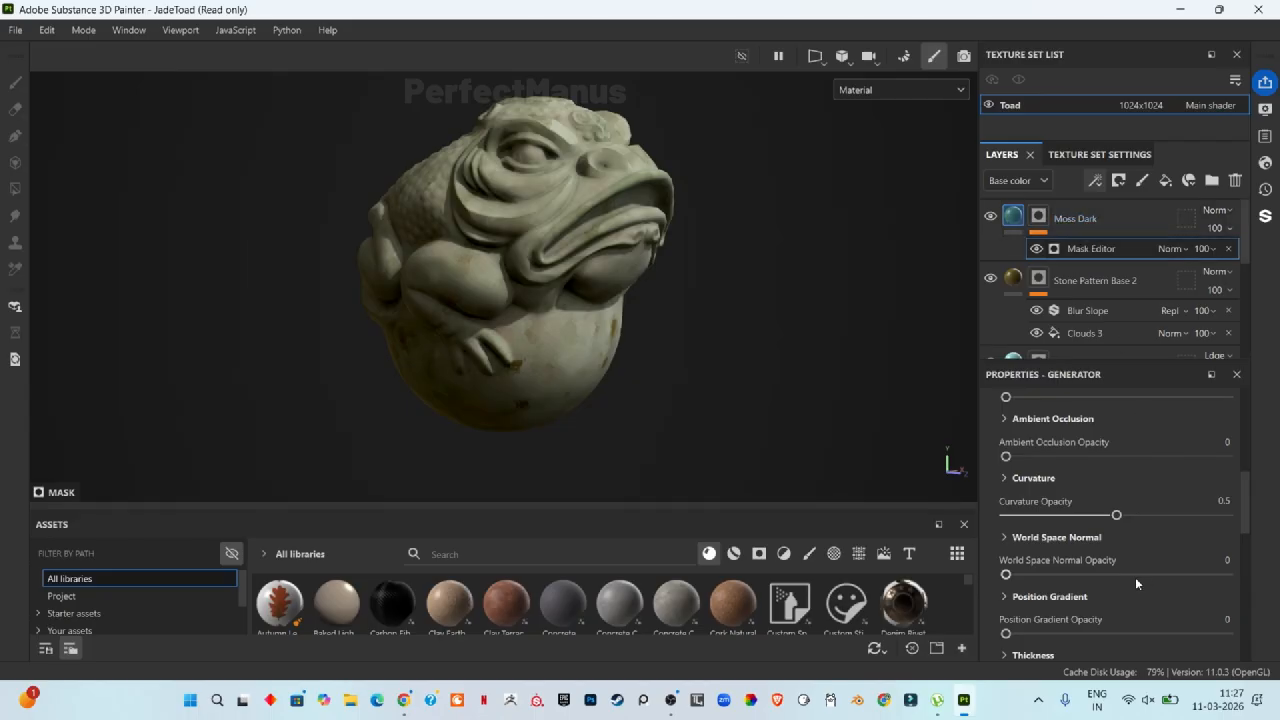
scroll(1144, 554, "up", 4)
scroll(1068, 518, "up", 2)
scroll(1058, 549, "down", 1)
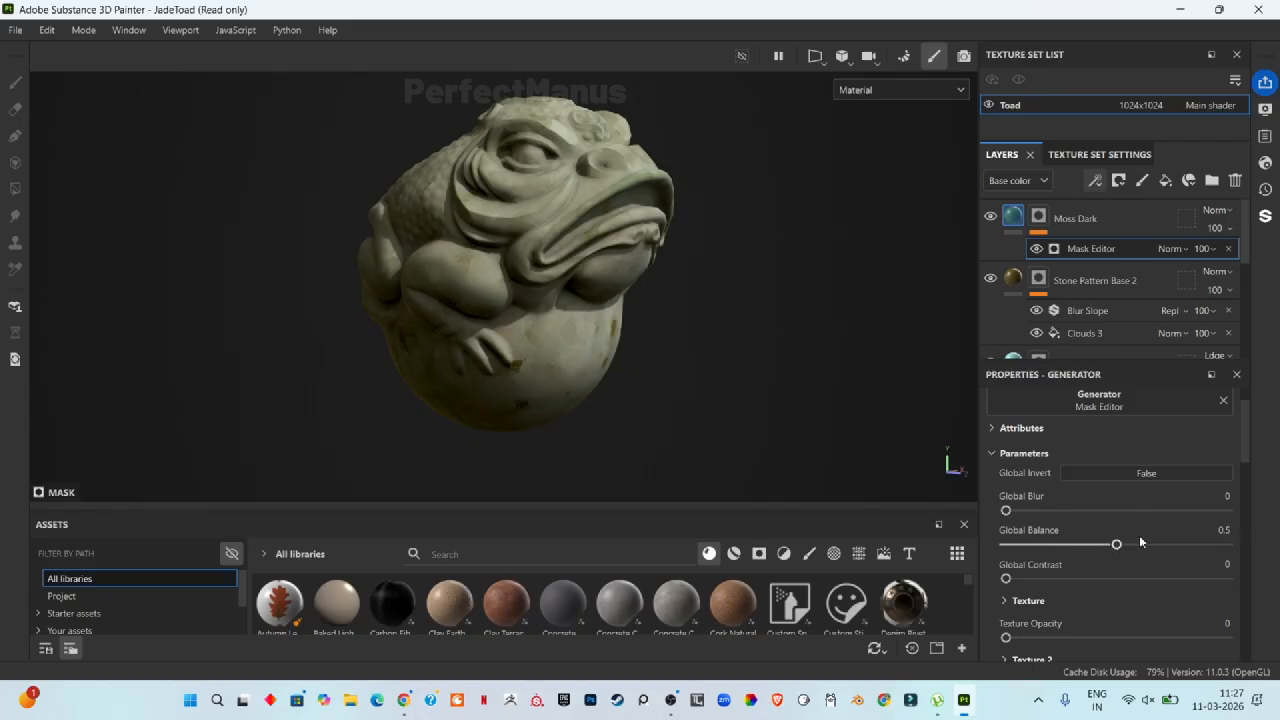
scroll(1140, 541, "down", 5)
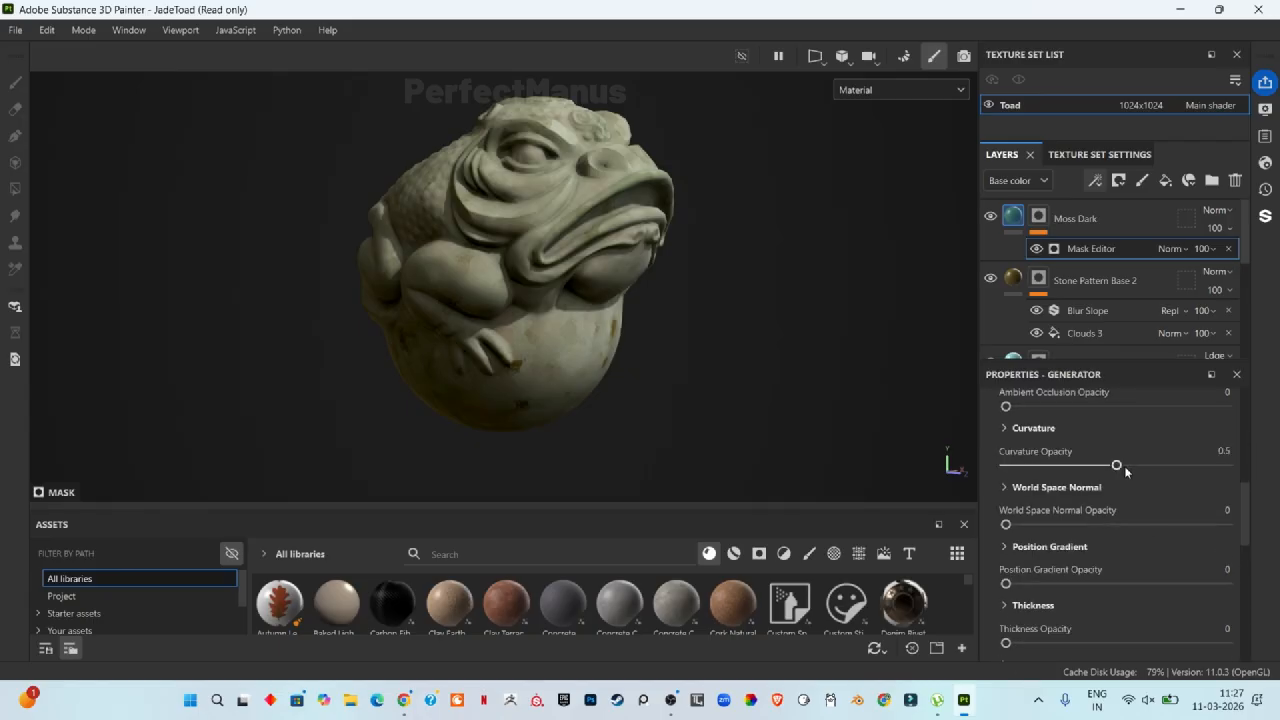
left_click_drag(1121, 466, 983, 499)
Step: Set the Mask Editor's World Space Normal Opacity to 1
scroll(543, 261, "up", 4)
right_click_drag(543, 261, 690, 300, "shift")
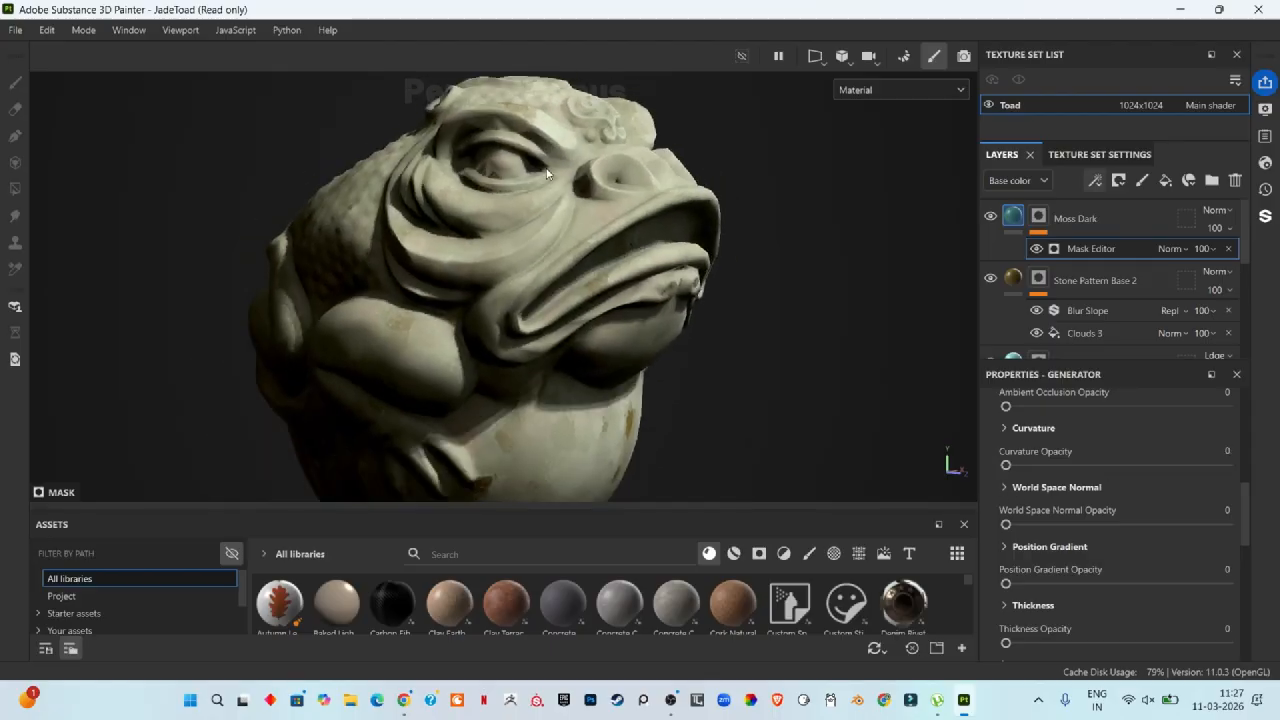
scroll(700, 310, "down", 4)
left_click_drag(1006, 525, 1228, 524)
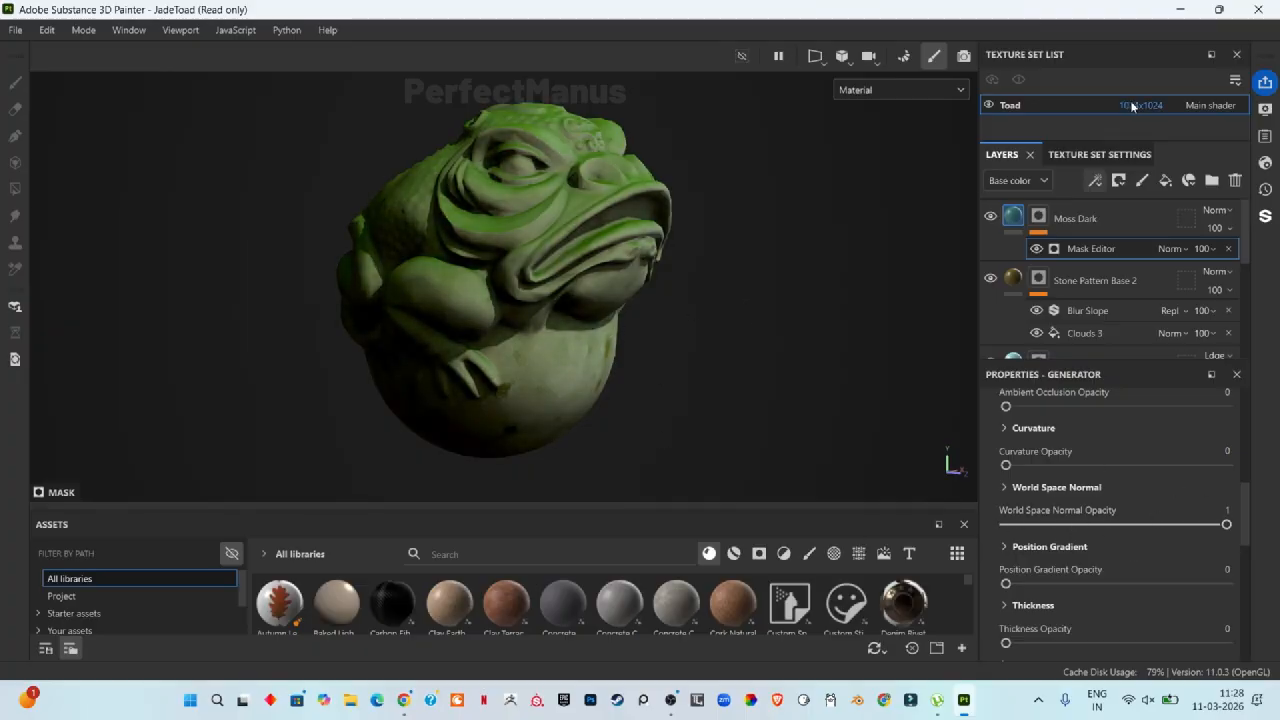
Step: Review the baked mesh maps listed in the texture set settings
left_click(1110, 154)
scroll(1170, 320, "down", 3)
scroll(1169, 310, "down", 8)
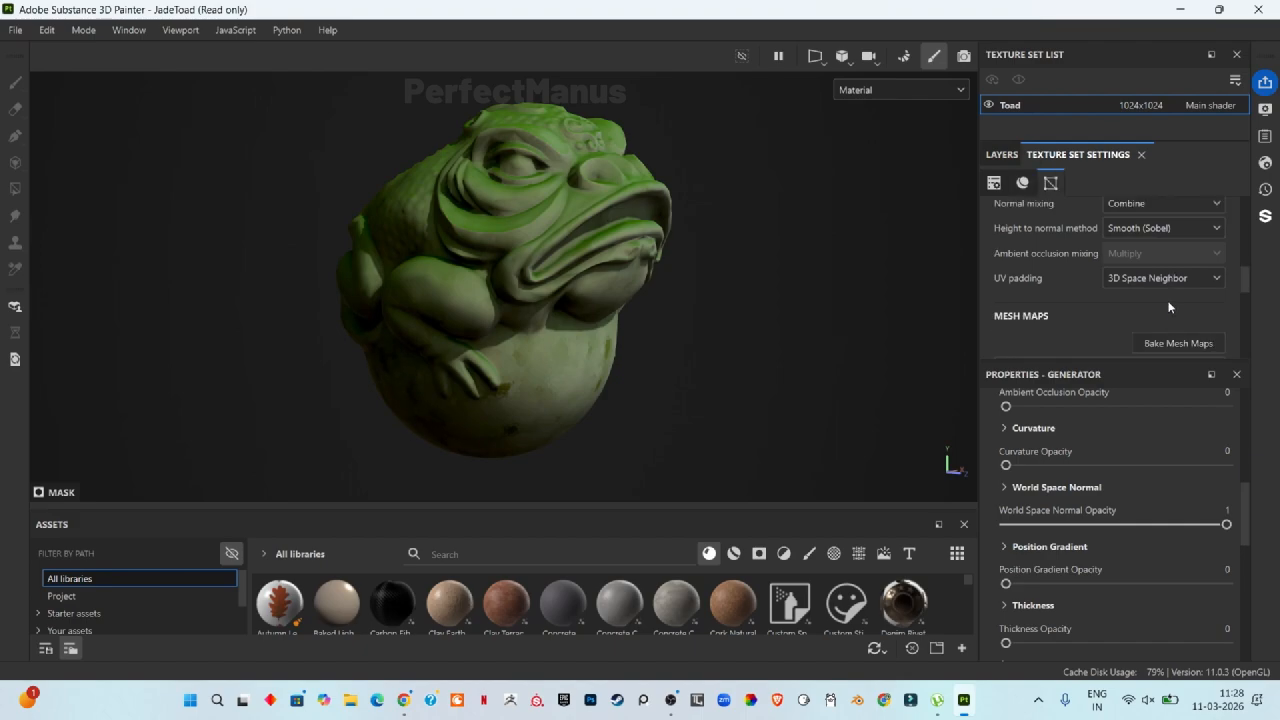
left_click(1001, 154)
Step: Preview the Mask, Ambient occlusion and Position channels in the viewport, then return to the Material view
left_click(904, 92)
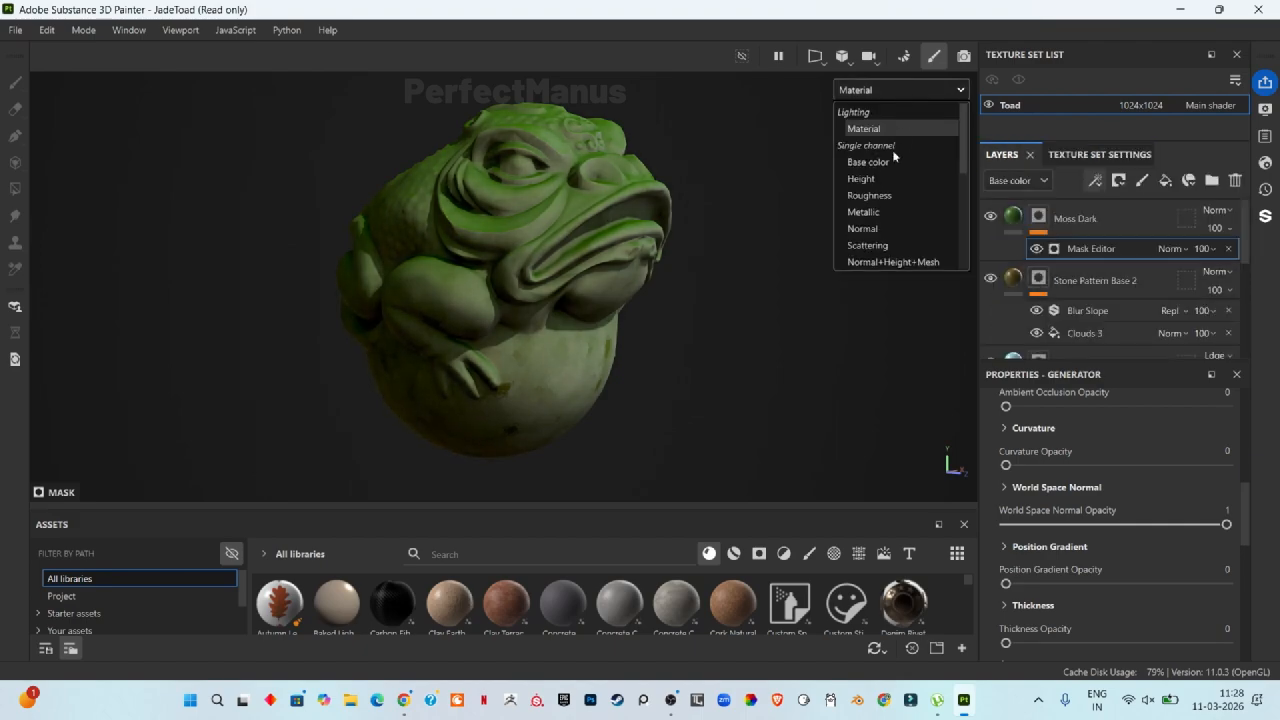
scroll(892, 215, "down", 3)
scroll(889, 200, "up", 3)
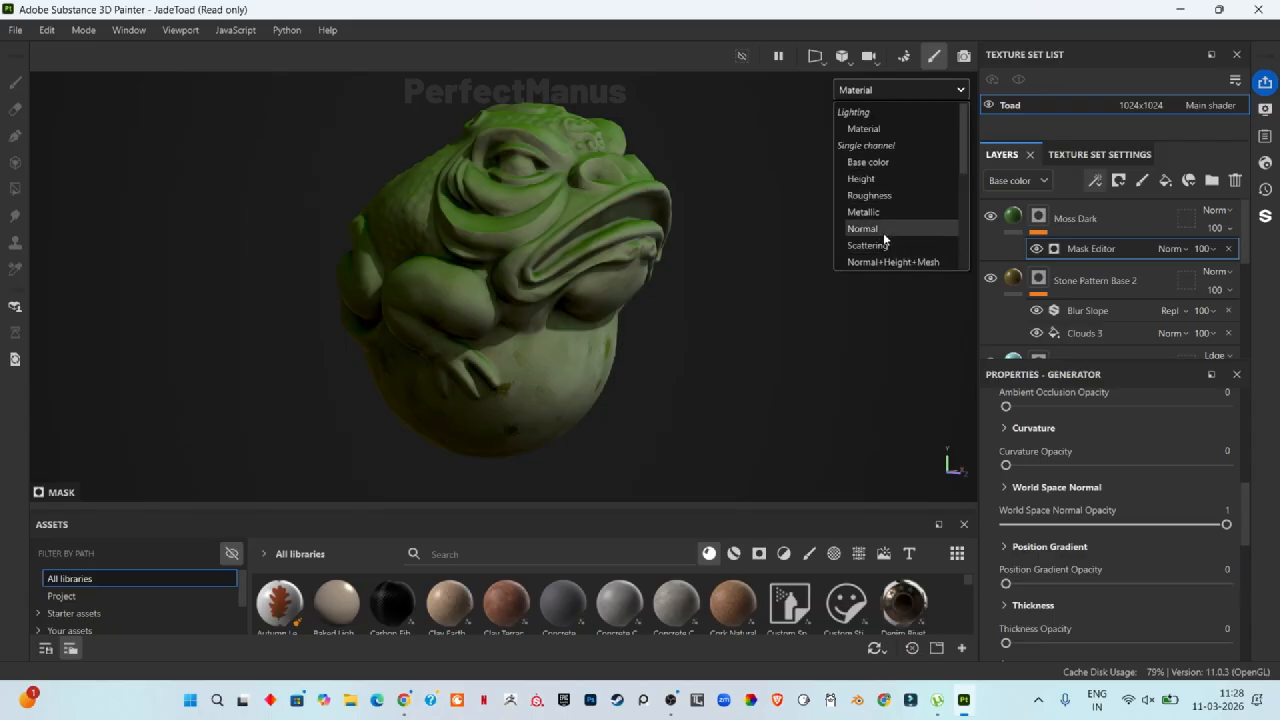
scroll(884, 238, "down", 2)
left_click(885, 233)
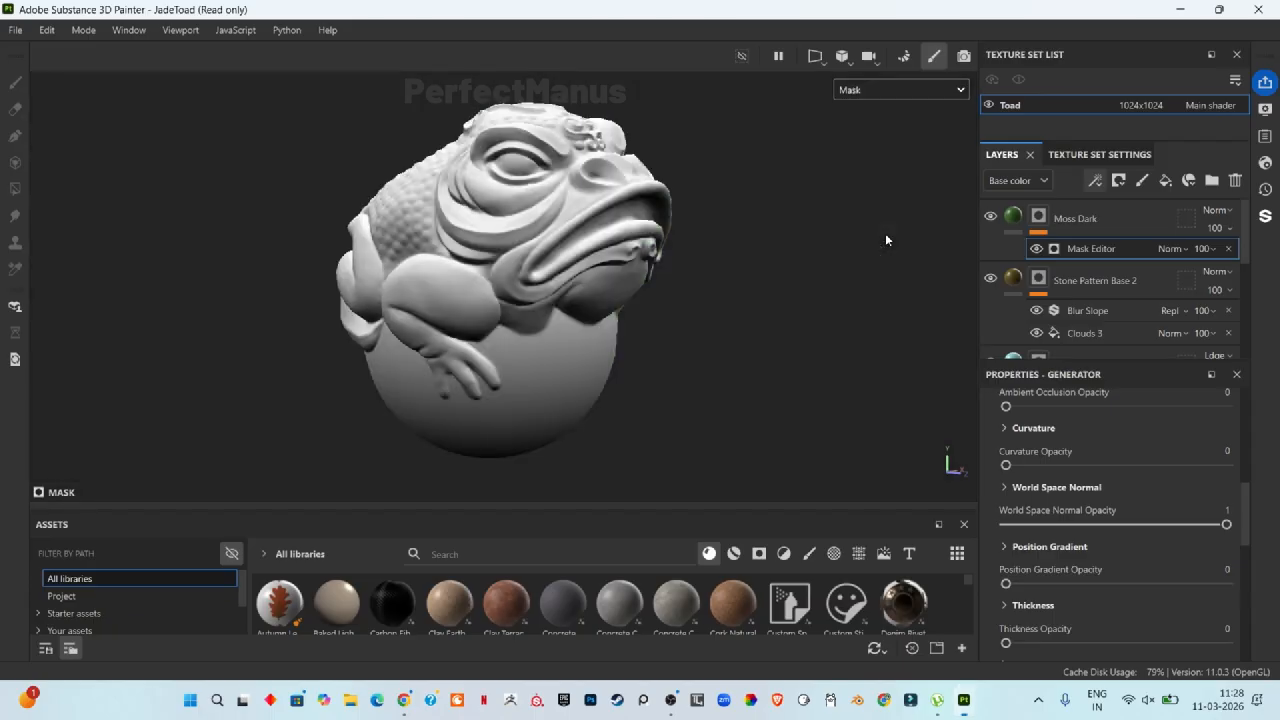
left_click(910, 89)
scroll(900, 211, "down", 2)
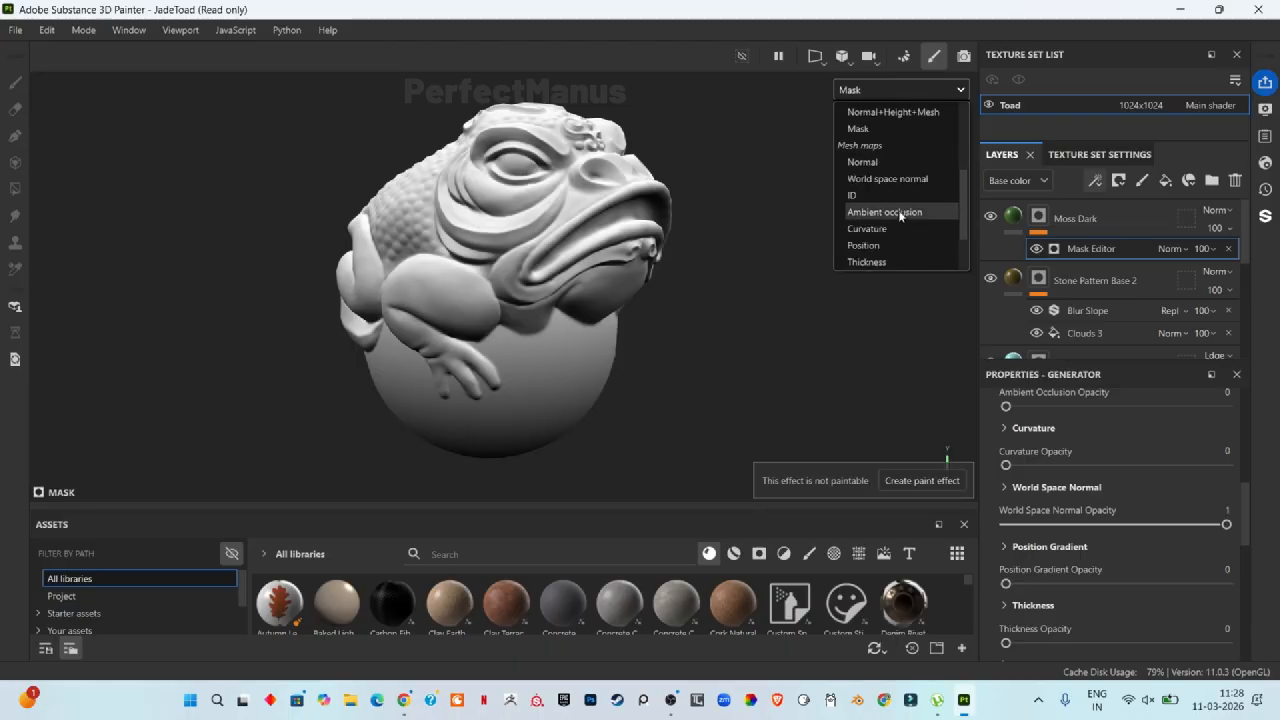
left_click(900, 212)
left_click(910, 90)
scroll(897, 229, "down", 2)
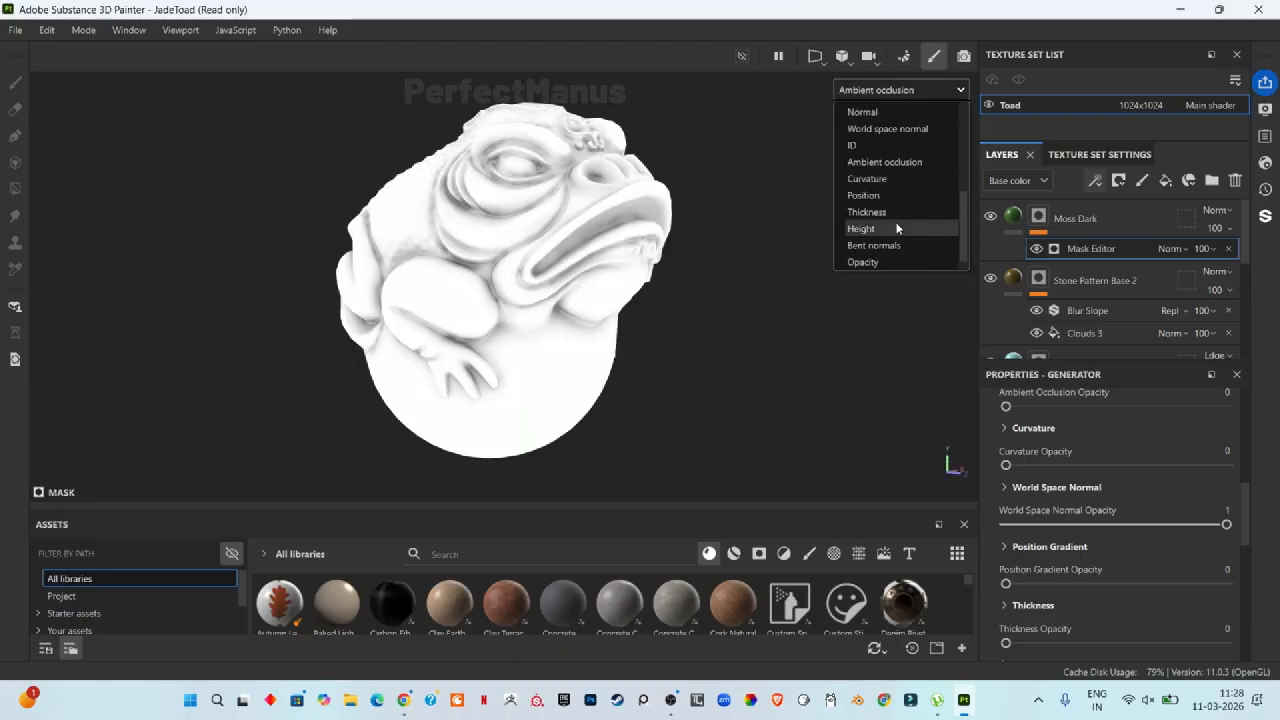
left_click(875, 196)
left_click(921, 89)
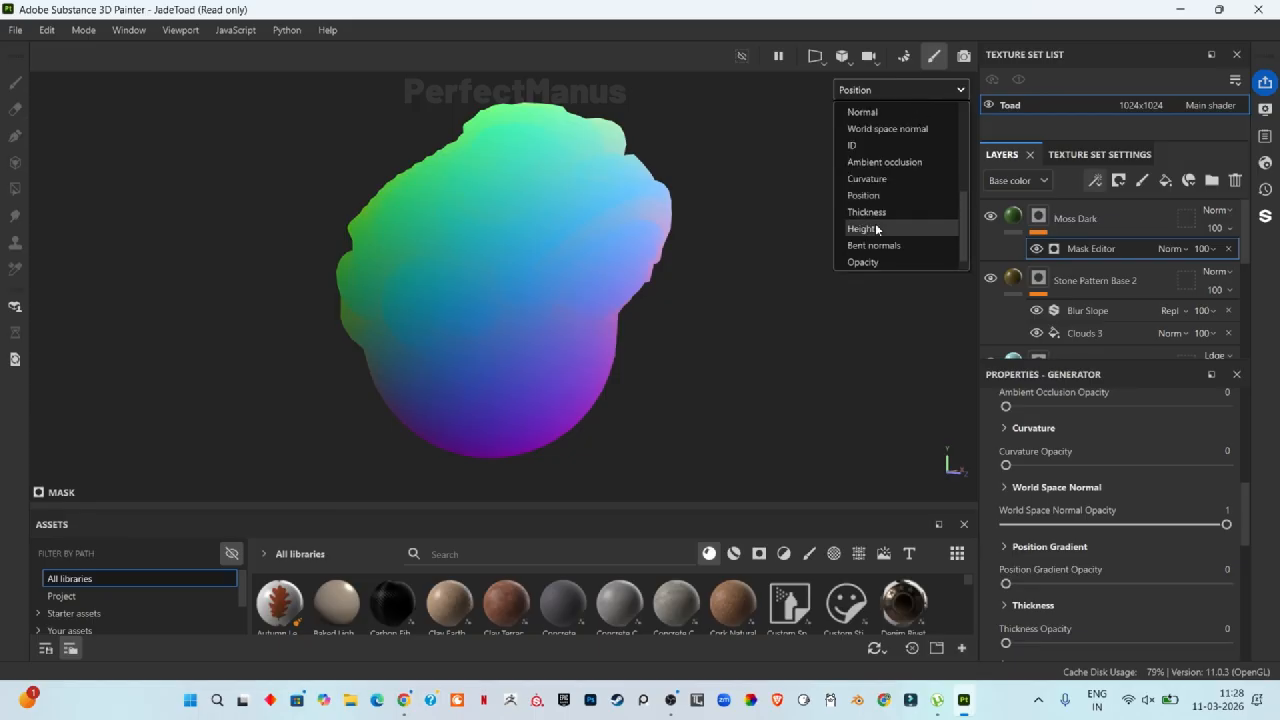
scroll(878, 246, "down", 1)
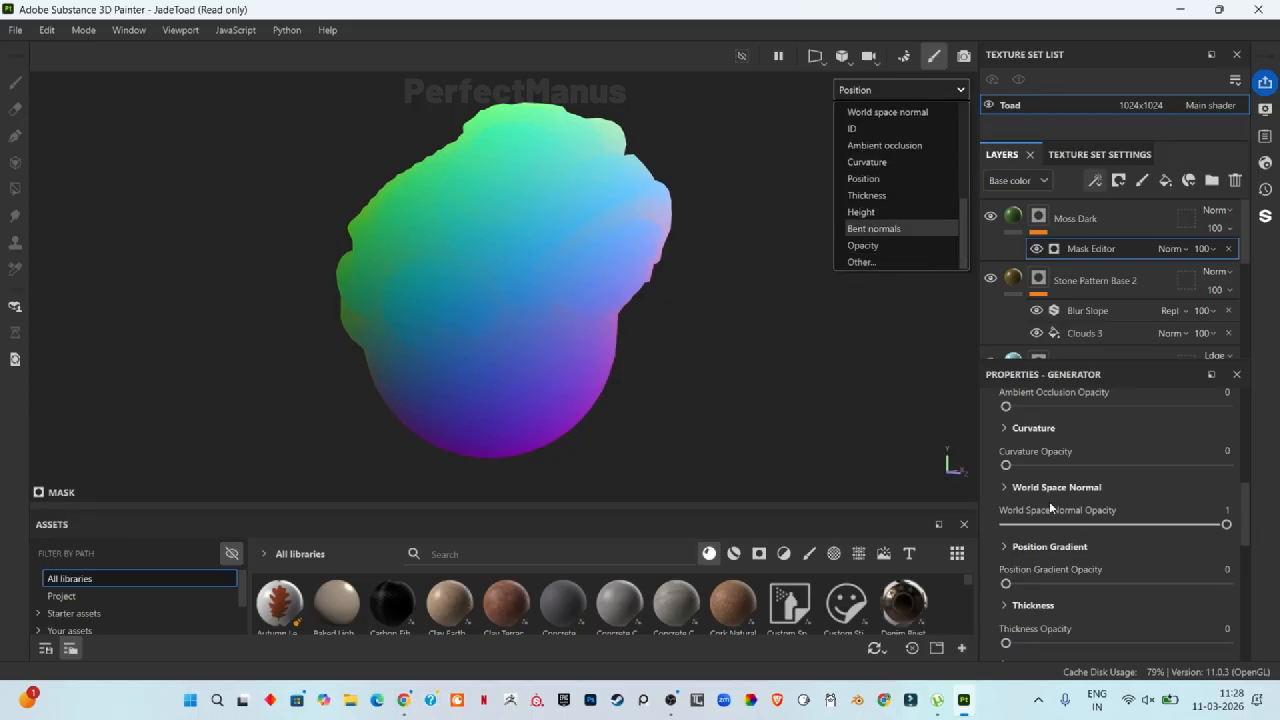
scroll(895, 134, "up", 5)
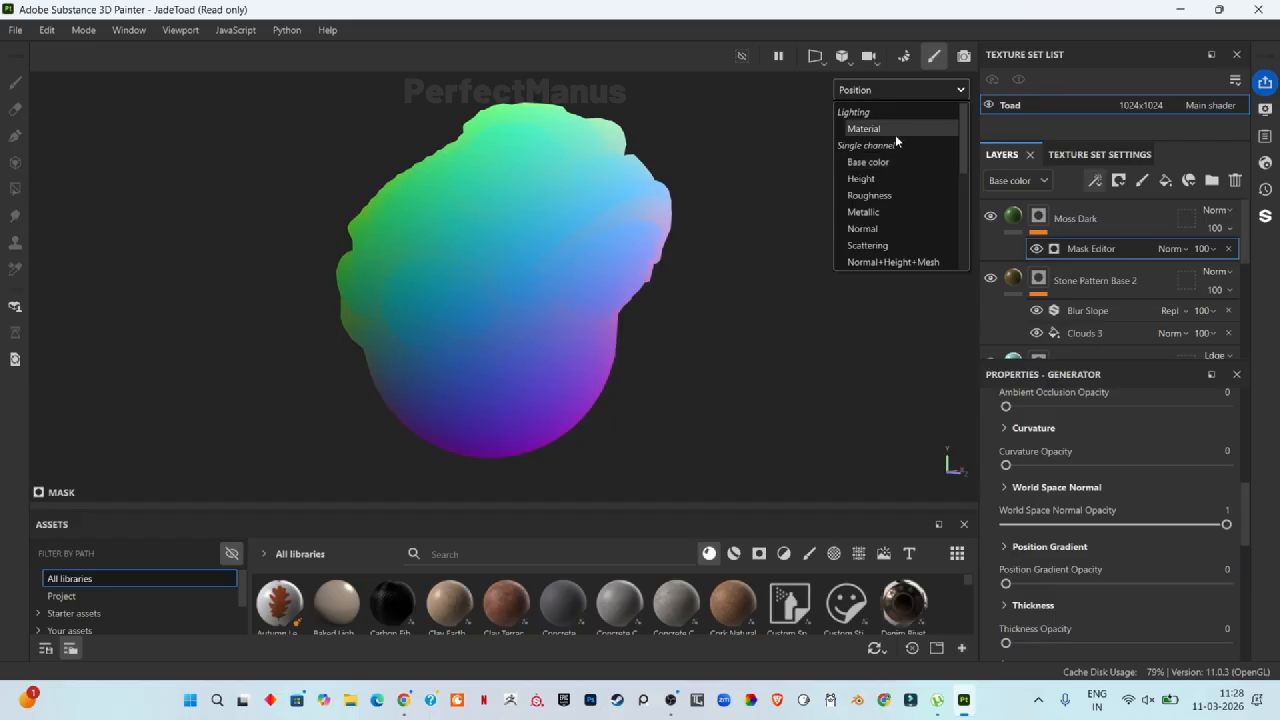
left_click(868, 129)
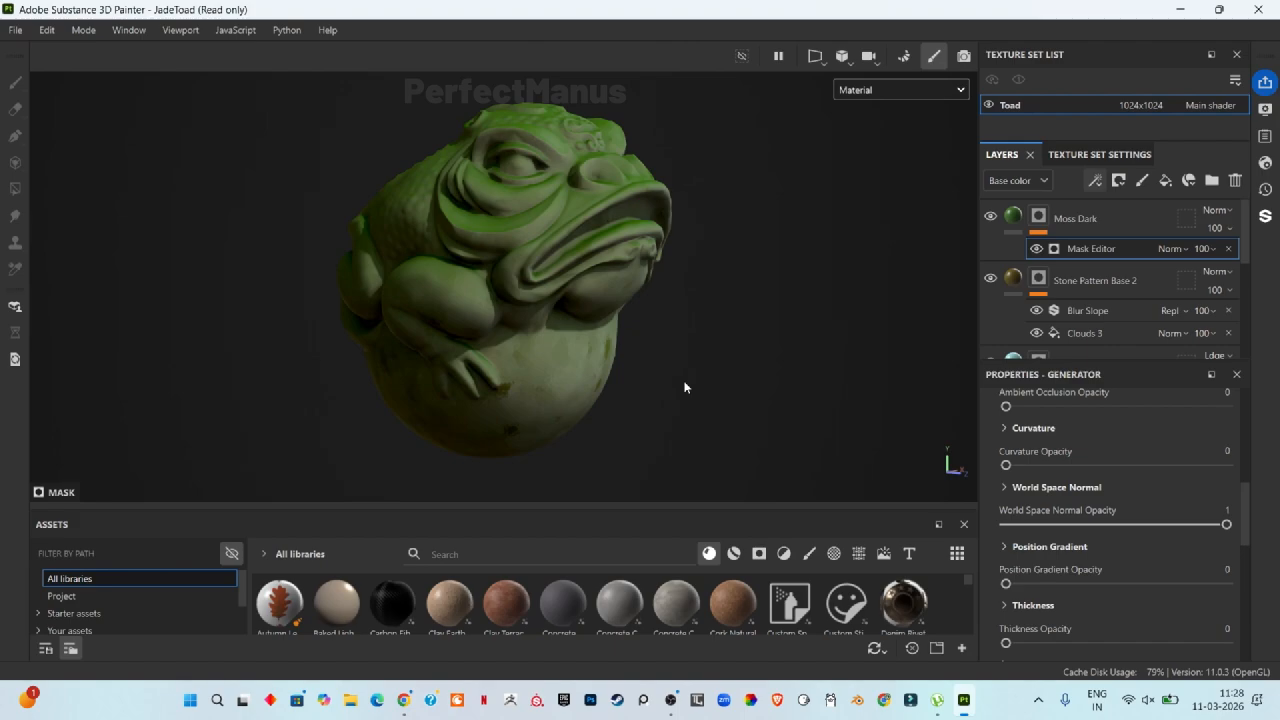
Step: Expand the World Space Normal options and set Top To Bottom to 0 and Front to Back to 1
left_click_drag(547, 430, 734, 360, "alt")
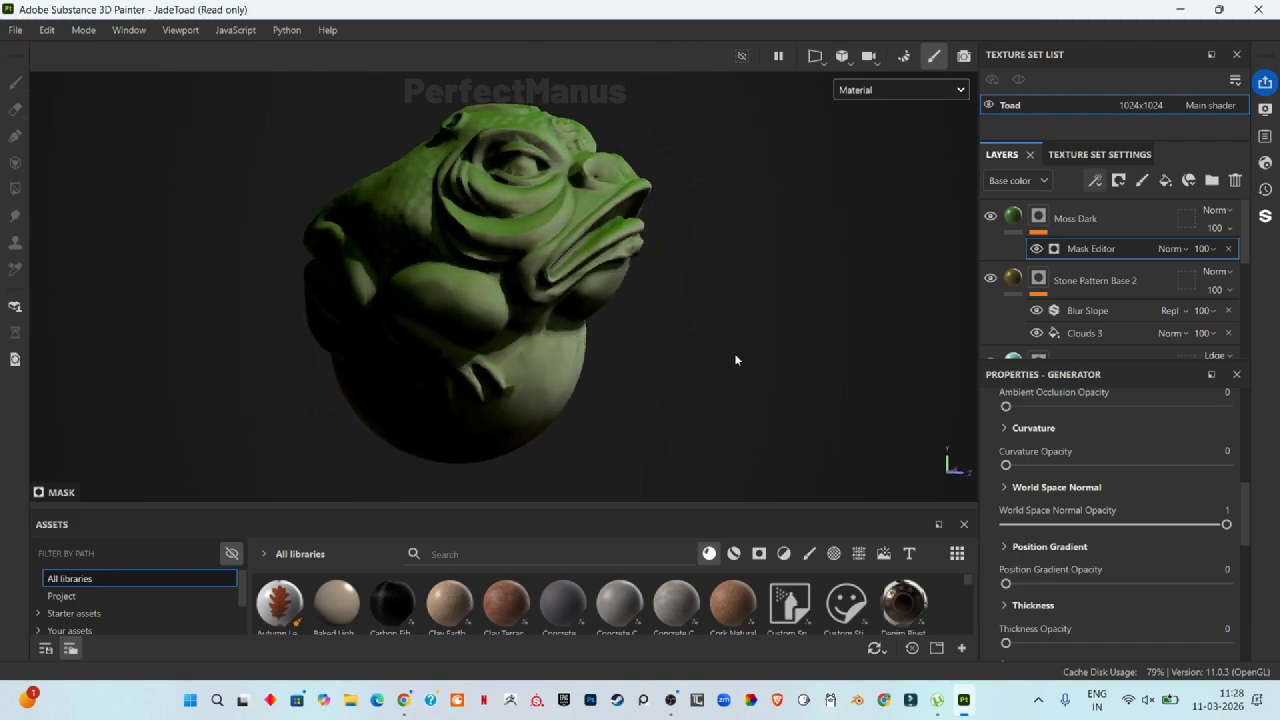
left_click_drag(708, 294, 810, 355, "alt")
mouse_move(1226, 524)
left_mouse_down()
mouse_move(1066, 524)
mouse_move(1226, 524)
left_mouse_up()
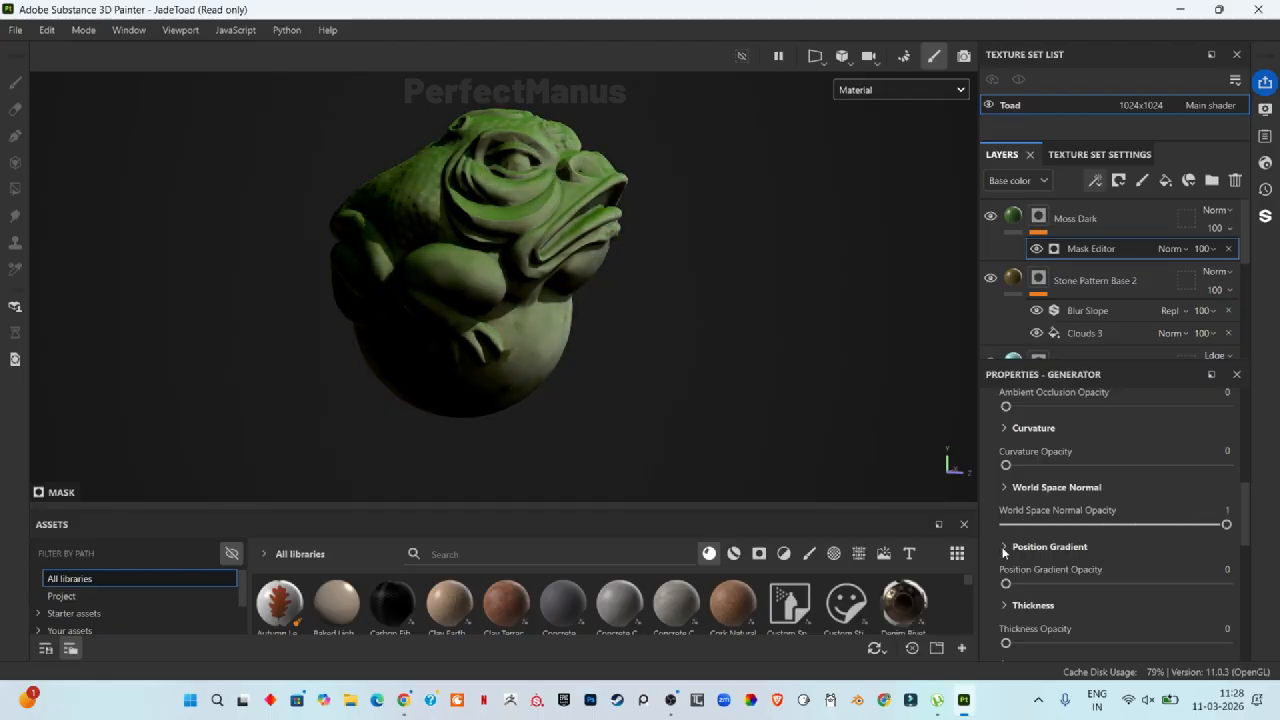
left_click(1005, 487)
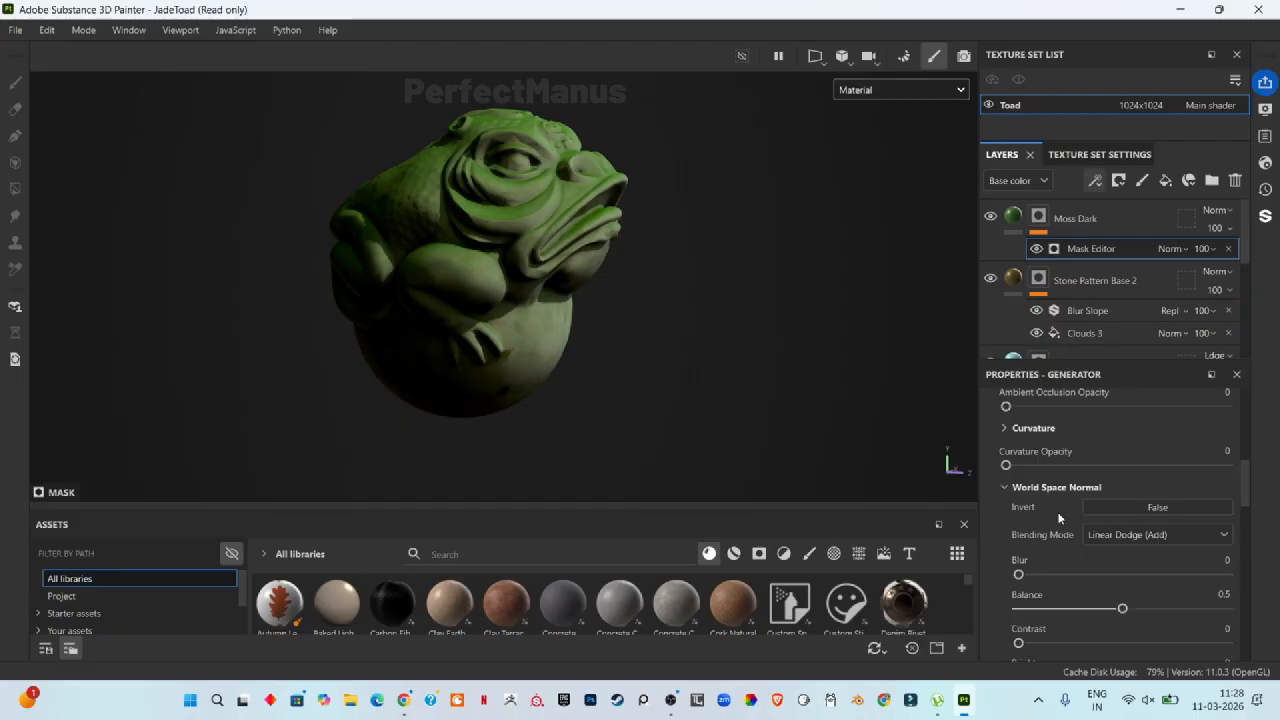
scroll(1050, 560, "down", 3)
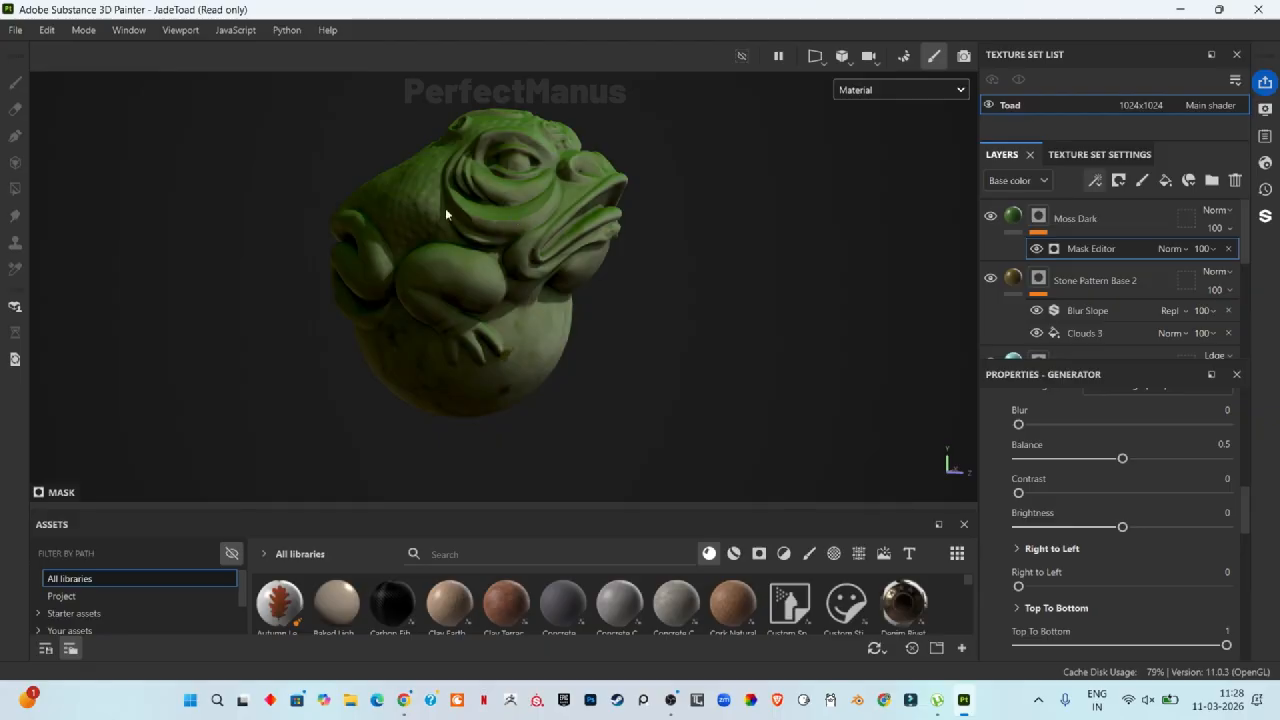
scroll(1100, 485, "down", 3)
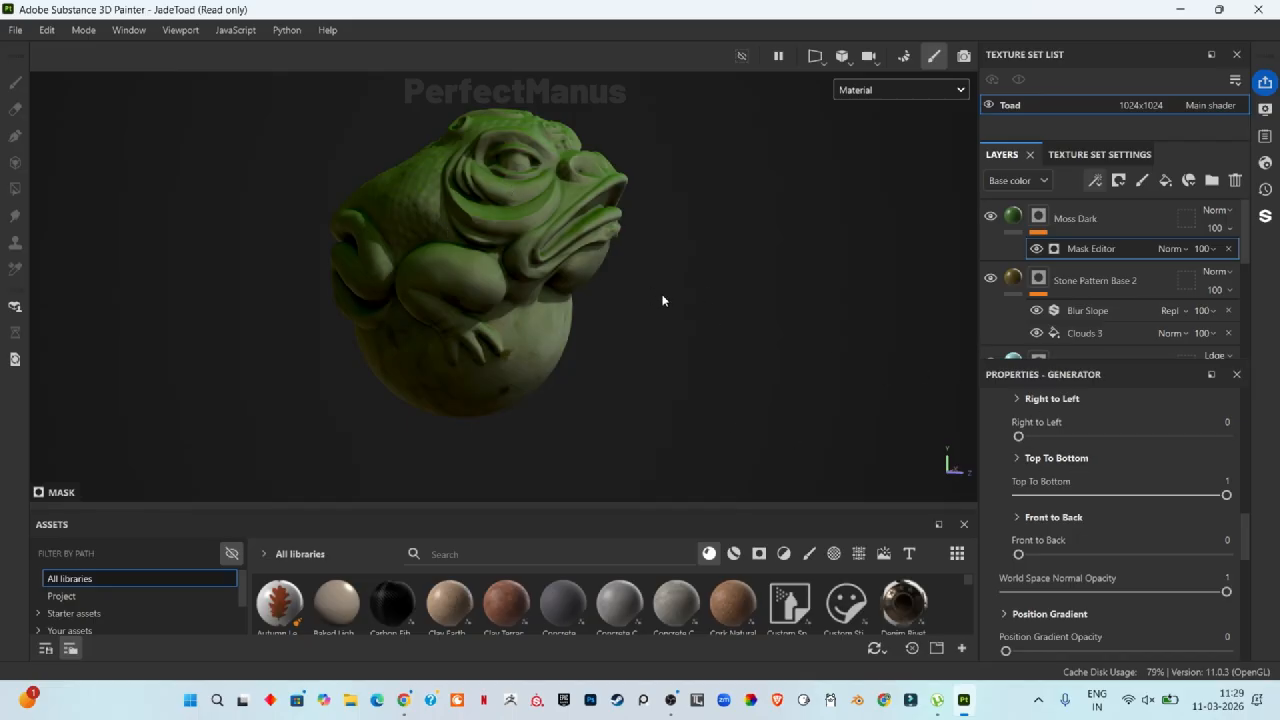
mouse_move(694, 283)
left_mouse_down("alt")
mouse_move(670, 420)
mouse_move(660, 357)
mouse_move(723, 200)
mouse_move(691, 271)
mouse_move(657, 277)
mouse_move(680, 274)
left_mouse_up("alt")
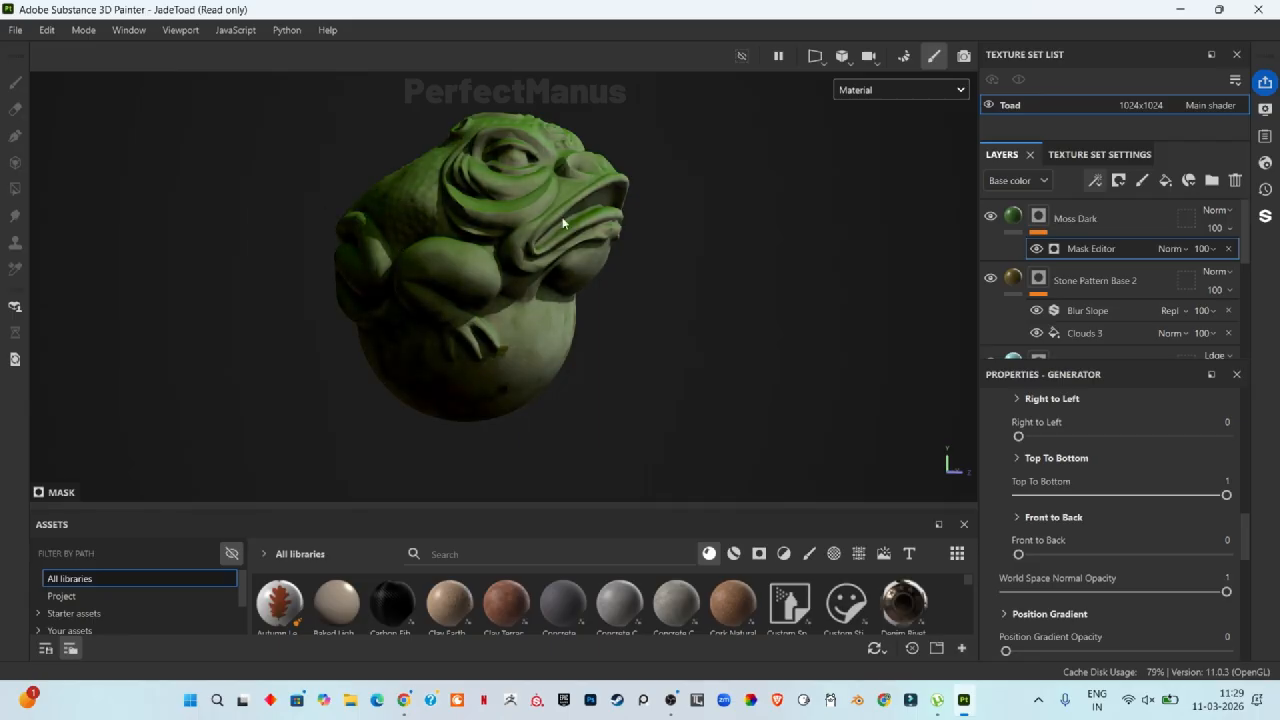
left_click_drag(571, 214, 747, 328, "alt")
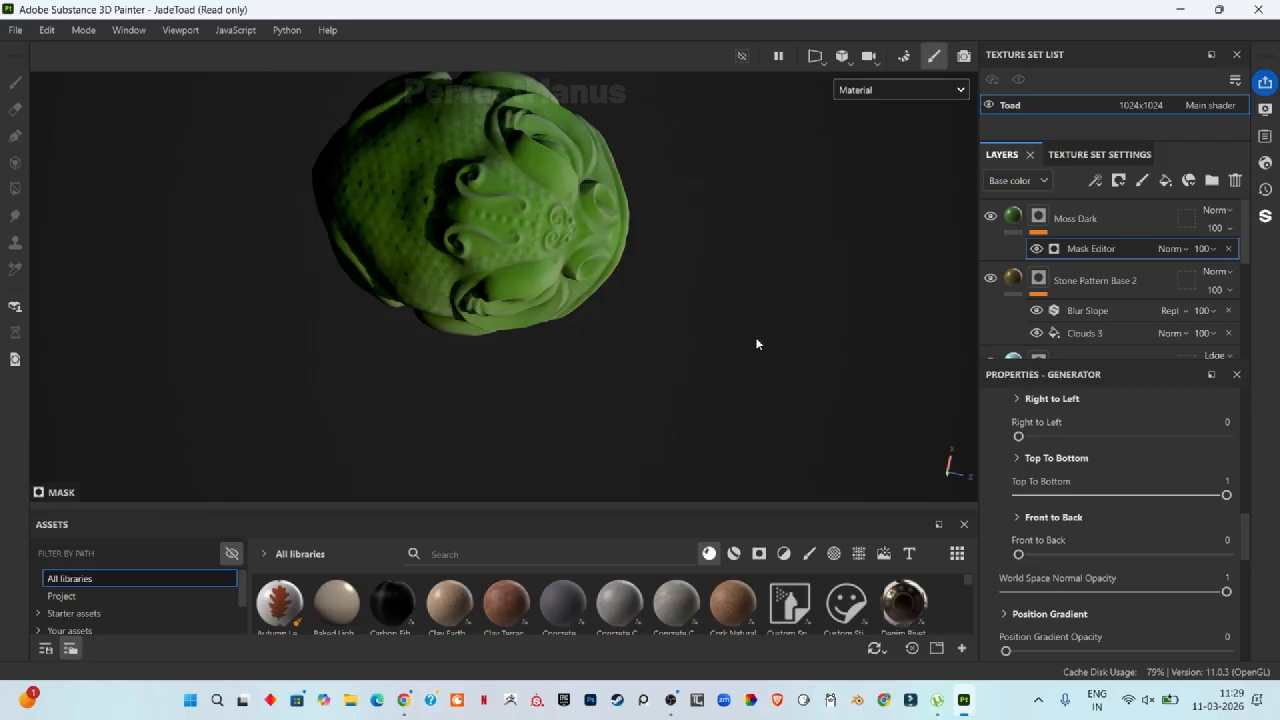
left_click_drag(757, 343, 634, 306, "alt")
scroll(670, 226, "up", 3)
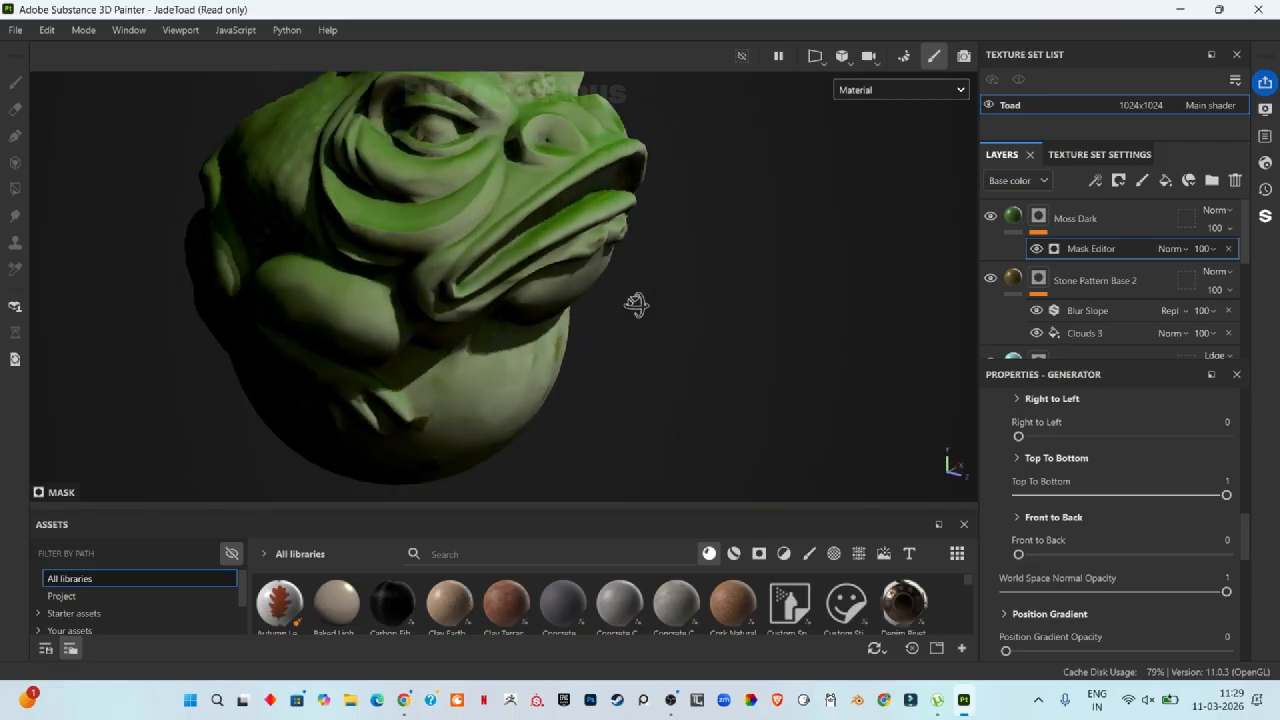
left_click_drag(1228, 496, 935, 497)
left_click_drag(1018, 555, 1276, 560)
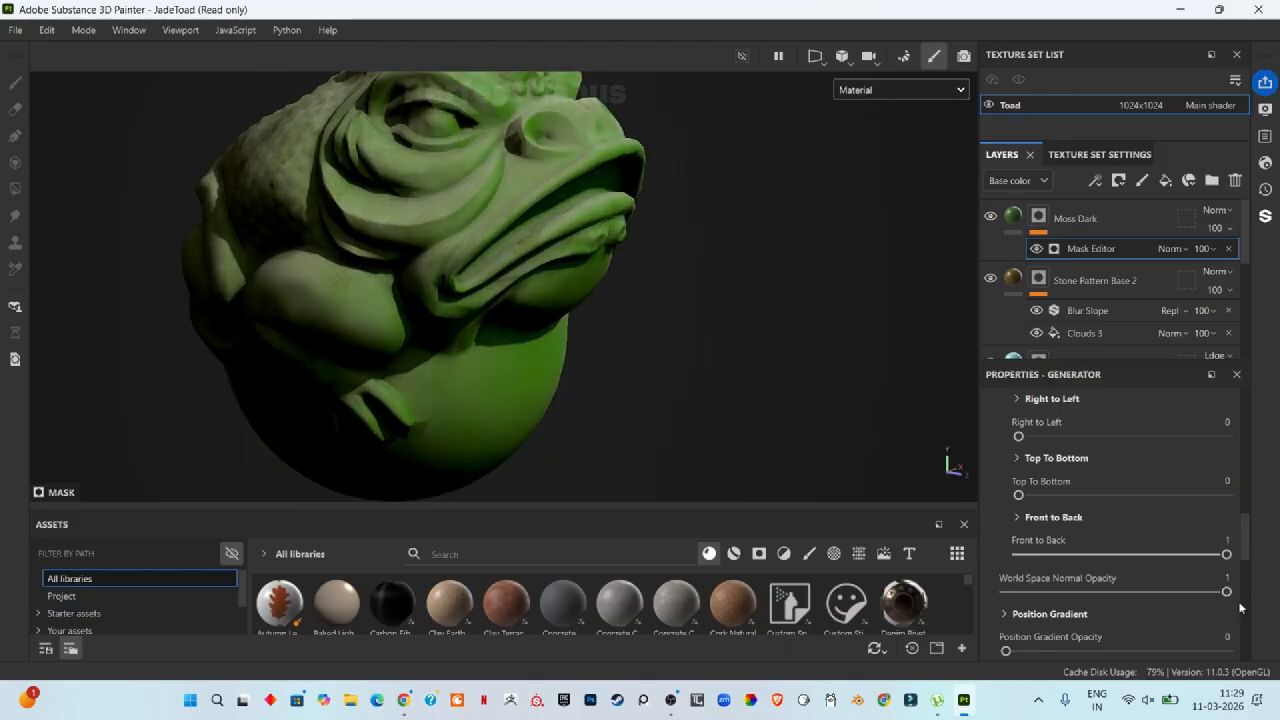
left_click_drag(1226, 555, 1226, 596)
Step: Set the Mask Editor's Global Blur to 1.21
scroll(1019, 495, "up", 2)
scroll(1191, 558, "up", 5)
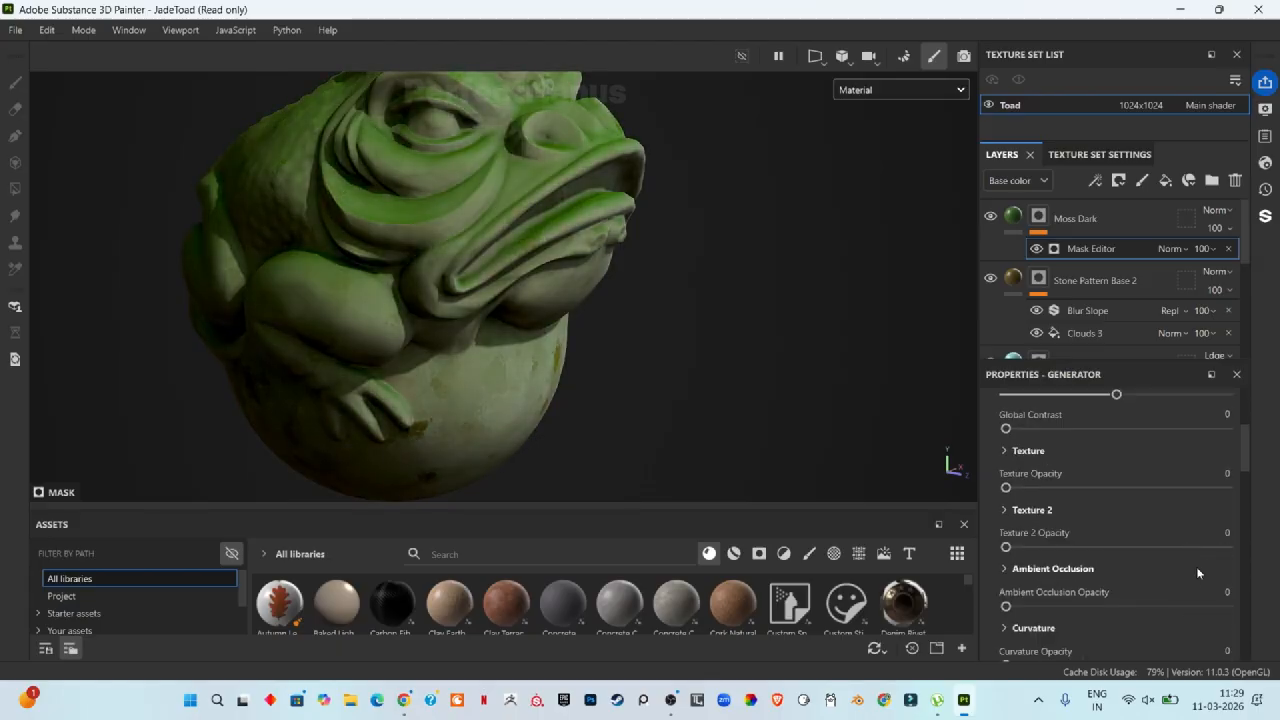
scroll(1192, 568, "up", 4)
mouse_move(1005, 560)
left_mouse_down()
mouse_move(1183, 556)
mouse_move(1021, 566)
left_mouse_up()
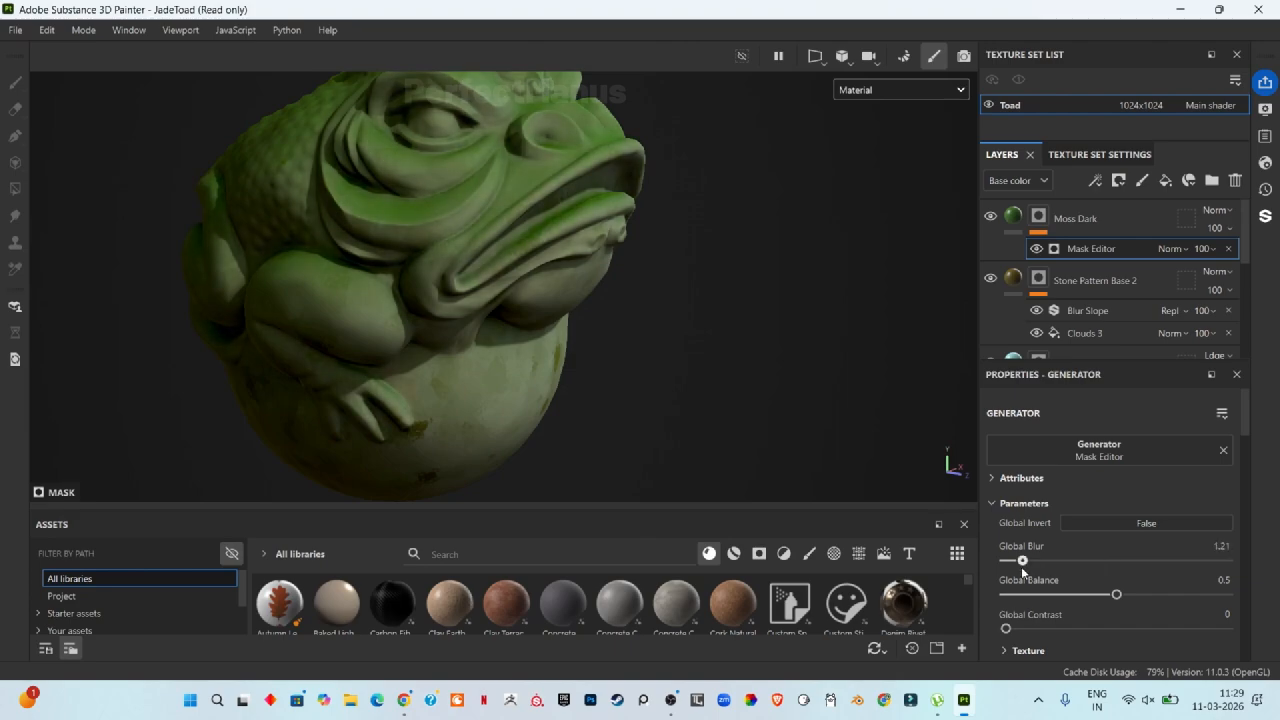
scroll(1021, 568, "down", 5)
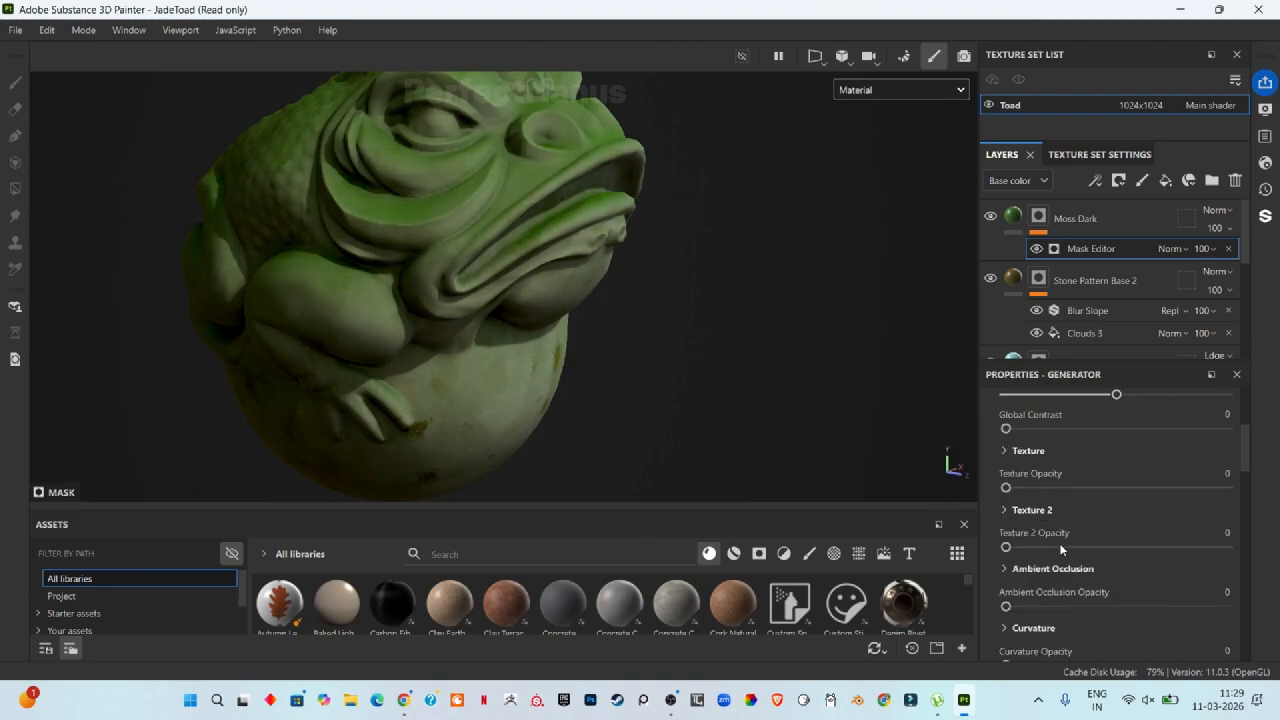
scroll(1066, 610, "up", 2)
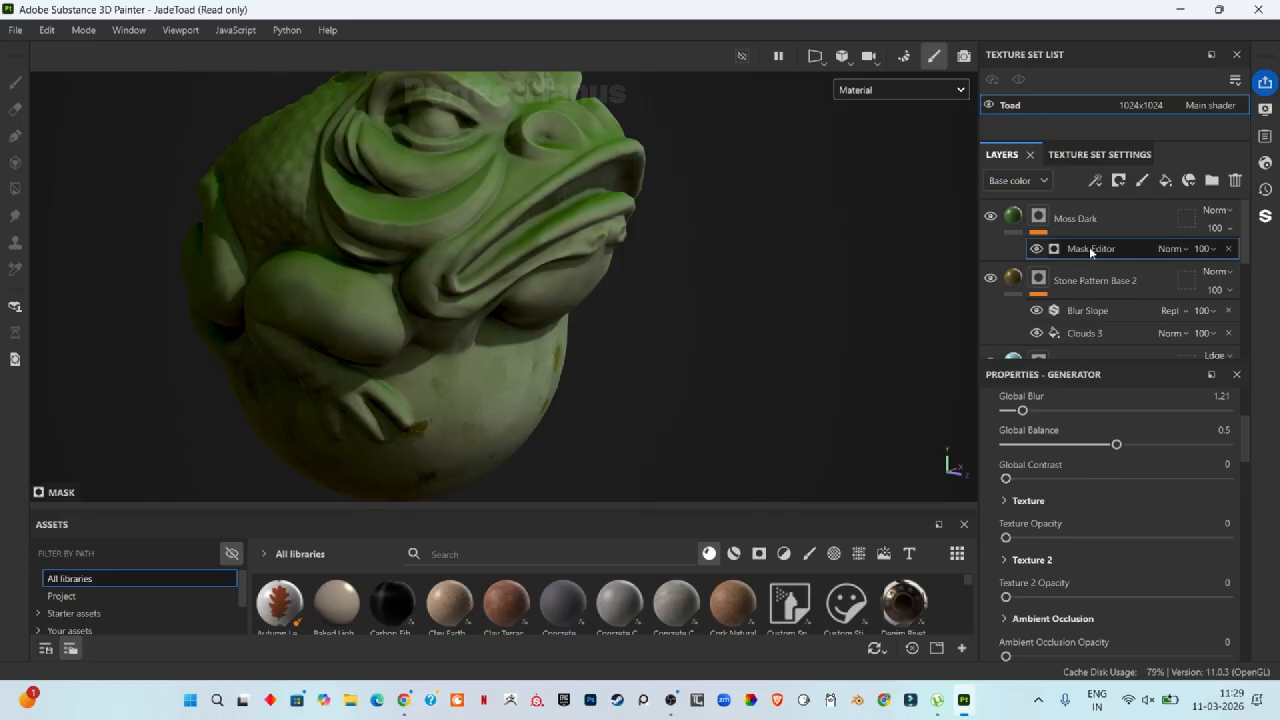
Step: Set the Mask Editor's Global Balance to 0.33, Global Contrast to 0.64 and Global Blur to 0
scroll(1084, 542, "down", 2)
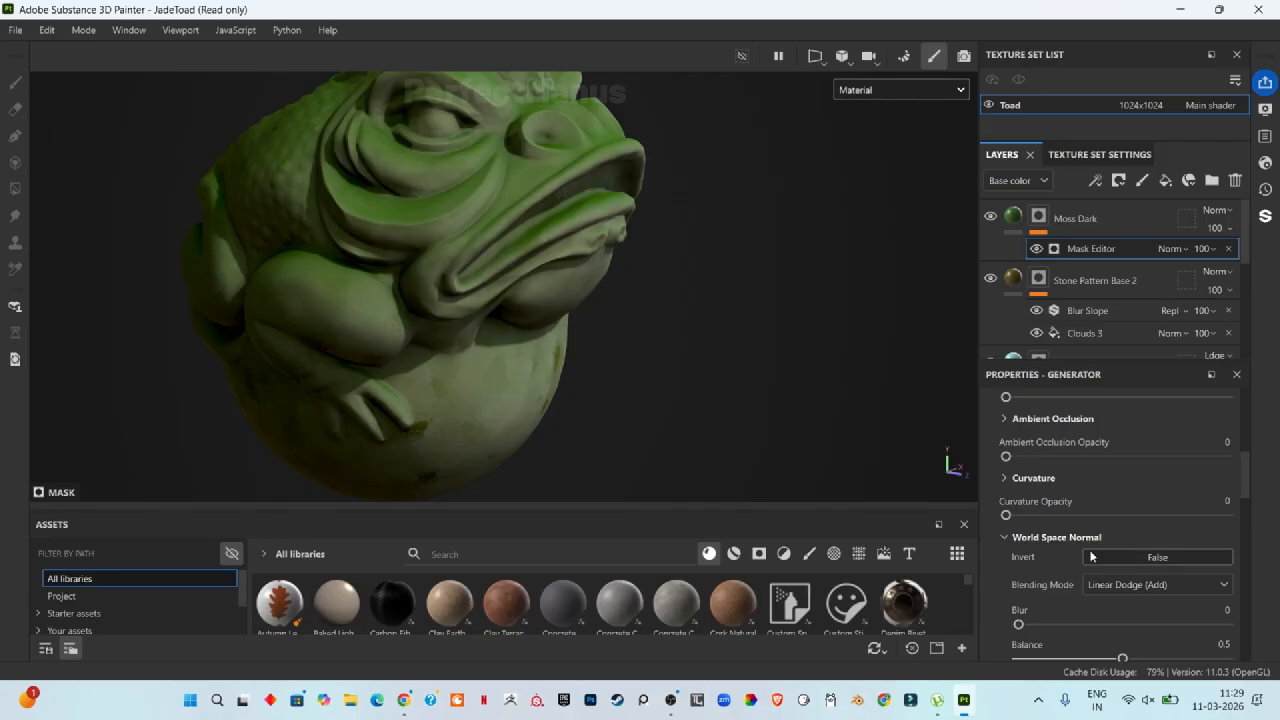
scroll(1094, 551, "up", 3)
scroll(1097, 510, "down", 1)
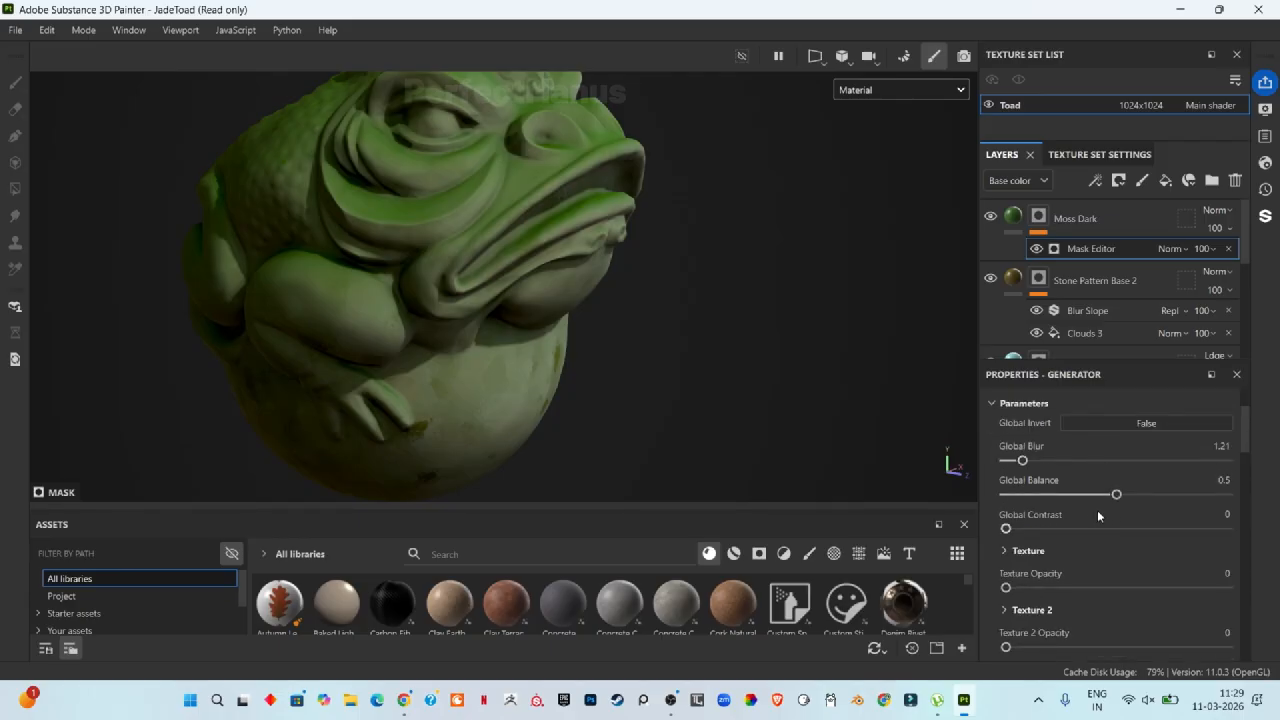
scroll(1097, 510, "up", 1)
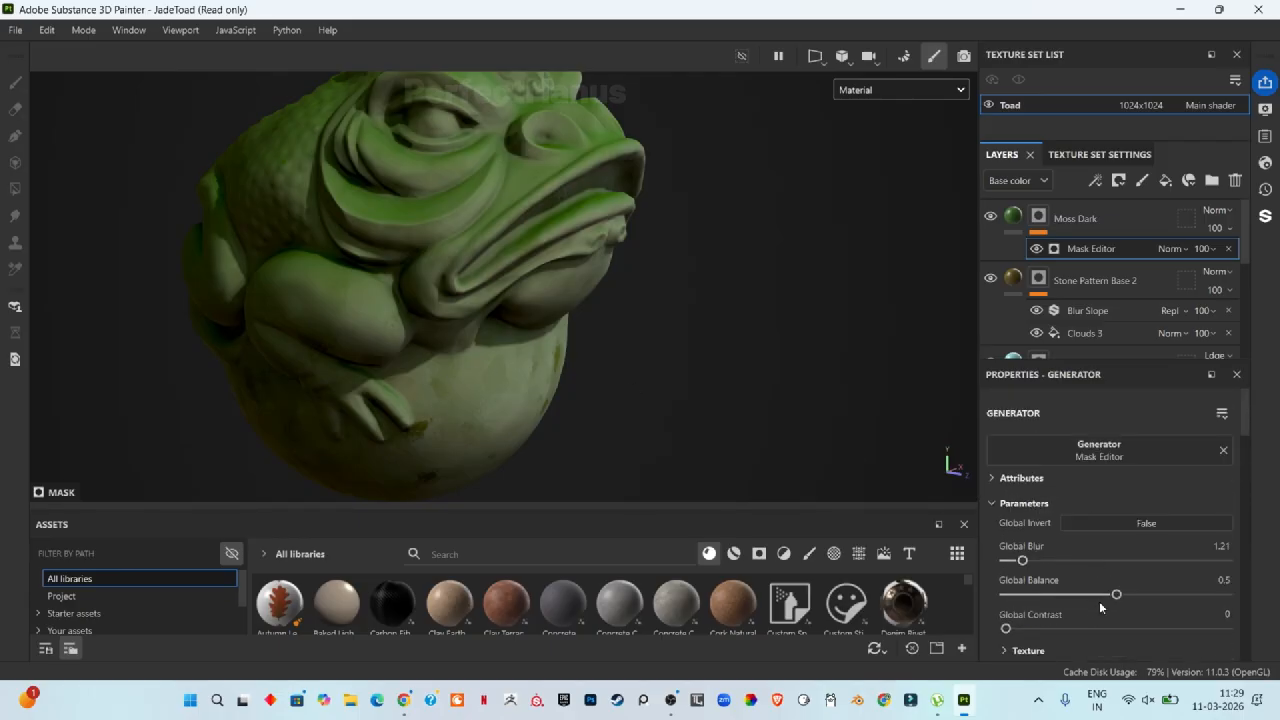
left_click_drag(1028, 628, 1089, 597)
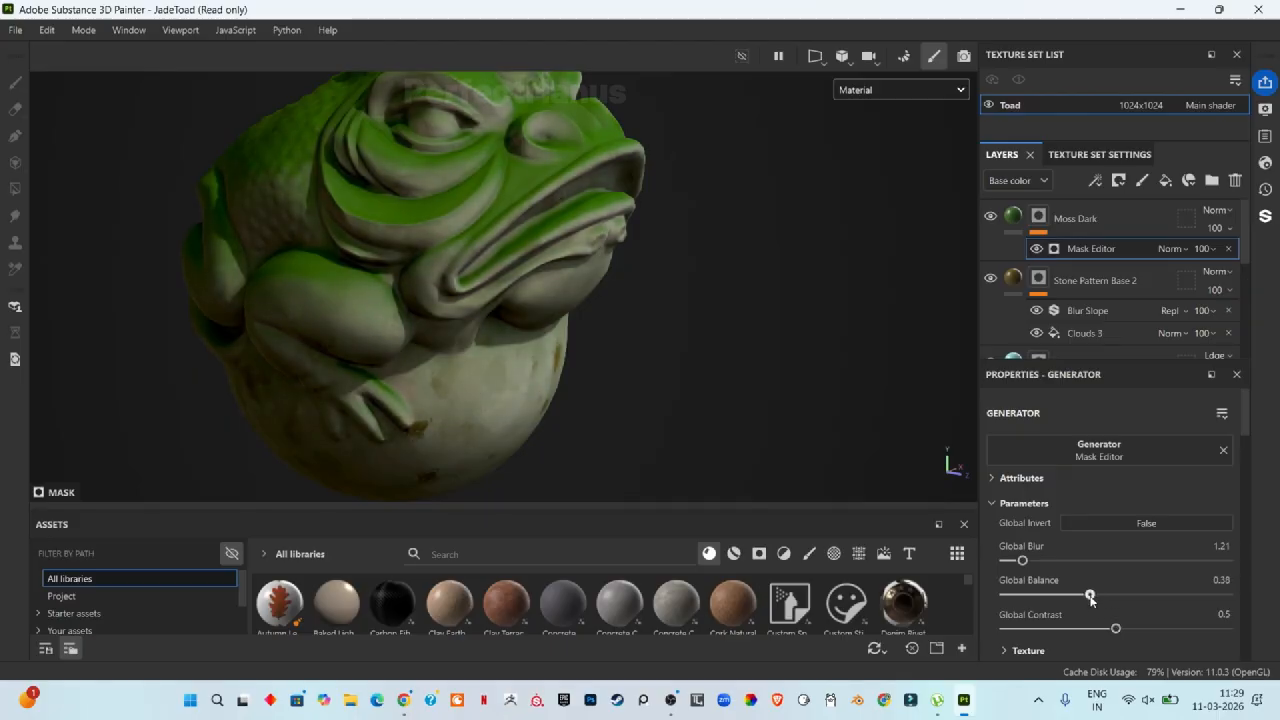
mouse_move(1022, 561)
left_mouse_down()
mouse_move(1008, 561)
mouse_move(1019, 560)
left_mouse_up()
left_click_drag(1085, 597, 1262, 613)
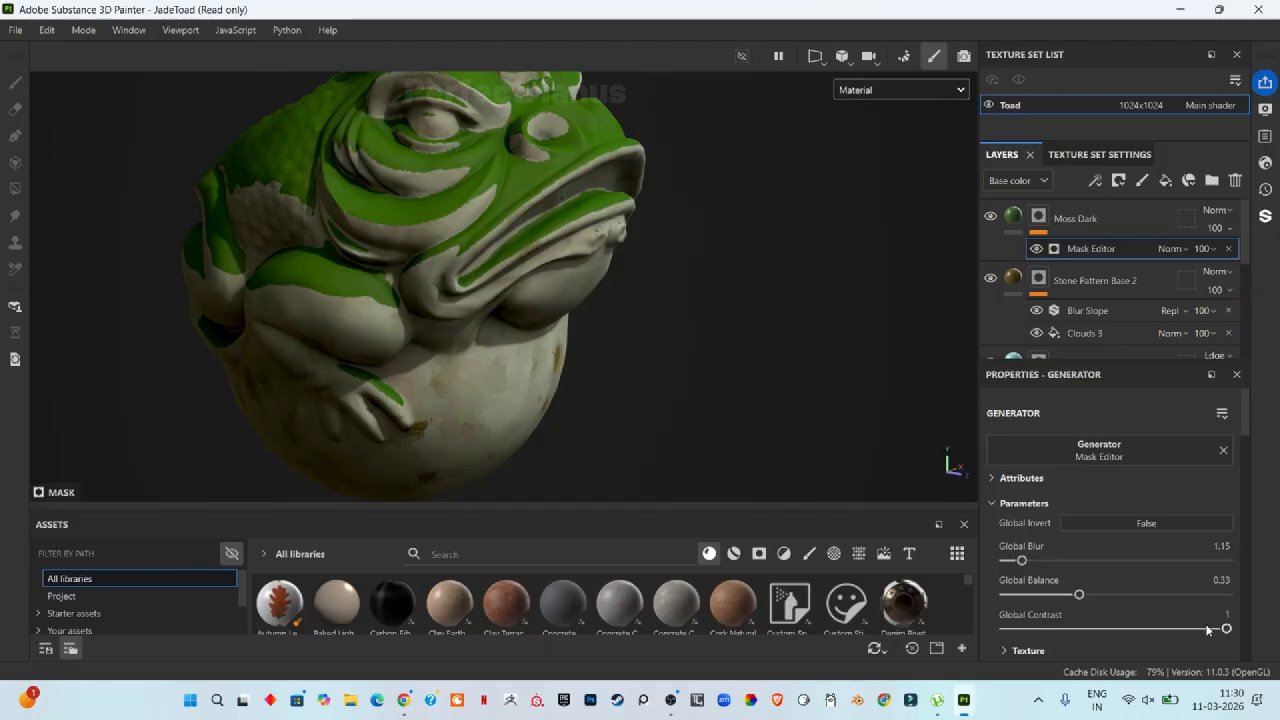
left_click_drag(1226, 628, 1147, 629)
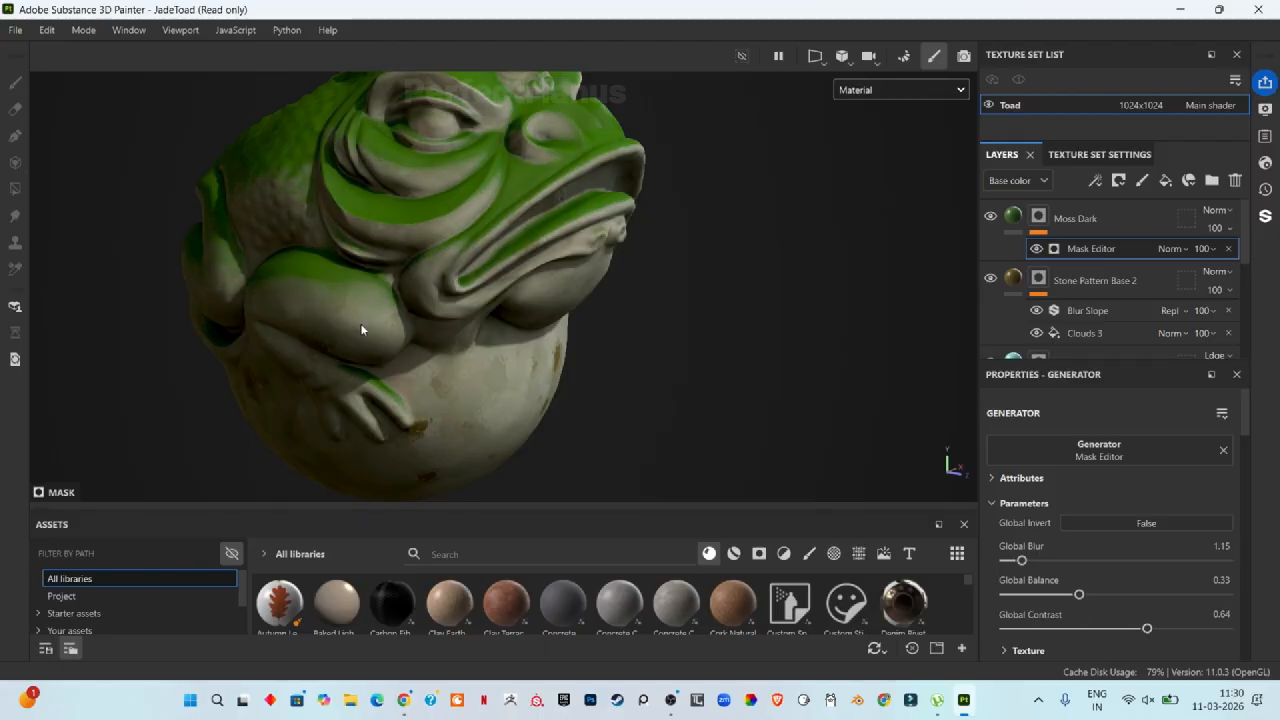
mouse_move(1021, 560)
left_mouse_down()
mouse_move(1234, 532)
mouse_move(1110, 560)
mouse_move(1004, 562)
left_mouse_up()
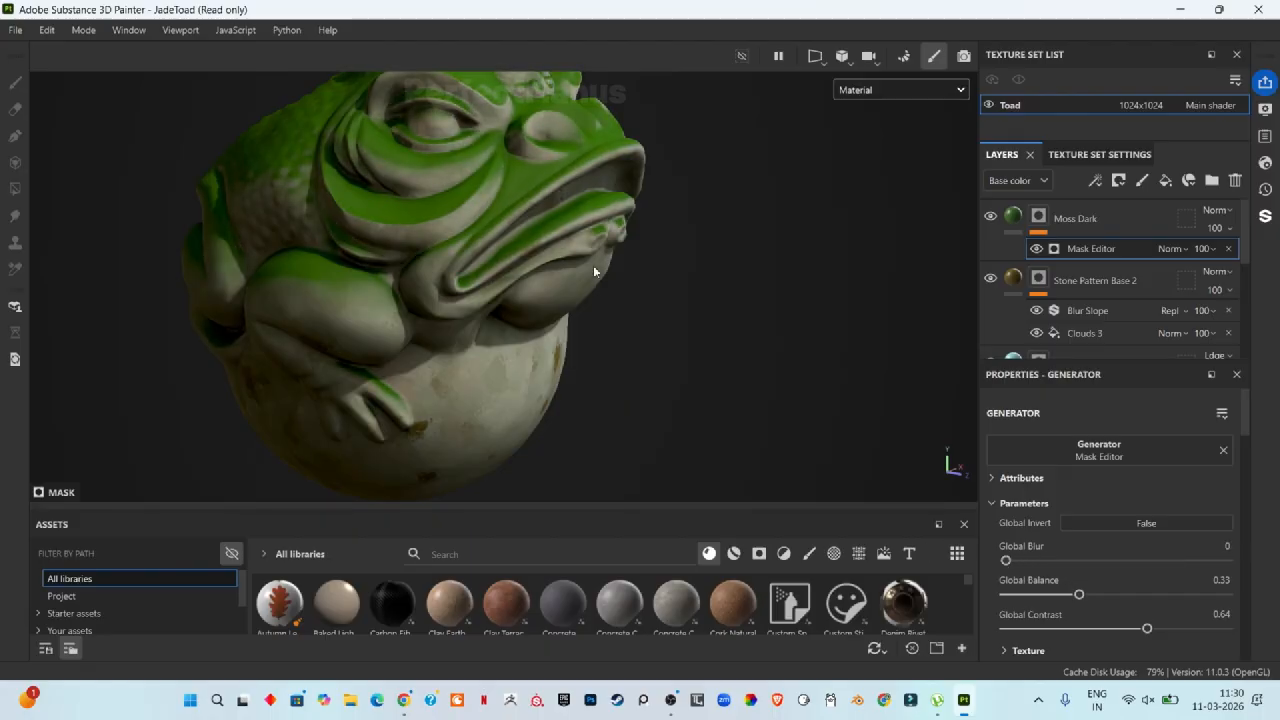
Step: Add a Blur Slope filter above the Mask Editor in the Moss Dark layer's mask
scroll(410, 170, "up", 6)
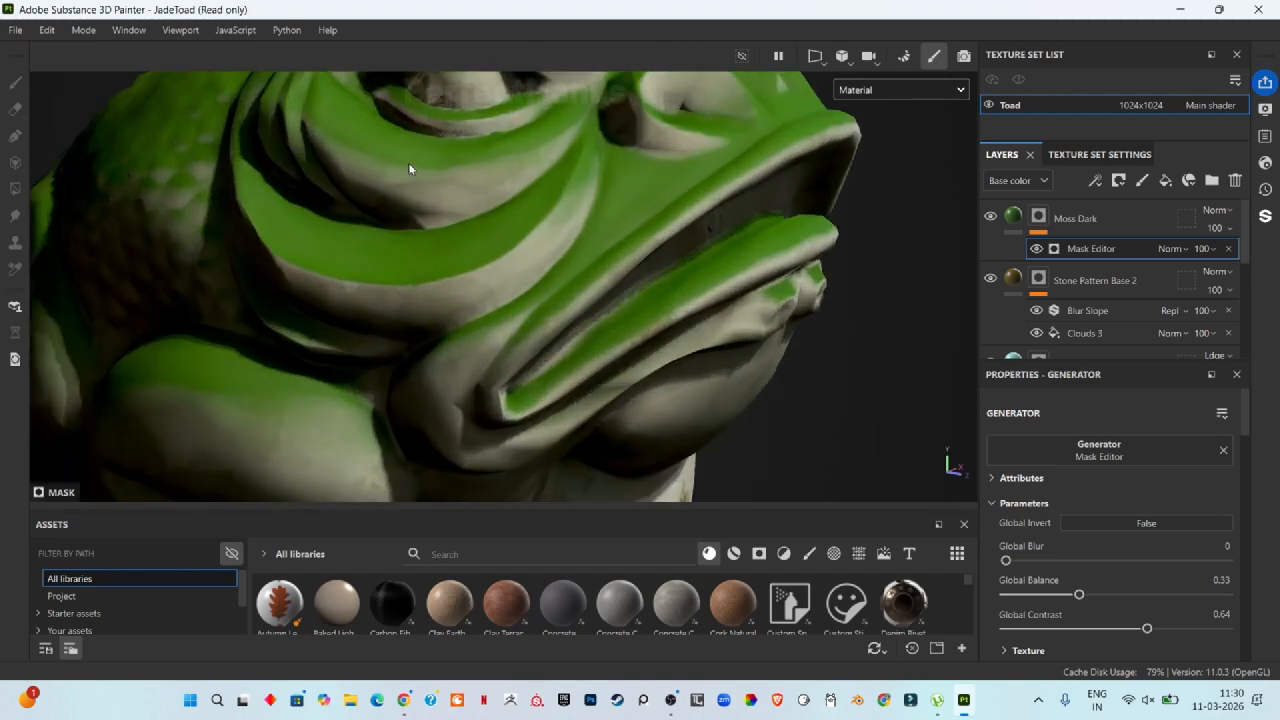
scroll(520, 216, "up", 3)
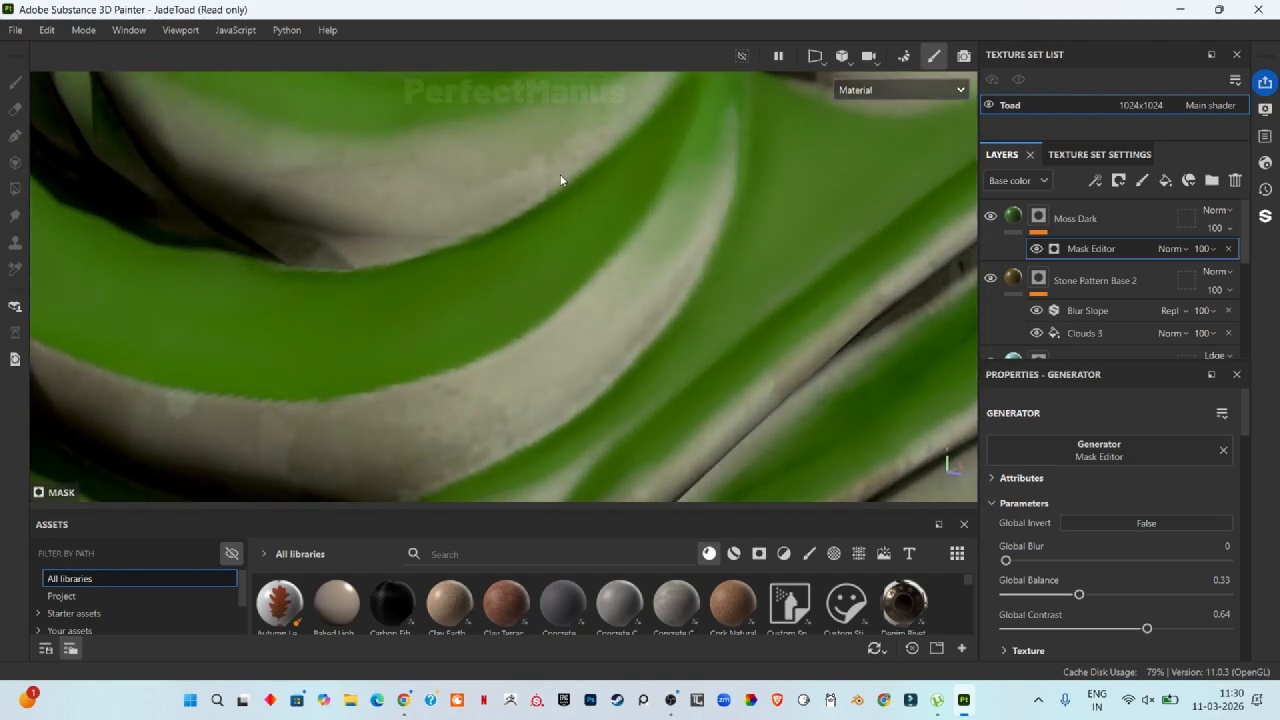
scroll(495, 220, "down", 3)
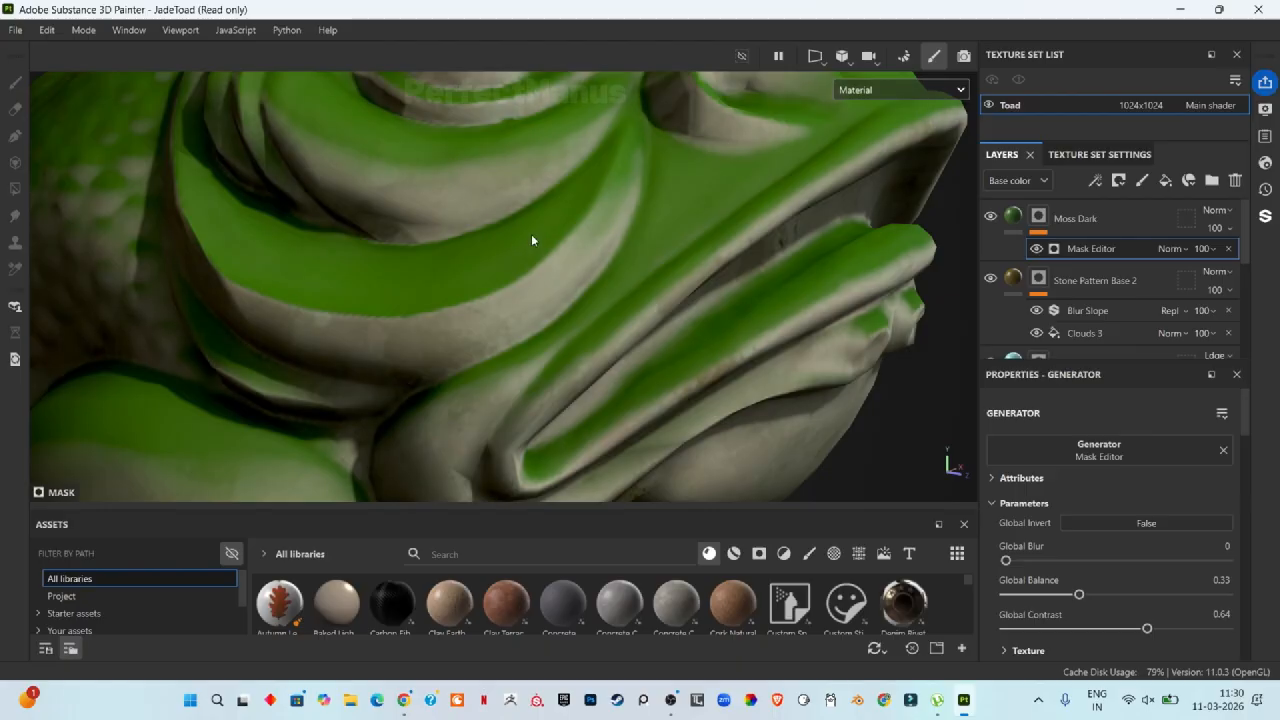
left_click(1095, 180)
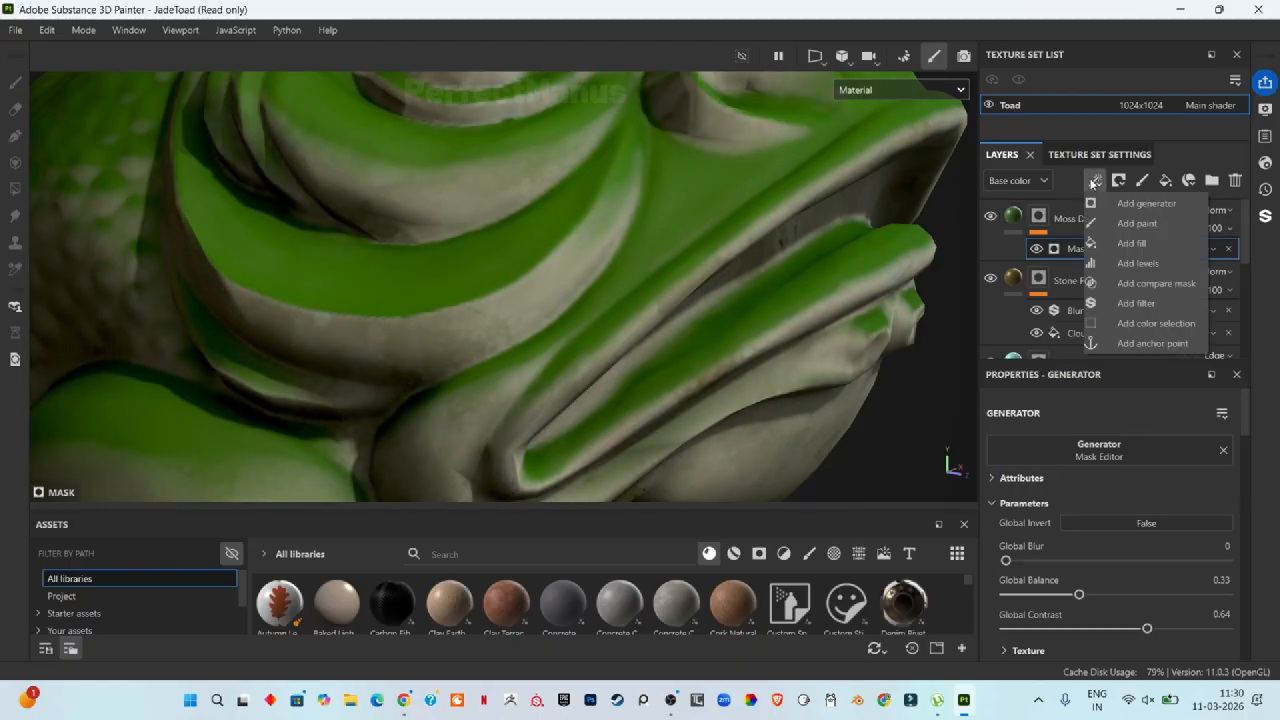
left_click(1133, 305)
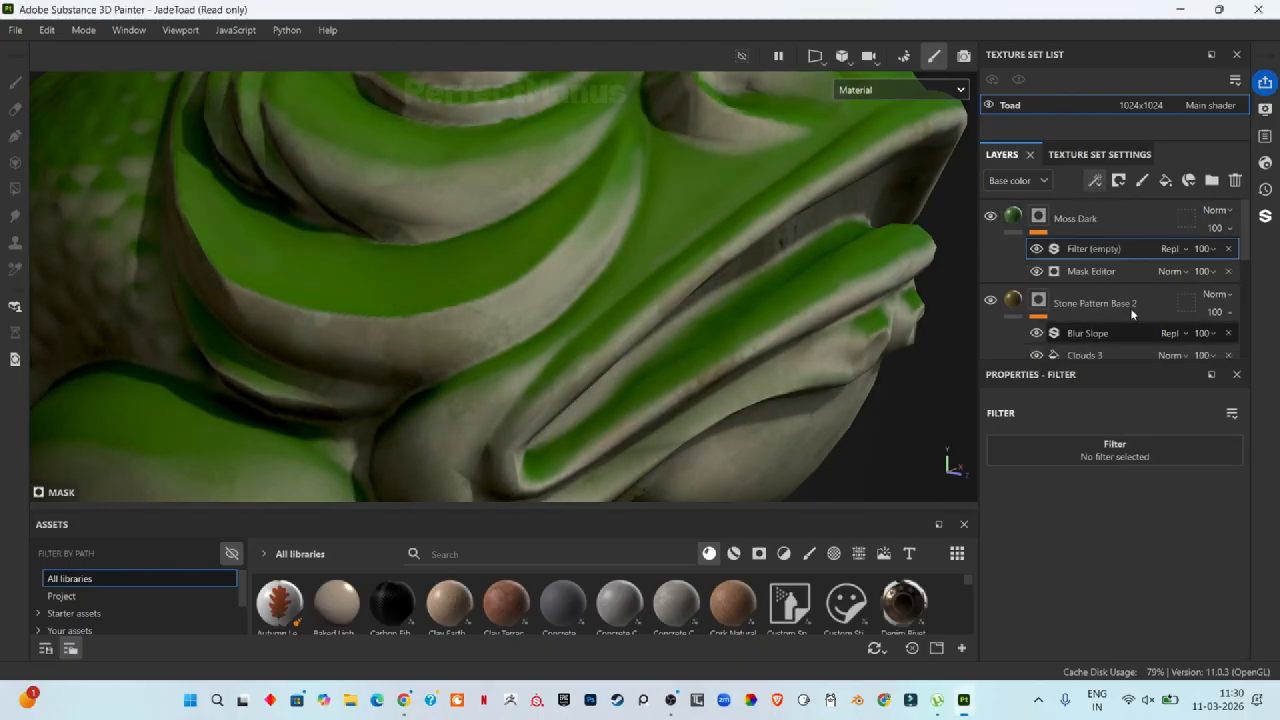
left_click(1080, 458)
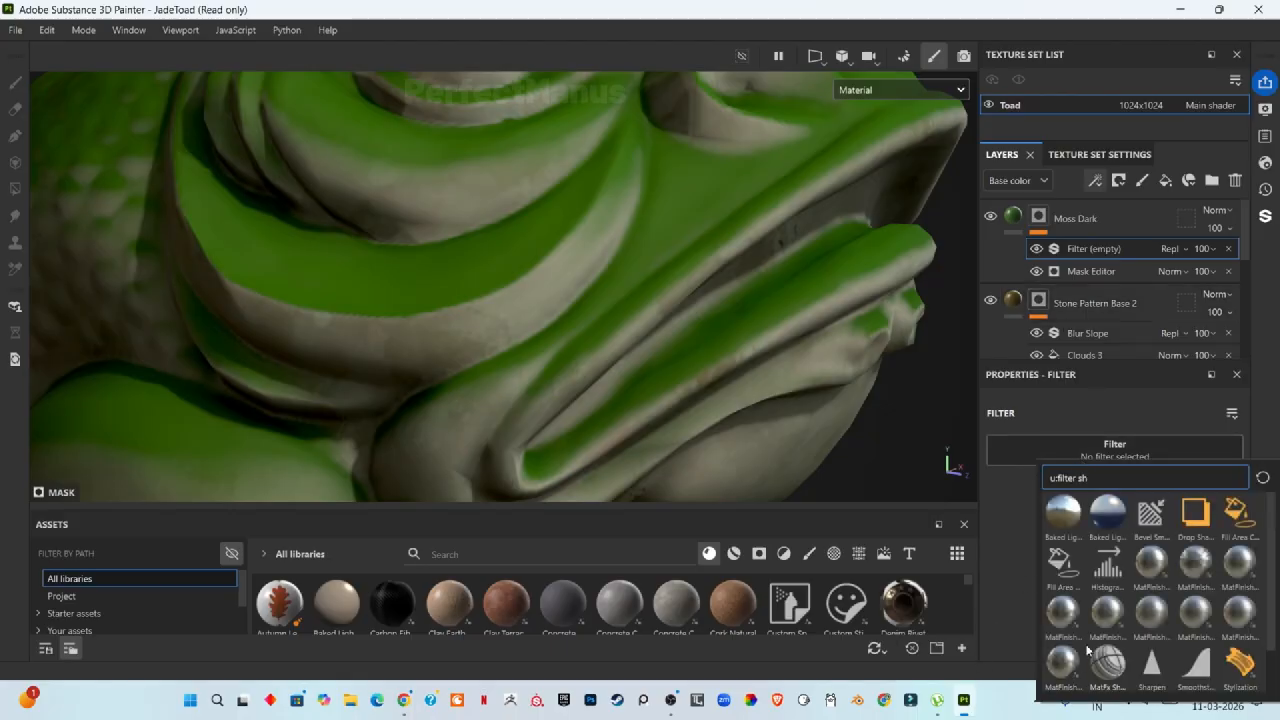
key("BackSpace")
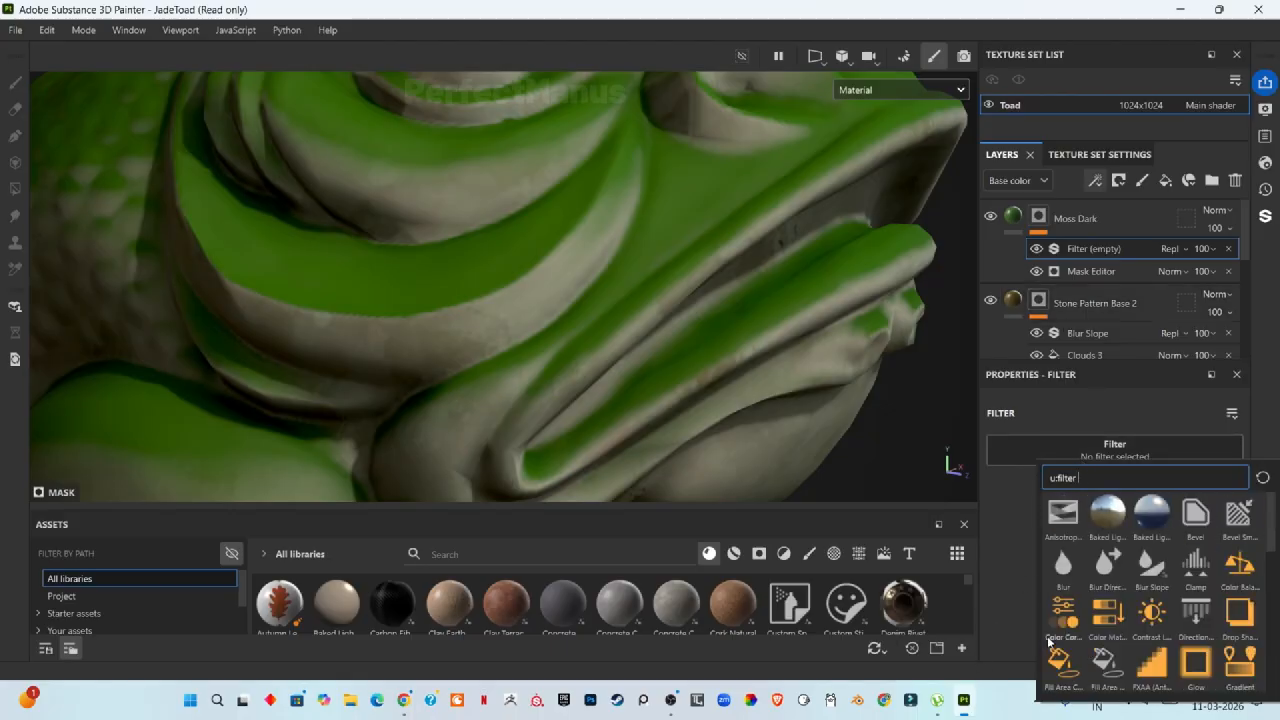
mouse_move(1062, 578)
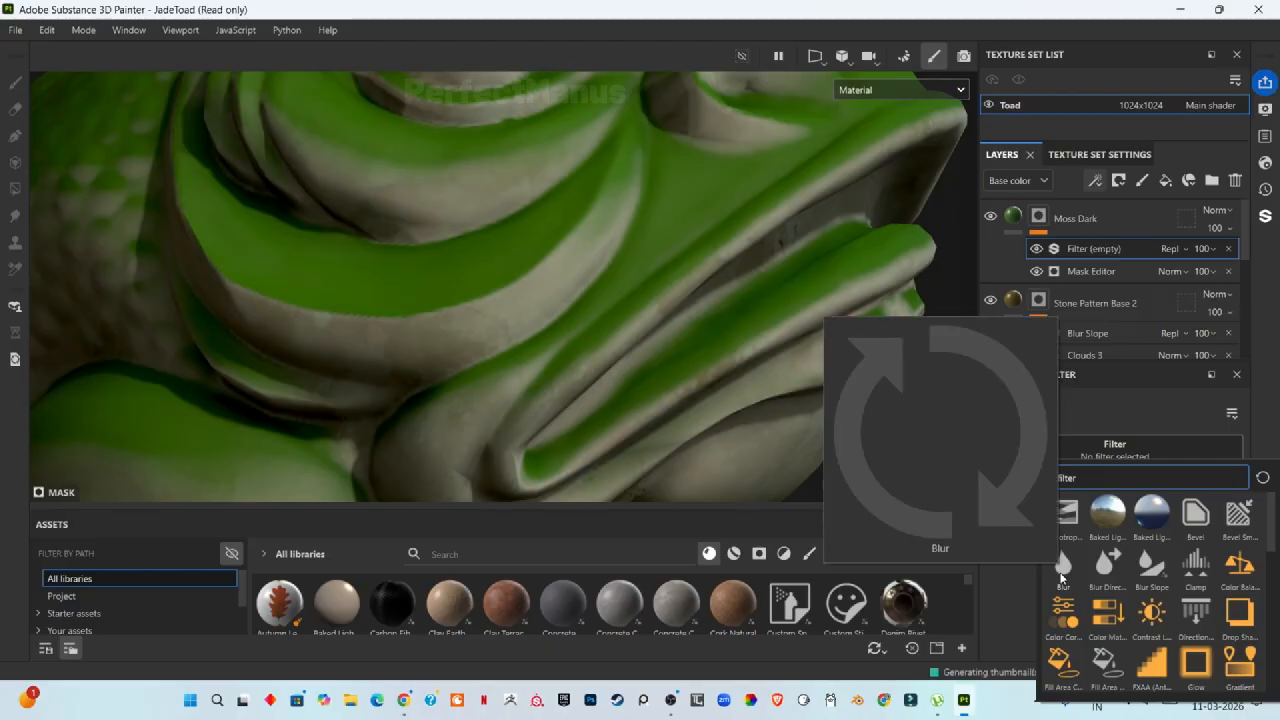
left_click(1152, 568)
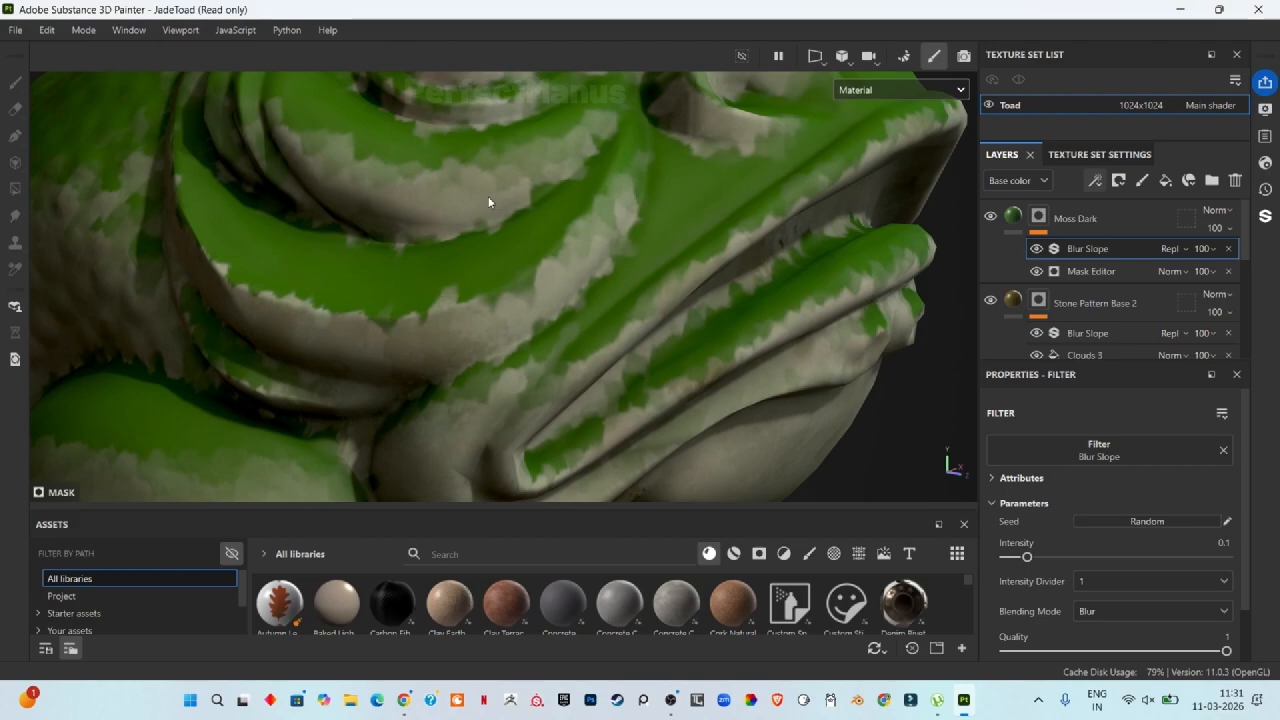
Step: Set the Blur Slope Intensity to 0.4 and the Intensity Divider to 100
scroll(543, 353, "down", 6)
scroll(543, 388, "up", 5)
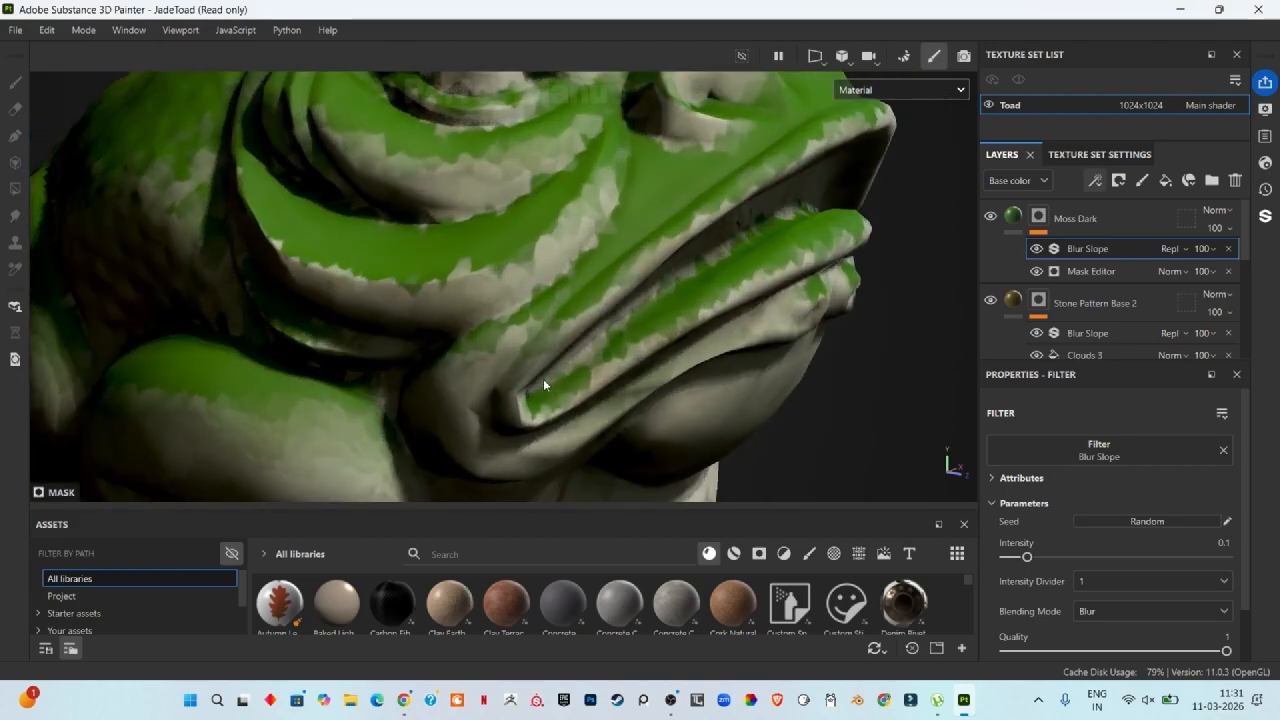
scroll(279, 426, "up", 2)
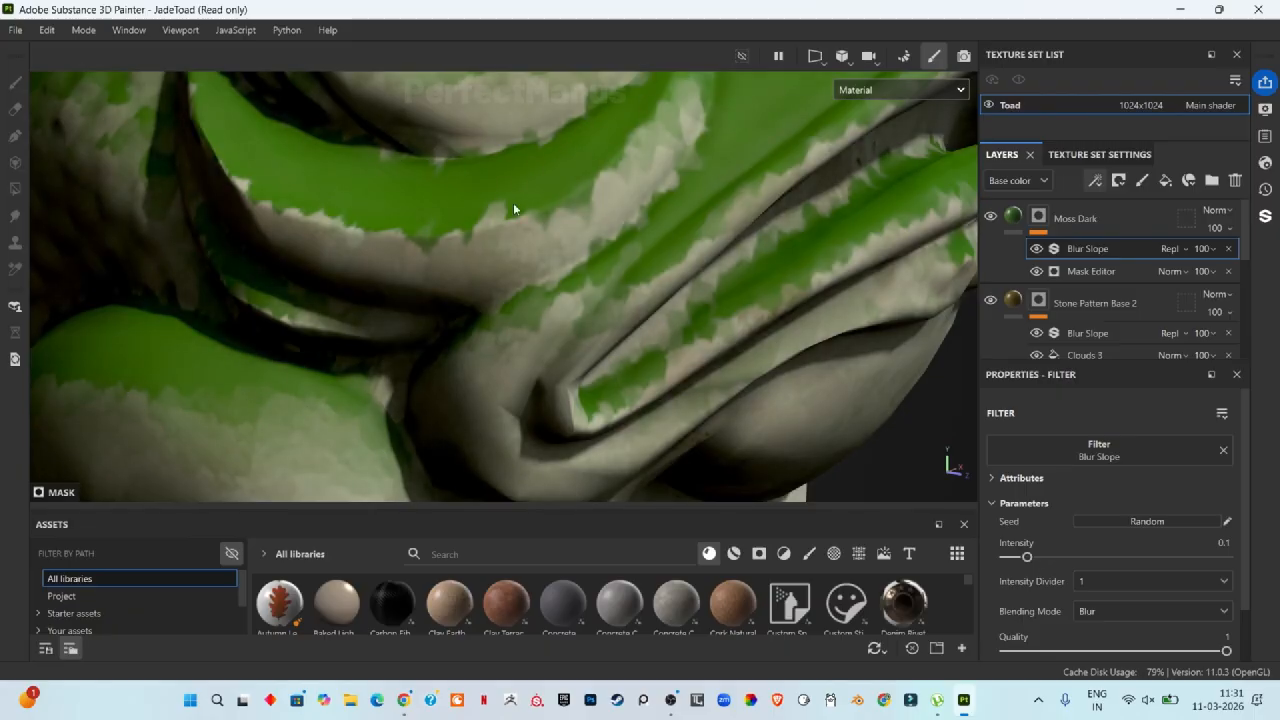
scroll(1110, 417, "down", 2)
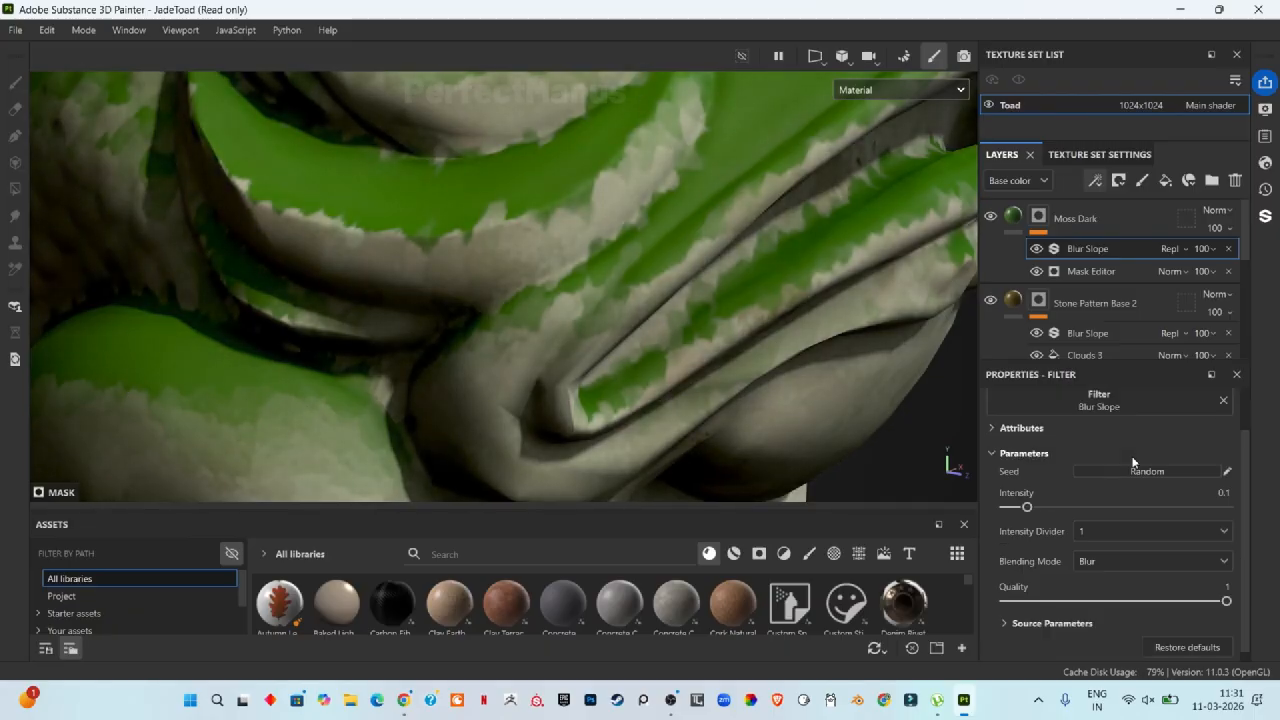
left_click_drag(1024, 507, 1093, 507)
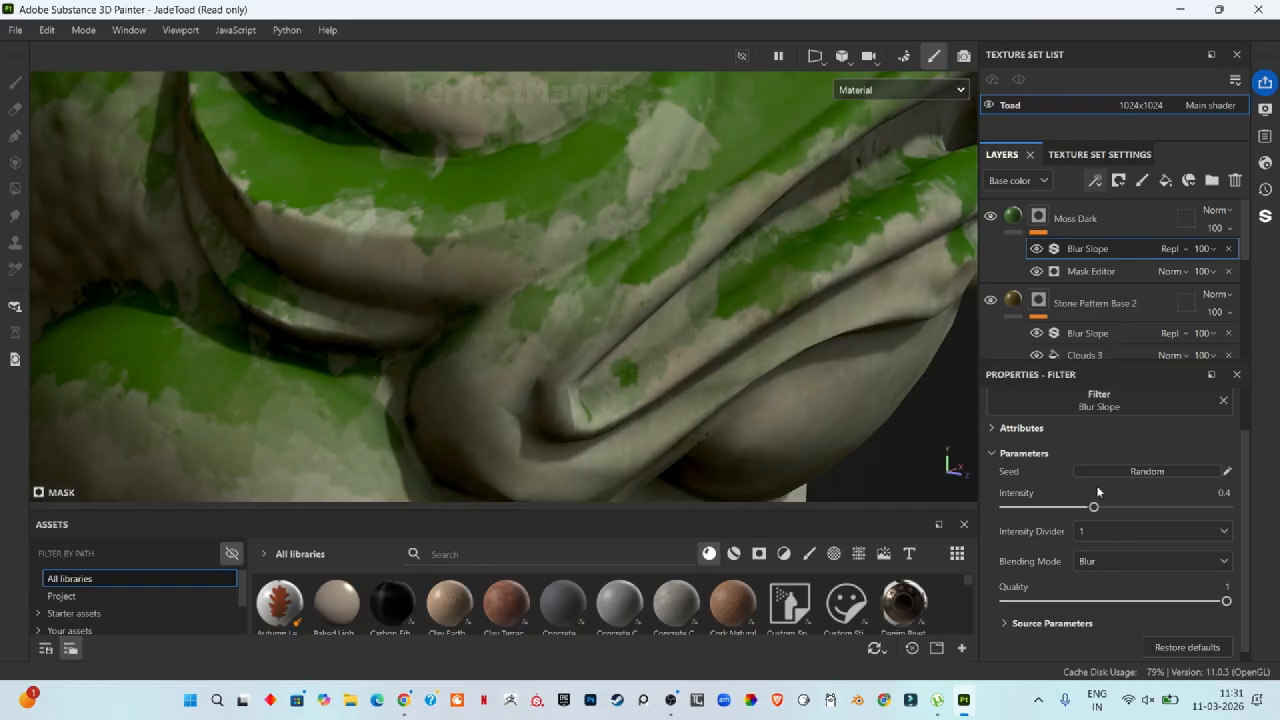
left_click(1170, 532)
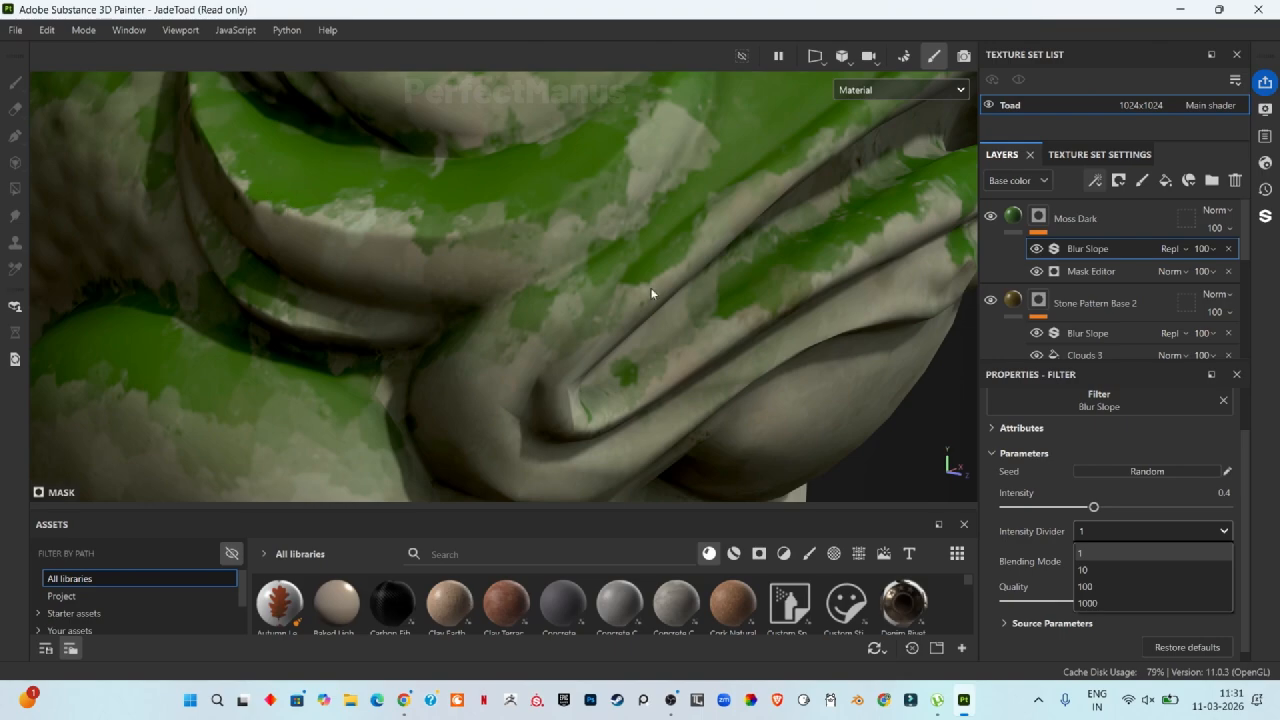
left_click(1094, 571)
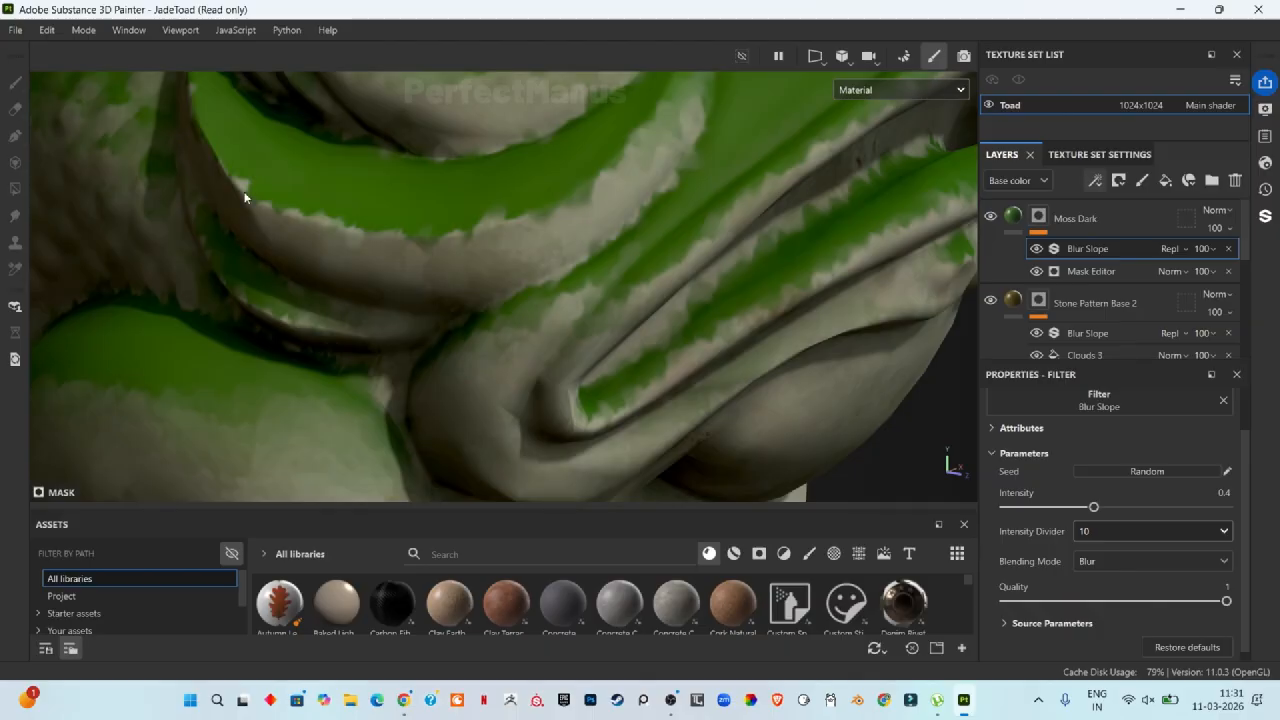
left_click(1109, 533)
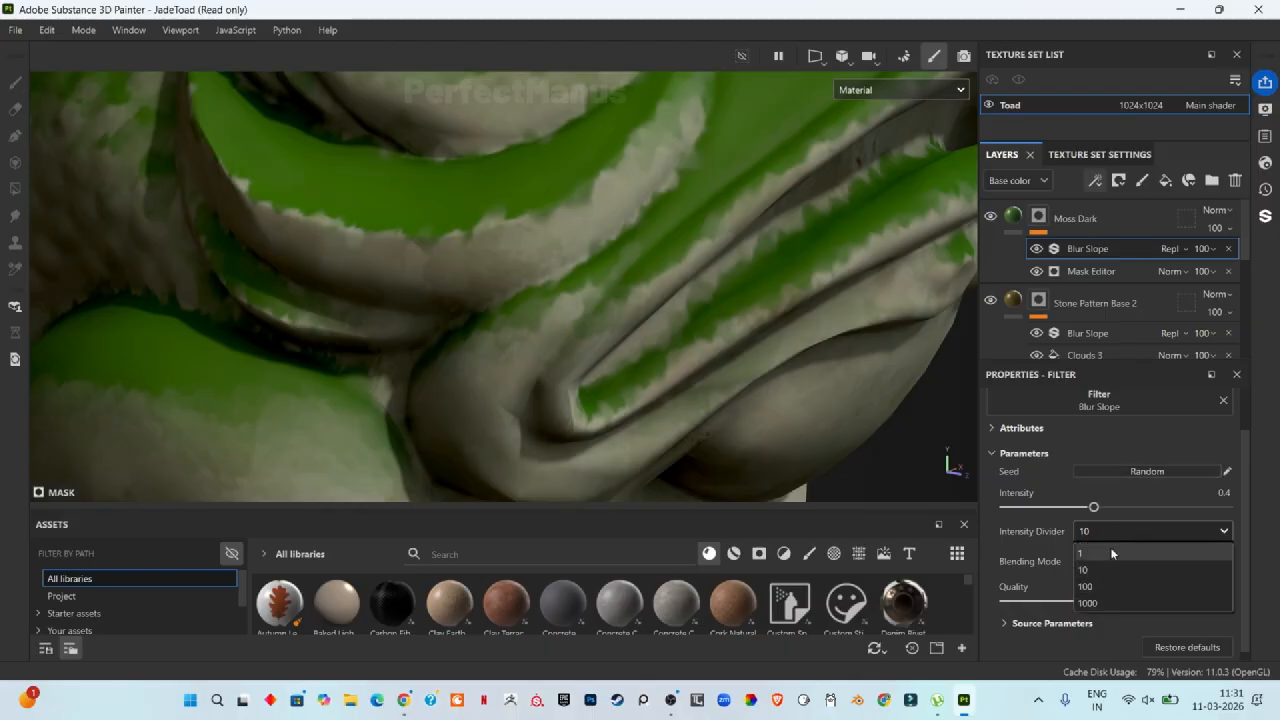
left_click(1104, 588)
Step: Set the Blur Slope Intensity to 0.132 and the Intensity Divider to 10
scroll(490, 230, "up", 6)
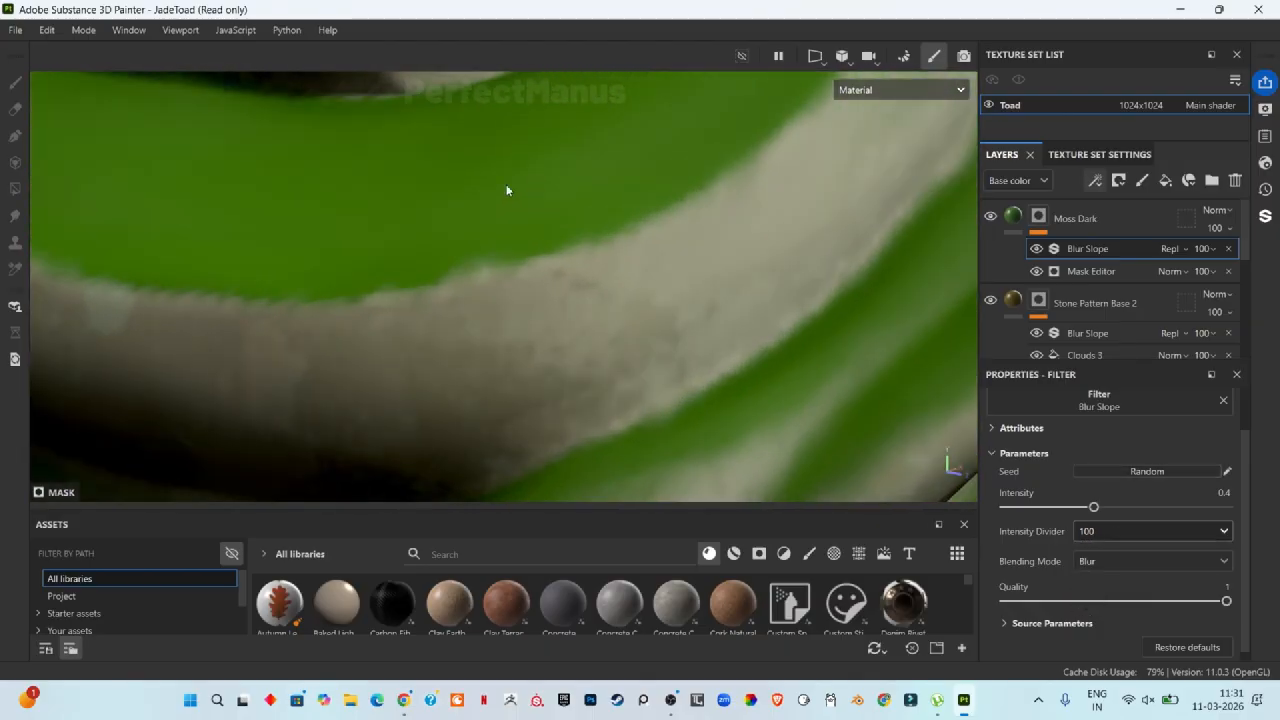
left_click_drag(1094, 507, 1226, 507)
scroll(525, 240, "down", 5)
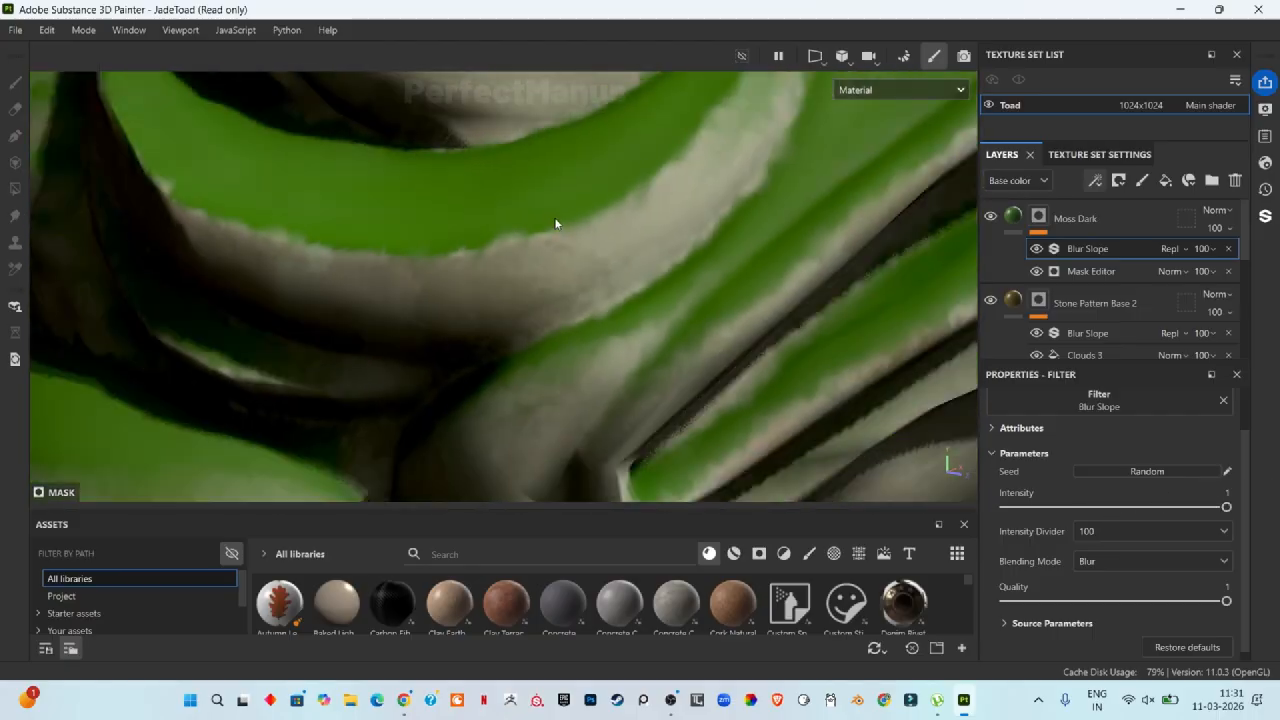
scroll(556, 232, "up", 5)
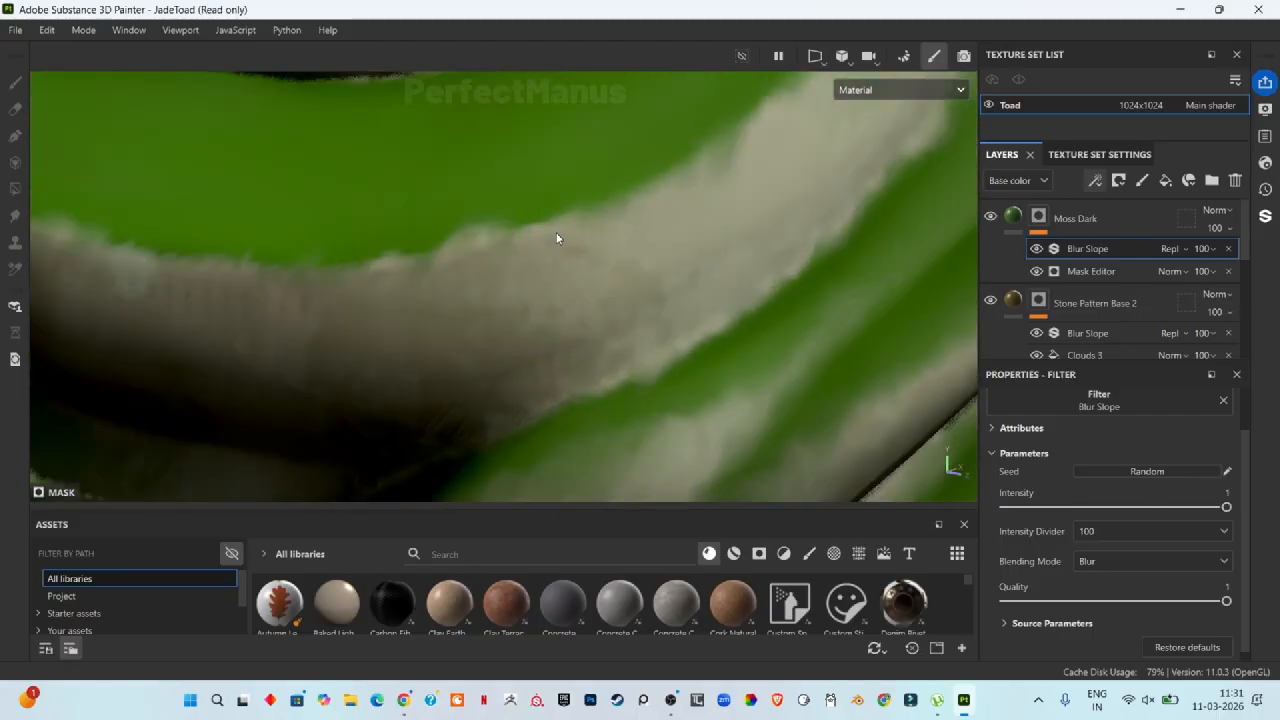
left_click(1150, 531)
left_click(1128, 569)
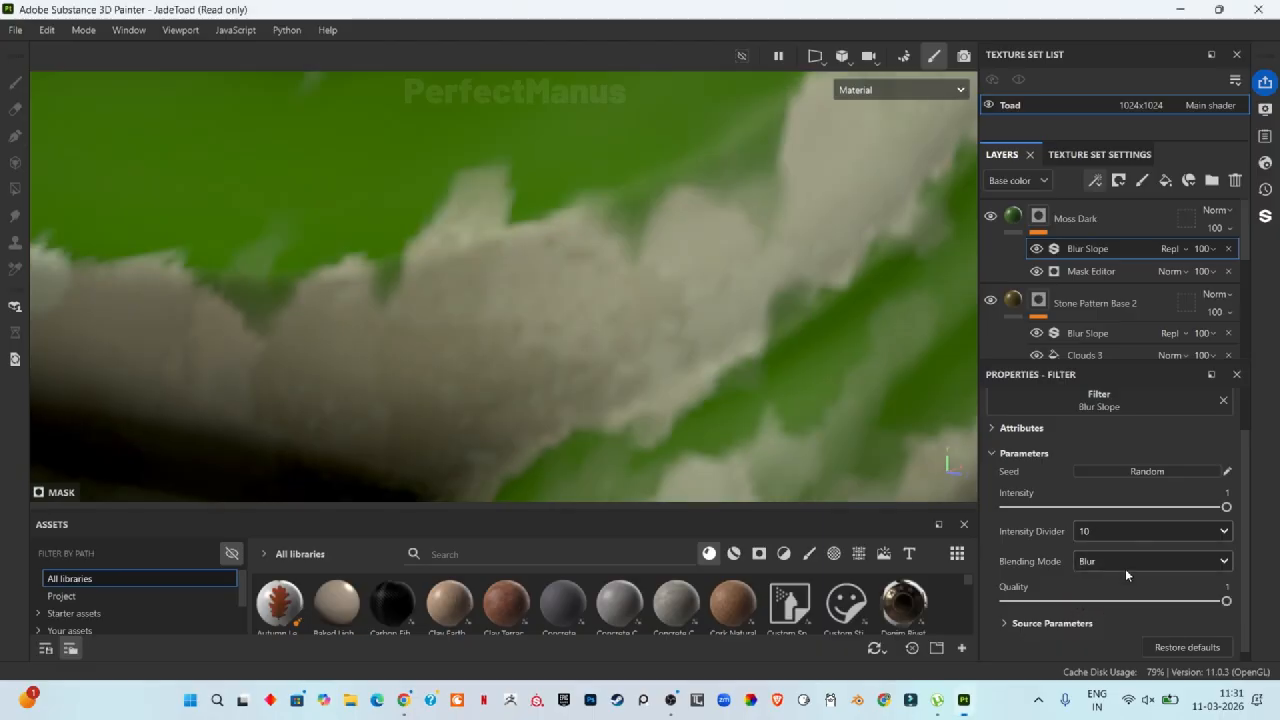
scroll(543, 308, "down", 4)
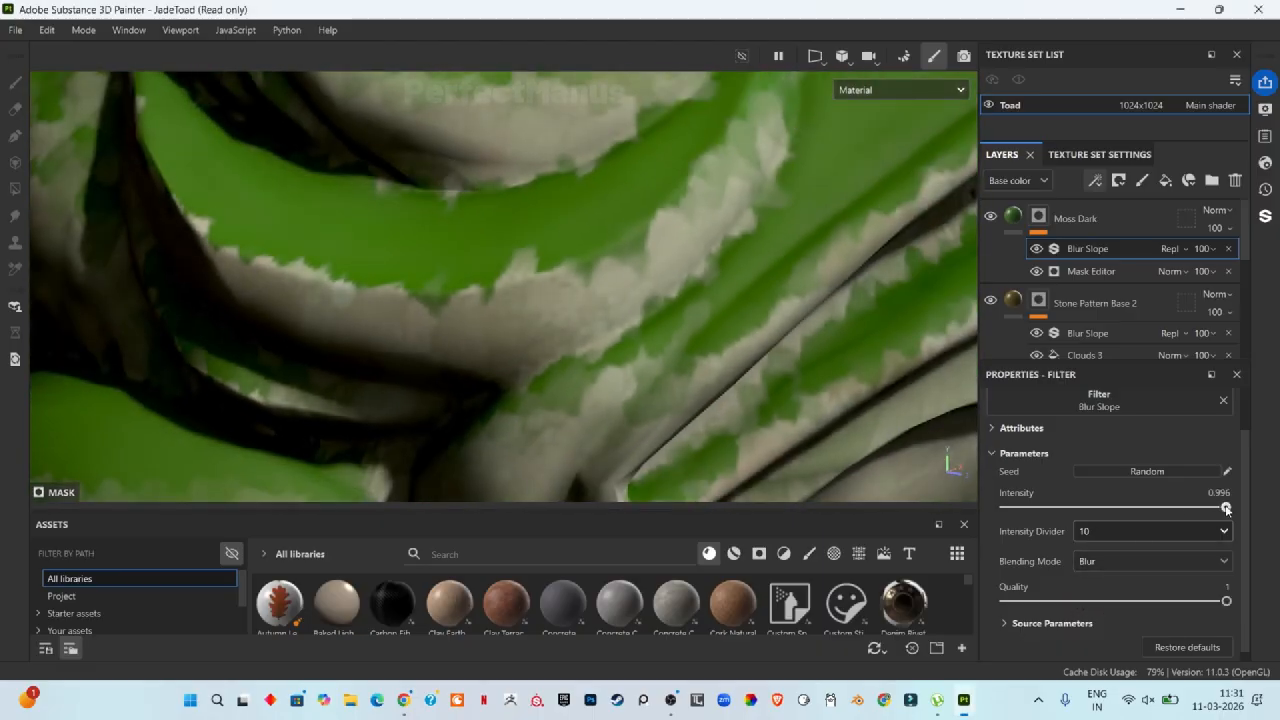
left_click_drag(1224, 507, 1039, 525)
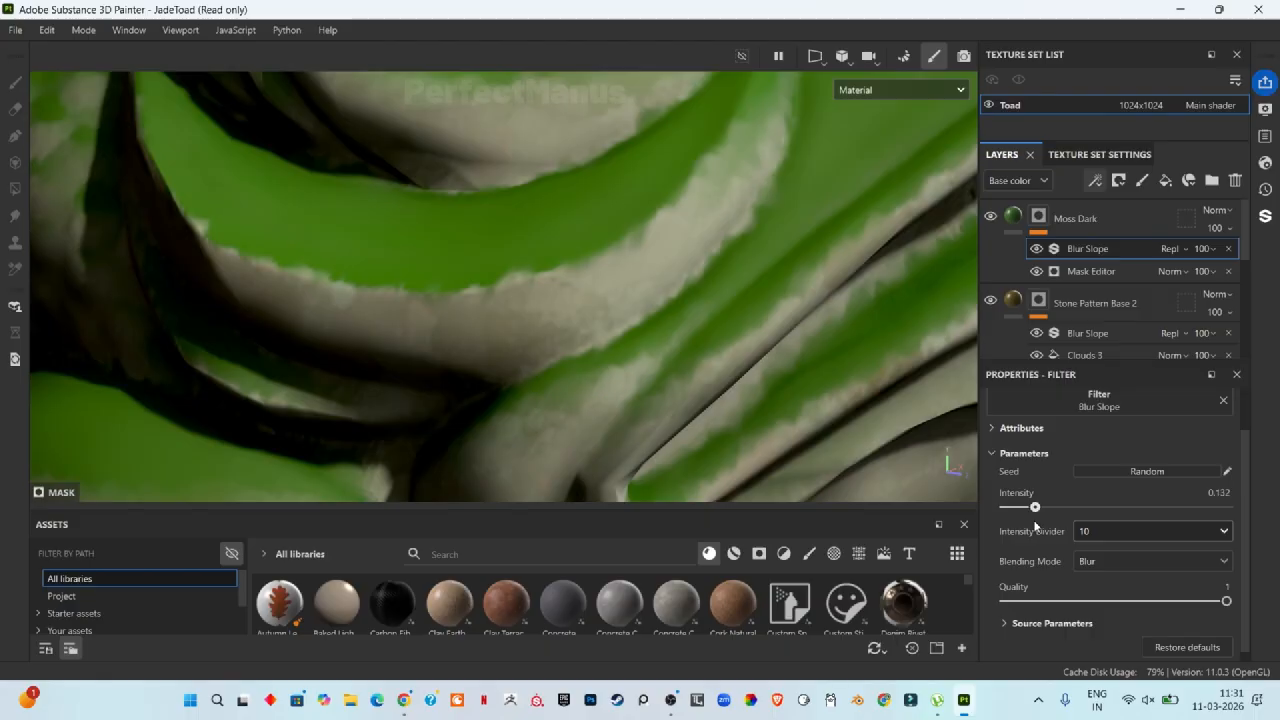
Step: Duplicate the Moss Dark layer and rename the copy Moss Light
scroll(636, 349, "down", 4)
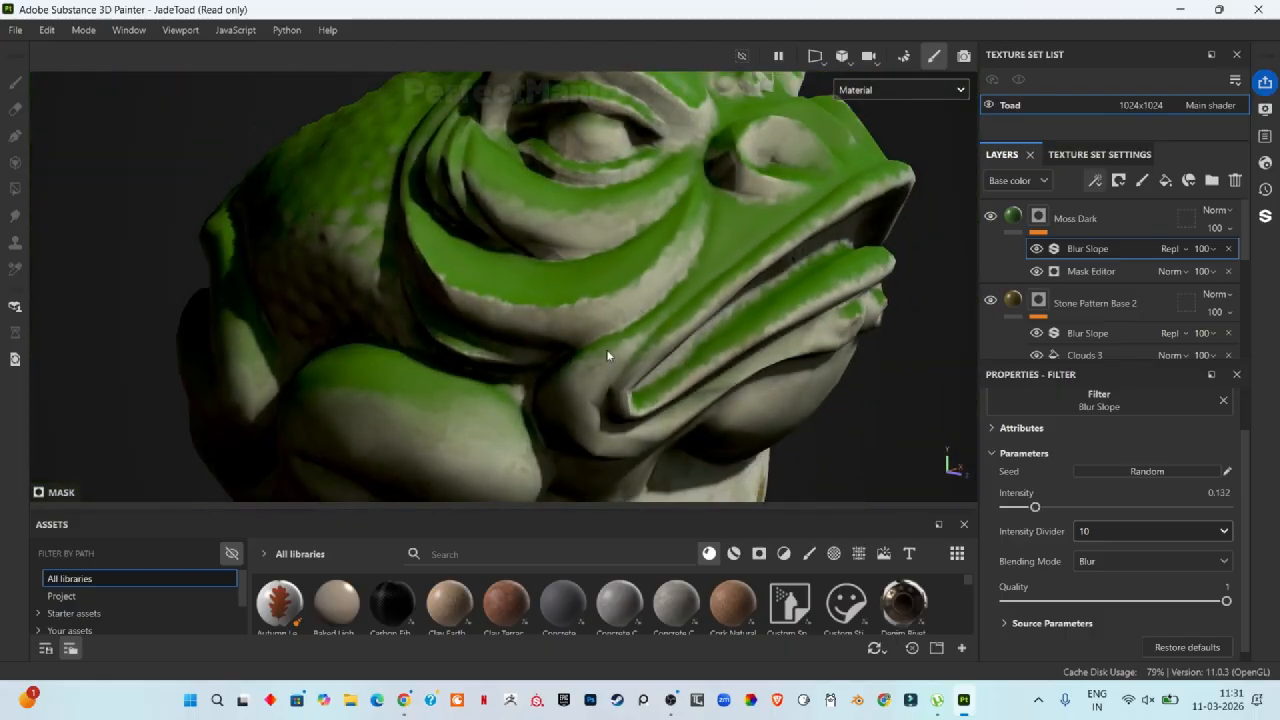
scroll(607, 355, "up", 8)
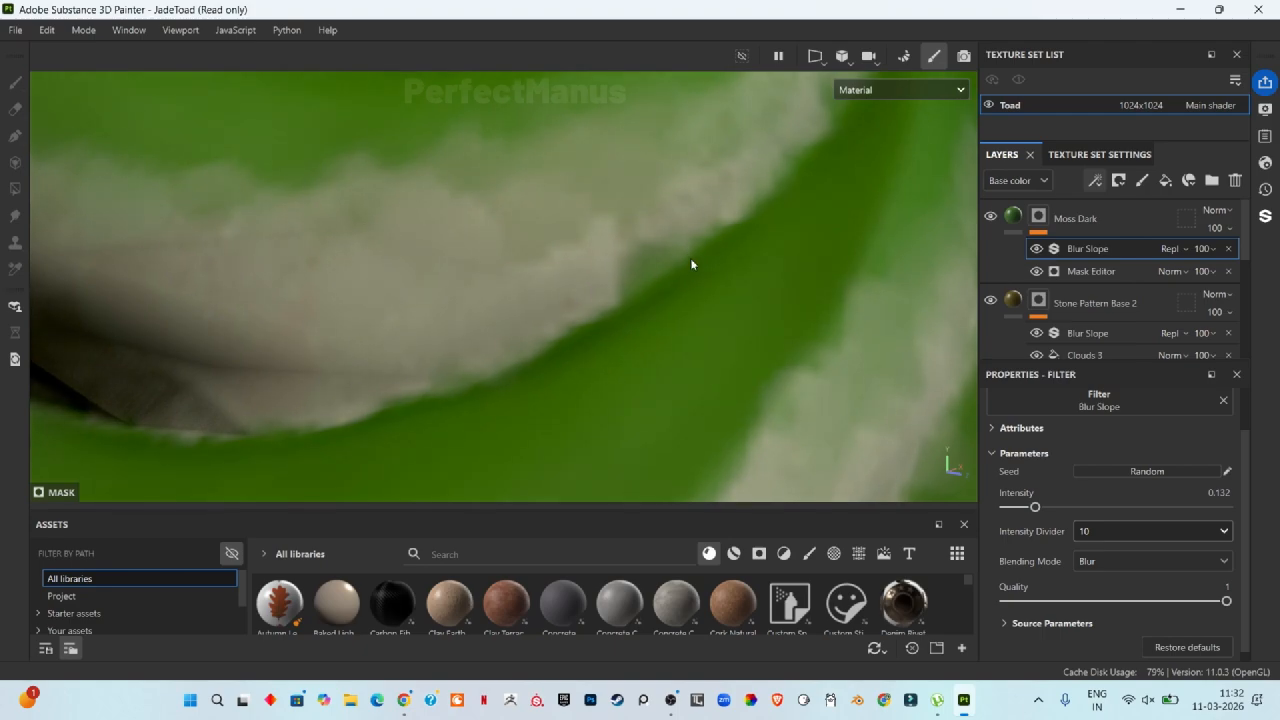
scroll(522, 287, "down", 8)
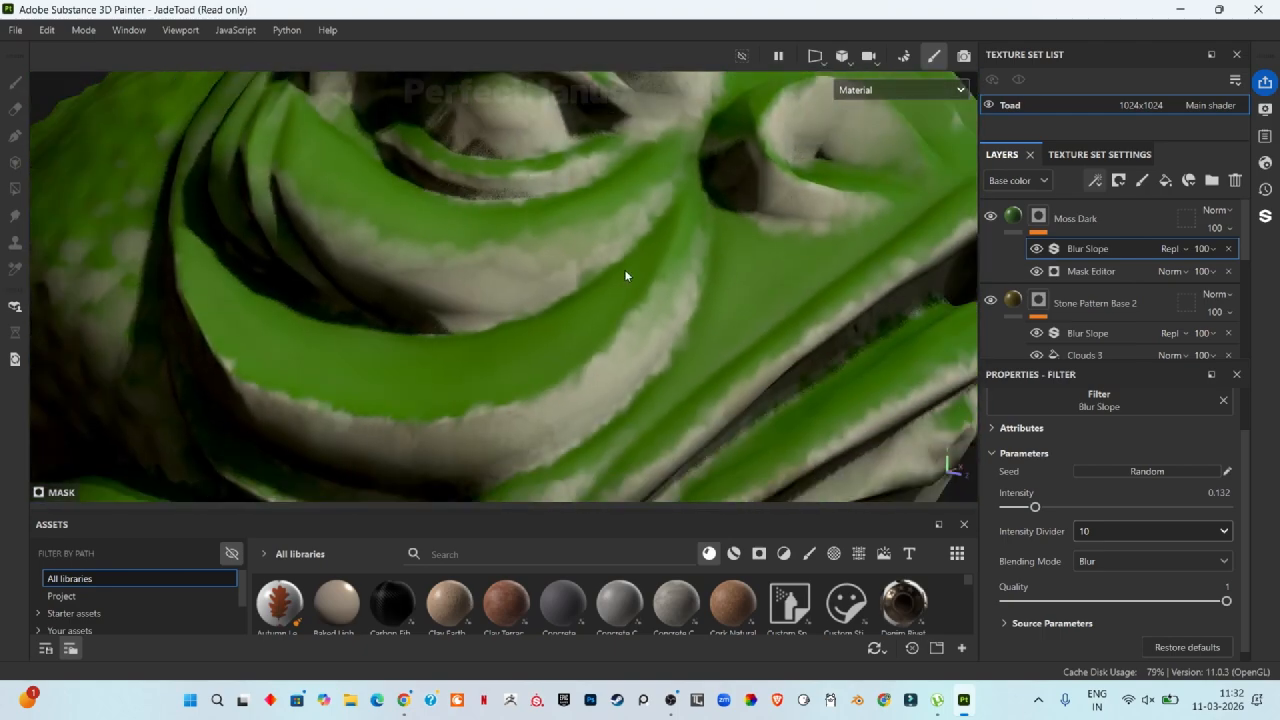
scroll(252, 275, "down", 2)
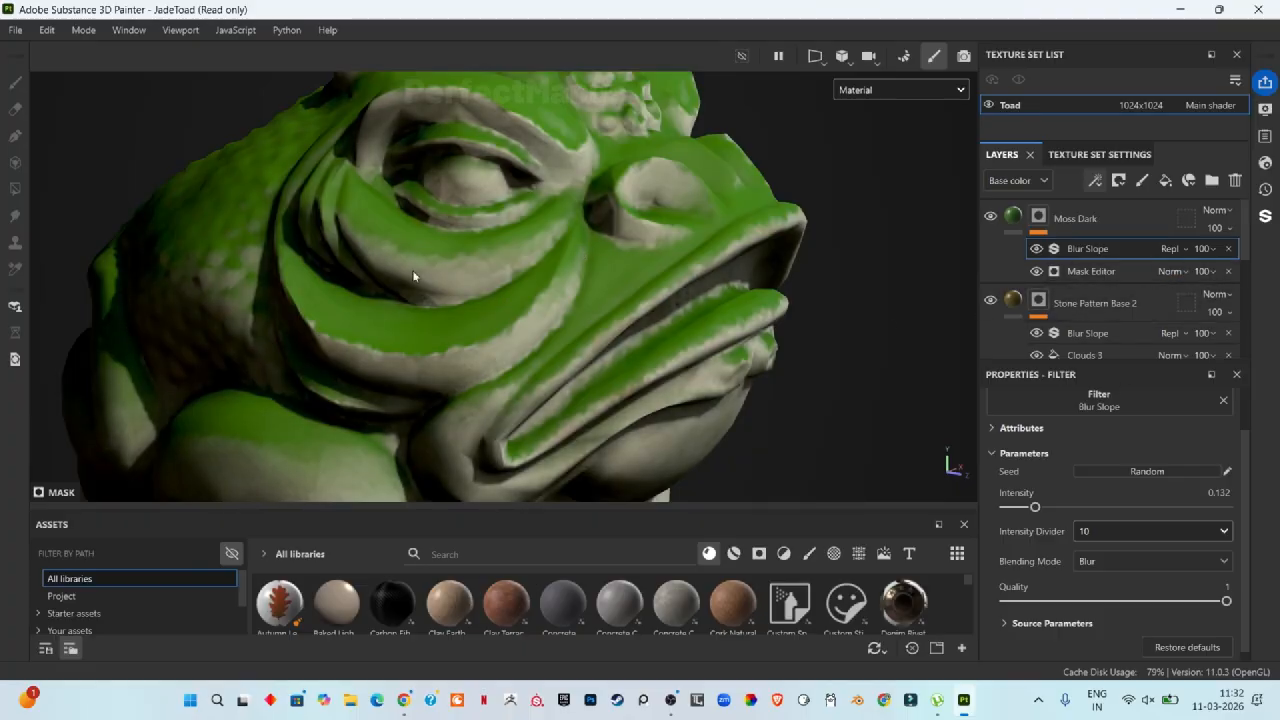
scroll(414, 274, "down", 2)
left_click(1071, 218)
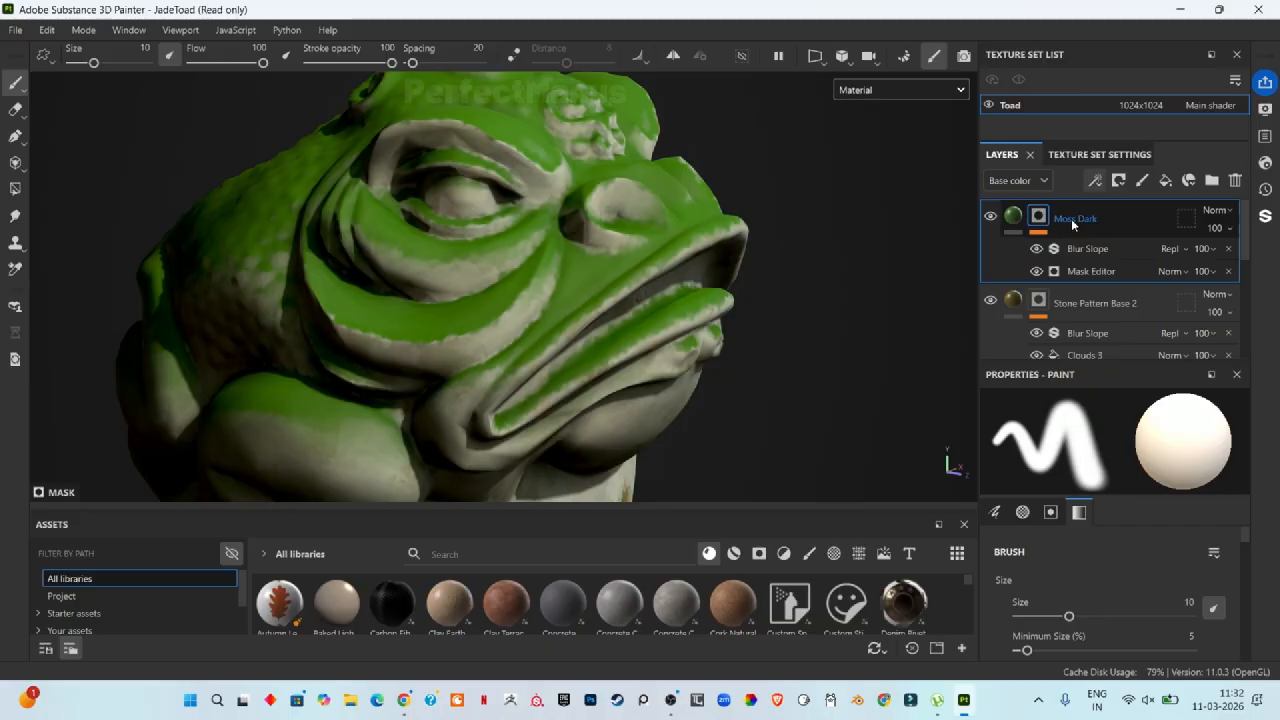
key("ctrl+d")
double_click(1072, 219)
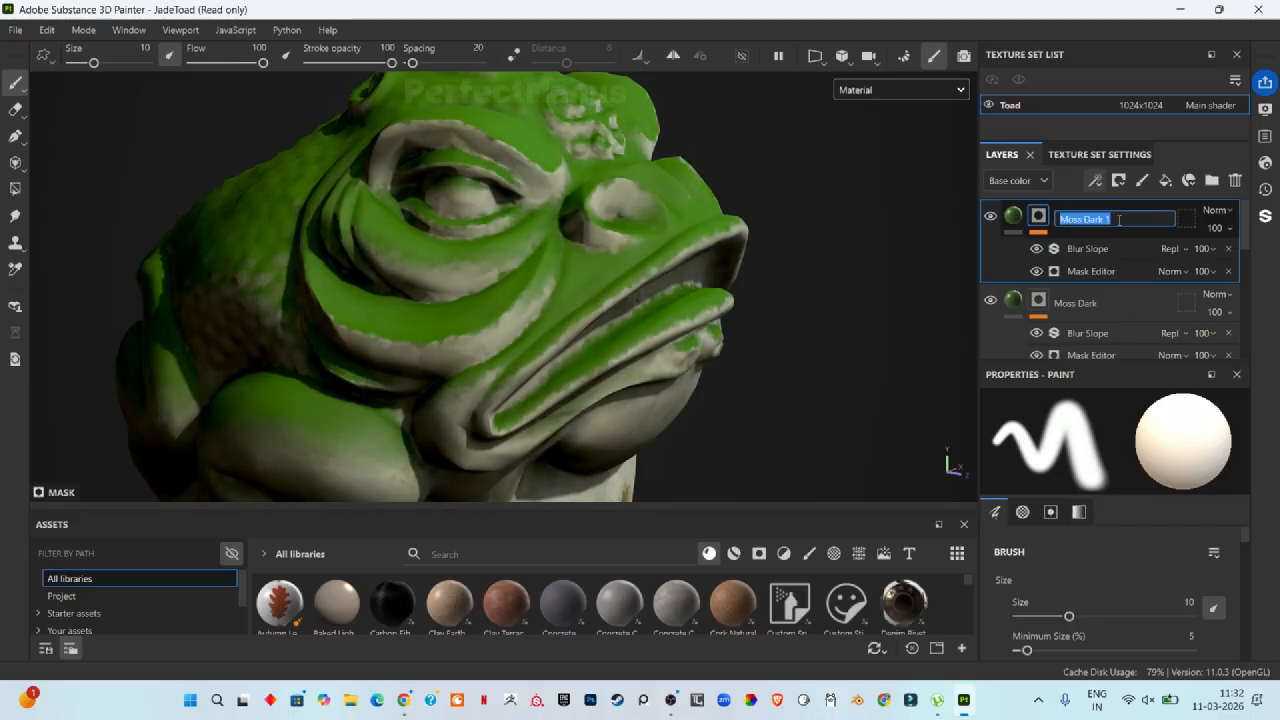
left_click_drag(1119, 219, 1086, 228)
key("BackSpace")
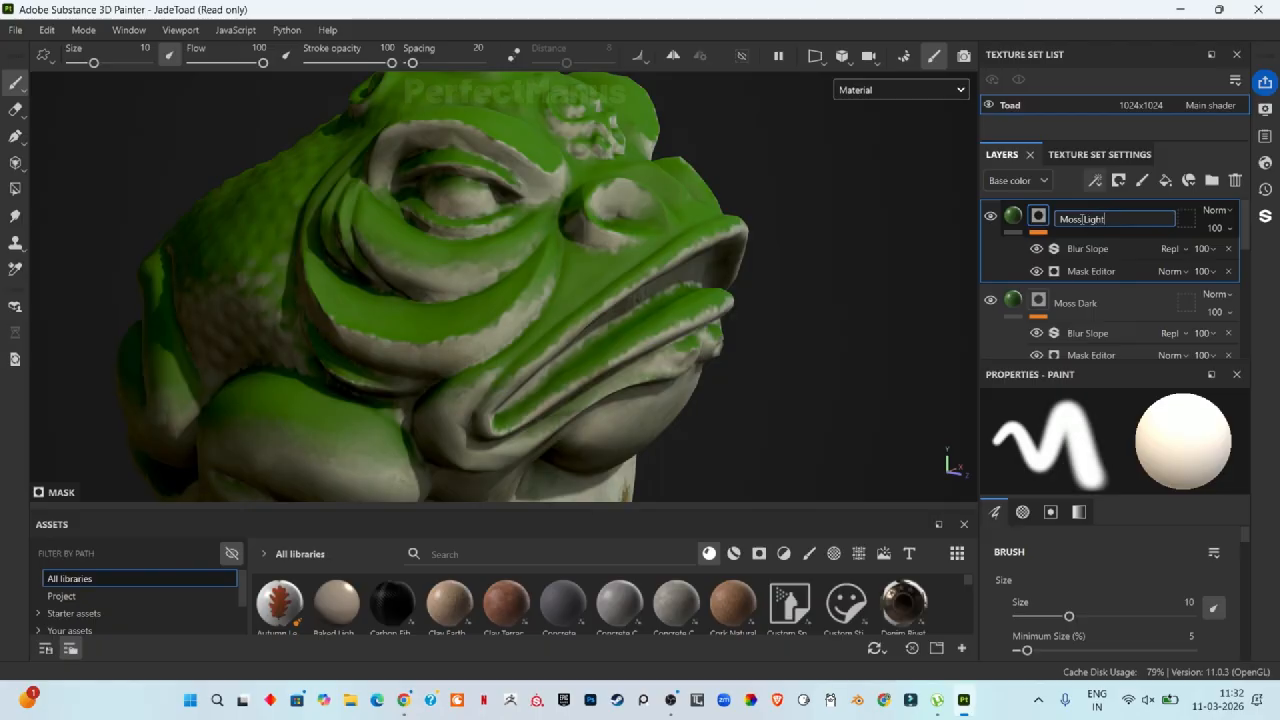
key("Return")
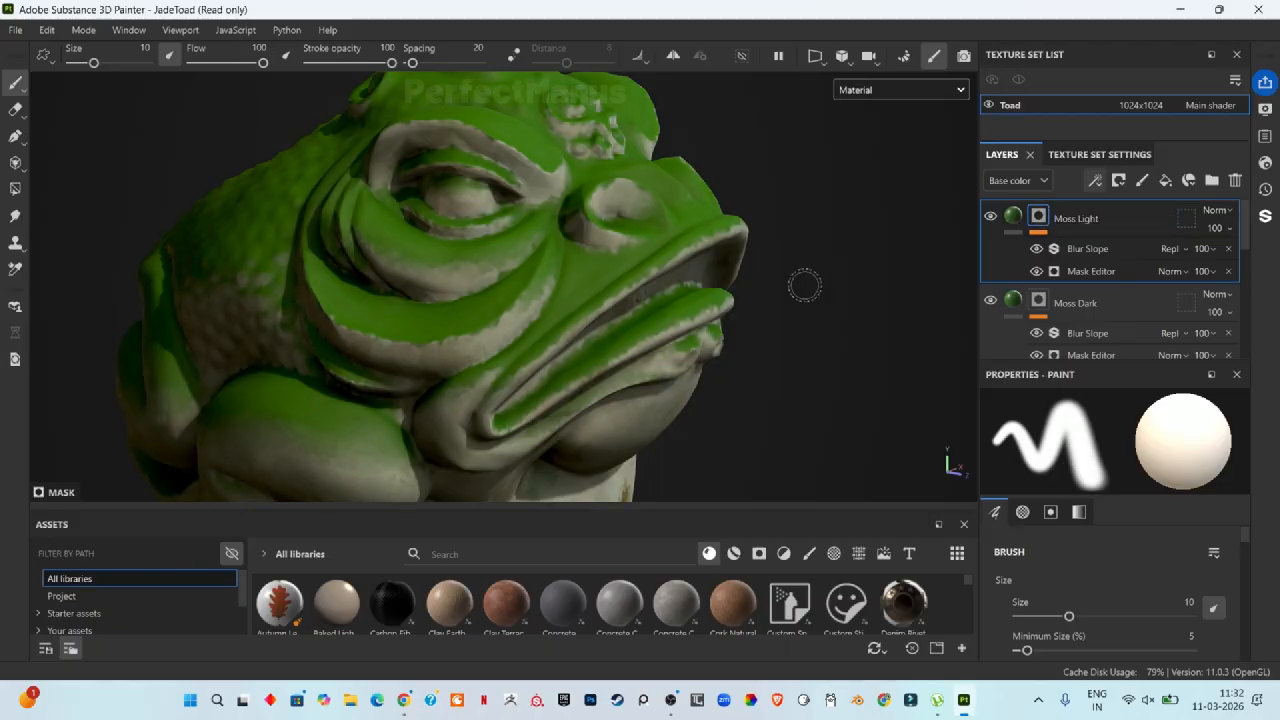
Step: Set the Moss Light layer's base color to light green 8AD964
left_click(1013, 225)
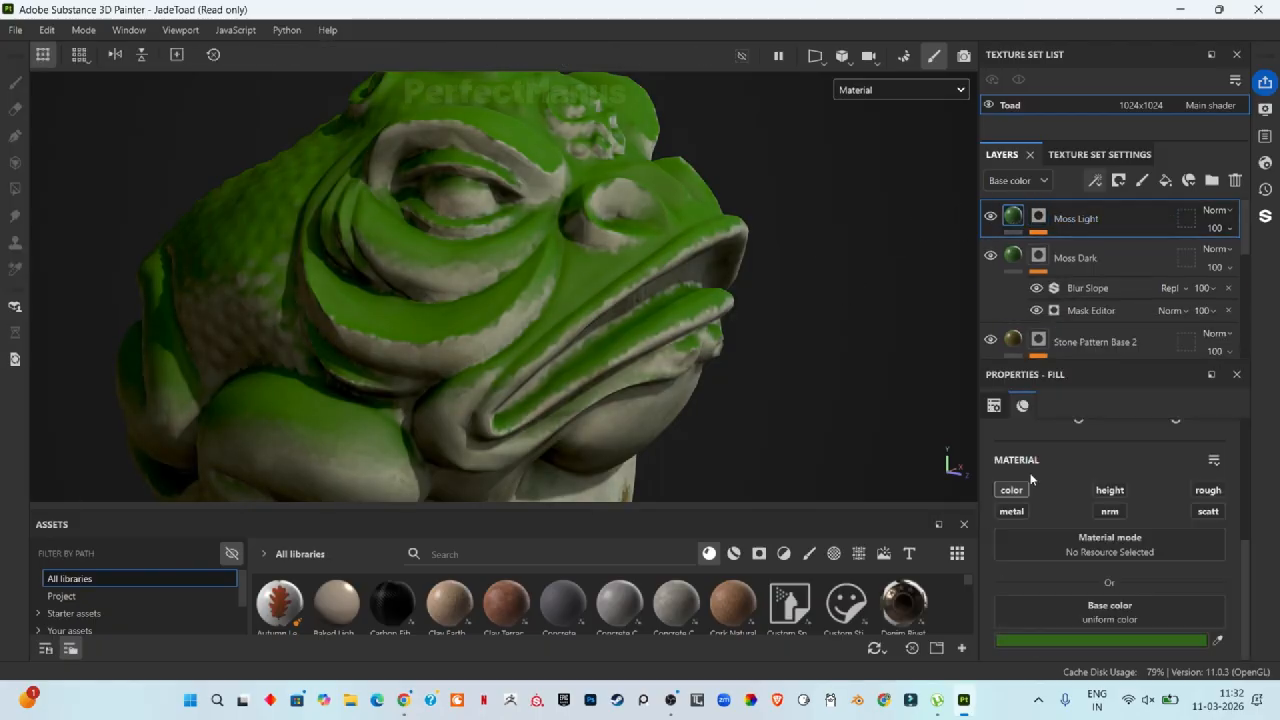
left_click(1111, 640)
left_click_drag(1037, 477, 1011, 435)
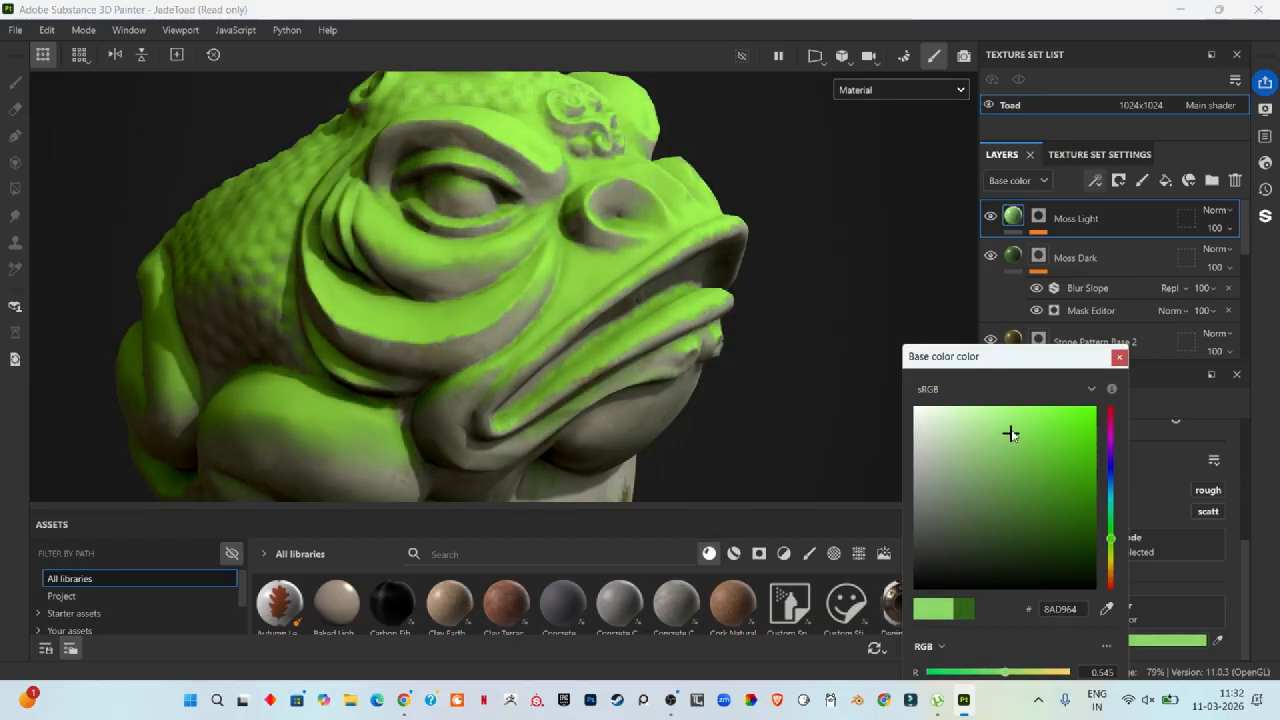
left_click(1119, 358)
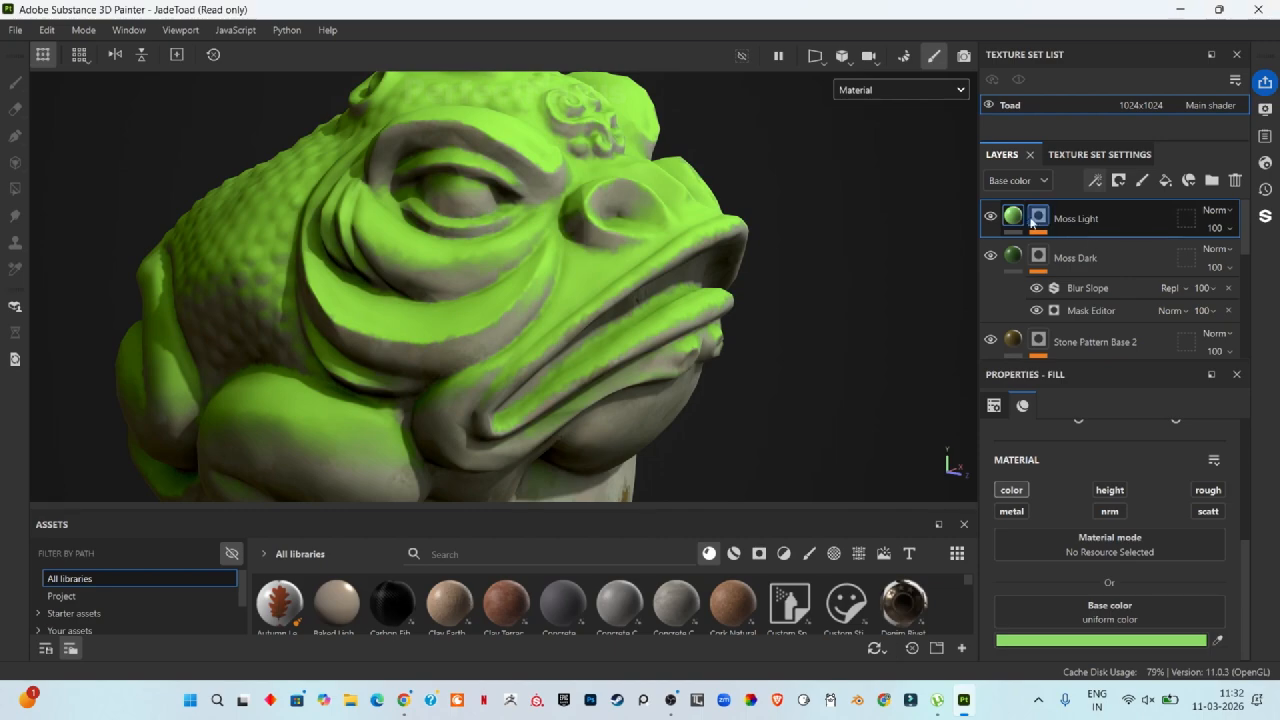
Step: Set the Moss Light mask's Mask Editor Global Balance to 0.13 and Global Contrast to 0.46
left_click(1038, 220)
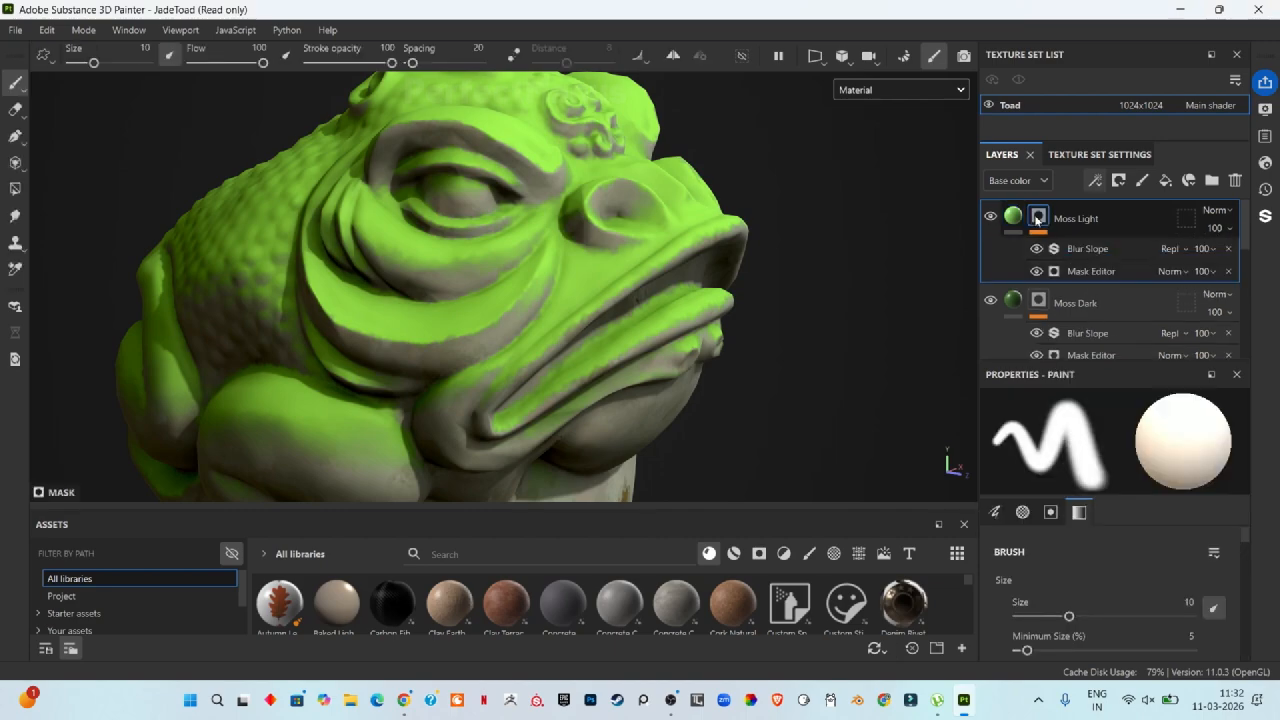
left_click(1105, 271)
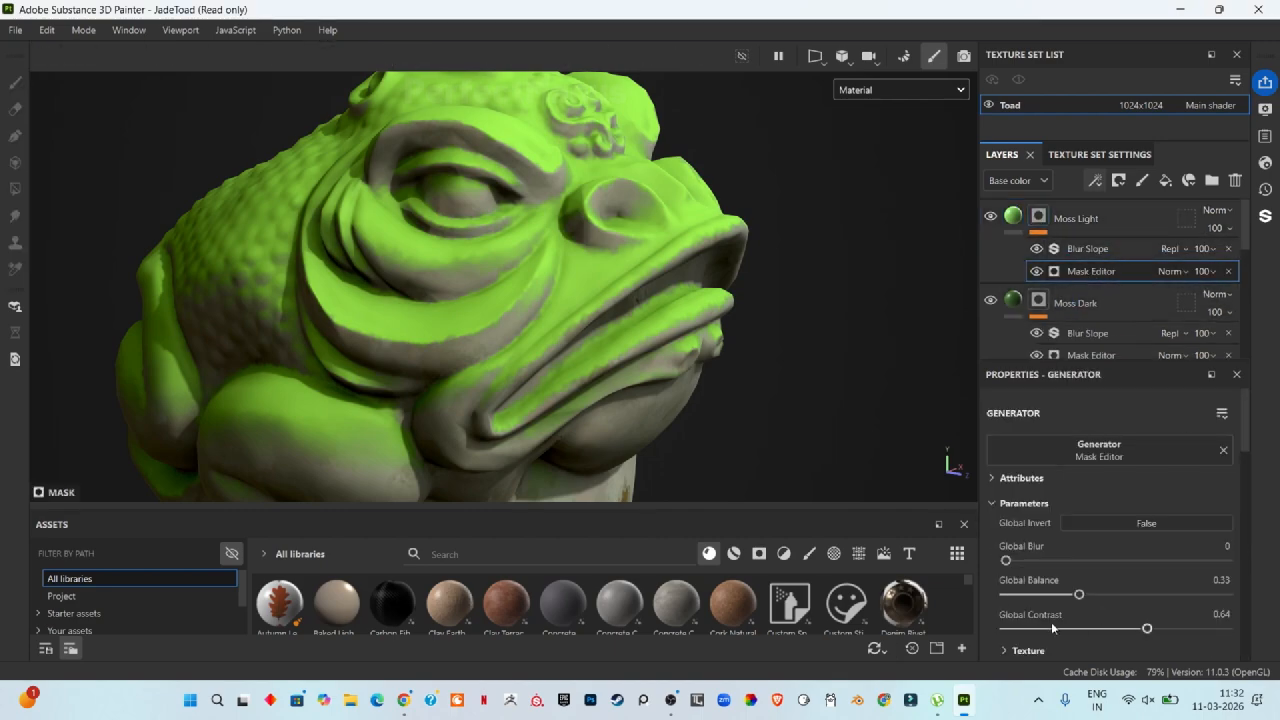
left_click_drag(1079, 597, 1035, 615)
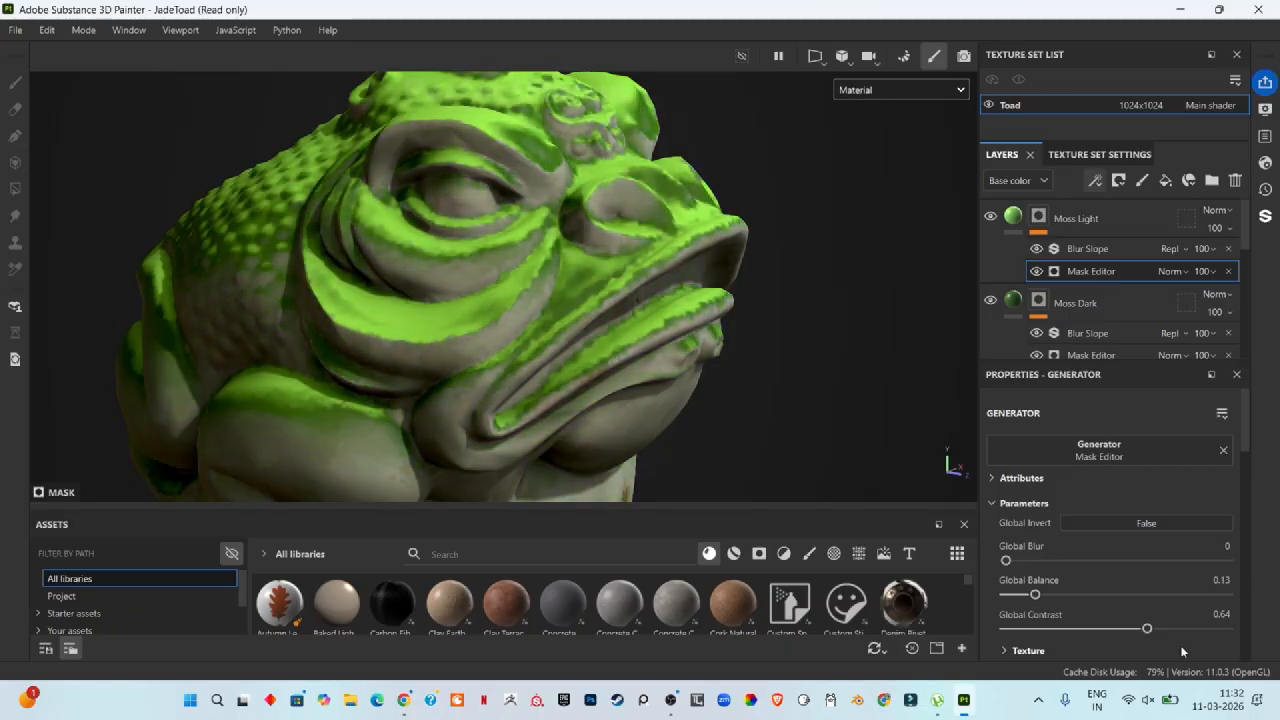
left_click_drag(1147, 628, 1103, 635)
Step: Set the Moss Light Mask Editor's Global Blur to 0.12
scroll(310, 430, "up", 5)
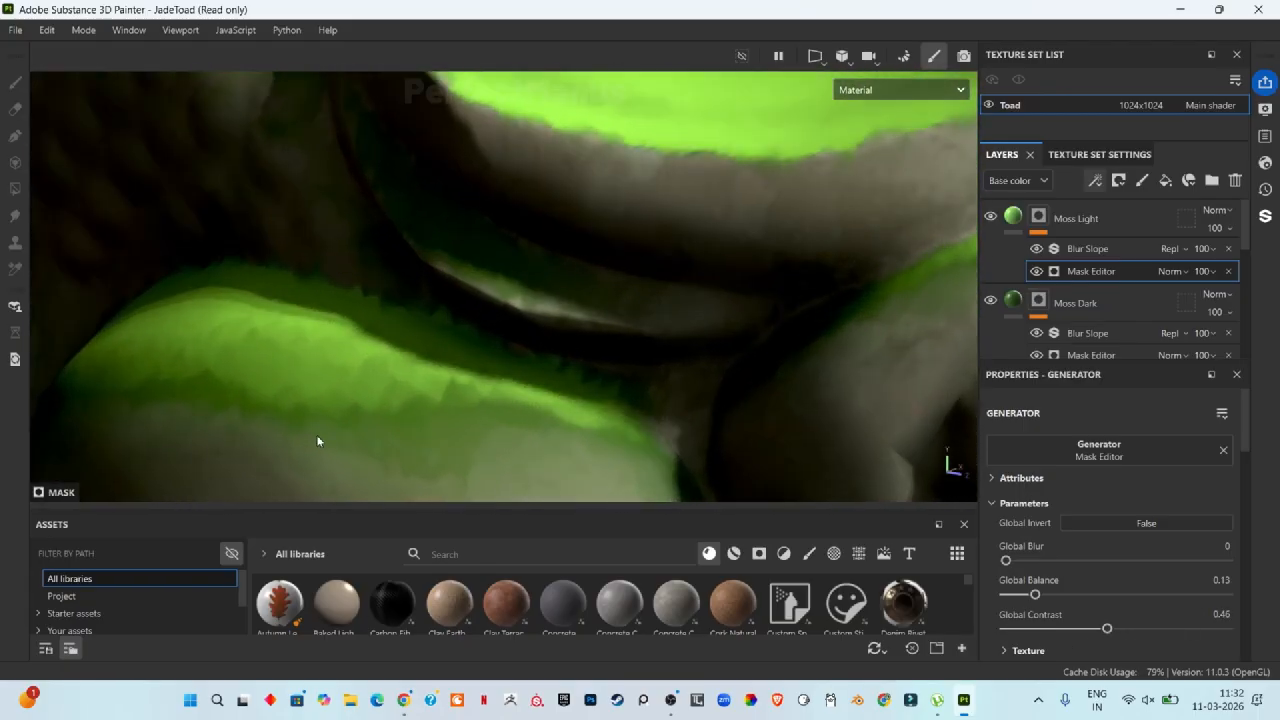
scroll(323, 359, "up", 3)
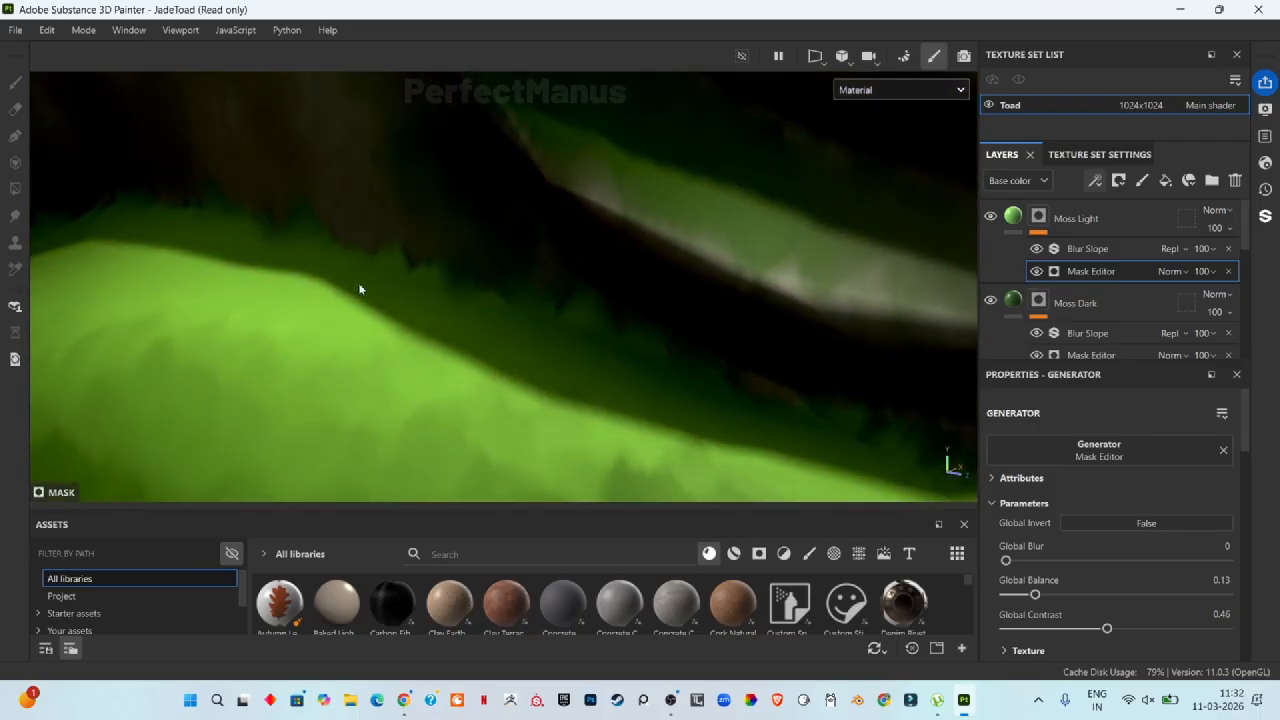
scroll(508, 307, "down", 5)
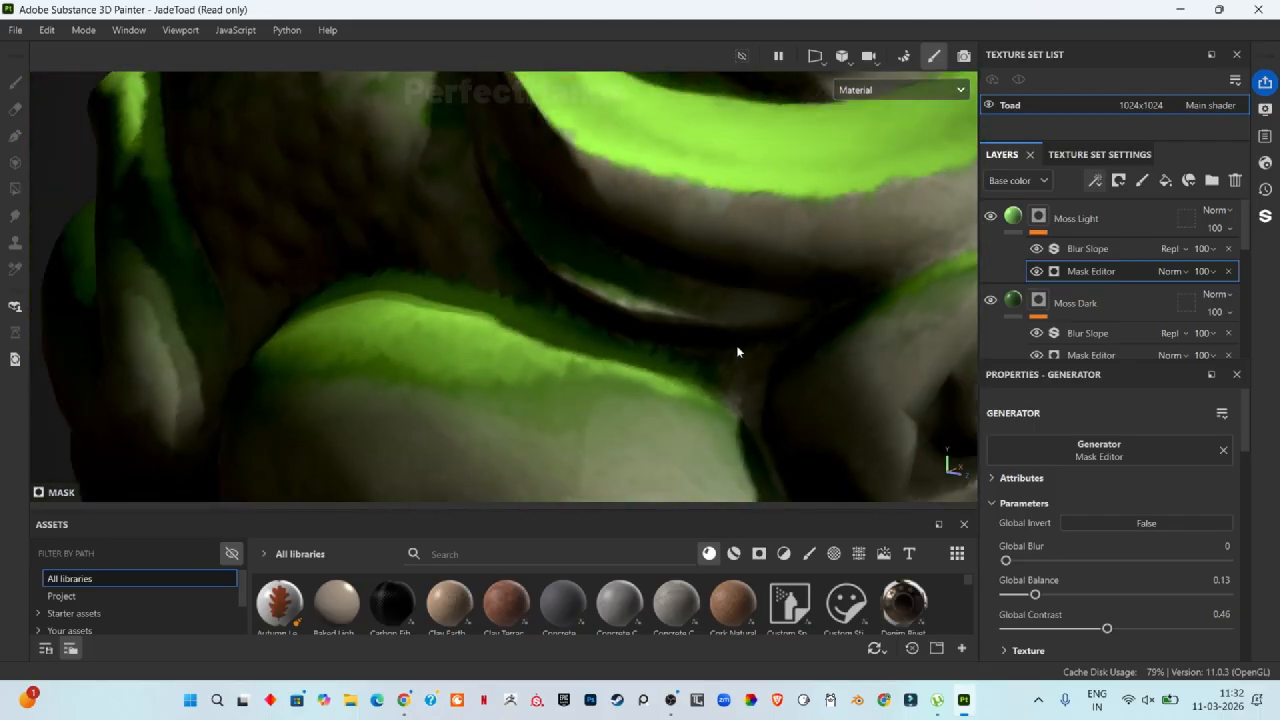
mouse_move(1008, 562)
left_mouse_down()
mouse_move(1034, 561)
mouse_move(1016, 566)
left_mouse_up()
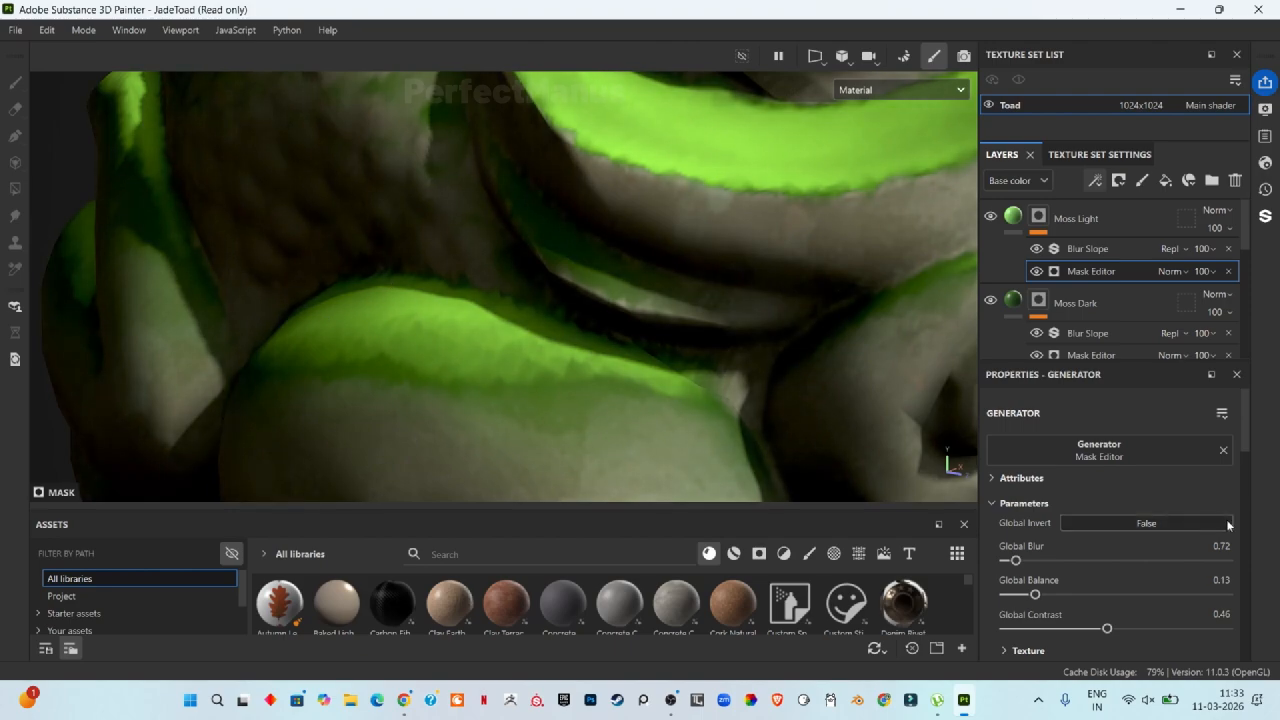
left_click_drag(1016, 560, 1007, 566)
Step: Change the Moss Light layer's base color to dark green 264E12
scroll(817, 306, "down", 4)
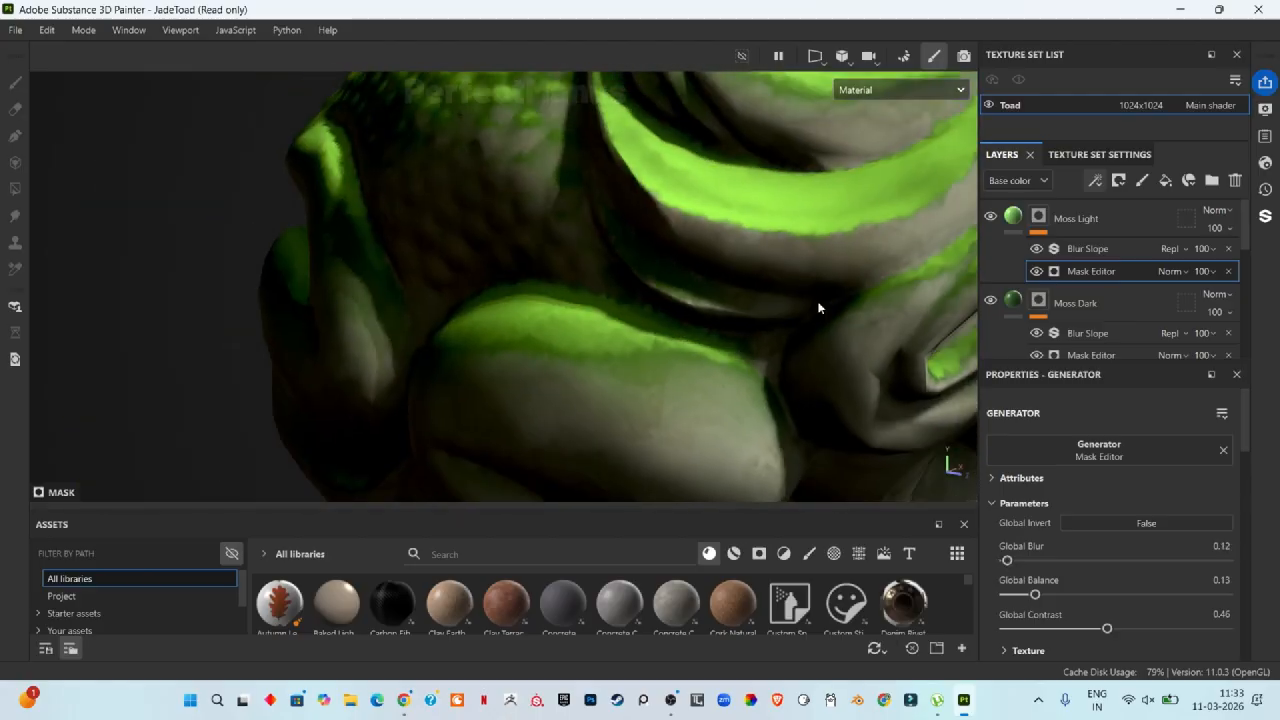
key("f")
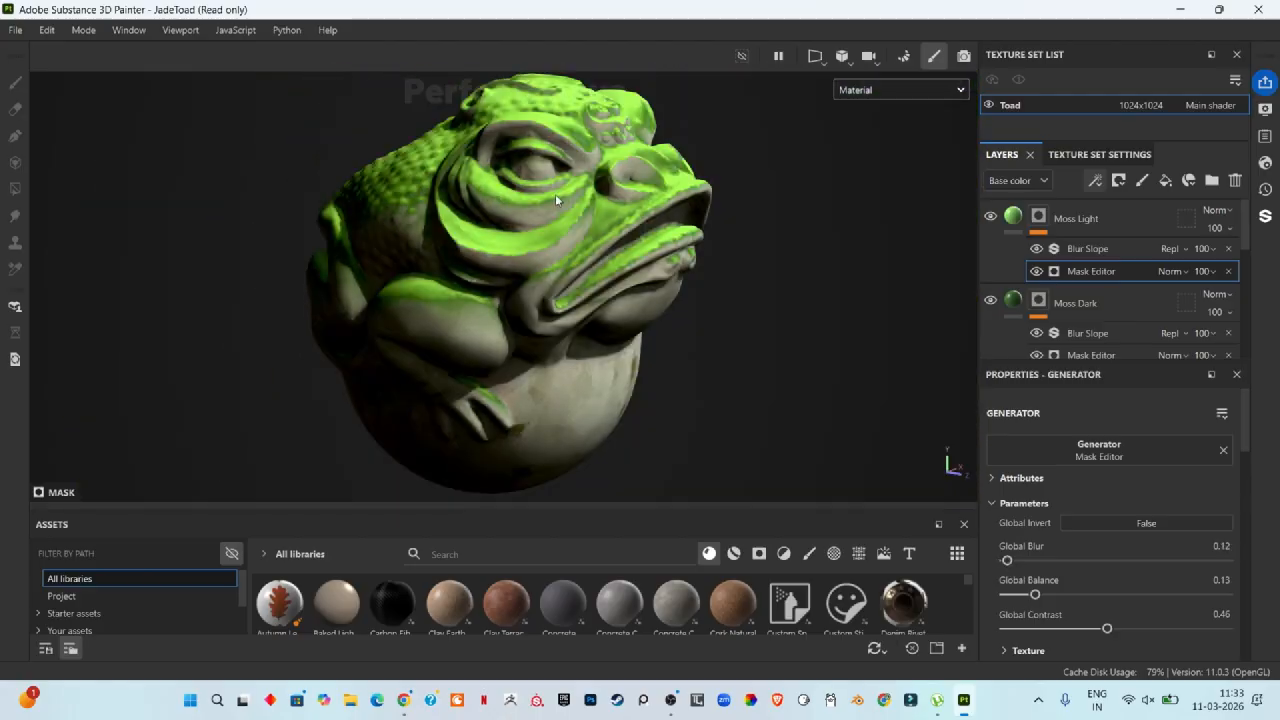
scroll(540, 180, "up", 5)
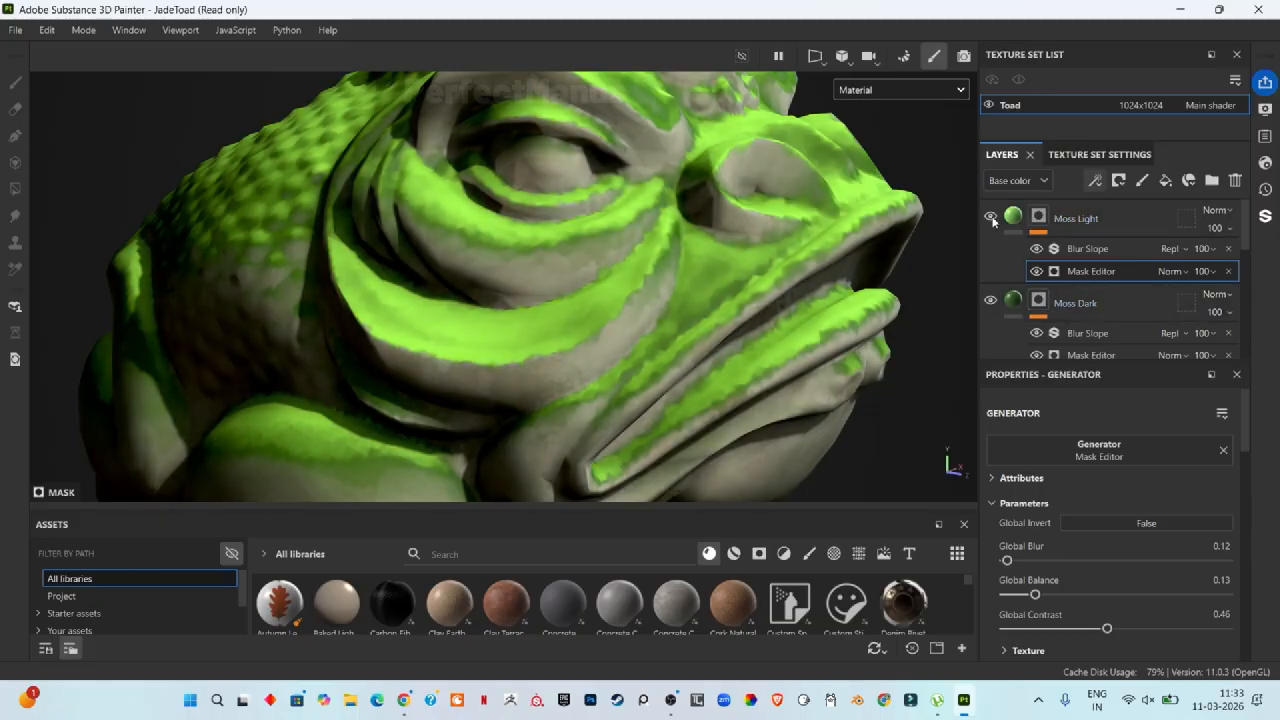
left_click(1013, 216)
left_click(1150, 649)
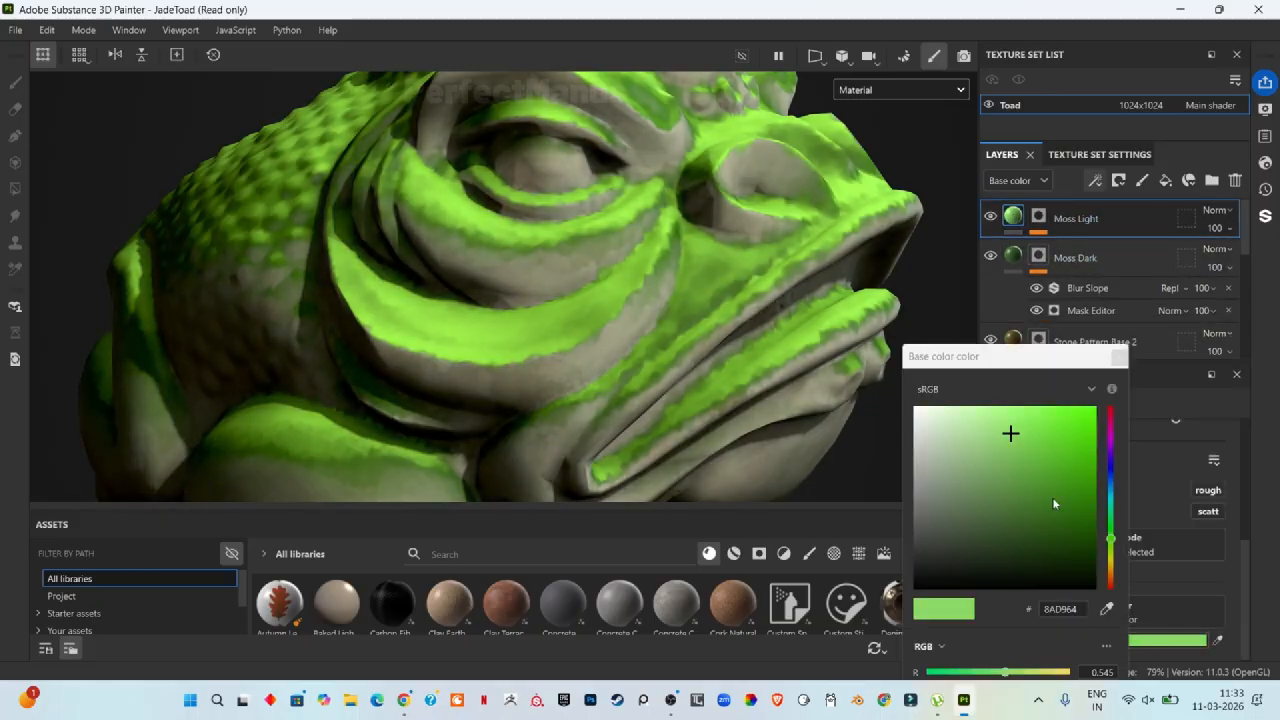
left_click_drag(1052, 497, 1053, 532)
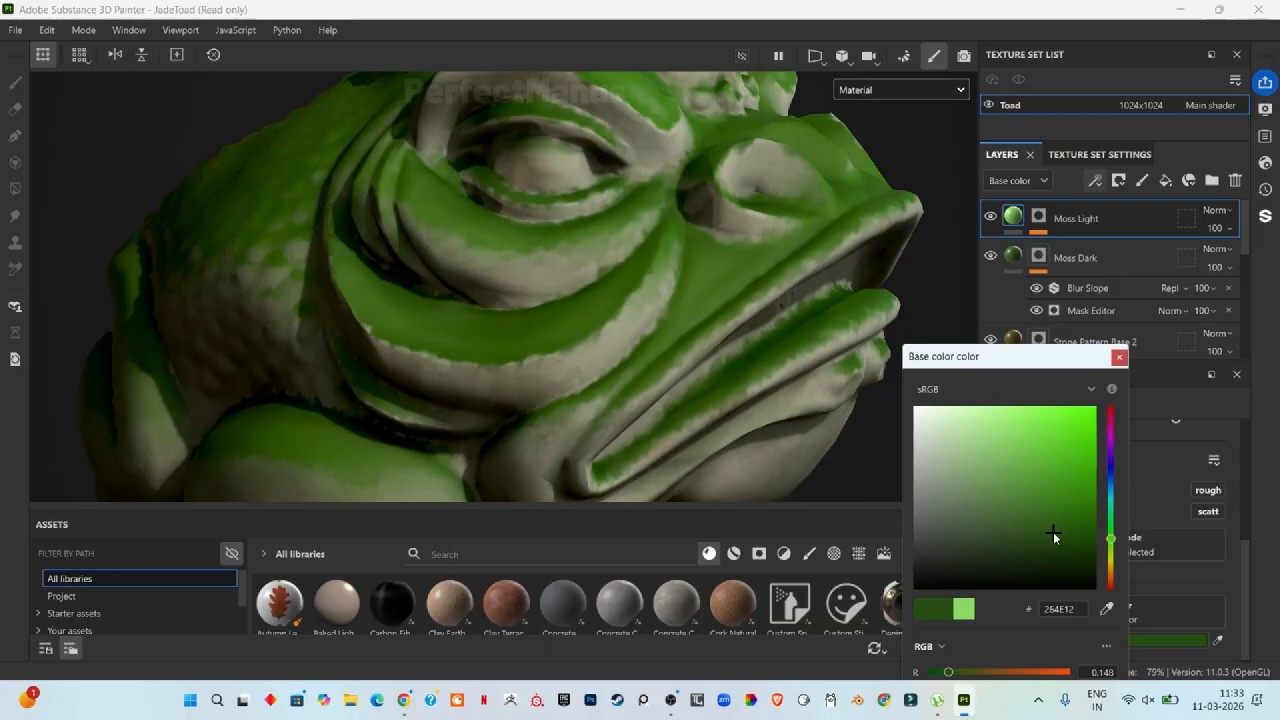
left_click(1119, 357)
Step: Set the Moss Dark layer's base color to light green 80C55C
left_click(1013, 256)
left_click(1133, 637)
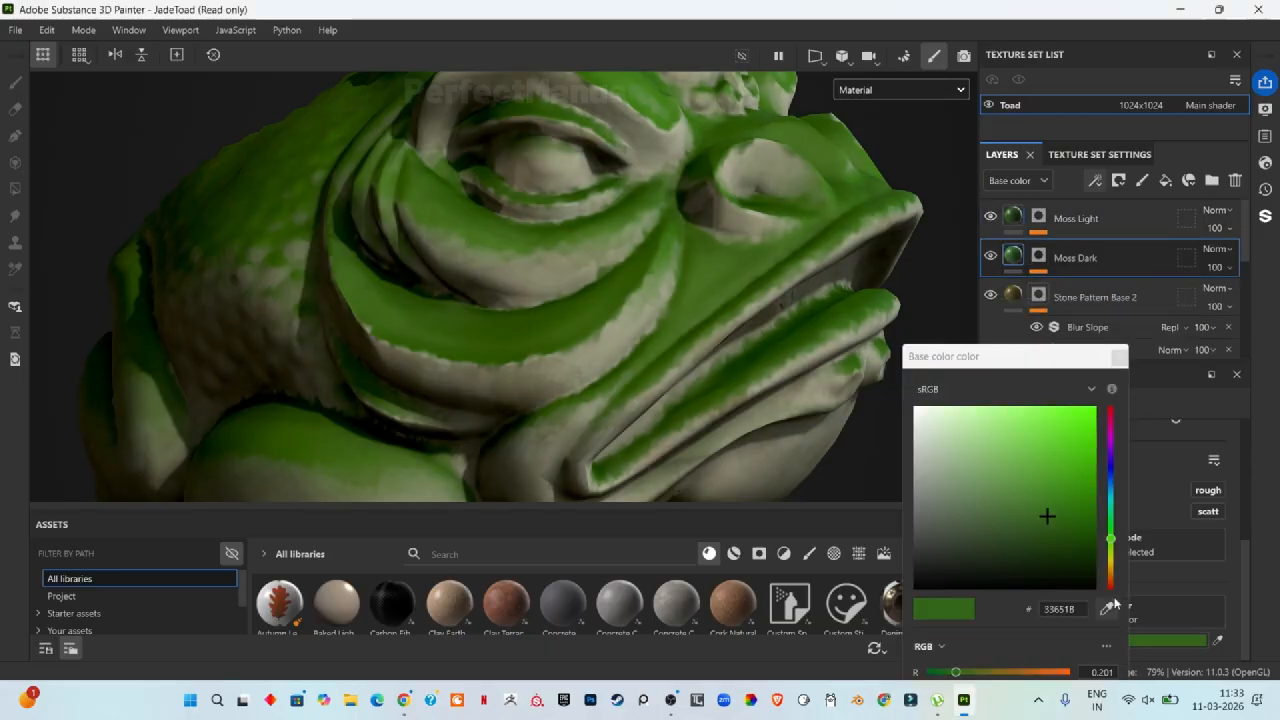
mouse_move(1085, 477)
left_mouse_down()
mouse_move(1069, 438)
mouse_move(1067, 468)
mouse_move(1080, 463)
left_mouse_up()
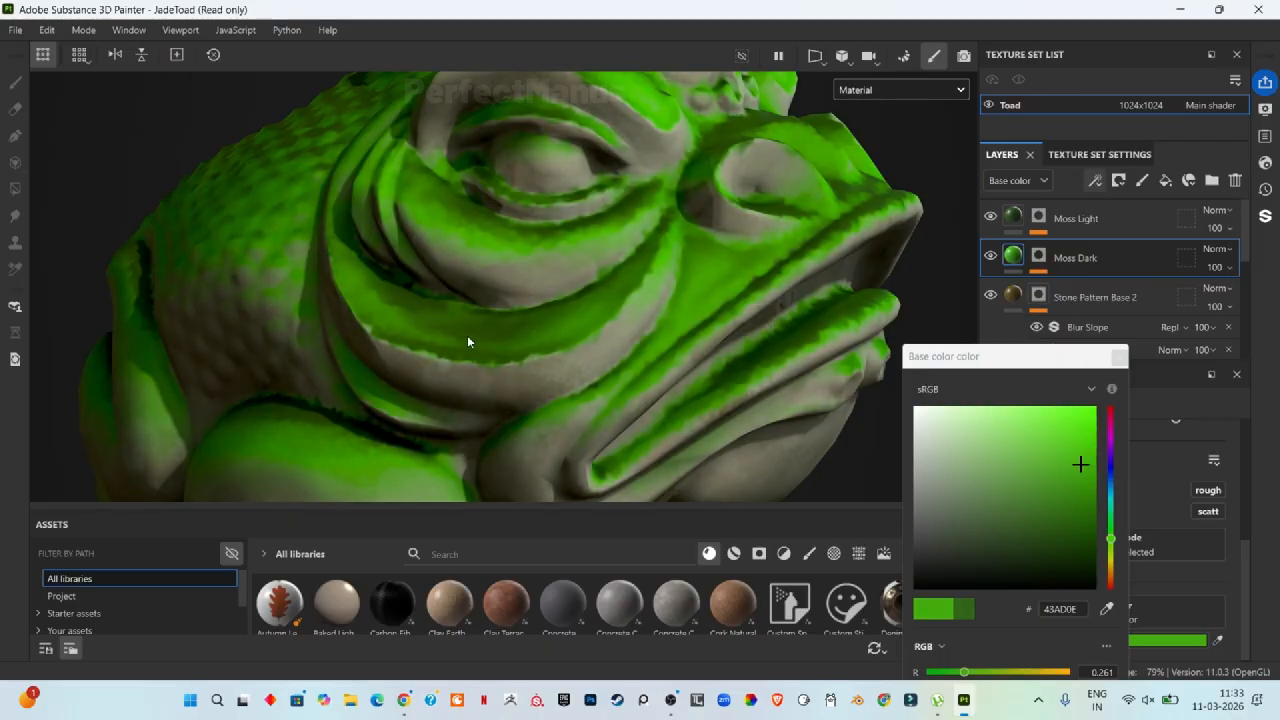
scroll(653, 266, "down", 4)
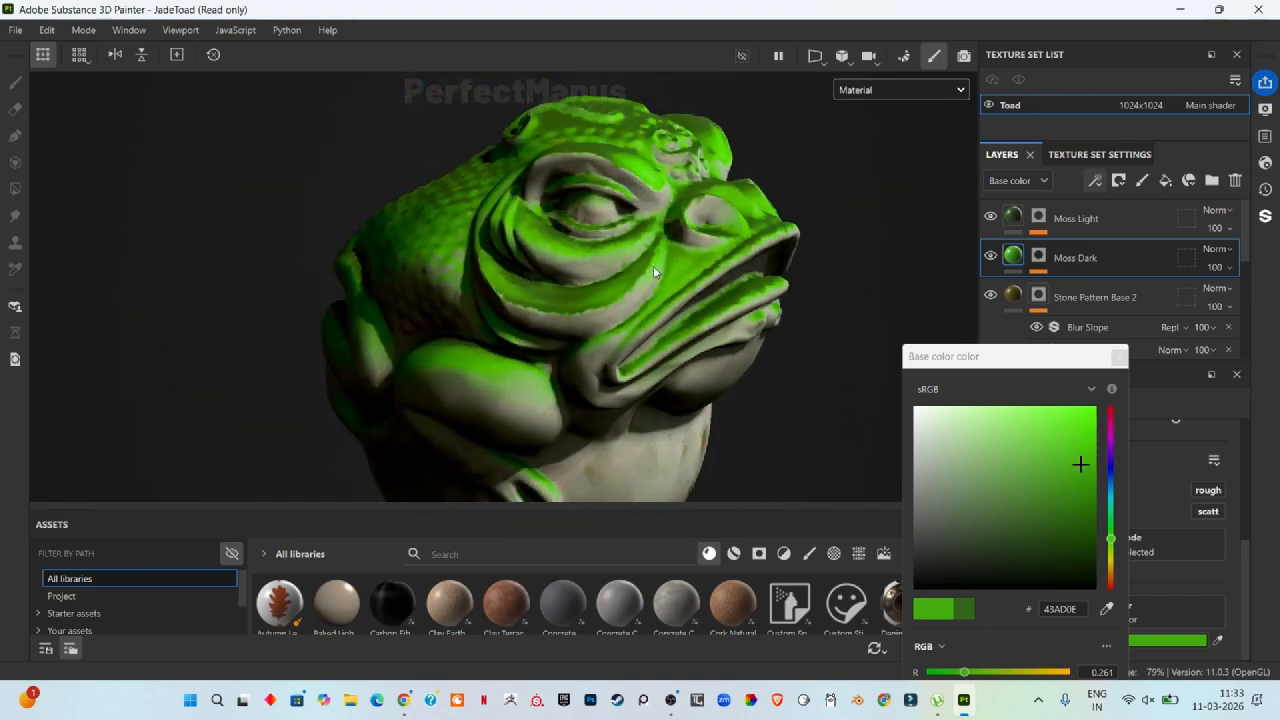
scroll(583, 406, "up", 2)
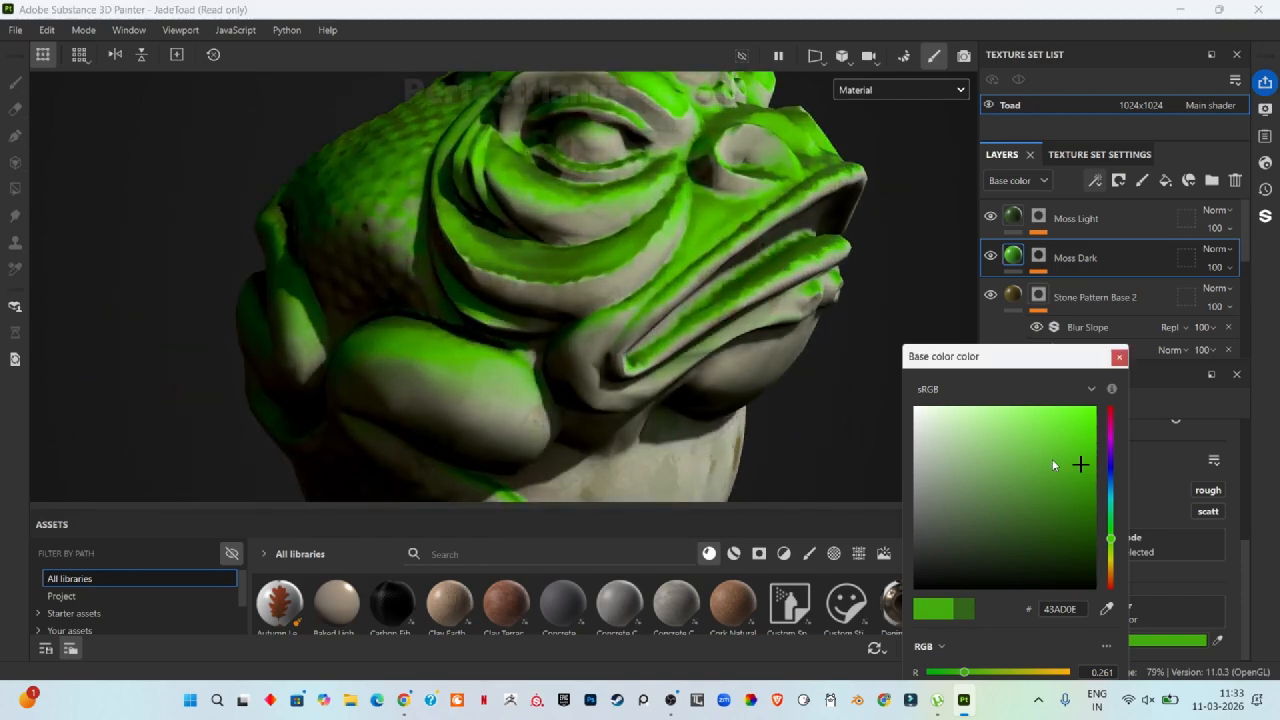
mouse_move(1080, 464)
left_mouse_down()
mouse_move(1006, 457)
mouse_move(1013, 446)
left_mouse_up()
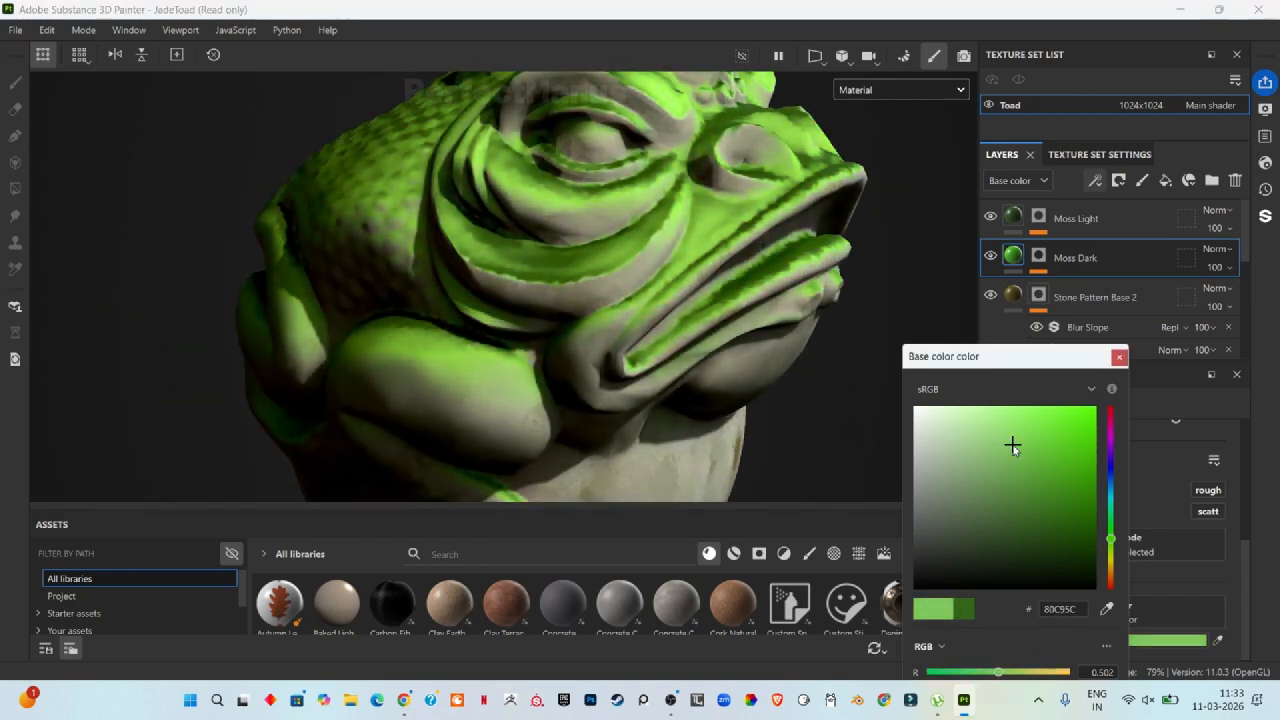
Step: Set the Moss Light layer's base color to dark green 377218
left_click(1014, 216)
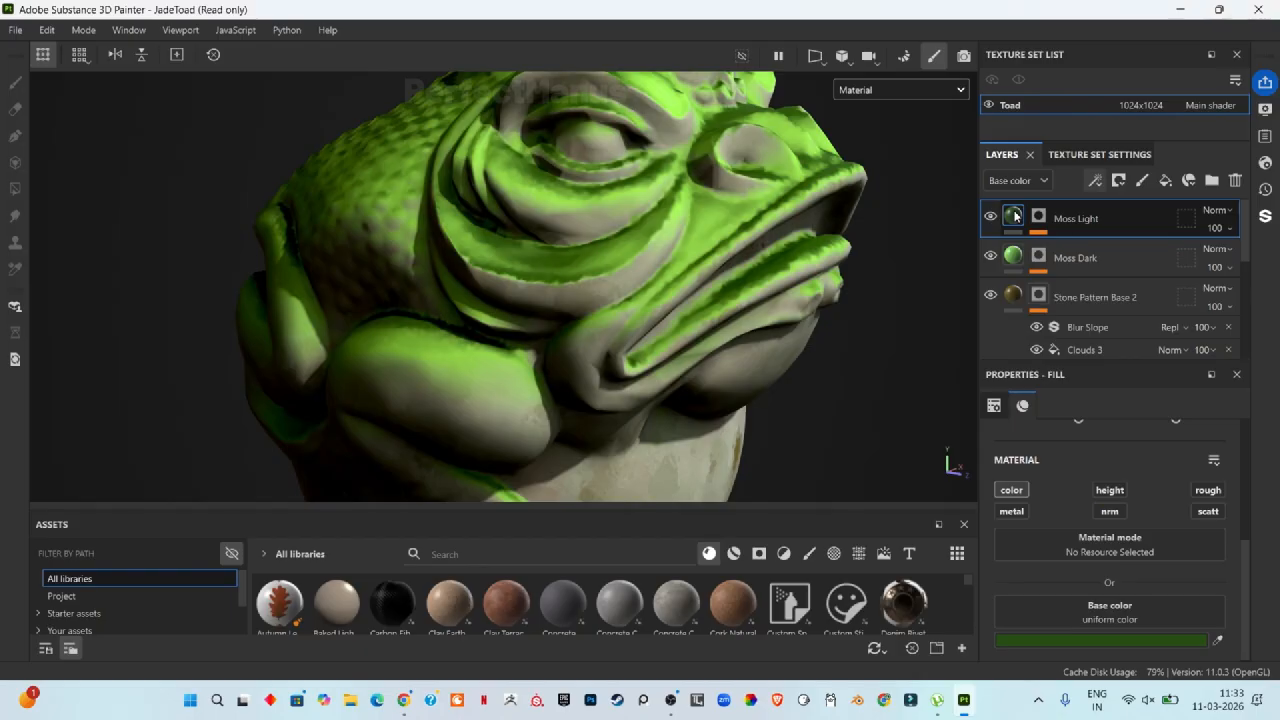
left_click(1130, 641)
mouse_move(1061, 521)
left_mouse_down()
mouse_move(1014, 529)
mouse_move(1000, 506)
mouse_move(991, 517)
mouse_move(1053, 505)
left_mouse_up()
scroll(806, 240, "down", 3)
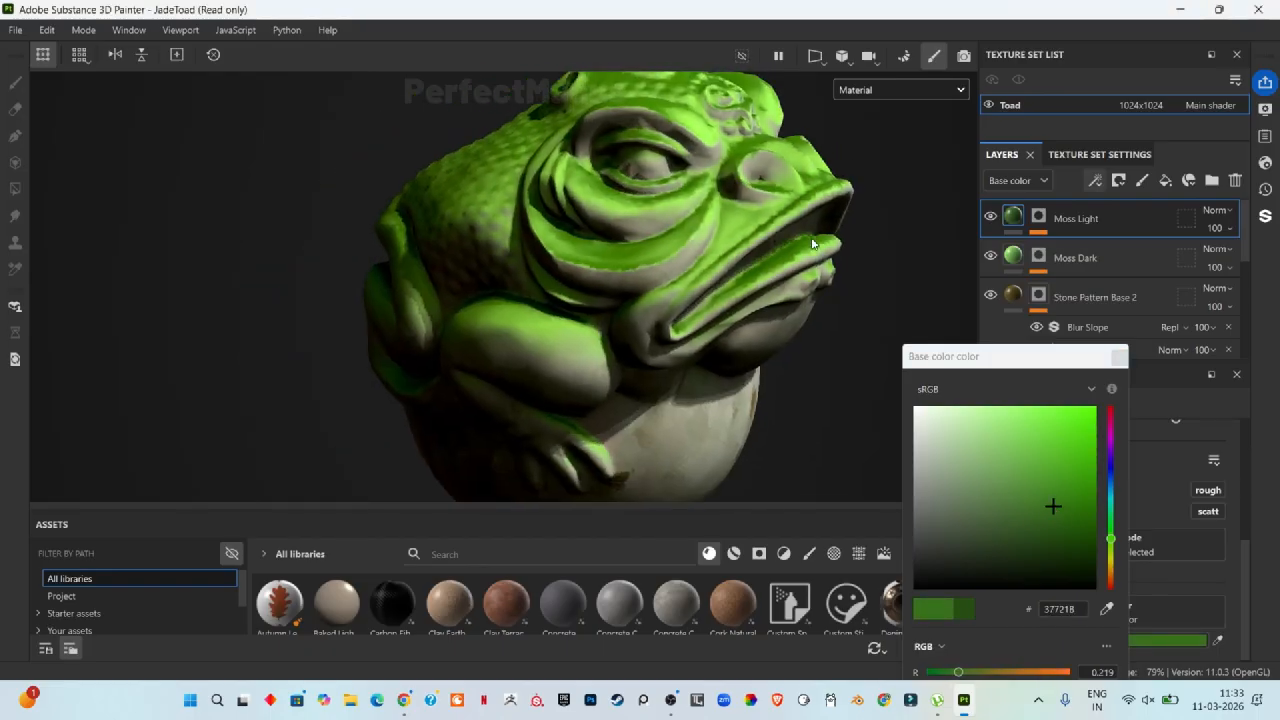
left_click(1119, 357)
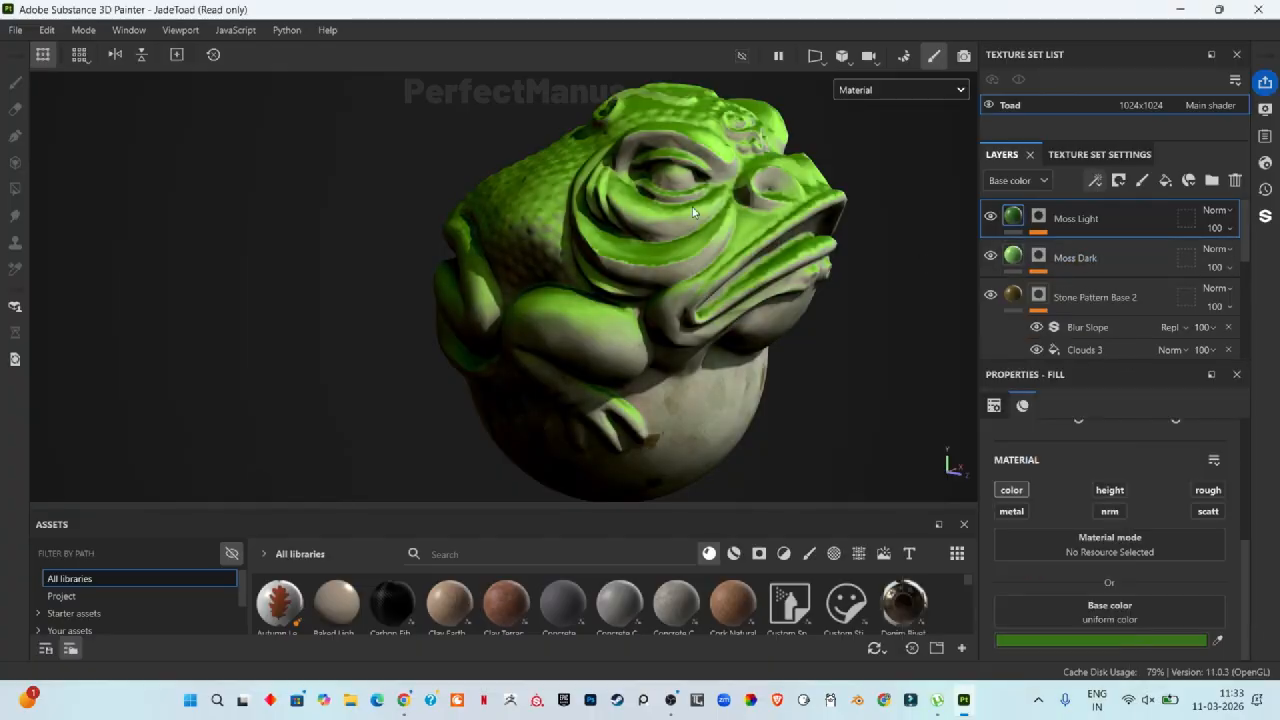
scroll(757, 215, "up", 5)
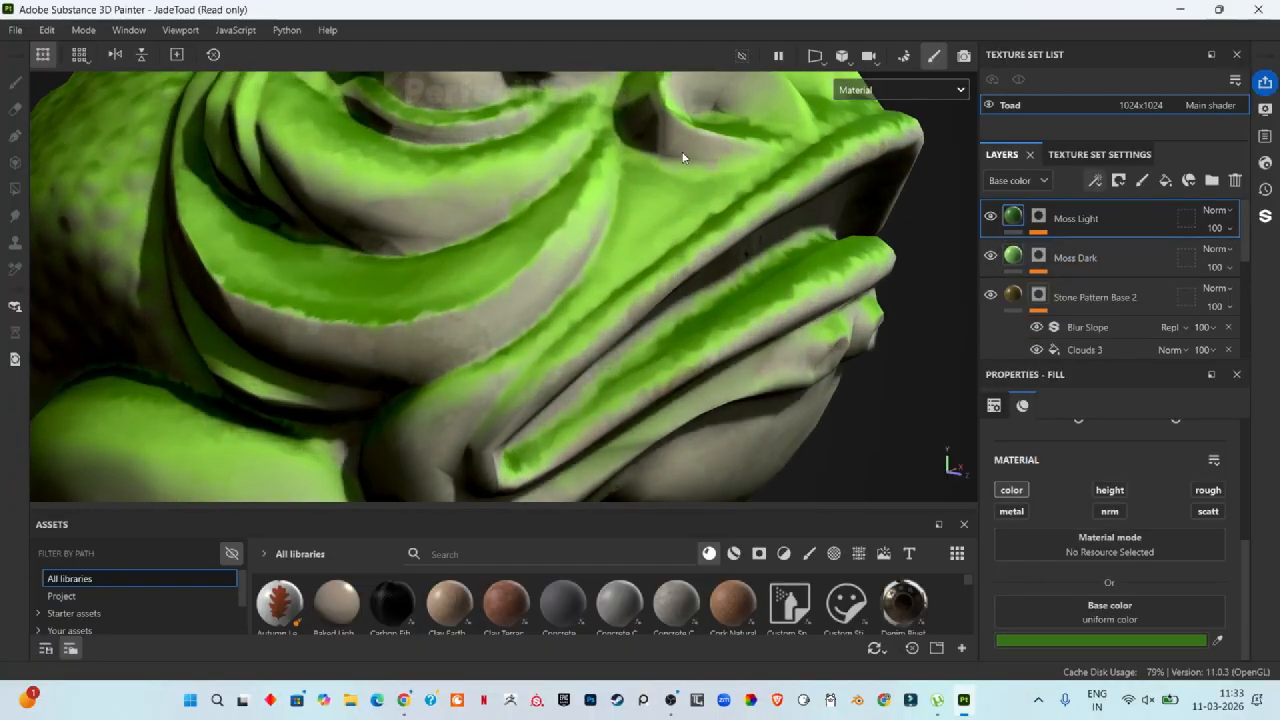
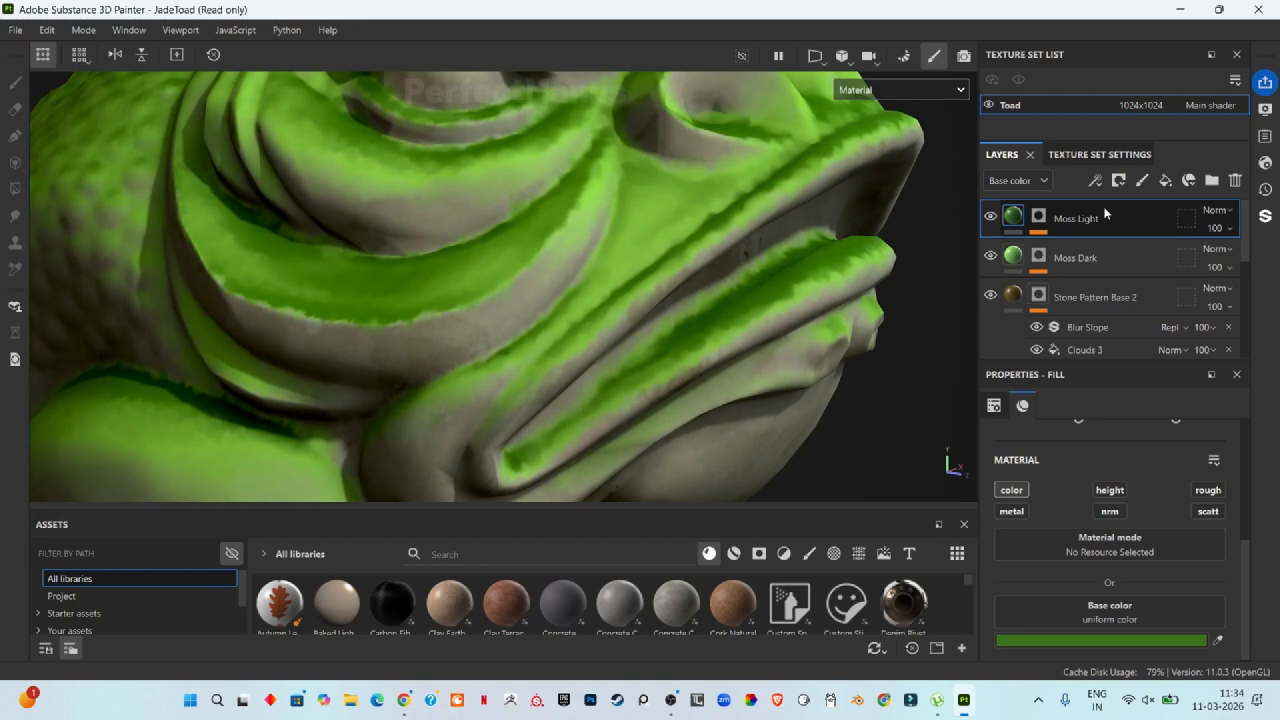
Step: Add a new fill layer on top of the stack and name it Dirt
left_click(1166, 181)
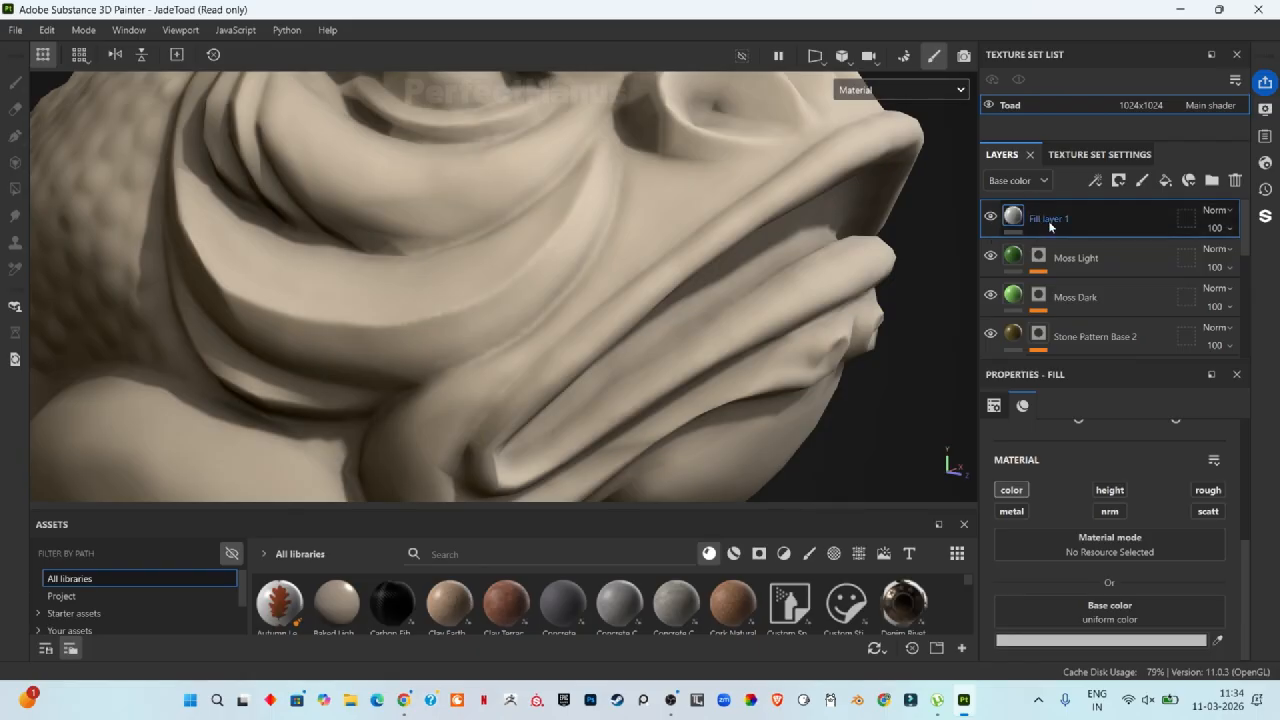
double_click(1052, 220)
type("Di")
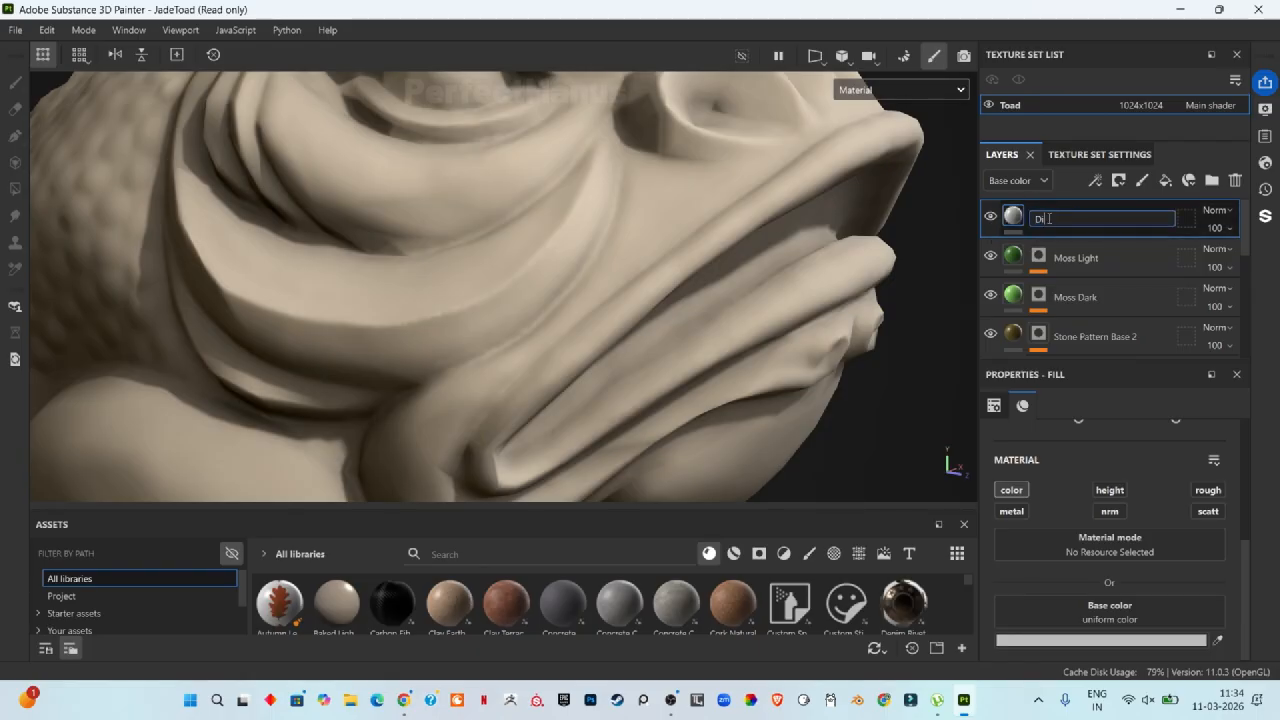
type("rt")
key("Return")
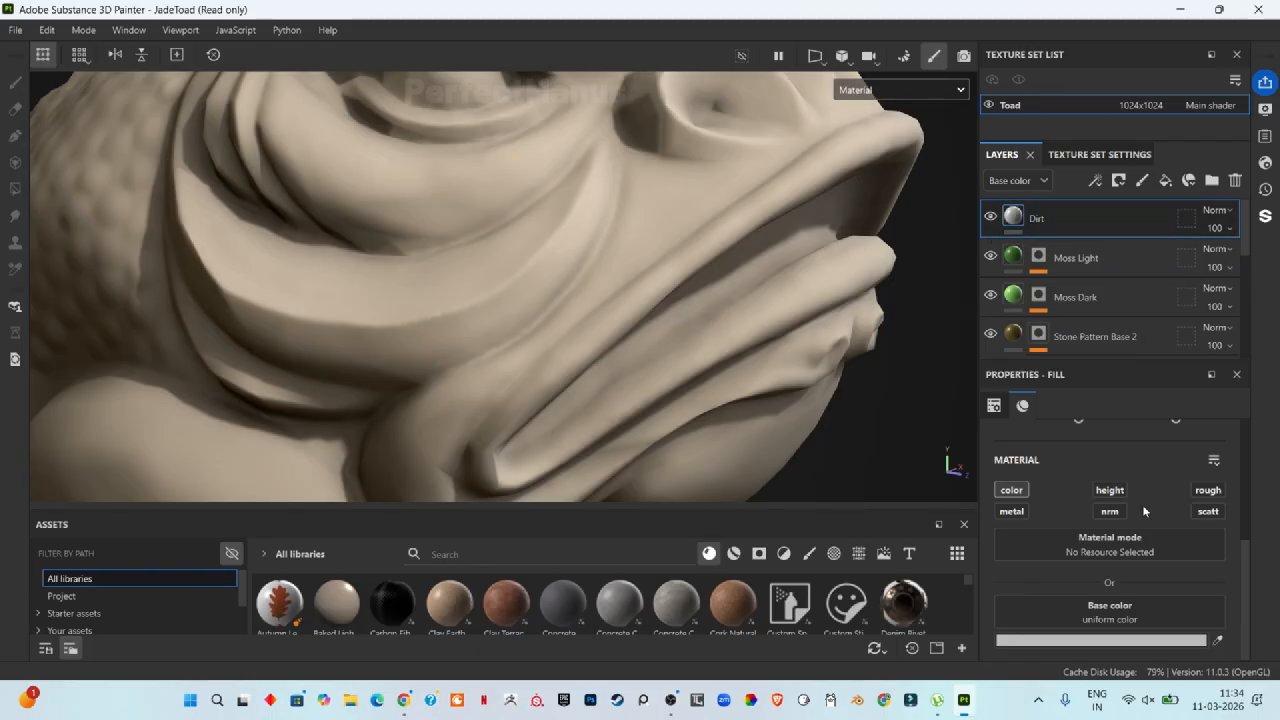
Step: Set the Dirt layer's base color to the dark olive 645615
left_click(1100, 640)
left_click_drag(1110, 556, 1058, 515)
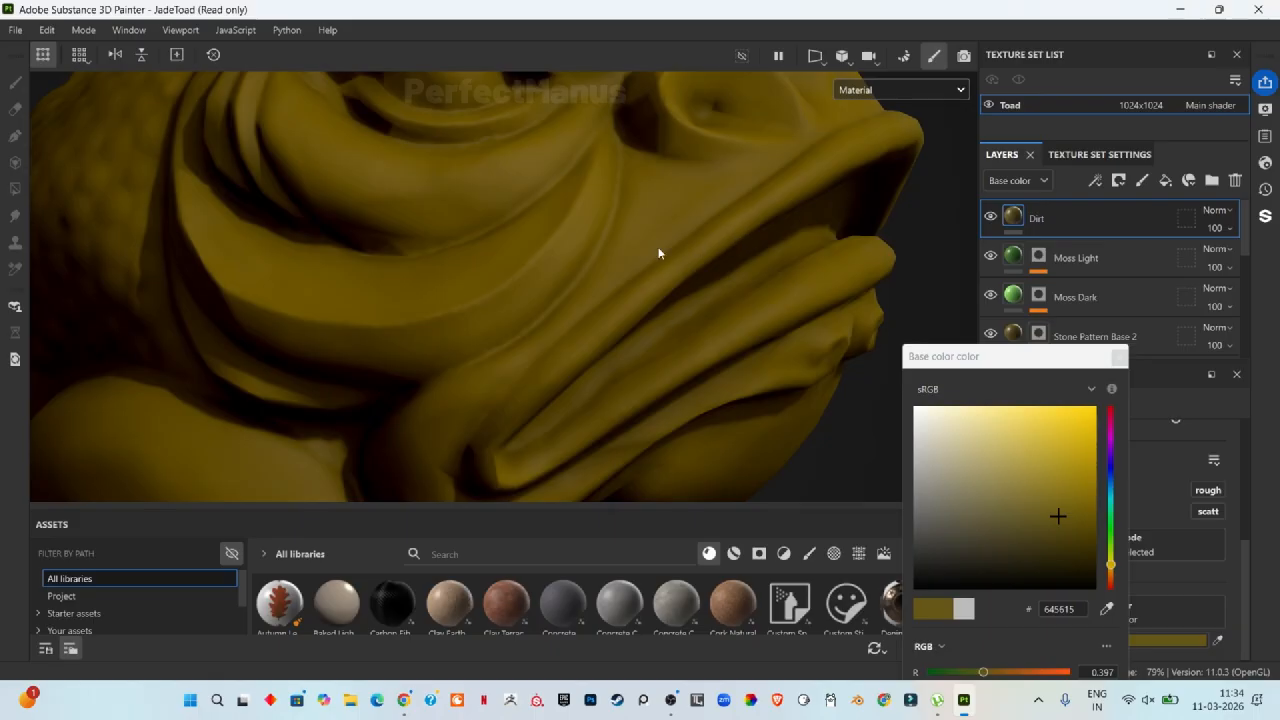
left_click(1117, 357)
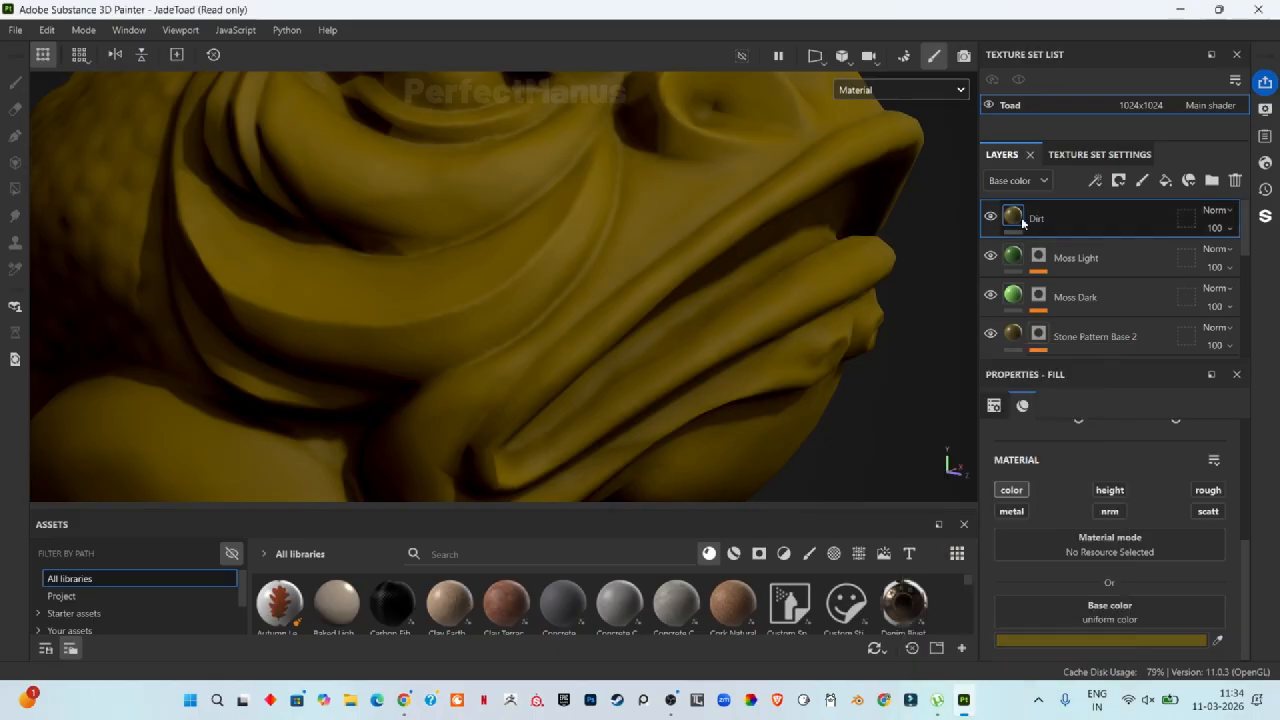
Step: Add a black mask to the Dirt layer and insert a Dirt generator into it
right_click(1025, 218)
left_click(1094, 33)
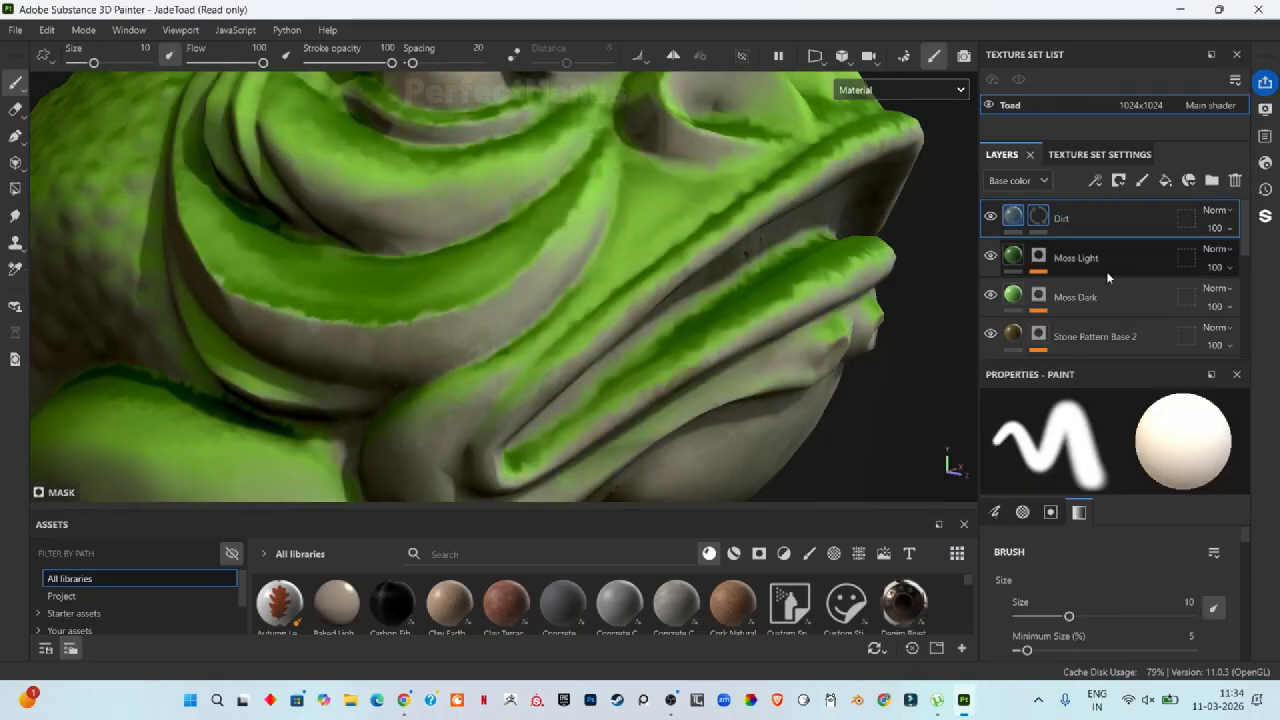
left_click(1095, 180)
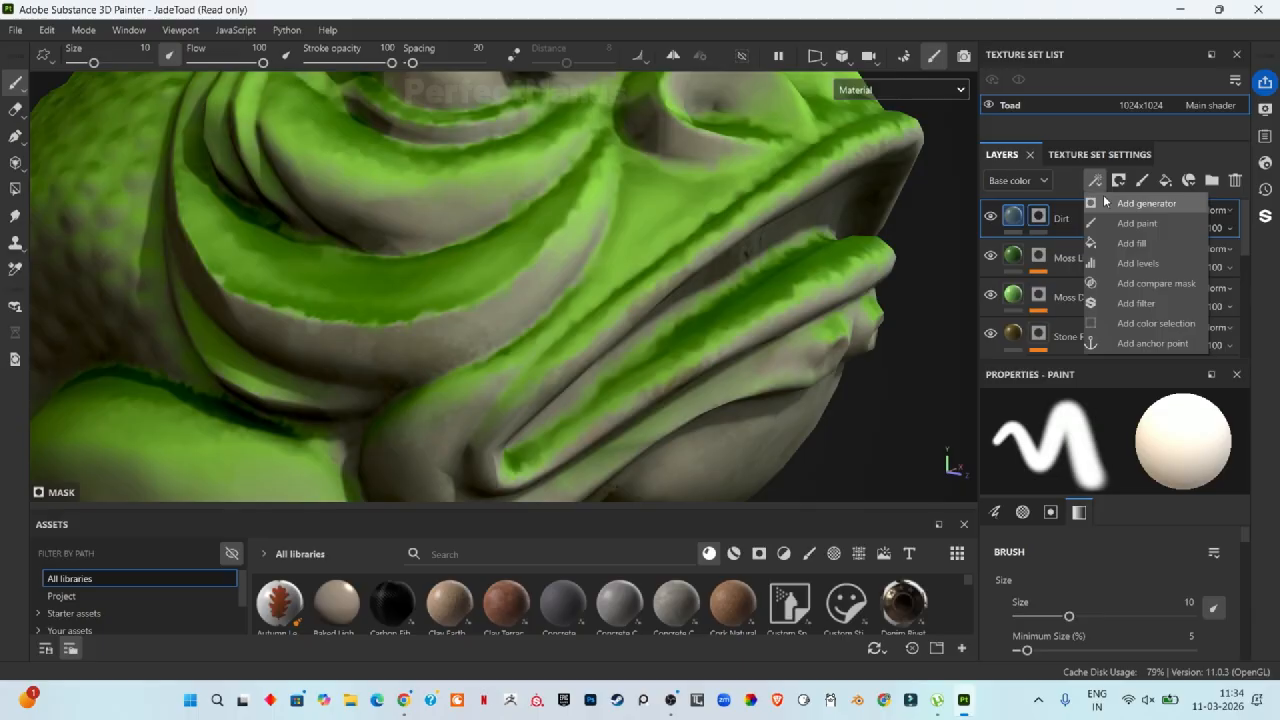
left_click(1104, 200)
left_click(1097, 451)
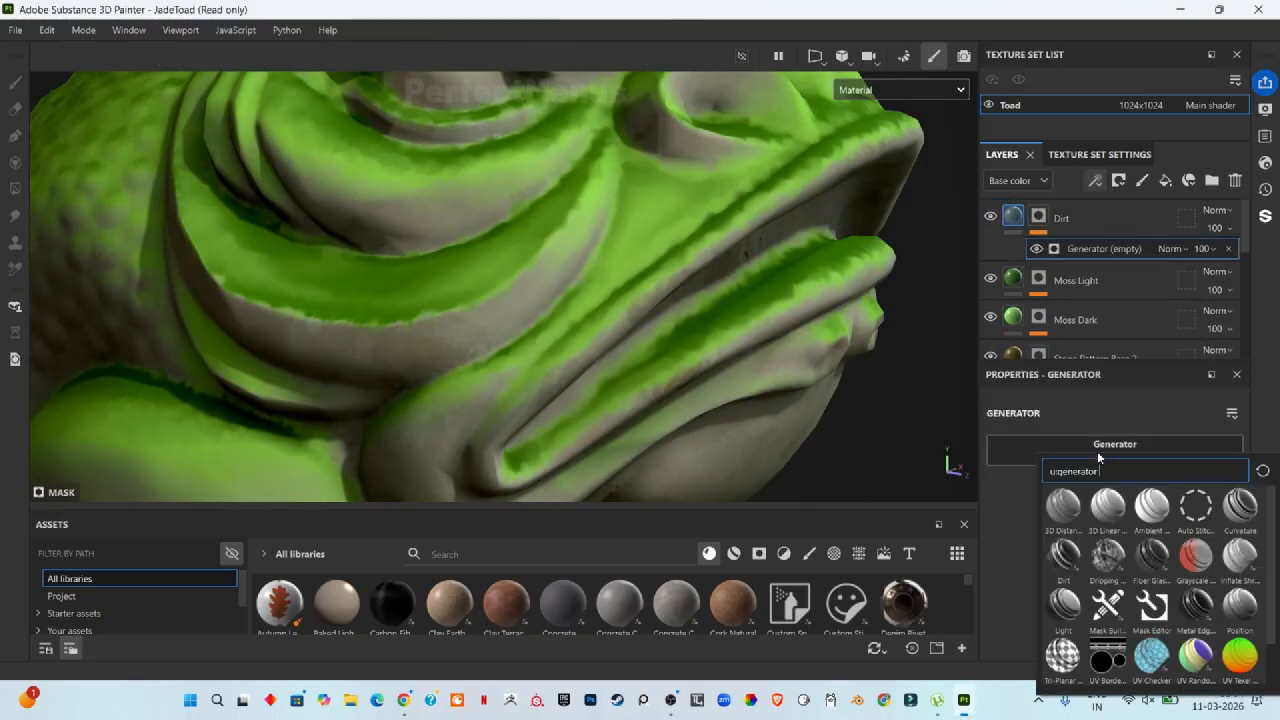
left_click(1068, 565)
Step: Adjust the Dirt generator to a Dirt Level of 0.67 and a Dirt Contrast of 0.55
scroll(775, 261, "down", 4)
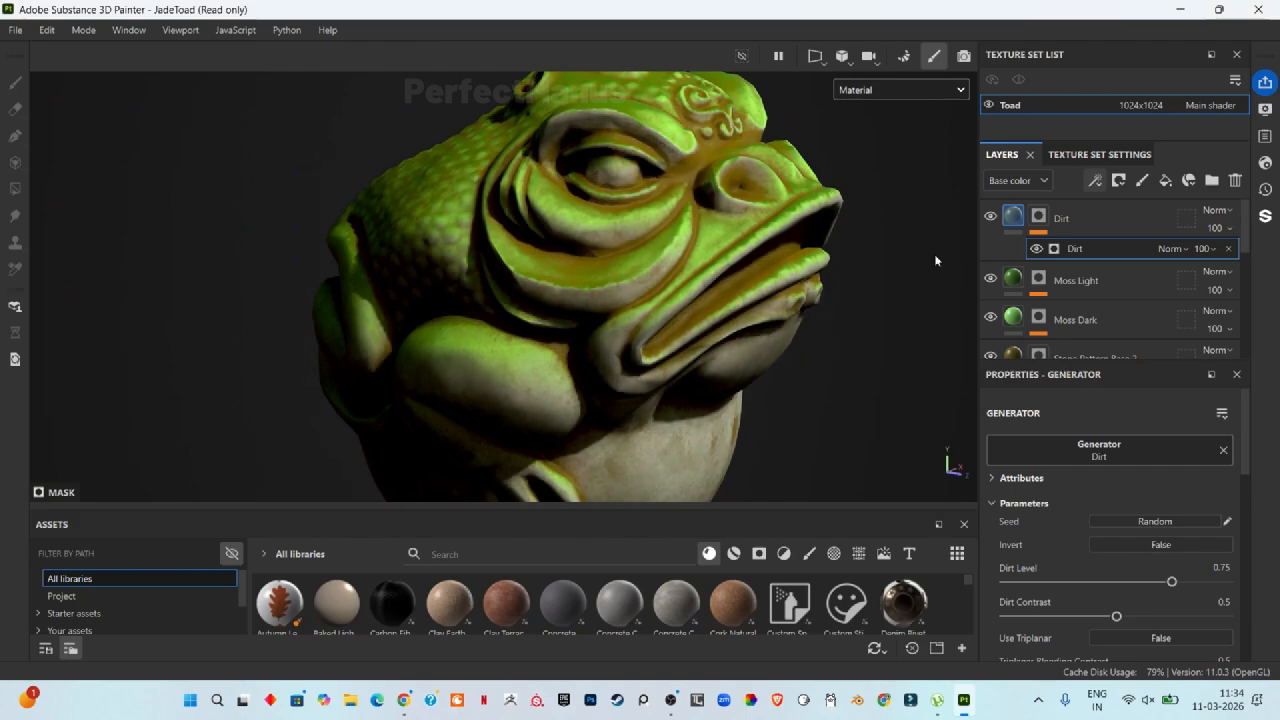
scroll(808, 374, "up", 5)
scroll(738, 317, "up", 2)
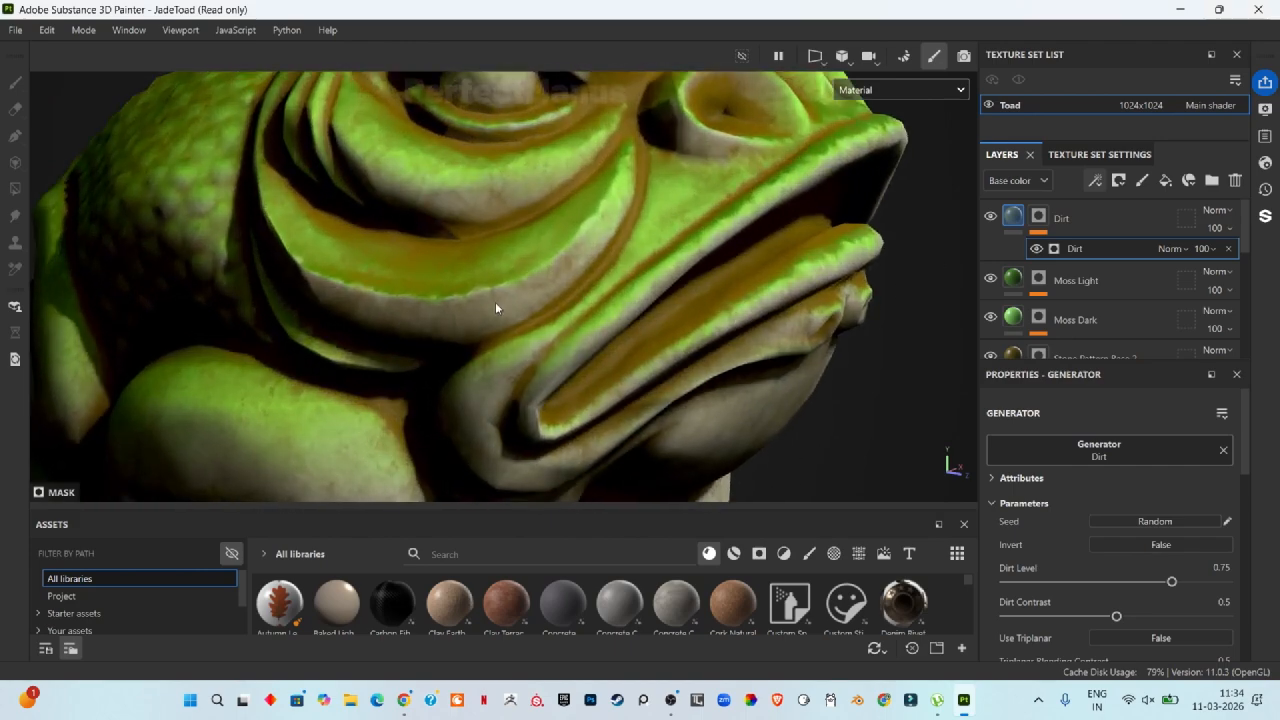
mouse_move(1170, 582)
left_mouse_down()
mouse_move(1115, 587)
mouse_move(1143, 582)
mouse_move(1232, 615)
mouse_move(1062, 617)
mouse_move(1136, 616)
mouse_move(1152, 594)
left_mouse_up()
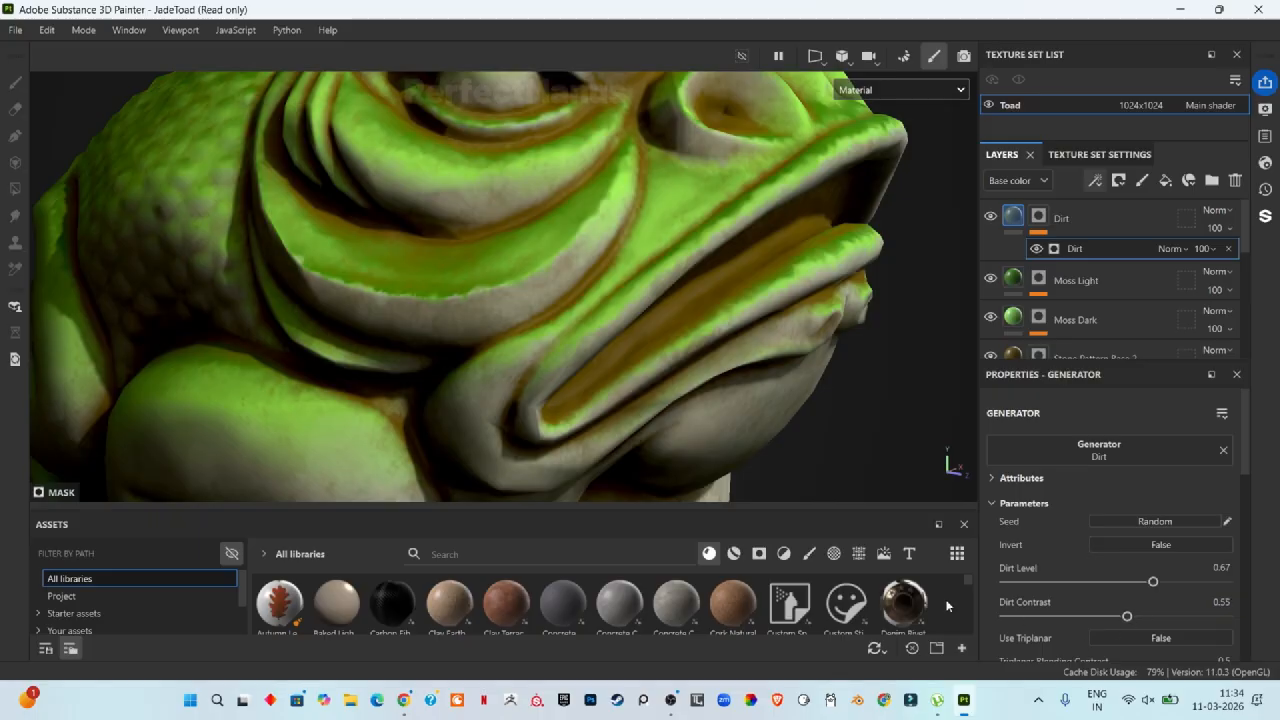
scroll(686, 309, "down", 5)
scroll(600, 276, "up", 3)
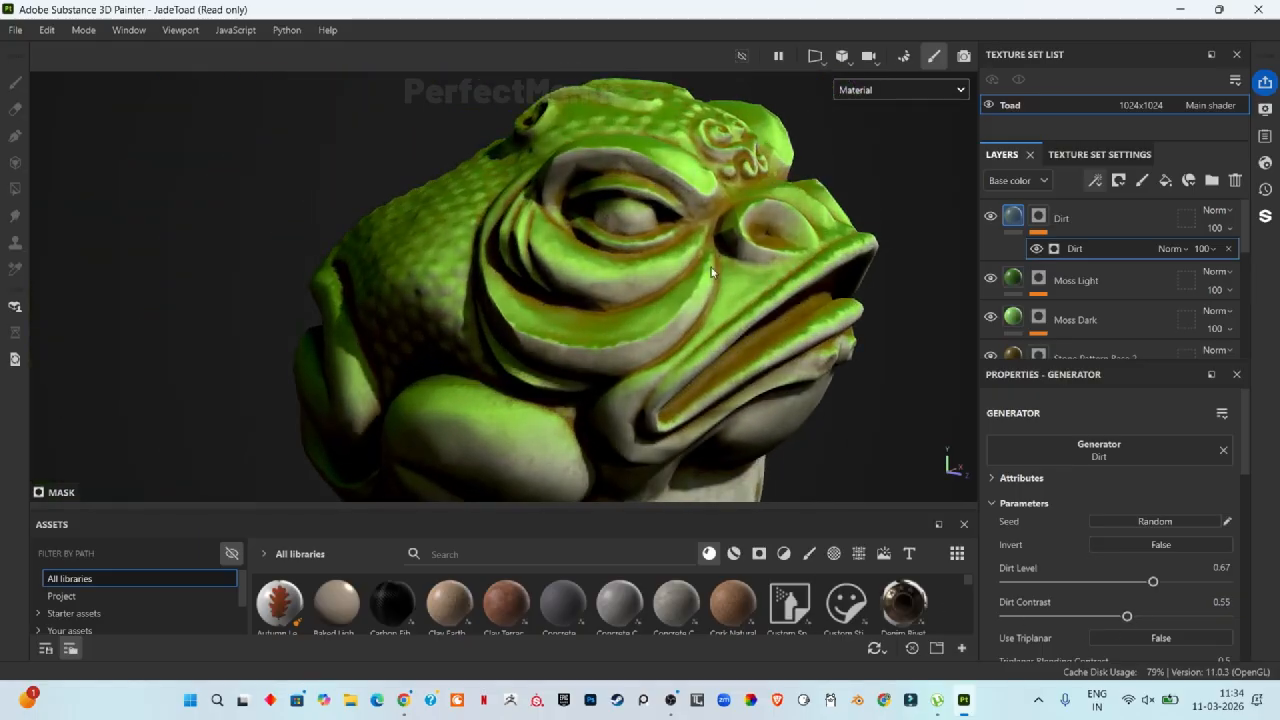
scroll(712, 271, "up", 6)
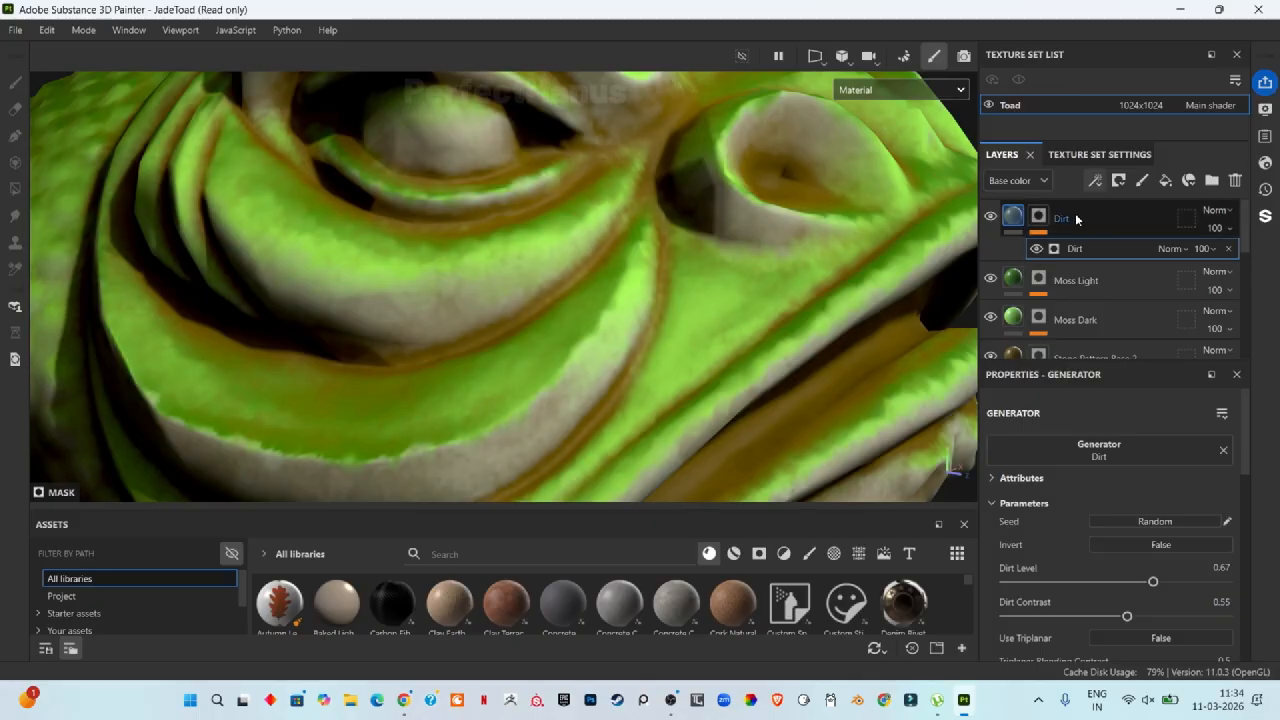
left_click_drag(1075, 217, 1074, 328)
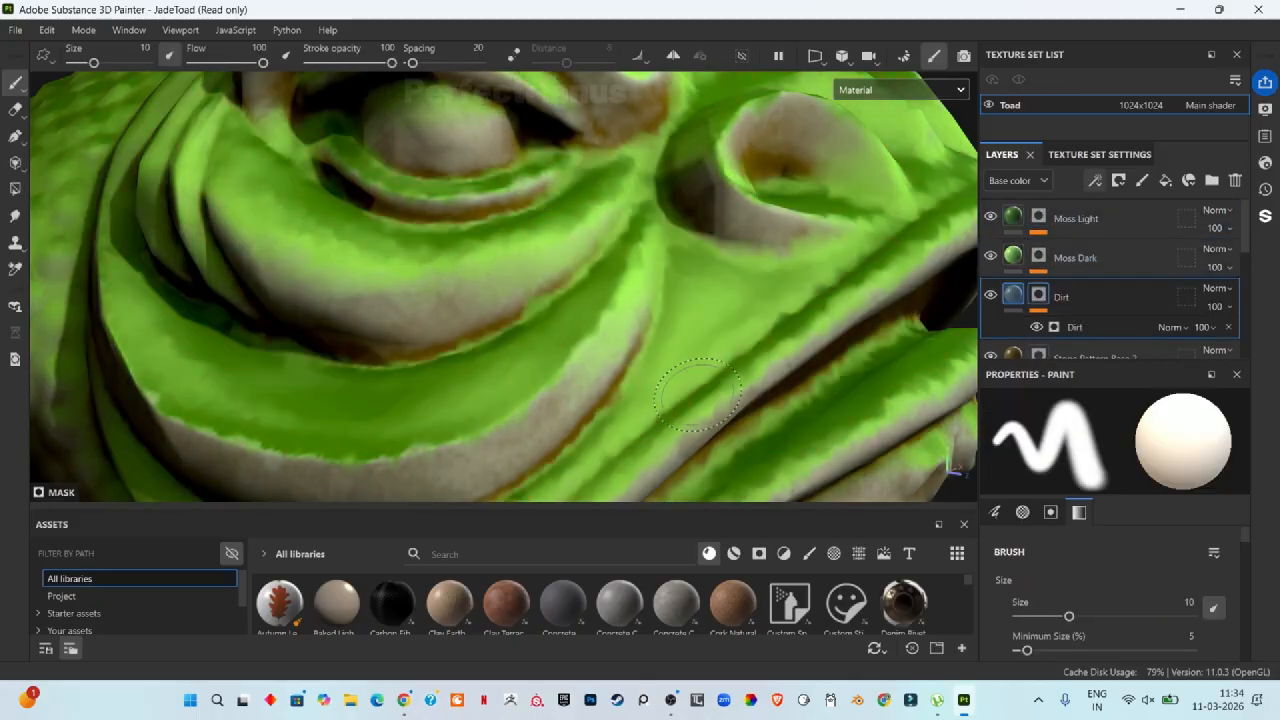
key("f")
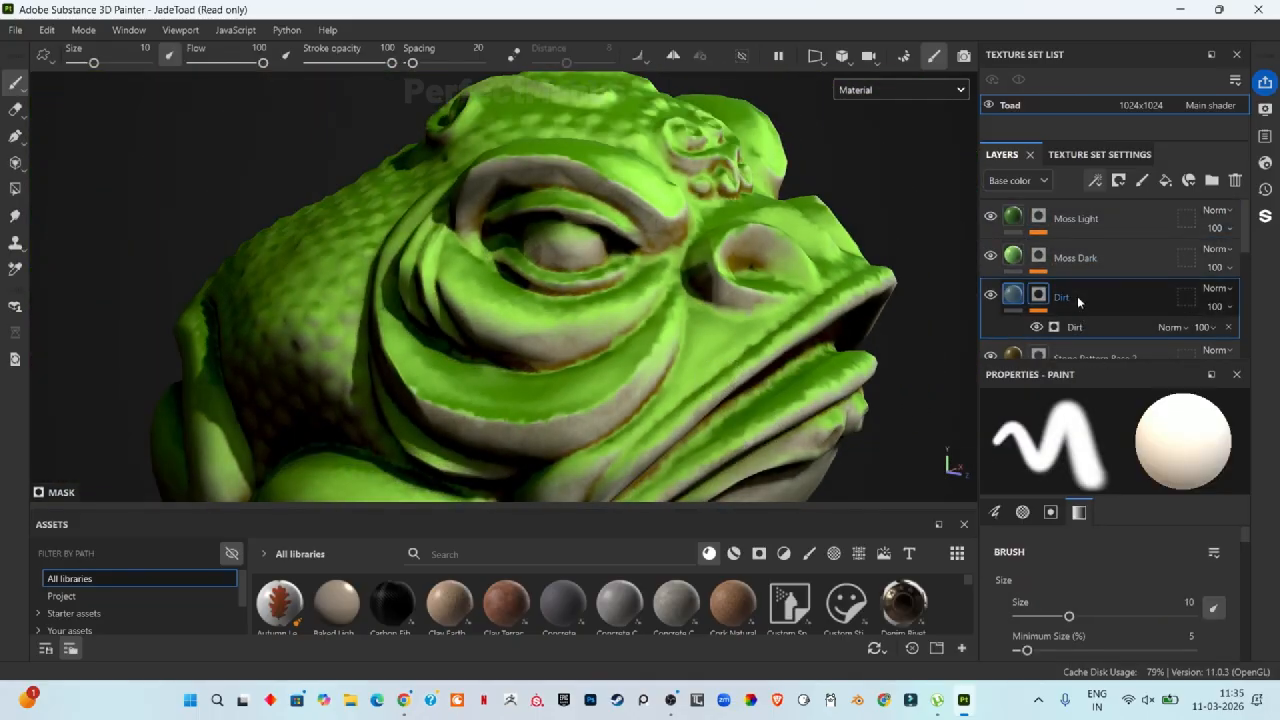
left_click_drag(1080, 298, 1075, 213)
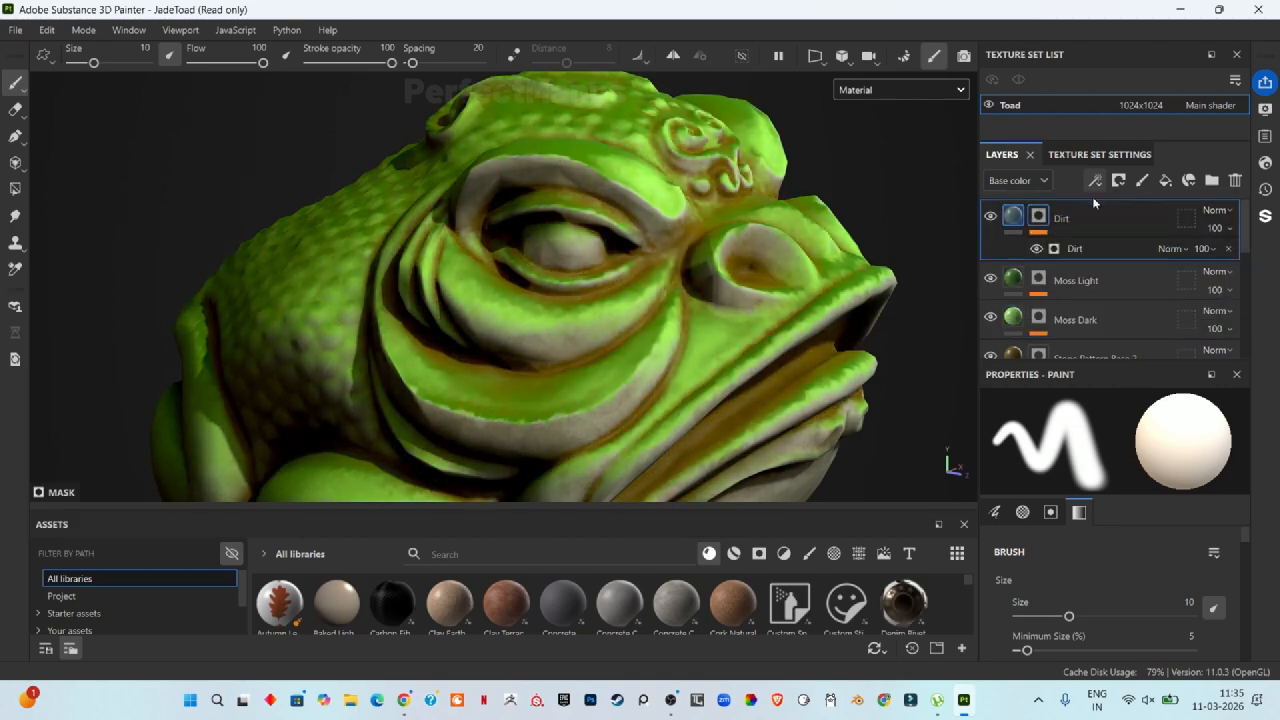
Step: Add another fill layer on top and name it Curvature
left_click(1165, 180)
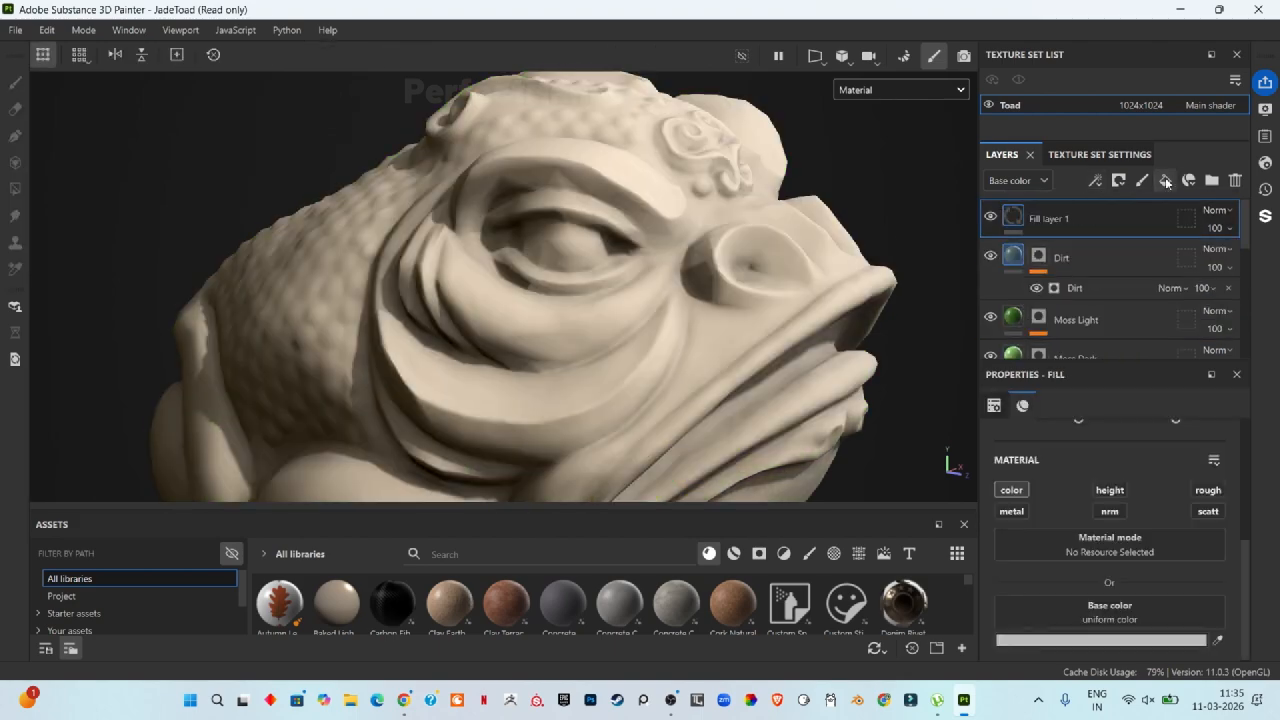
double_click(1073, 214)
type("Curvature")
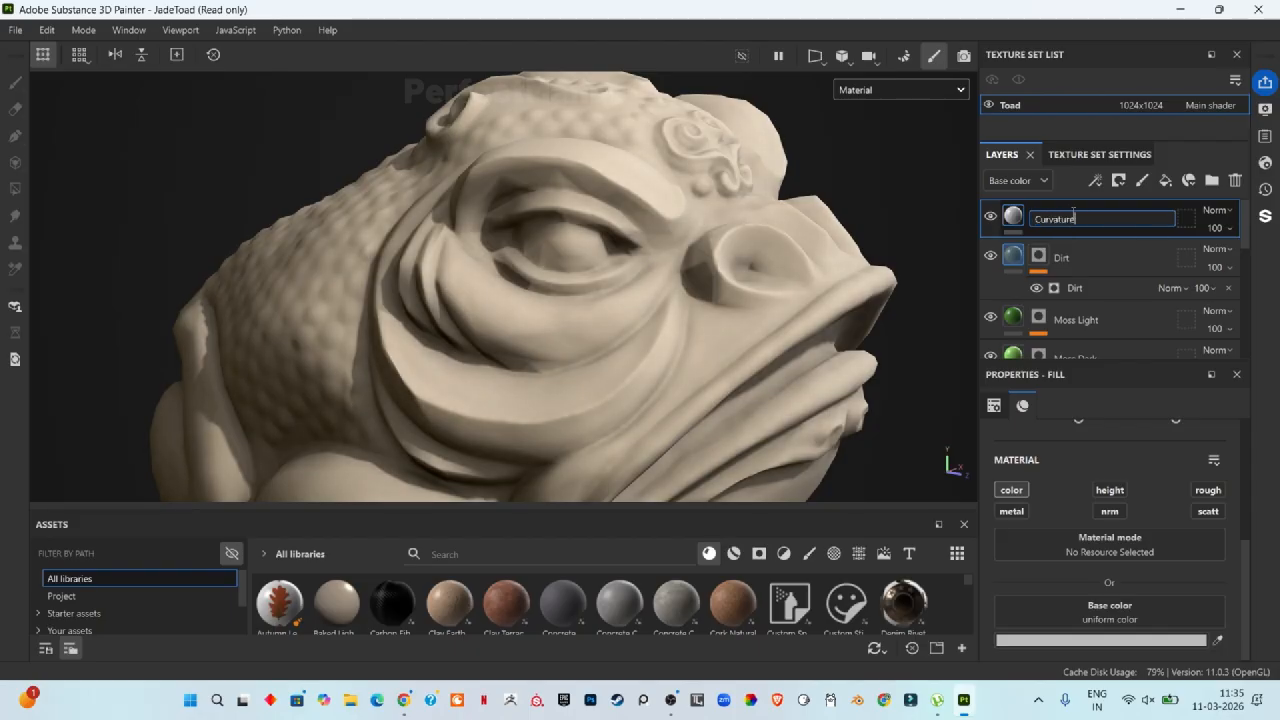
key("Return")
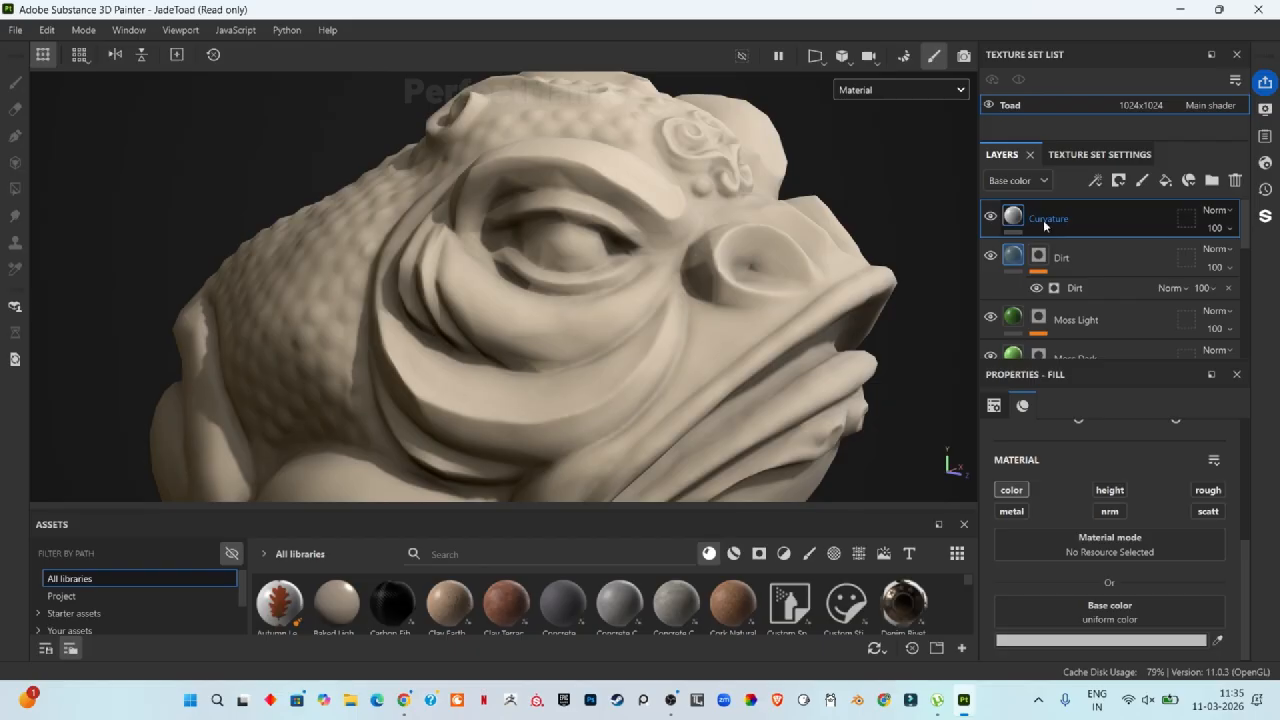
Step: Set the Curvature layer's base color to a bright green
left_click(1114, 641)
left_click(1110, 541)
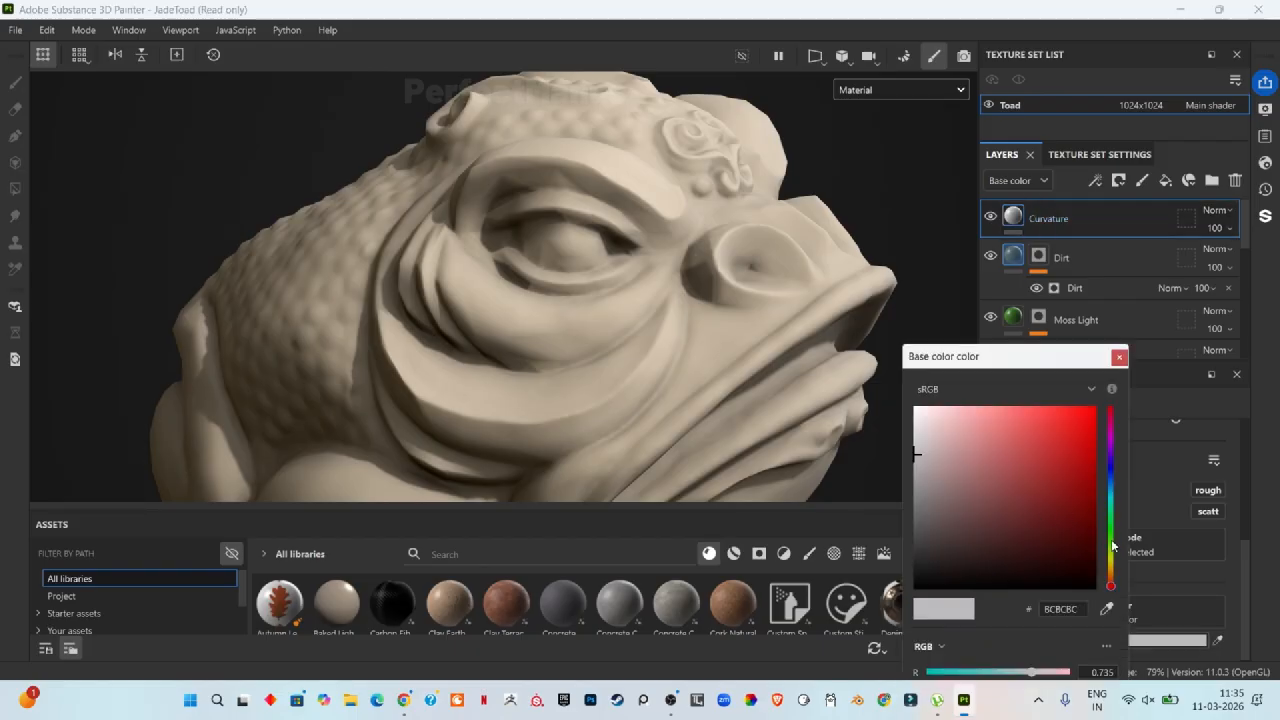
left_click(1027, 441)
mouse_move(1027, 441)
left_mouse_down()
mouse_move(1032, 466)
mouse_move(1037, 437)
left_mouse_up()
left_click(1119, 357)
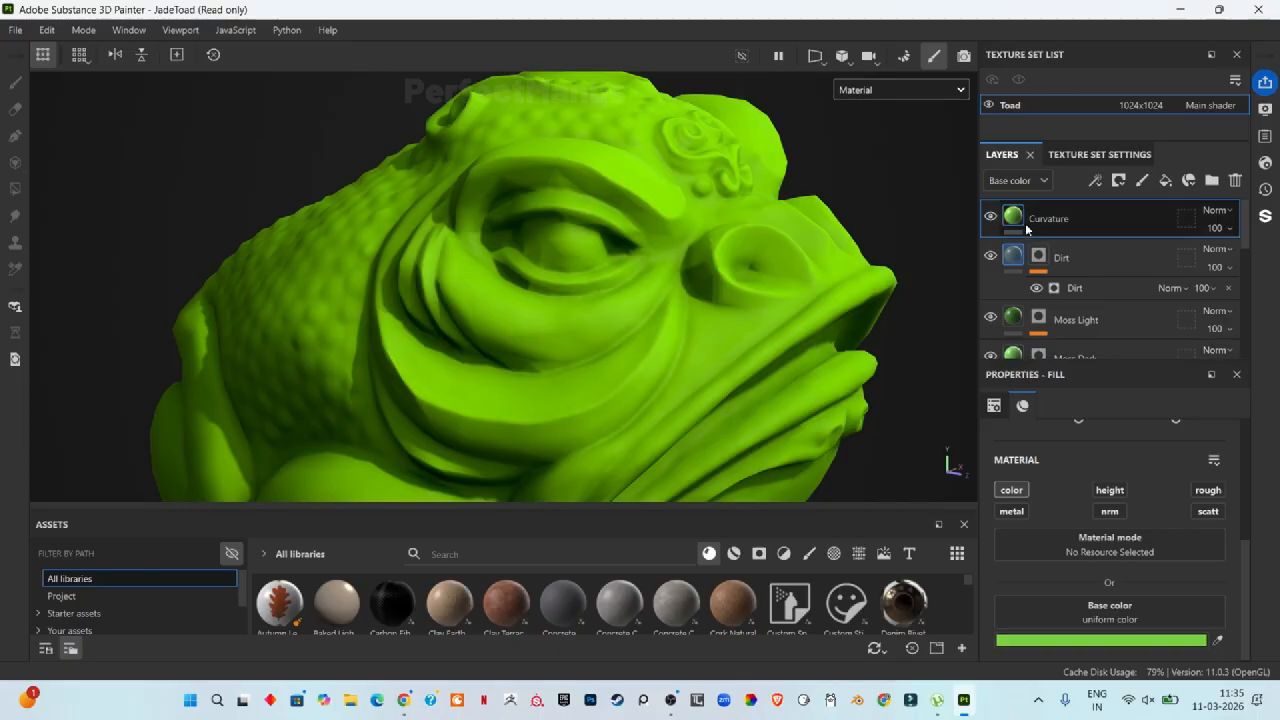
Step: Add a black mask to the Curvature layer and insert a Curvature generator into it
right_click(1066, 221)
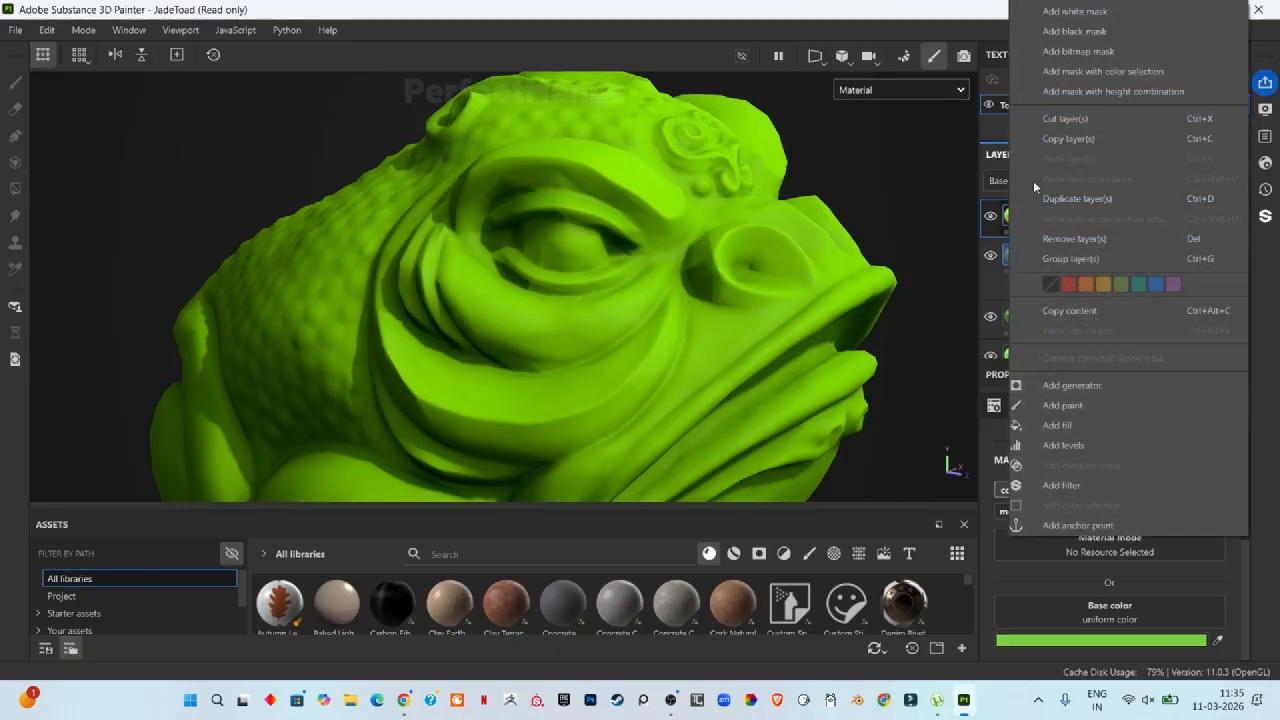
left_click(1065, 29)
left_click(1095, 180)
left_click(1111, 200)
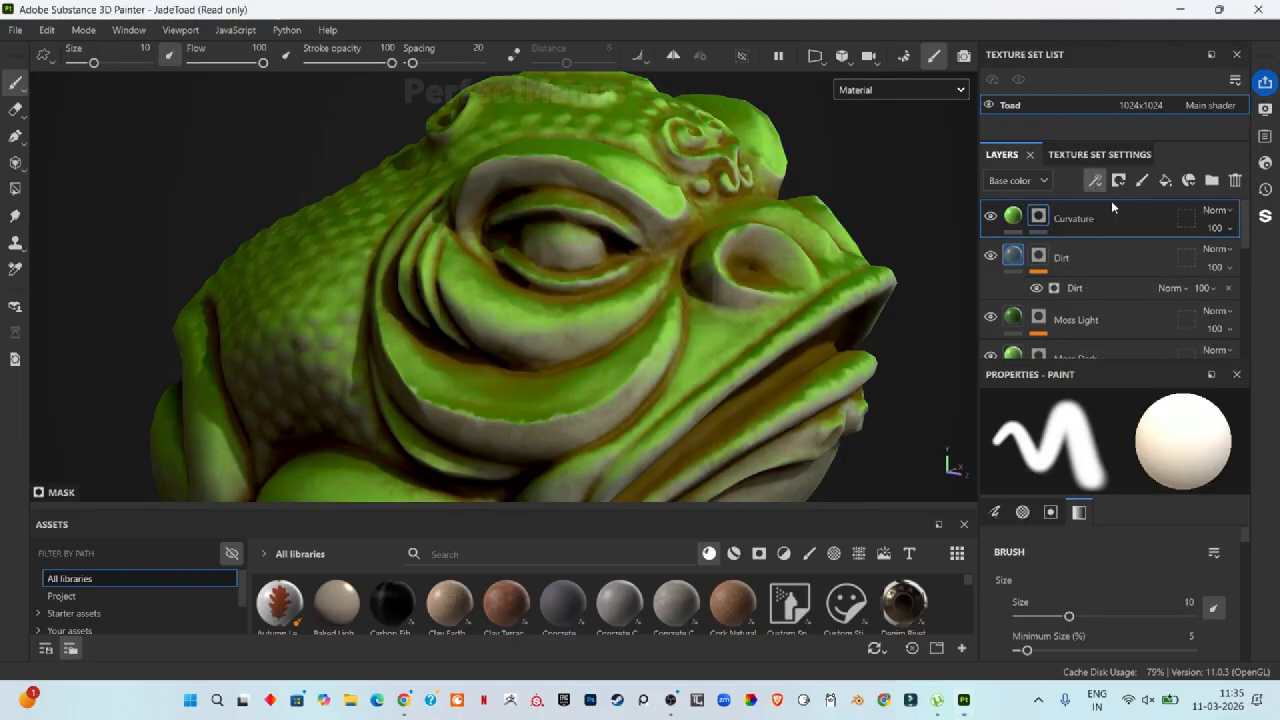
left_click(1098, 450)
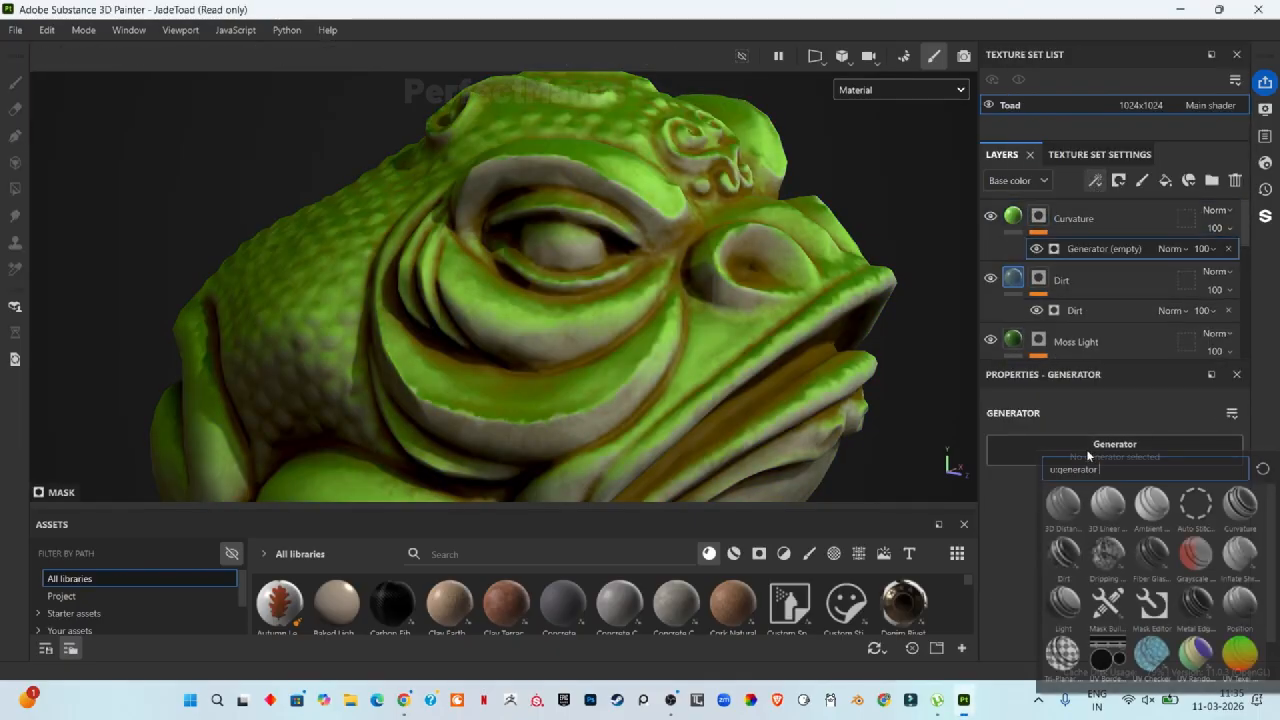
left_click(1246, 514)
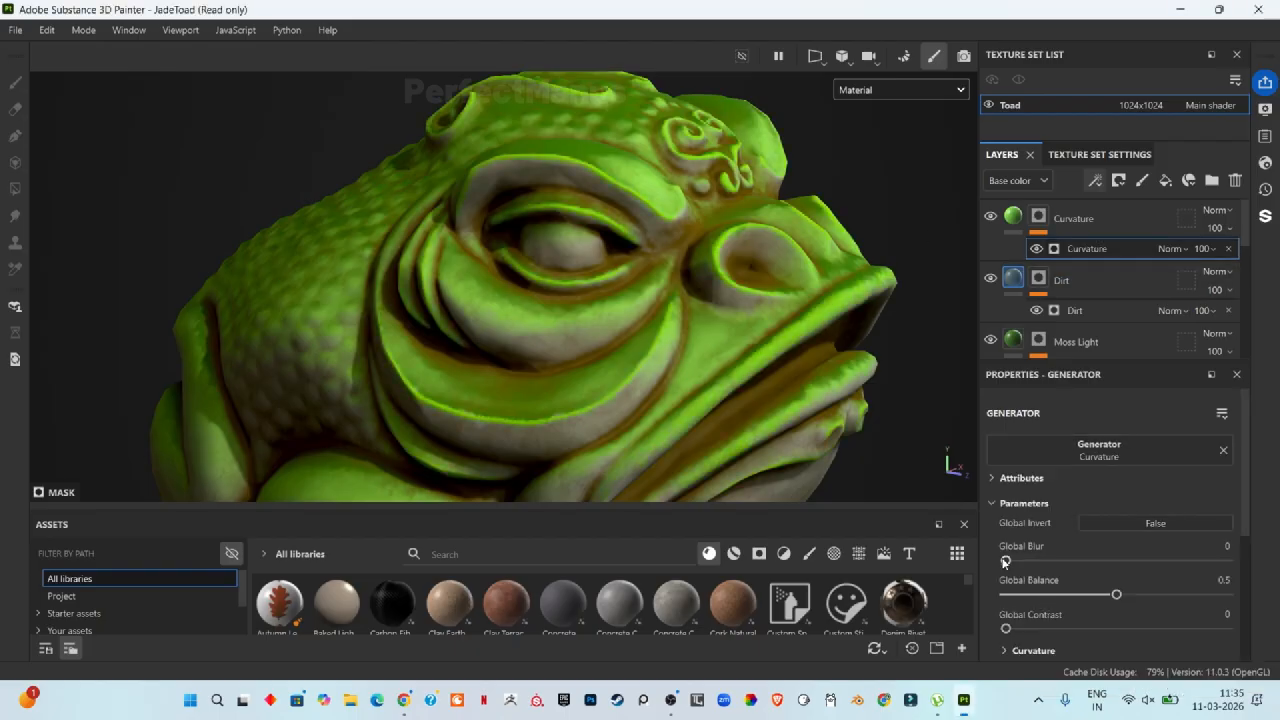
Step: Set the Curvature generator's Global Blur to 1.75, Global Balance to about 0.7 and Global Contrast to about 0.35
left_click_drag(1006, 561, 1030, 560)
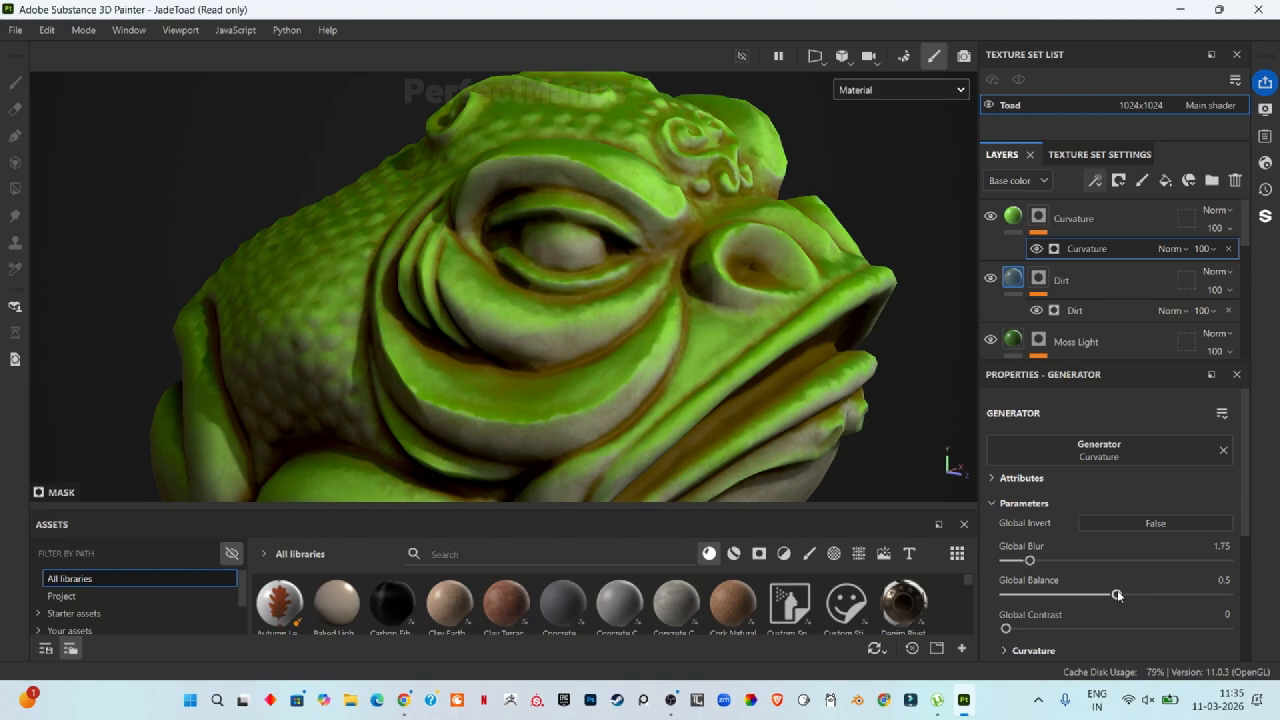
left_click_drag(1117, 594, 1163, 594)
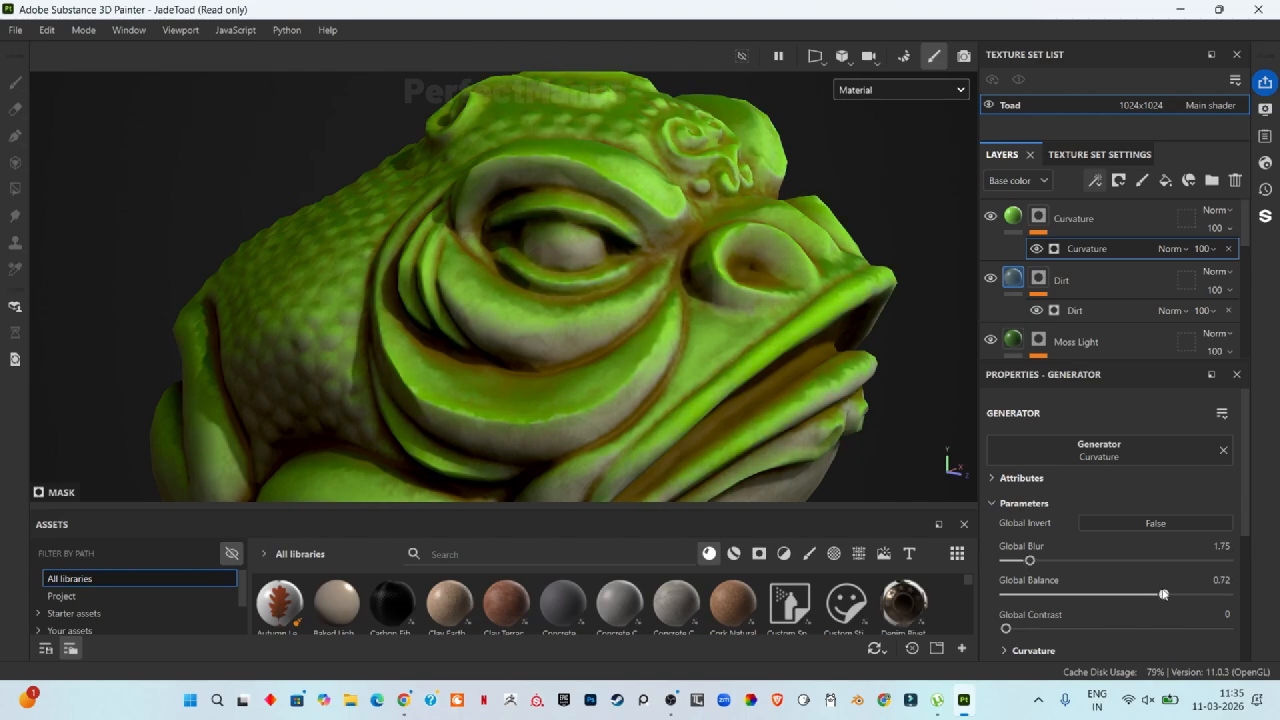
left_click_drag(1010, 630, 1082, 640)
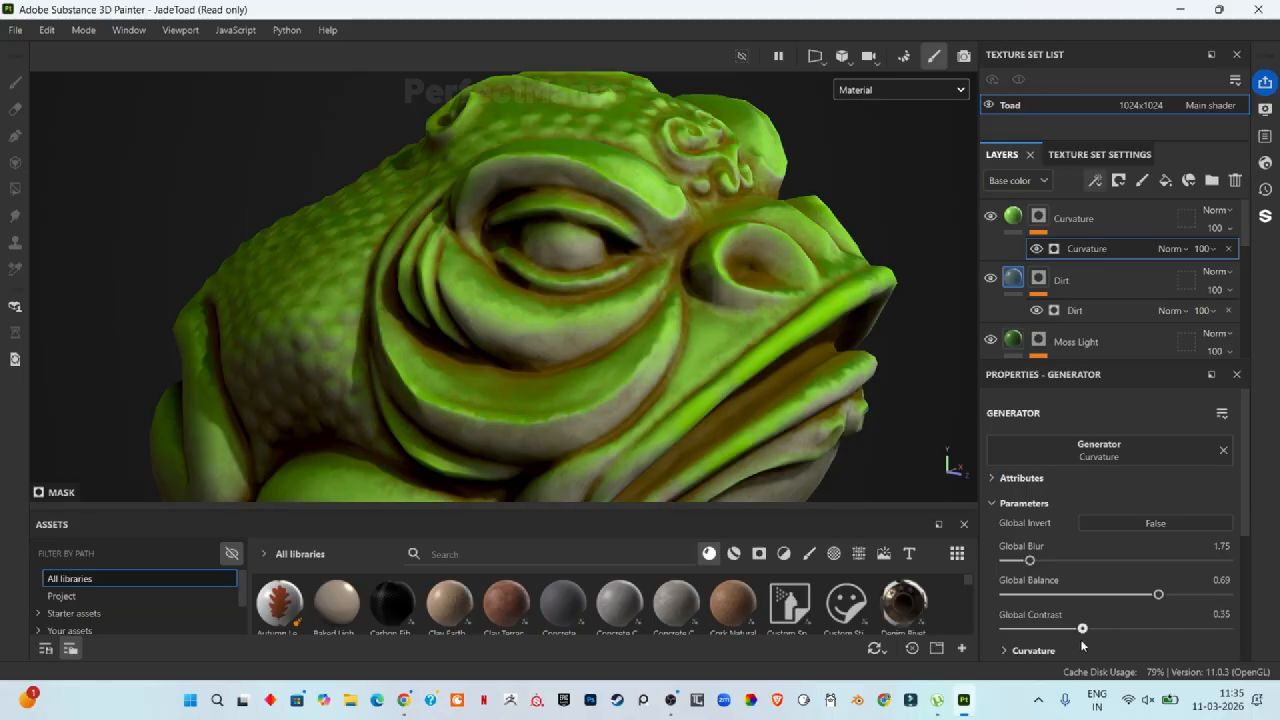
Step: Change the Curvature layer's base color to a darker green around 4A9218
left_click(1013, 218)
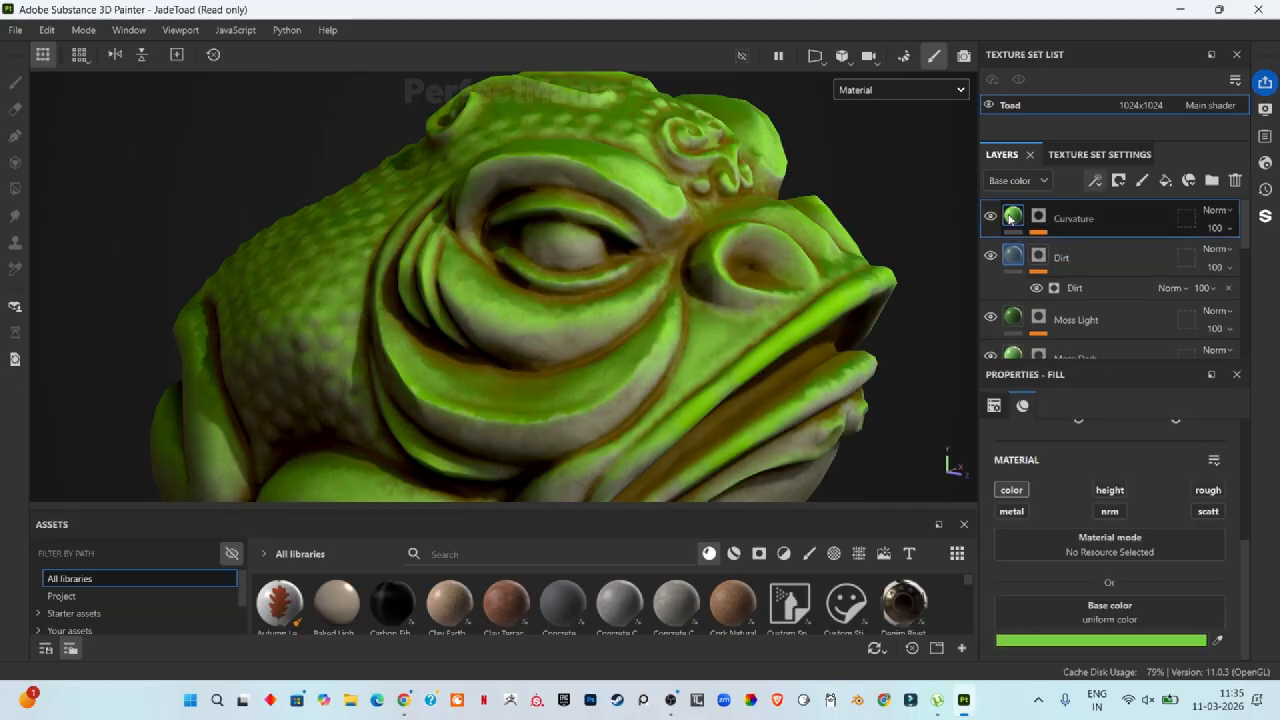
left_click(1095, 613)
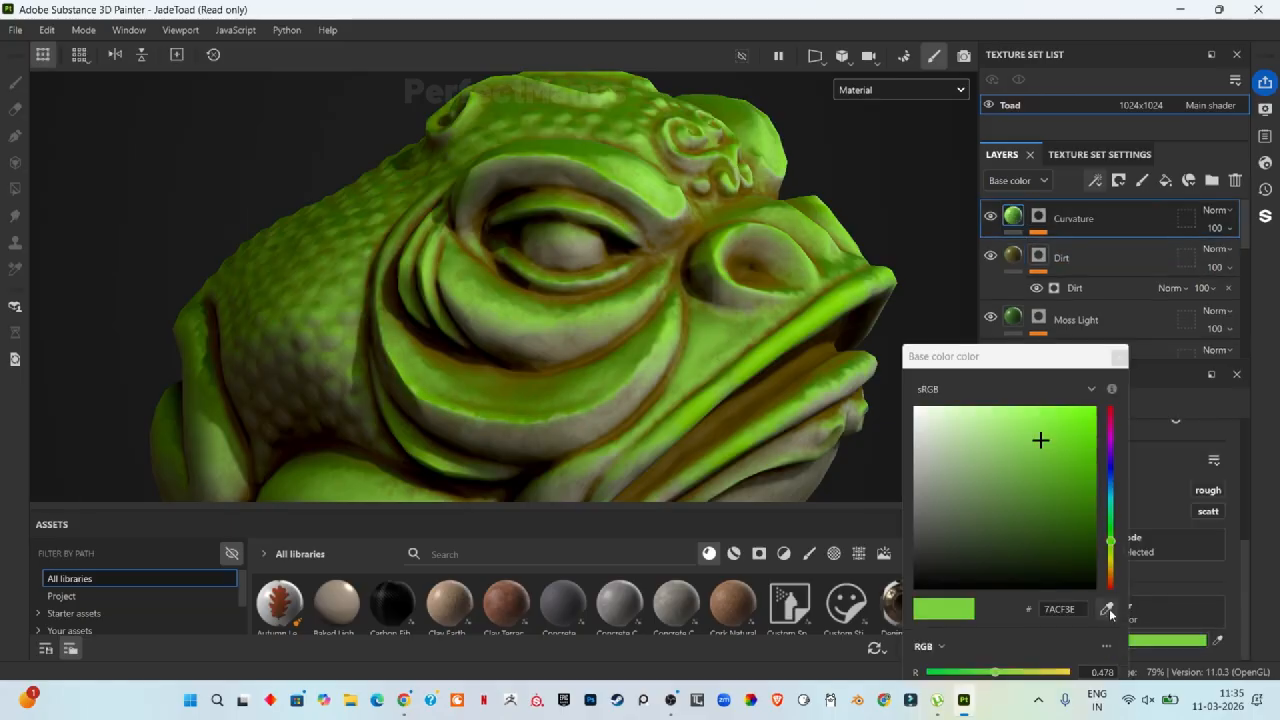
left_click(1044, 462)
left_click(1067, 482)
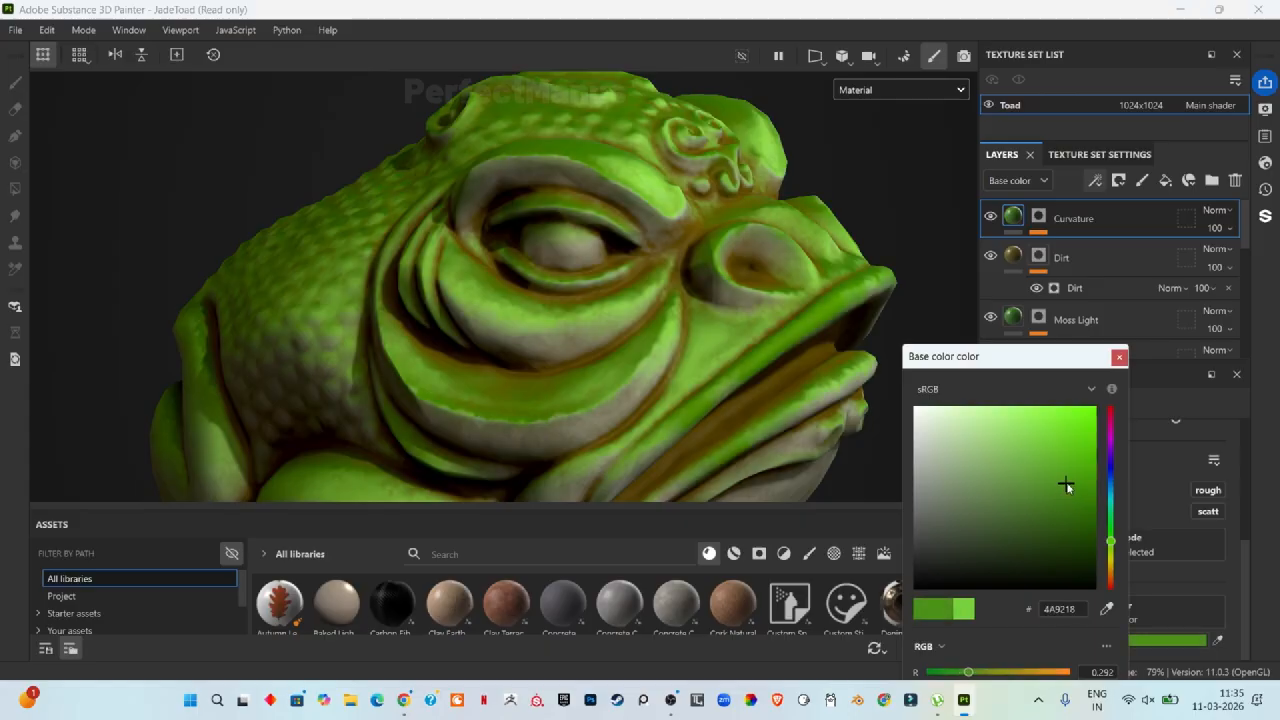
mouse_move(1067, 482)
left_mouse_down()
mouse_move(1054, 494)
mouse_move(1094, 497)
mouse_move(1097, 511)
mouse_move(1076, 484)
left_mouse_up()
left_click(1119, 357)
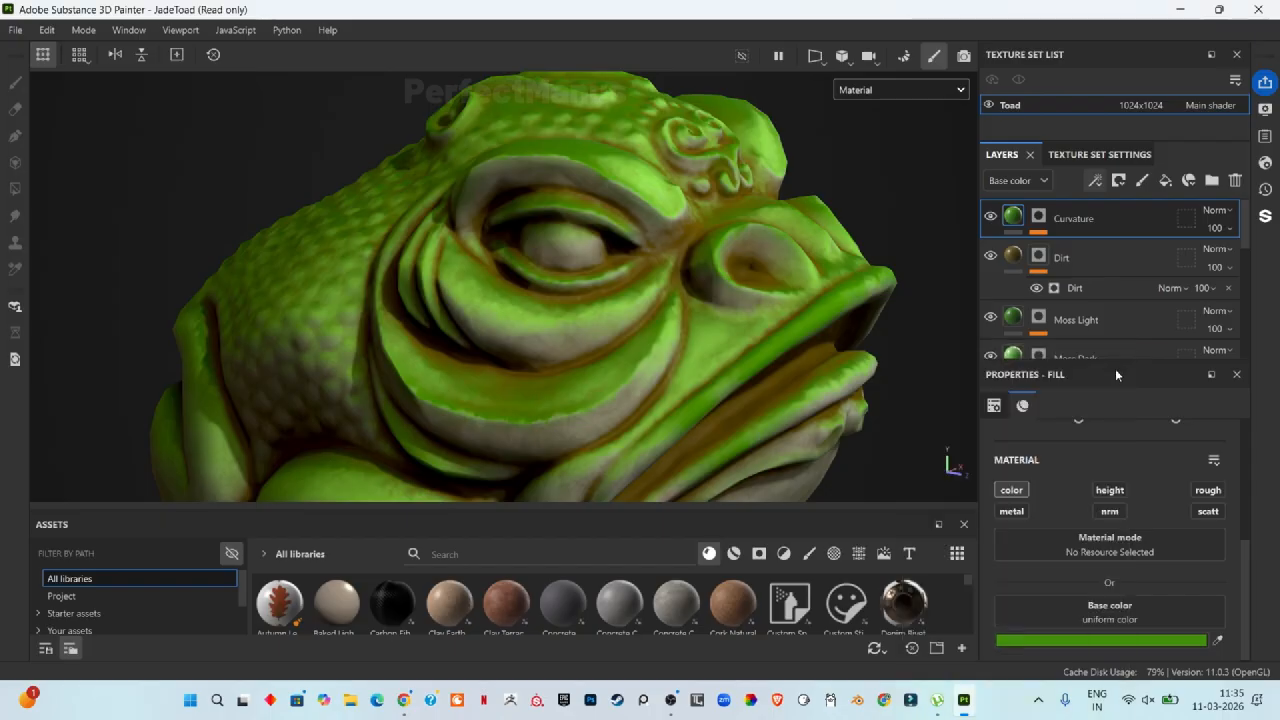
Step: Lower the Curvature generator's Global Blur to 0.48
left_click(1041, 219)
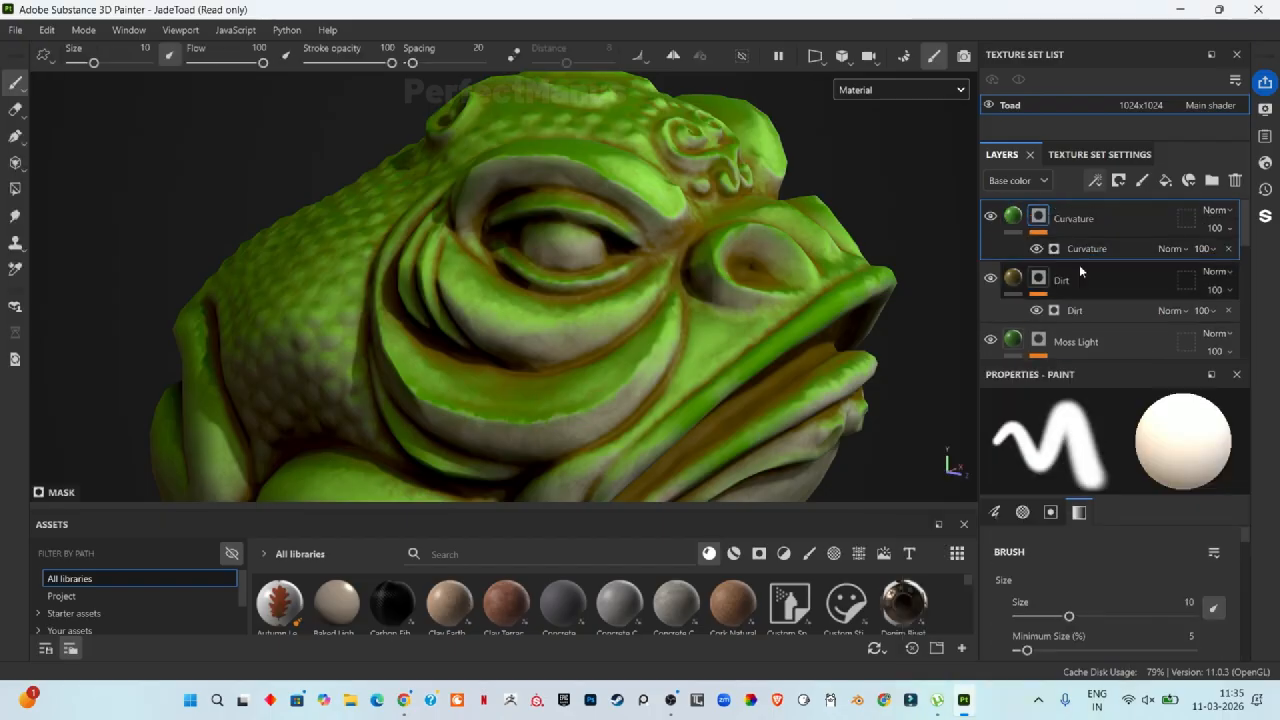
left_click(1090, 250)
left_click_drag(1029, 560, 1010, 561)
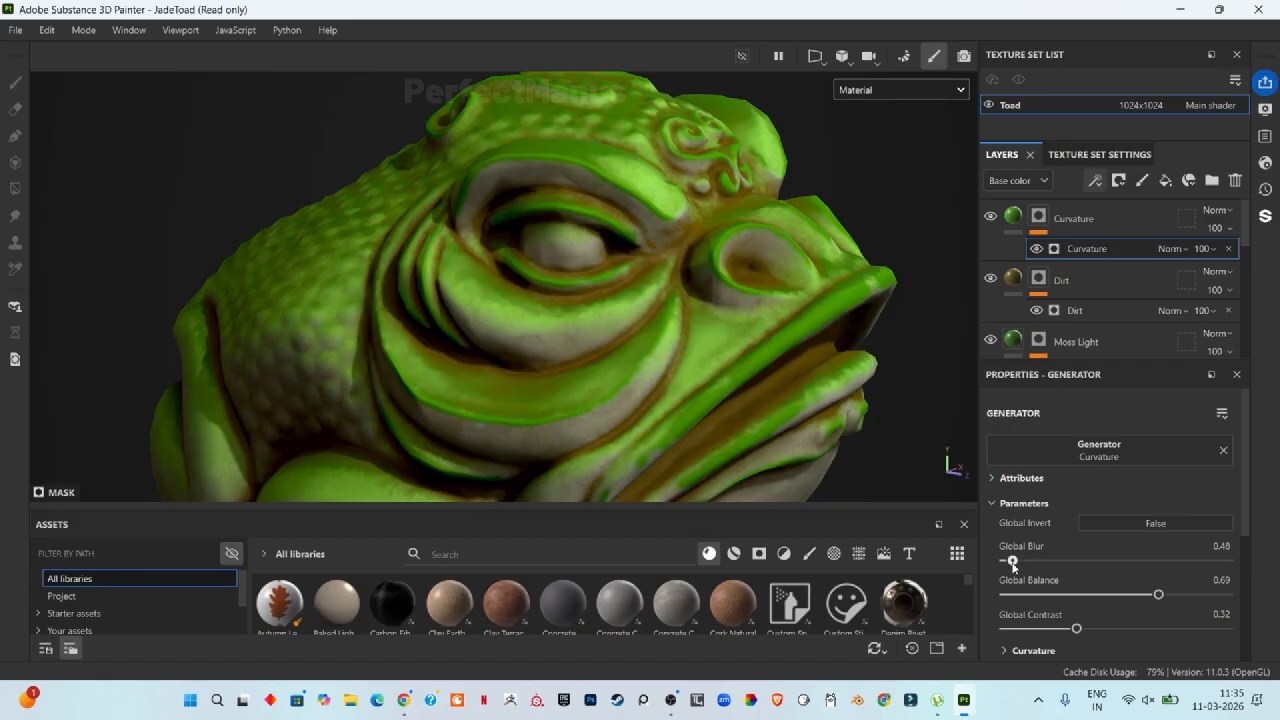
scroll(346, 391, "up", 6)
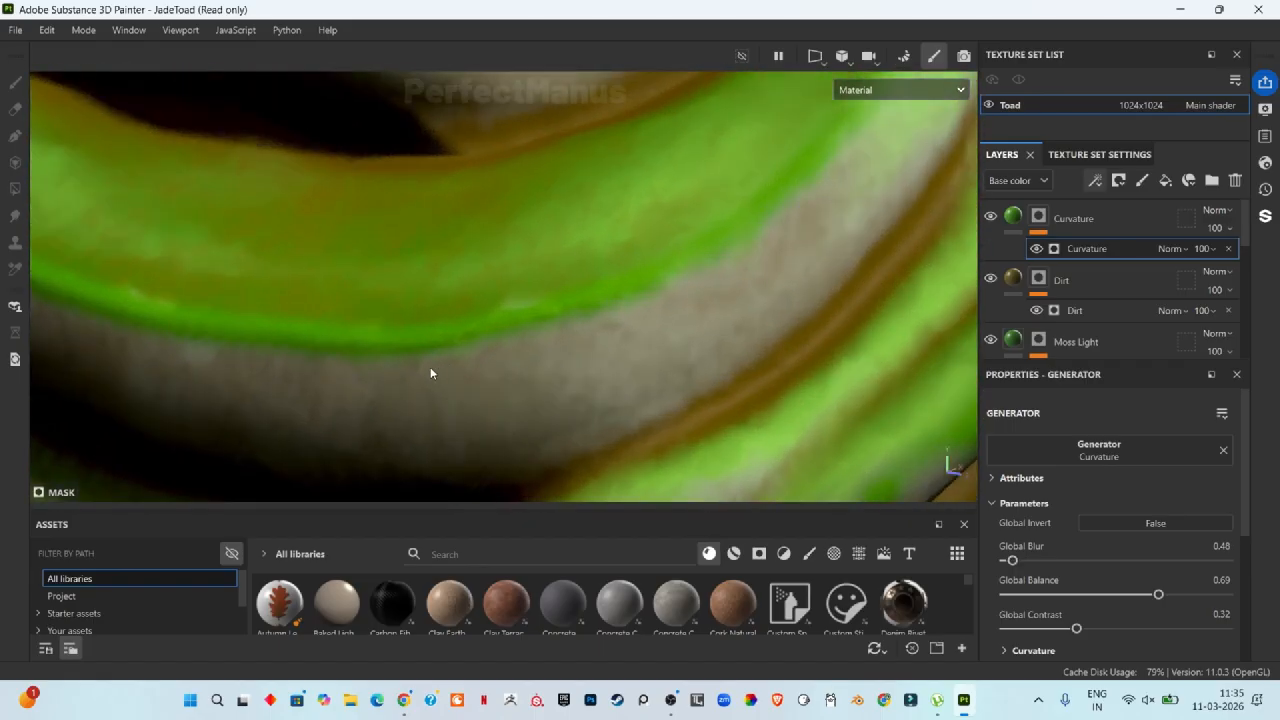
Step: Add a Blur Slope filter to the Curvature layer's mask, above the Curvature generator
scroll(431, 371, "down", 2)
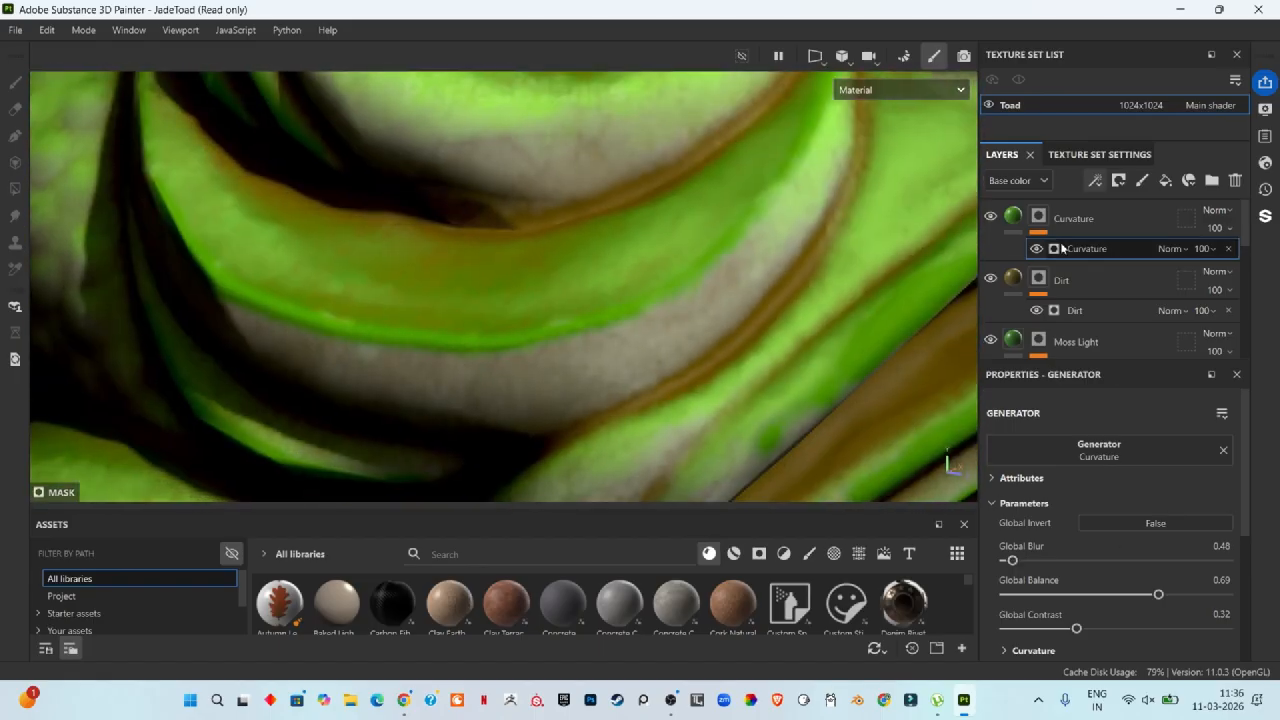
left_click(1095, 180)
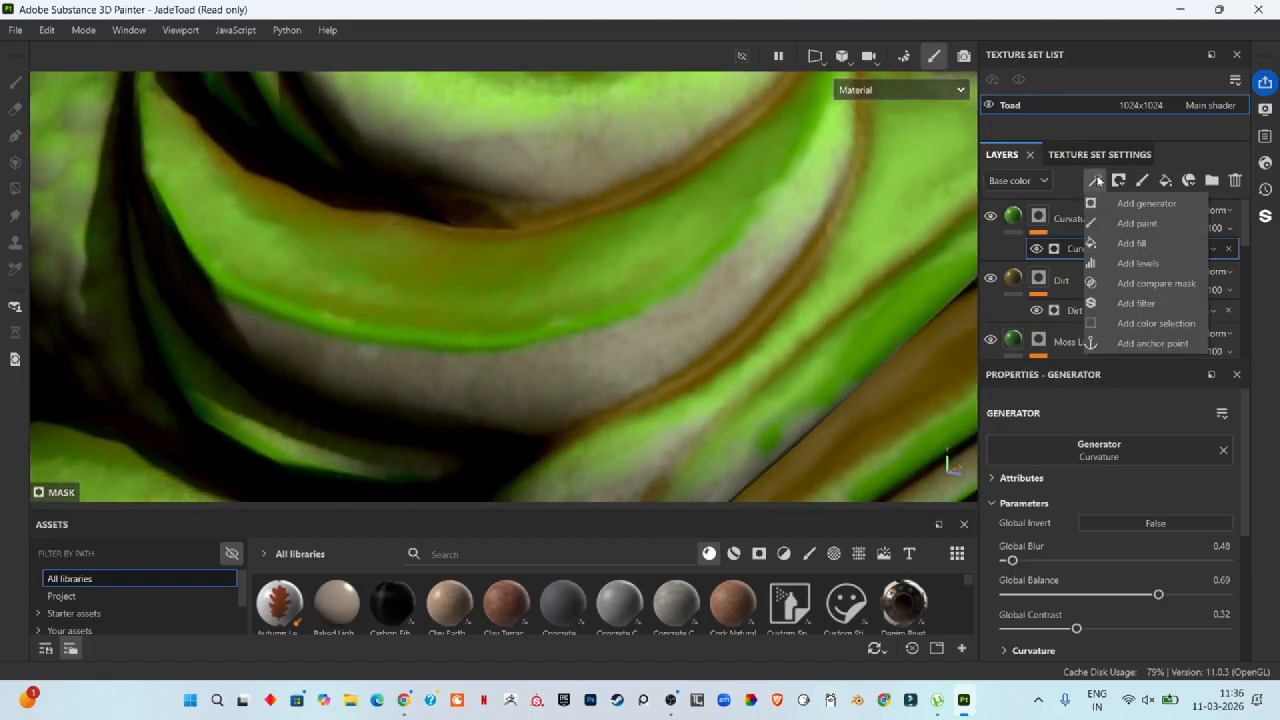
left_click(1136, 303)
left_click(1072, 459)
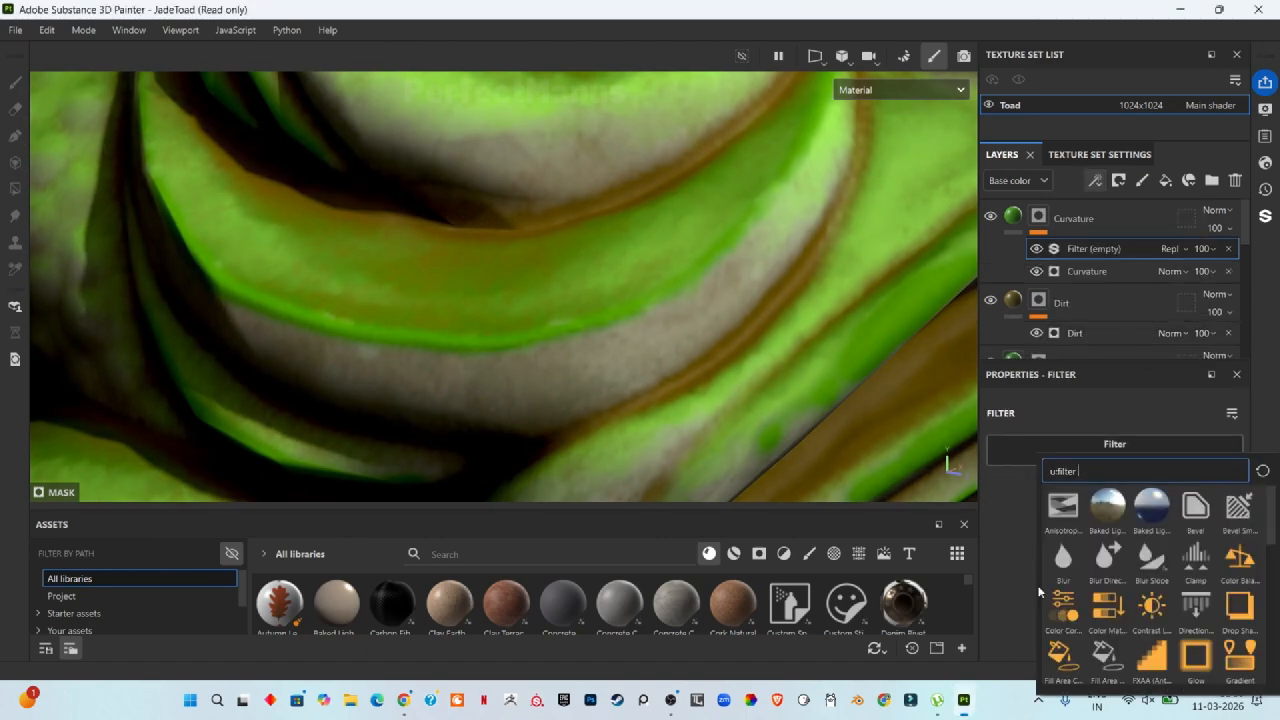
left_click(1152, 566)
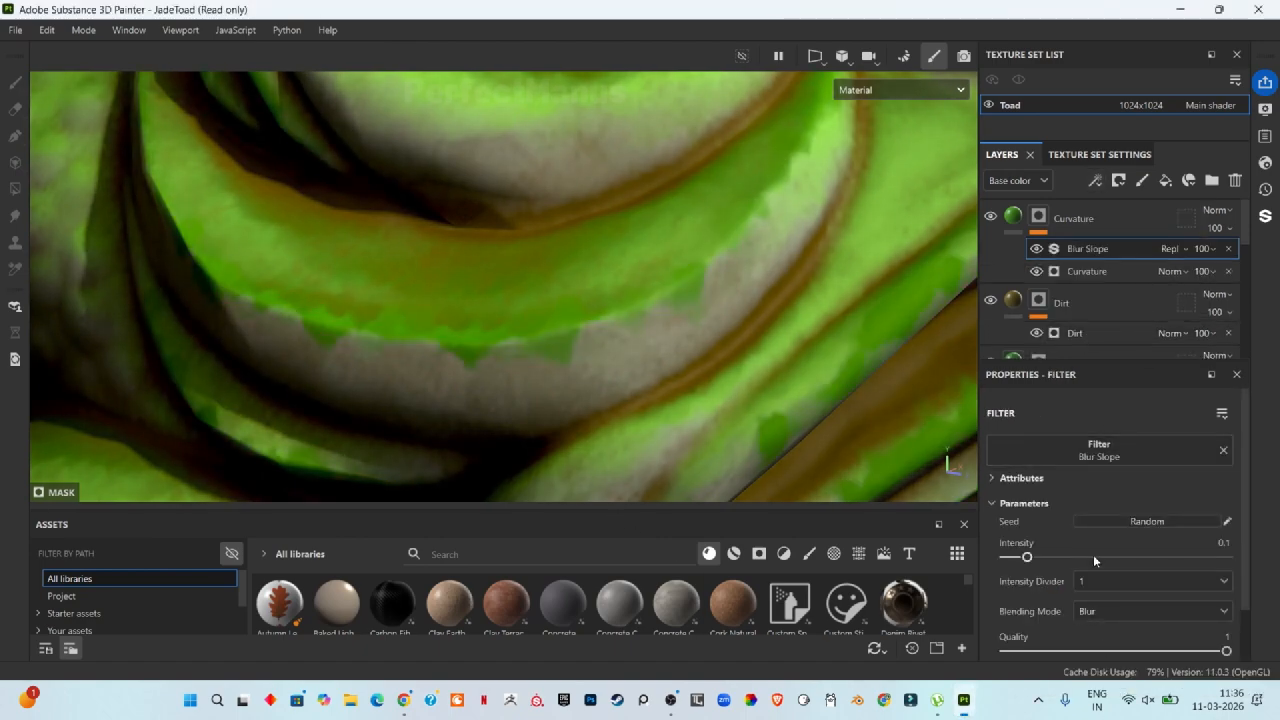
Step: Set the Blur Slope filter's Intensity Divider to 100 and its Intensity to 1
scroll(1093, 554, "down", 1)
left_click(1115, 531)
left_click(1120, 584)
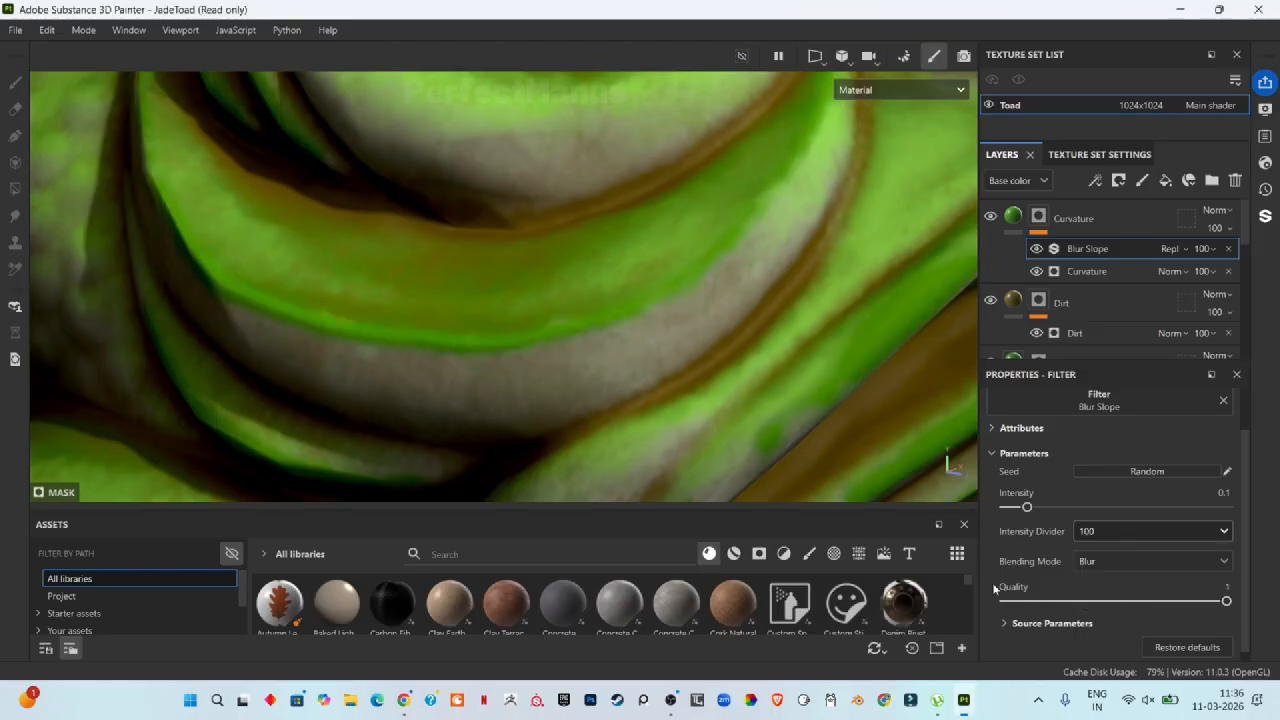
left_click_drag(1027, 507, 1252, 508)
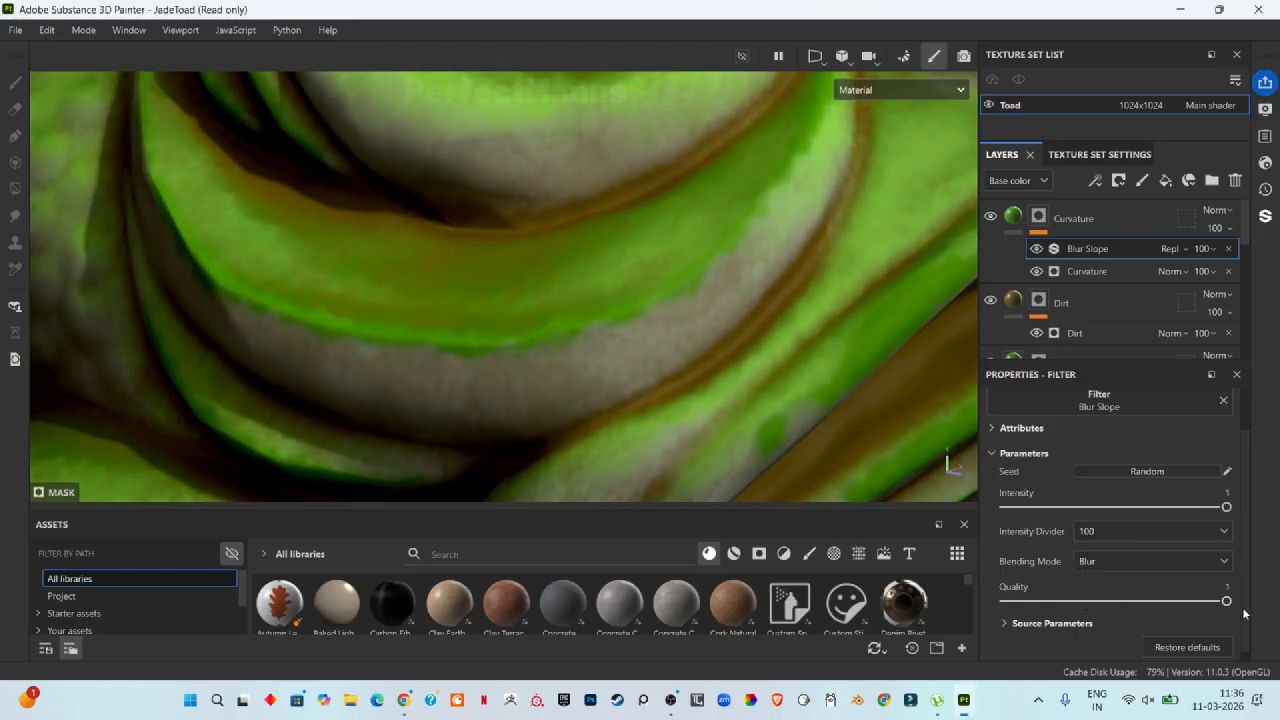
mouse_move(1227, 601)
left_mouse_down()
mouse_move(1089, 601)
mouse_move(1243, 601)
left_mouse_up()
Step: Darken the Curvature layer's base color to about 406D20
left_click(1013, 216)
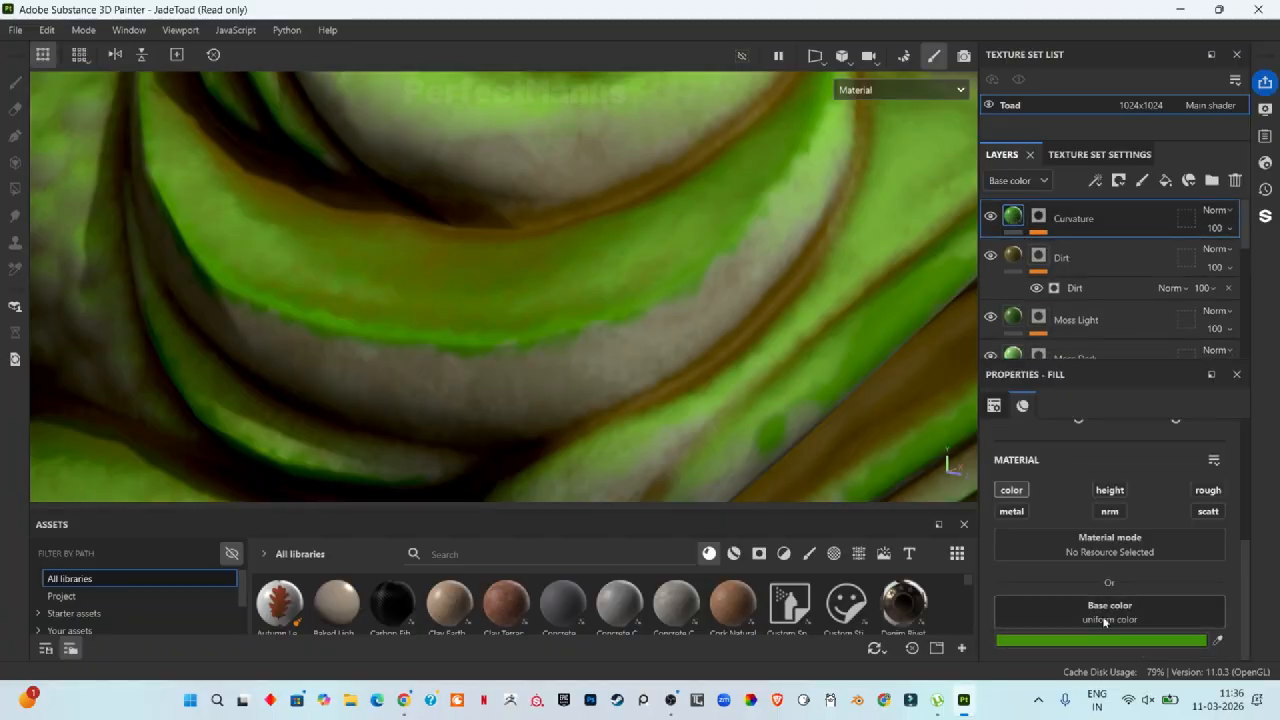
left_click(1121, 605)
left_click(1070, 490)
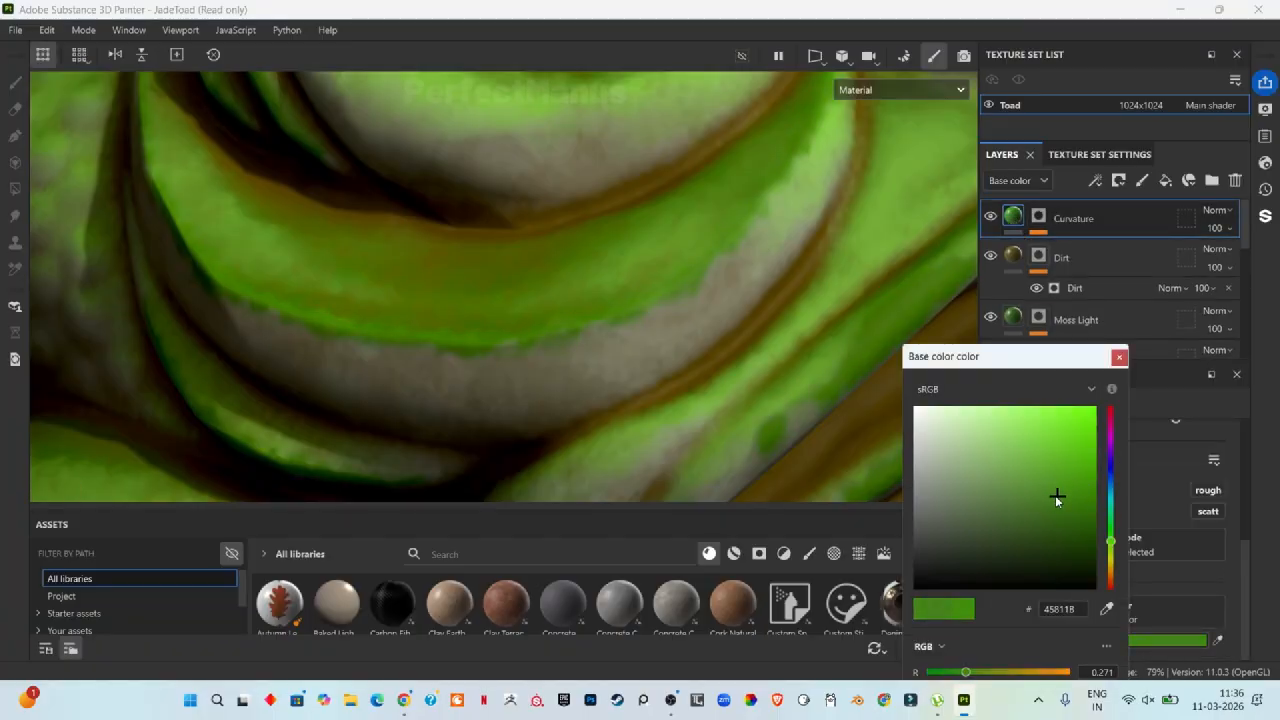
mouse_move(1055, 495)
left_mouse_down()
mouse_move(1031, 519)
mouse_move(1042, 510)
left_mouse_up()
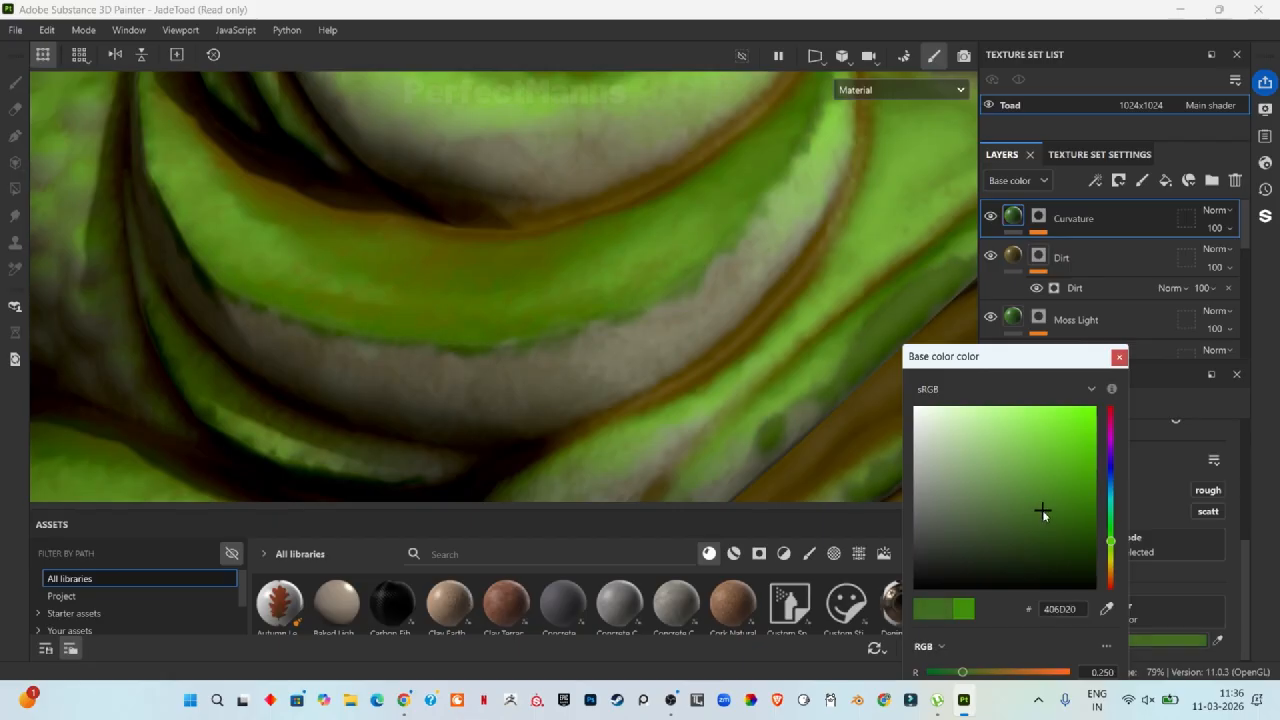
left_click(1119, 357)
Step: Move the Dirt layer down beneath the Moss Dark layer, just above Stone Pattern Base 2
left_click(1038, 217)
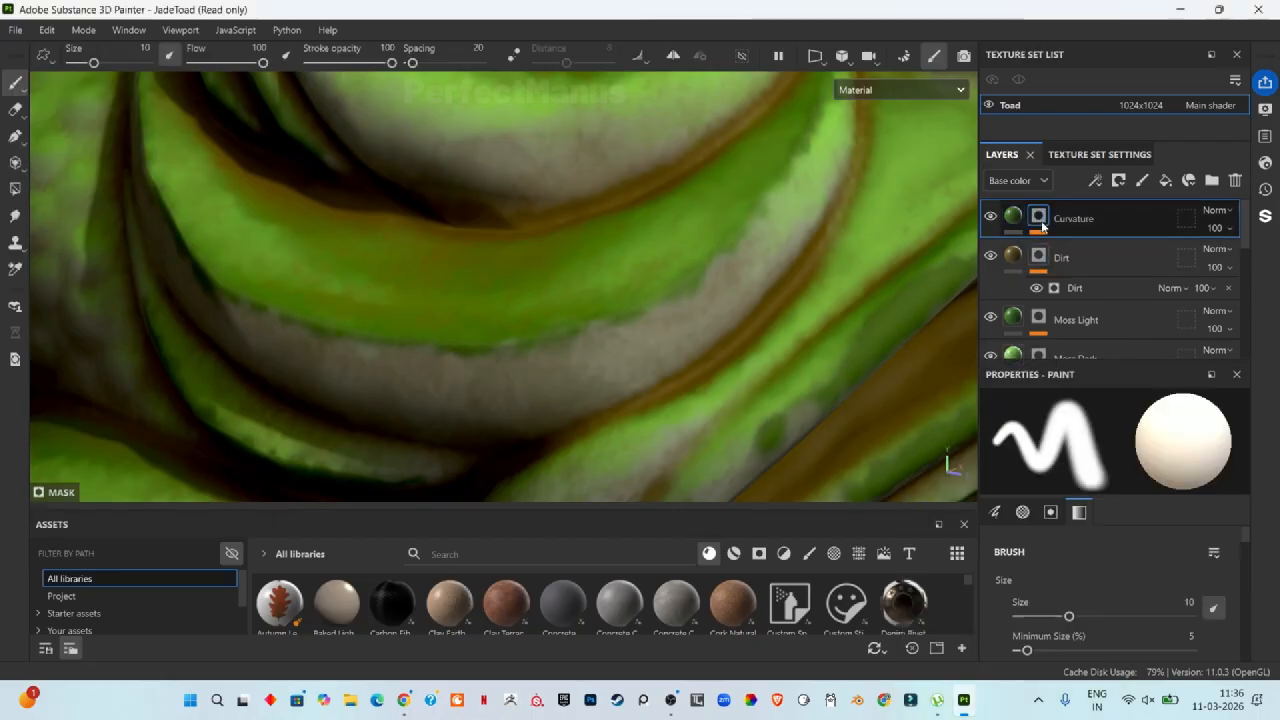
left_click(1087, 271)
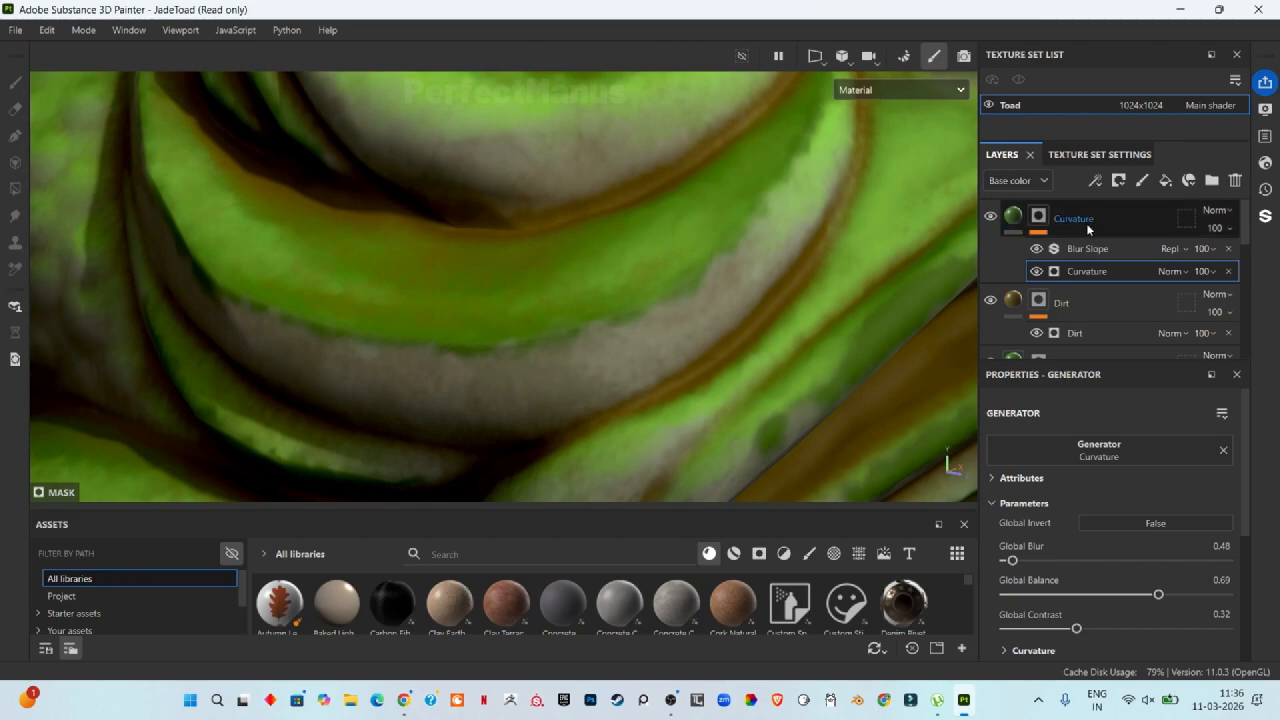
left_click(1071, 303)
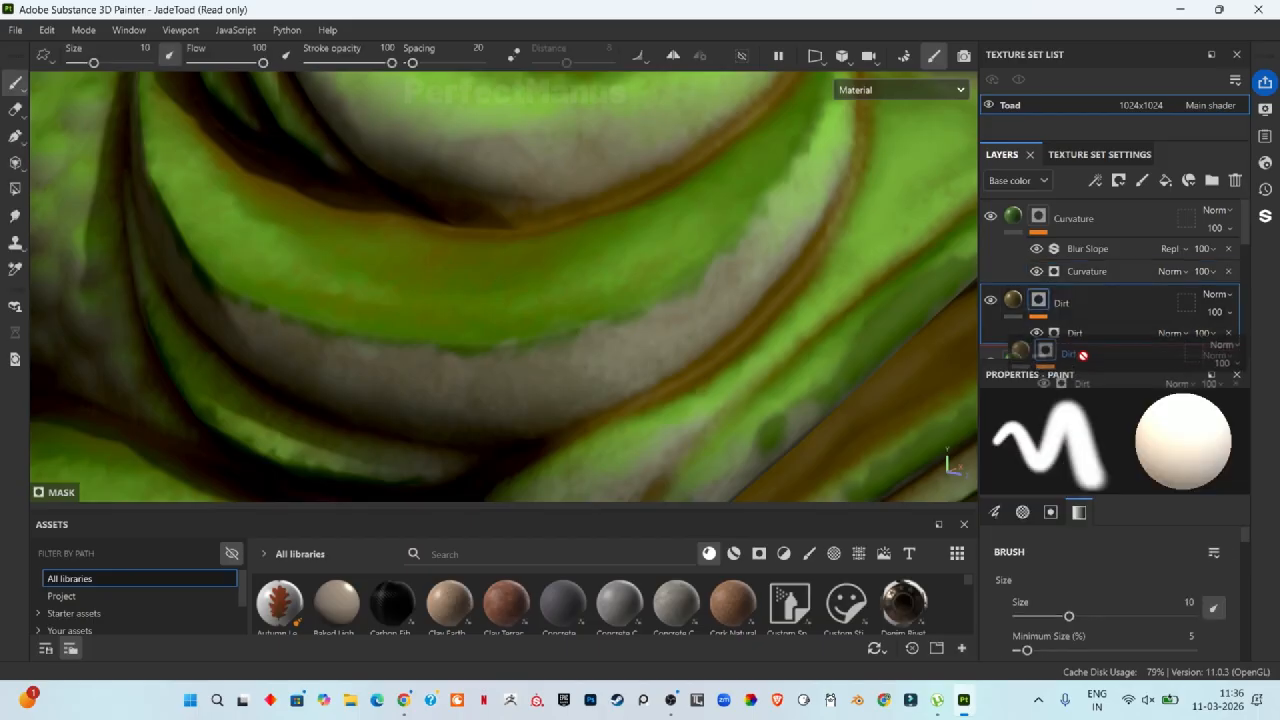
scroll(1078, 290, "down", 2)
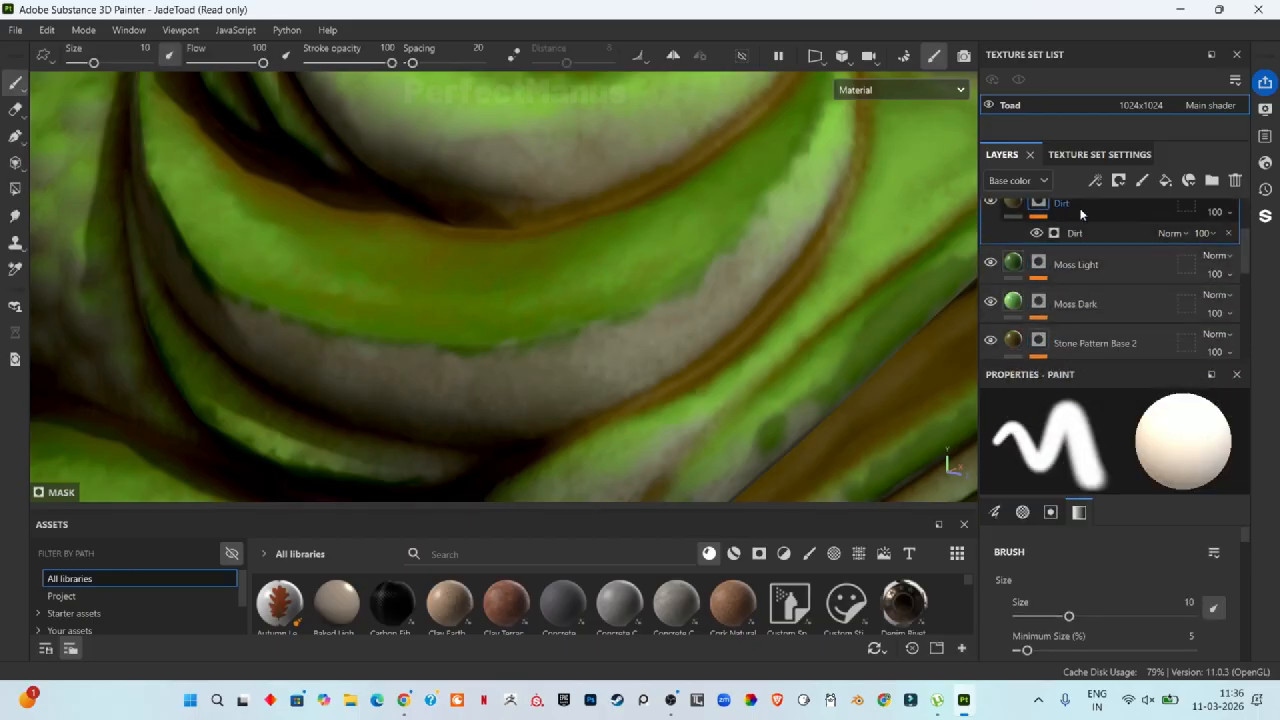
left_click_drag(1080, 211, 1070, 315)
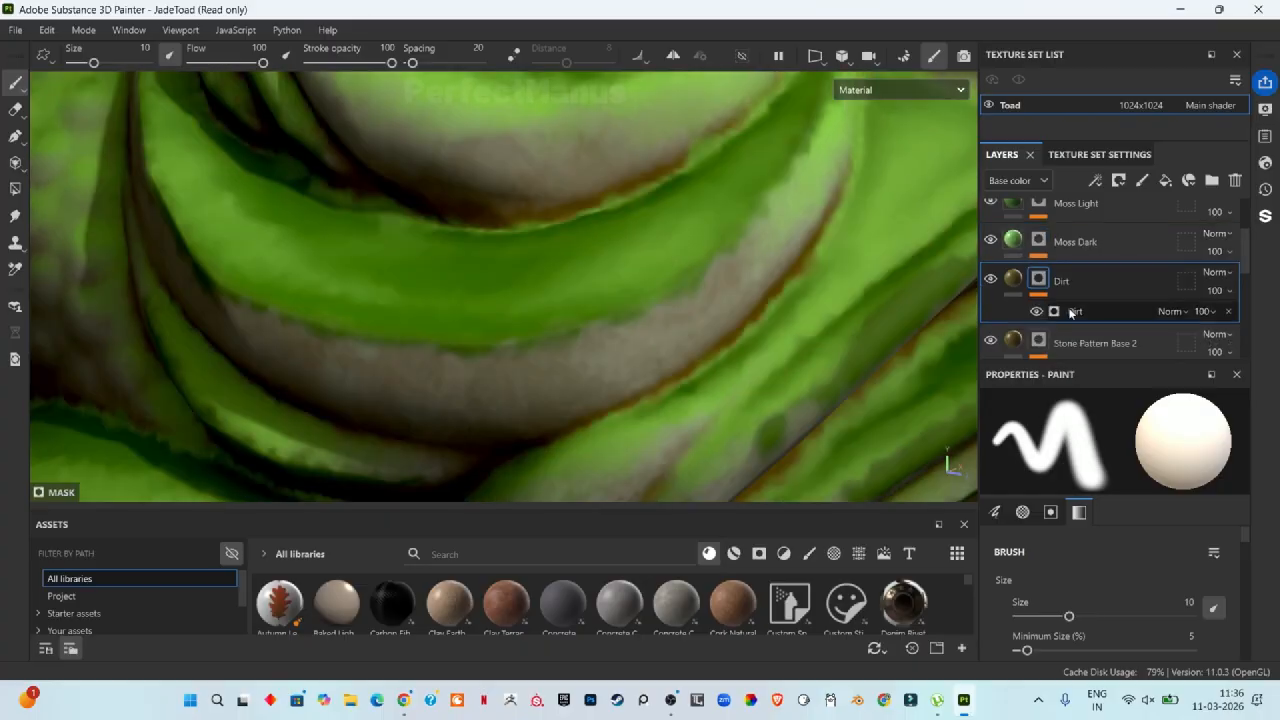
Step: Lower the Dirt layer's opacity to 82
scroll(775, 312, "down", 6)
scroll(775, 312, "up", 5)
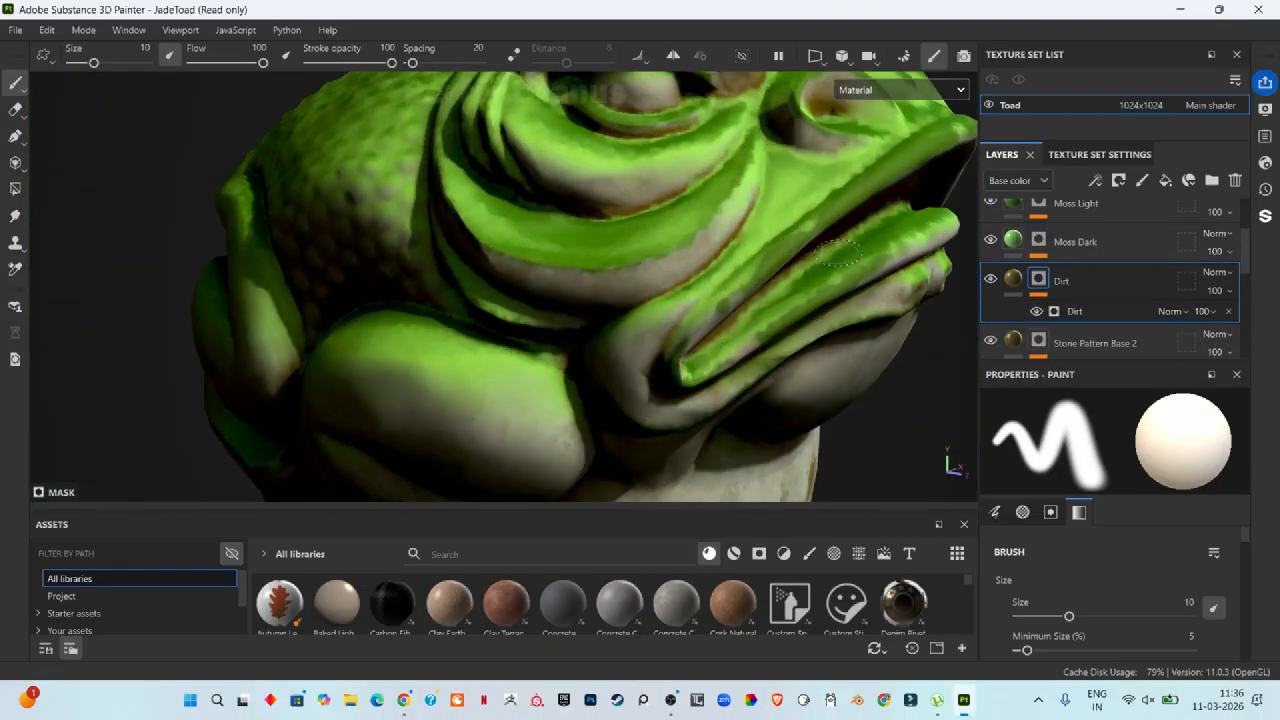
left_click(1074, 312)
scroll(1103, 479, "down", 2)
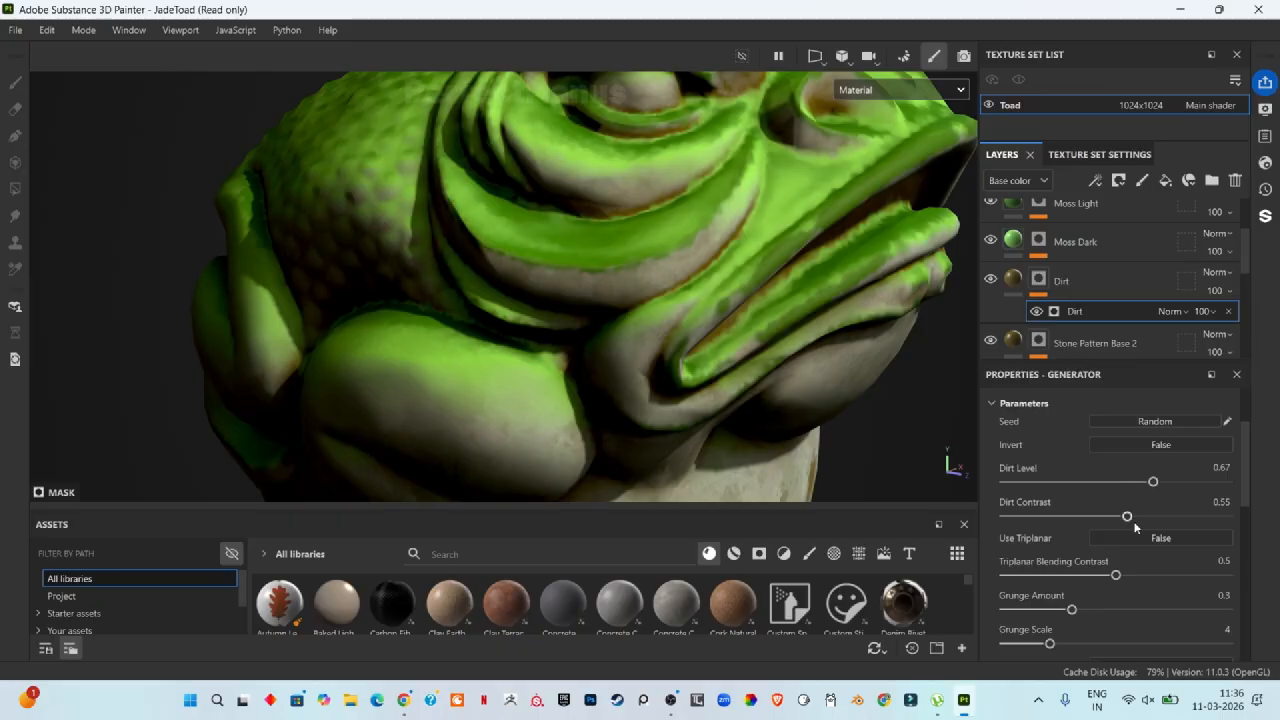
left_click(1232, 293)
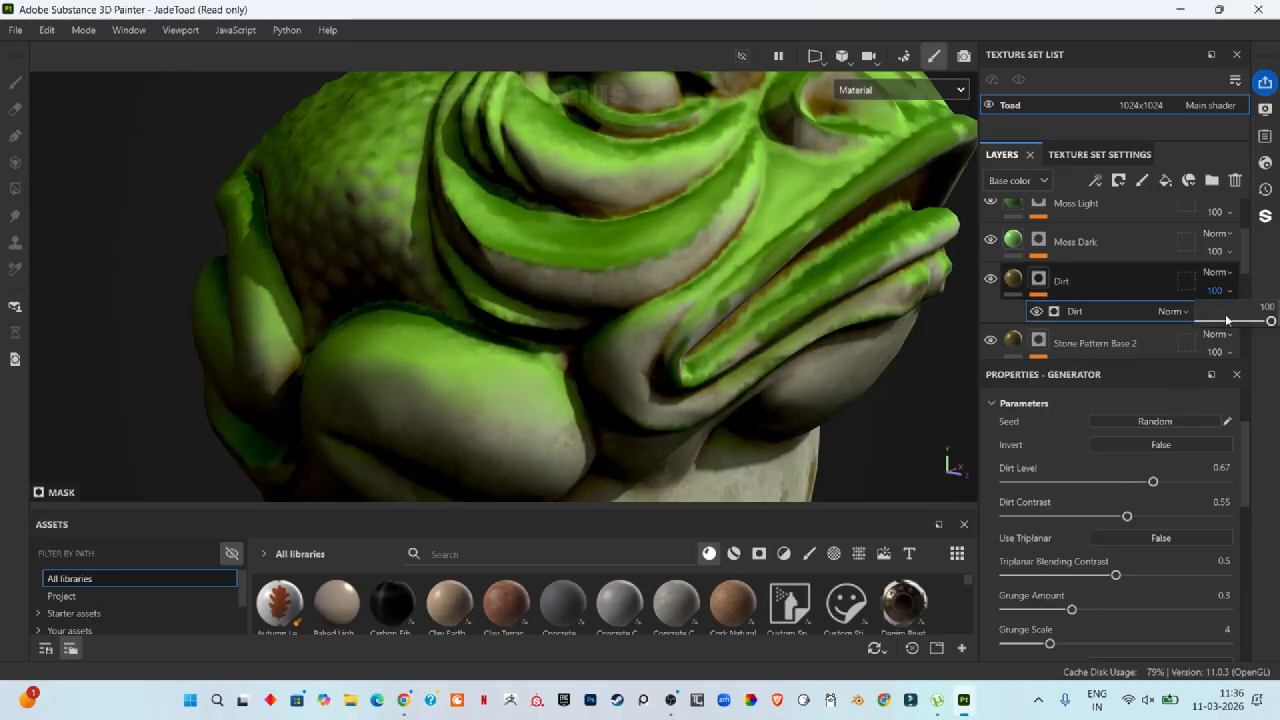
mouse_move(1270, 322)
left_mouse_down()
mouse_move(1250, 322)
mouse_move(1262, 327)
left_mouse_up()
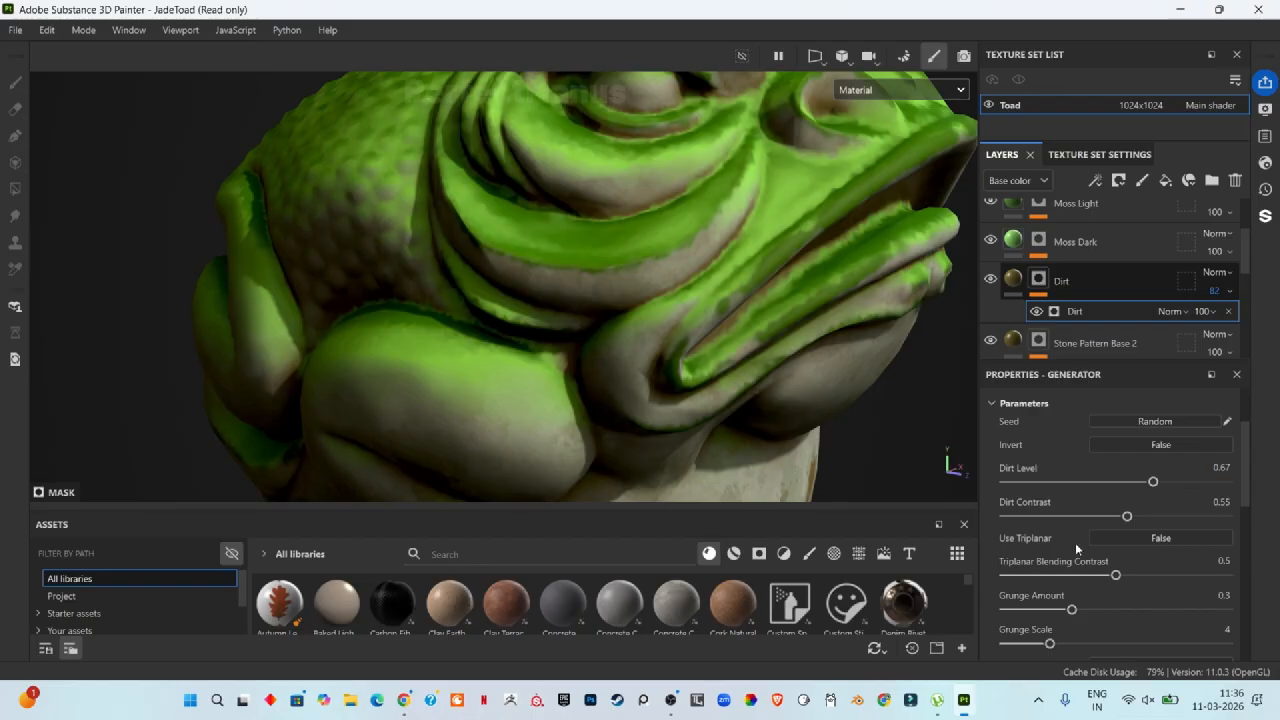
Step: Set the Dirt generator's Grunge Amount to 0.15 and return the Dirt layer's opacity to 100
scroll(1094, 556, "down", 2)
mouse_move(1071, 560)
left_mouse_down()
mouse_move(1047, 571)
mouse_move(1115, 559)
mouse_move(1025, 561)
mouse_move(1042, 562)
left_mouse_up()
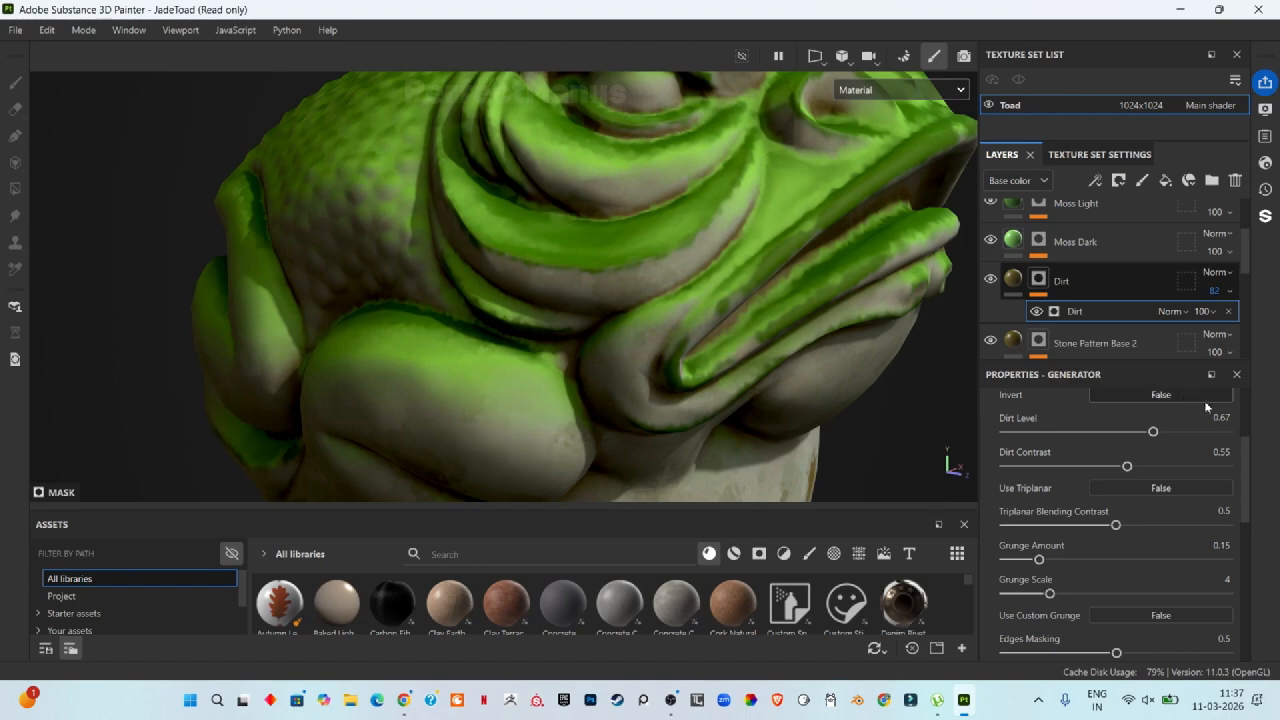
left_click(1231, 294)
left_click_drag(1259, 321, 1278, 321)
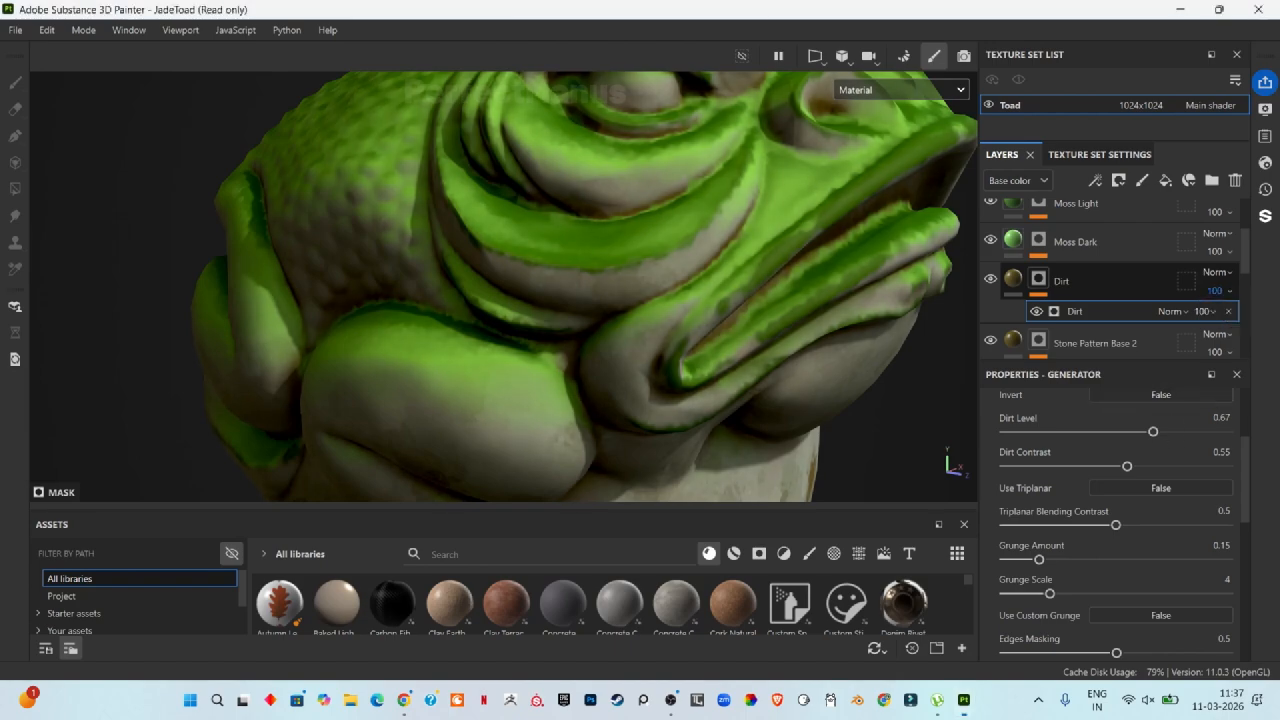
Step: Set the Dirt generator's Dirt Level to 0.73, Dirt Contrast to 0, Grunge Amount to 0.04 and Triplanar Blending Contrast to 0.61
mouse_move(1156, 432)
left_mouse_down()
mouse_move(1168, 432)
mouse_move(1172, 467)
mouse_move(988, 491)
left_mouse_up()
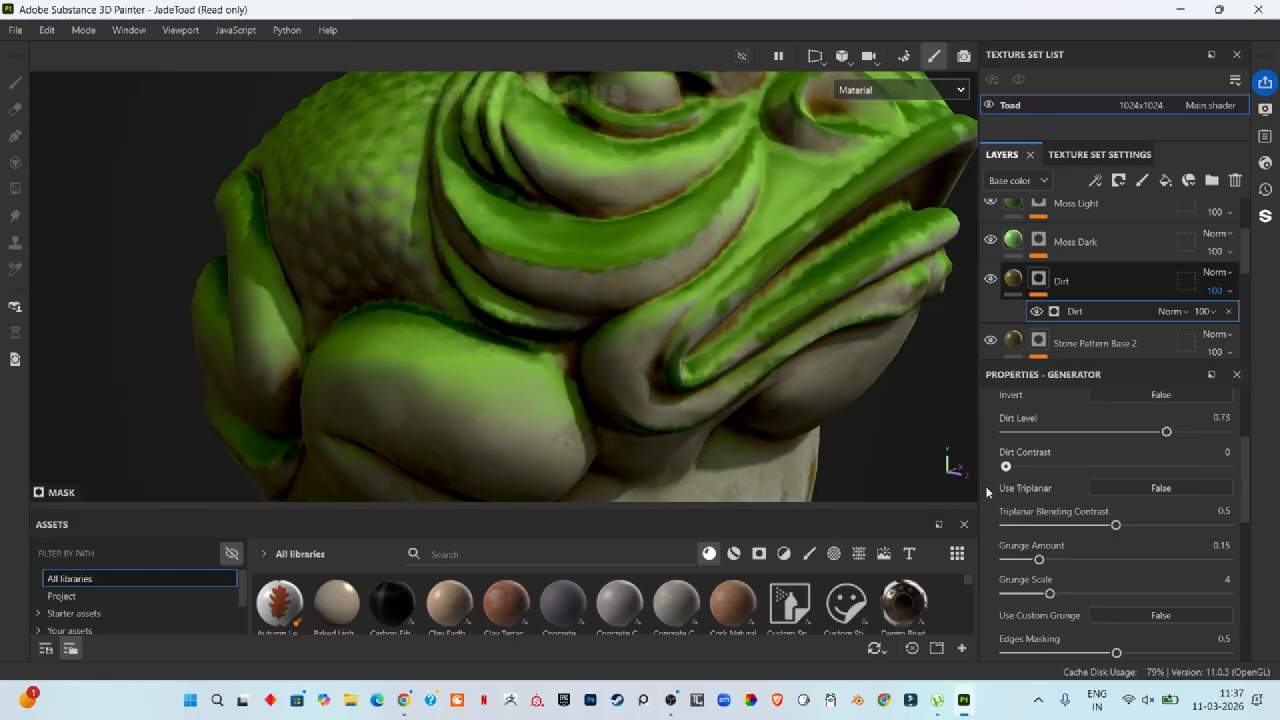
mouse_move(1039, 561)
left_mouse_down()
mouse_move(1074, 560)
mouse_move(1014, 560)
left_mouse_up()
left_click_drag(1116, 526, 1092, 530)
scroll(812, 310, "down", 4)
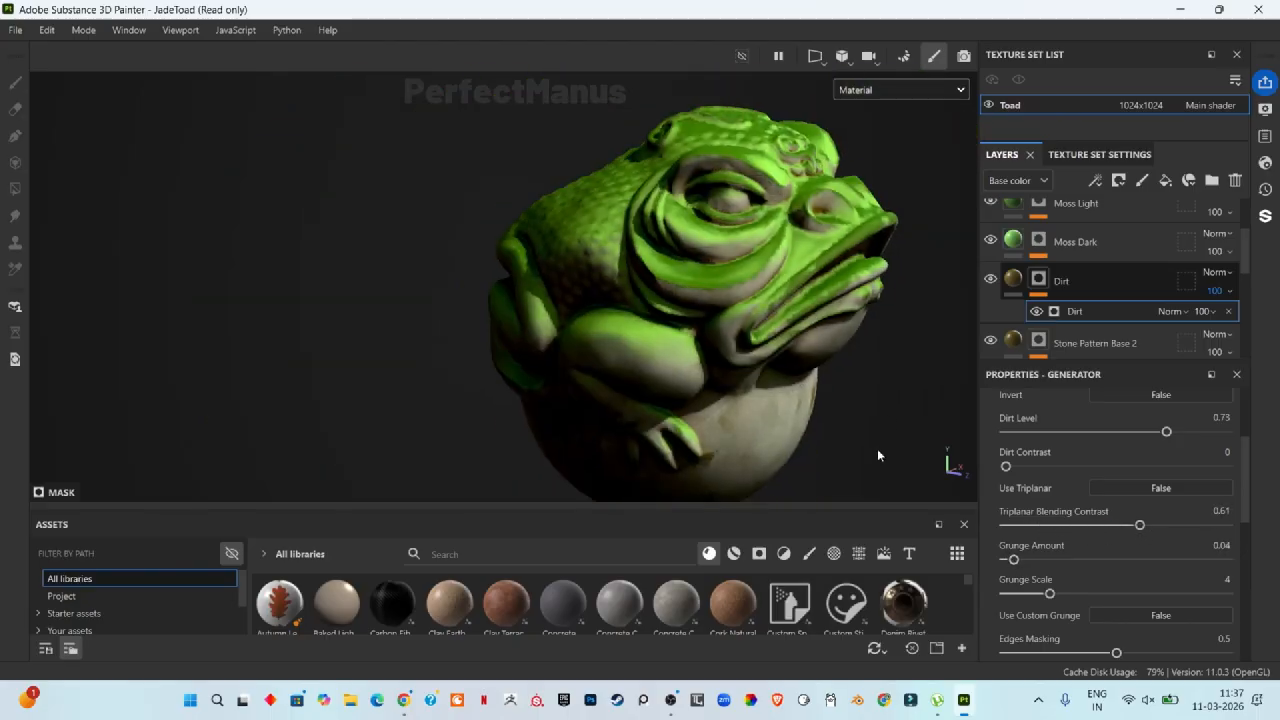
scroll(914, 439, "up", 3)
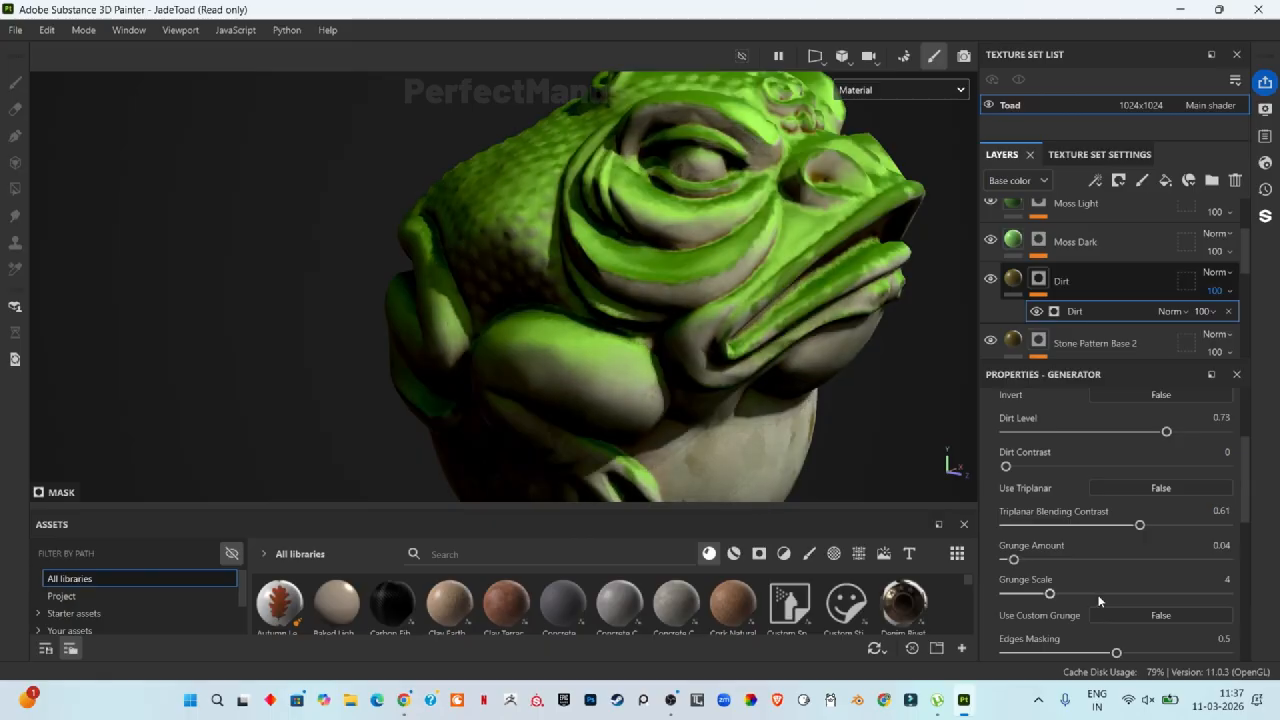
Step: Set the Dirt generator's Grunge Scale to 1 and Grunge Amount to 0.12
scroll(1103, 579, "down", 2)
mouse_move(1048, 494)
left_mouse_down()
mouse_move(1006, 494)
mouse_move(1066, 493)
left_mouse_up()
scroll(775, 424, "up", 10)
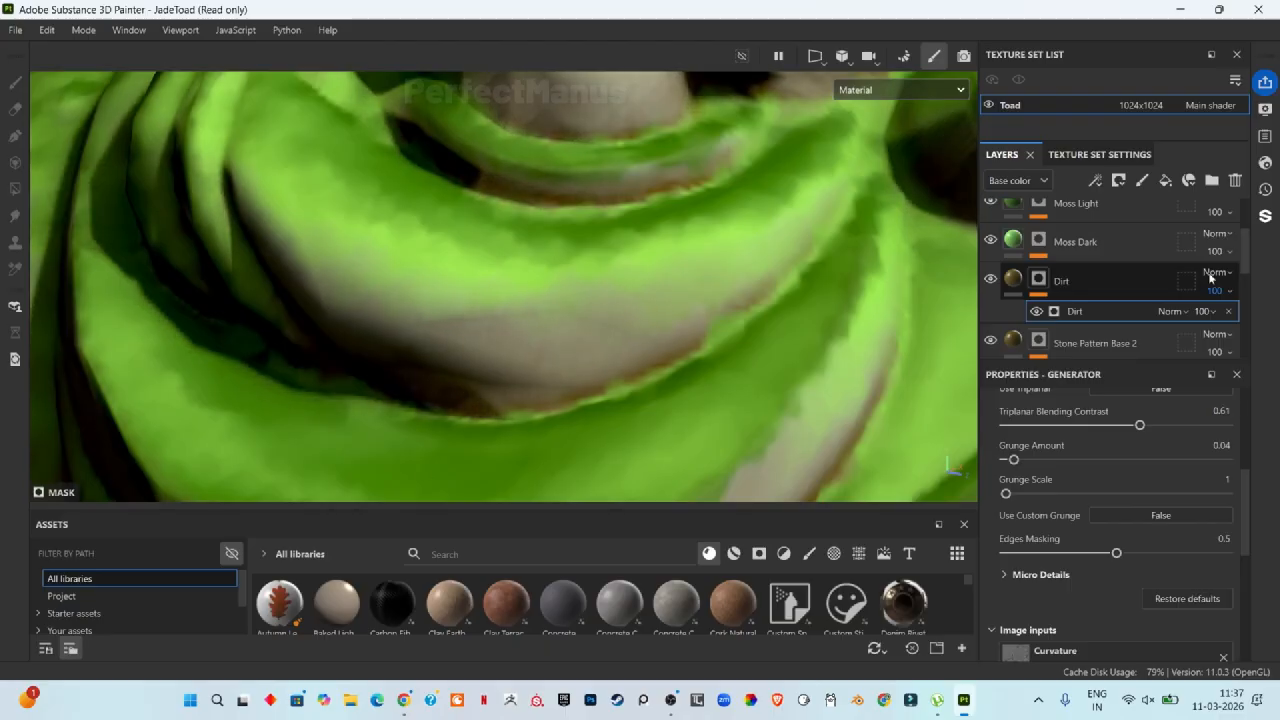
left_click_drag(1014, 460, 1040, 459)
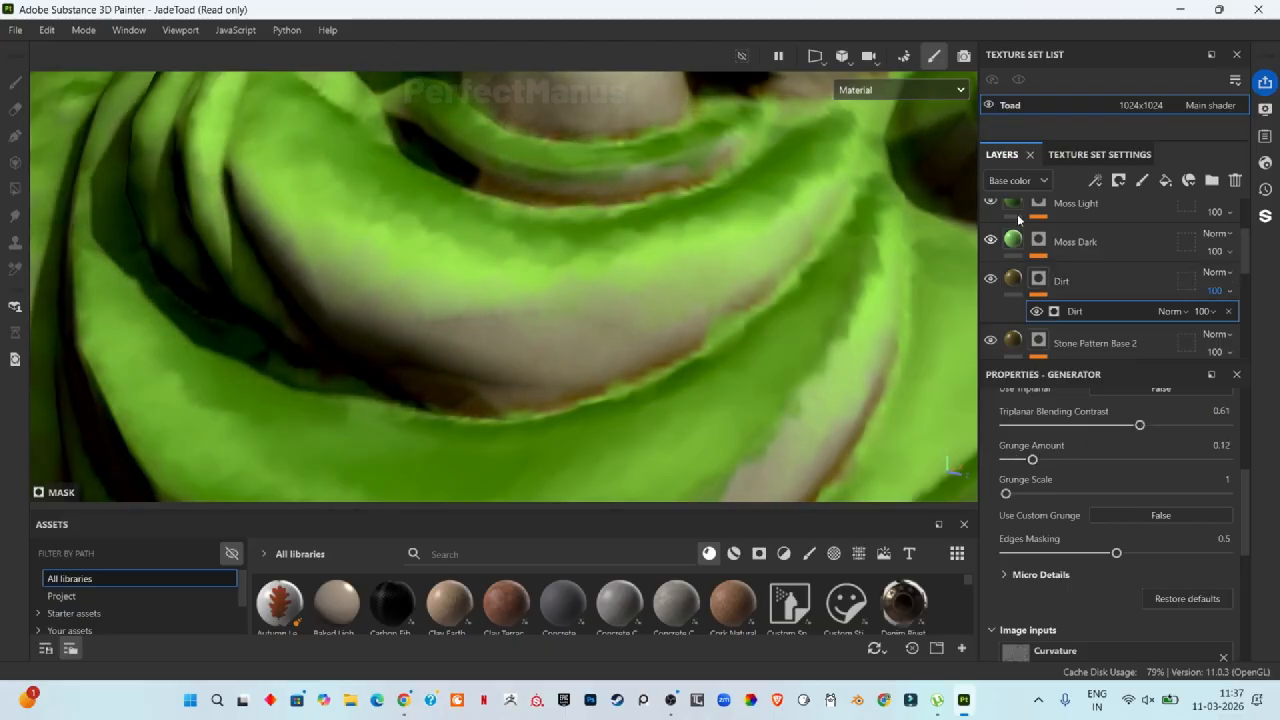
Step: Raise the Blur Slope filter Intensity in the Moss Dark layer's mask to about 0.19
left_click(1085, 241)
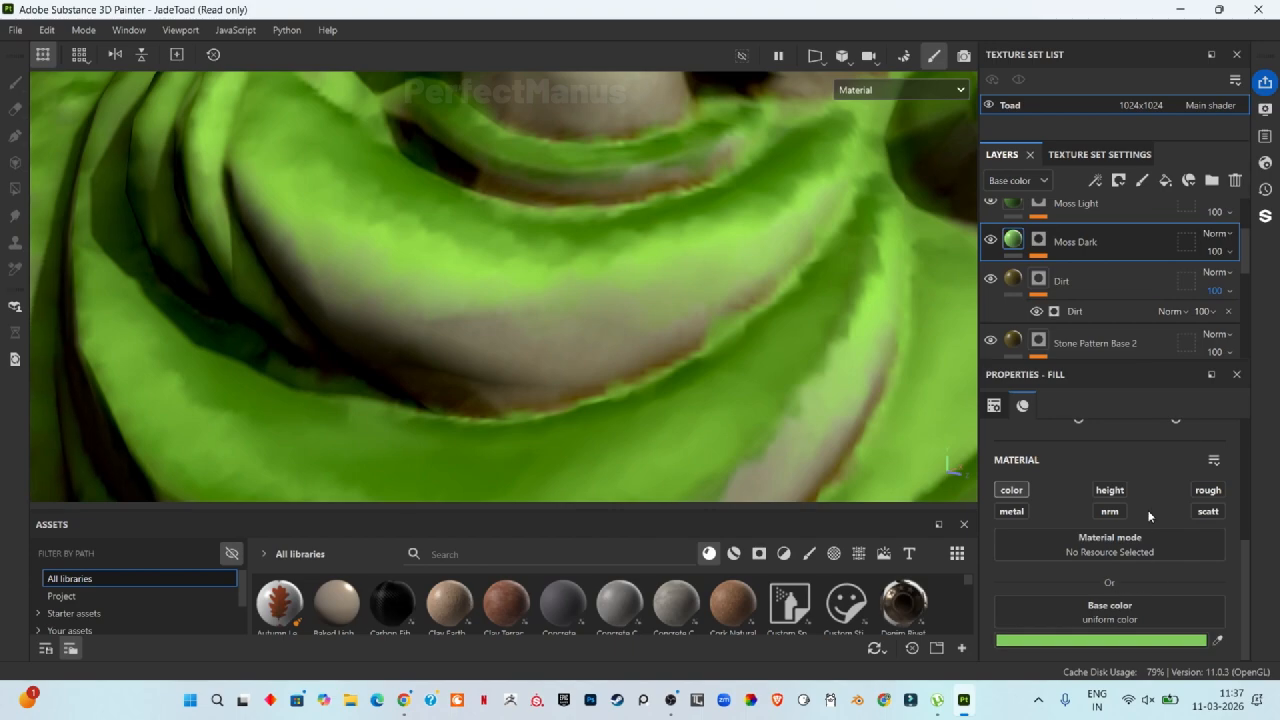
left_click(1041, 243)
left_click(1088, 272)
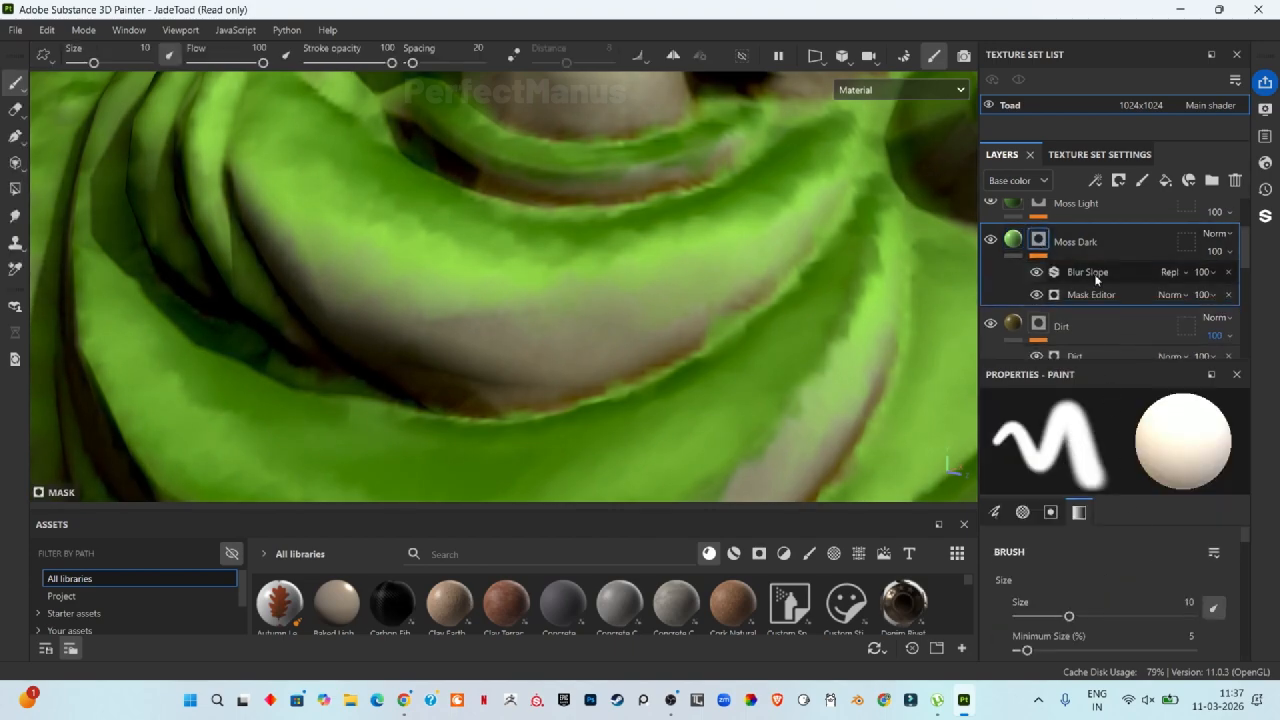
mouse_move(1035, 508)
left_mouse_down()
mouse_move(1160, 505)
mouse_move(1048, 506)
left_mouse_up()
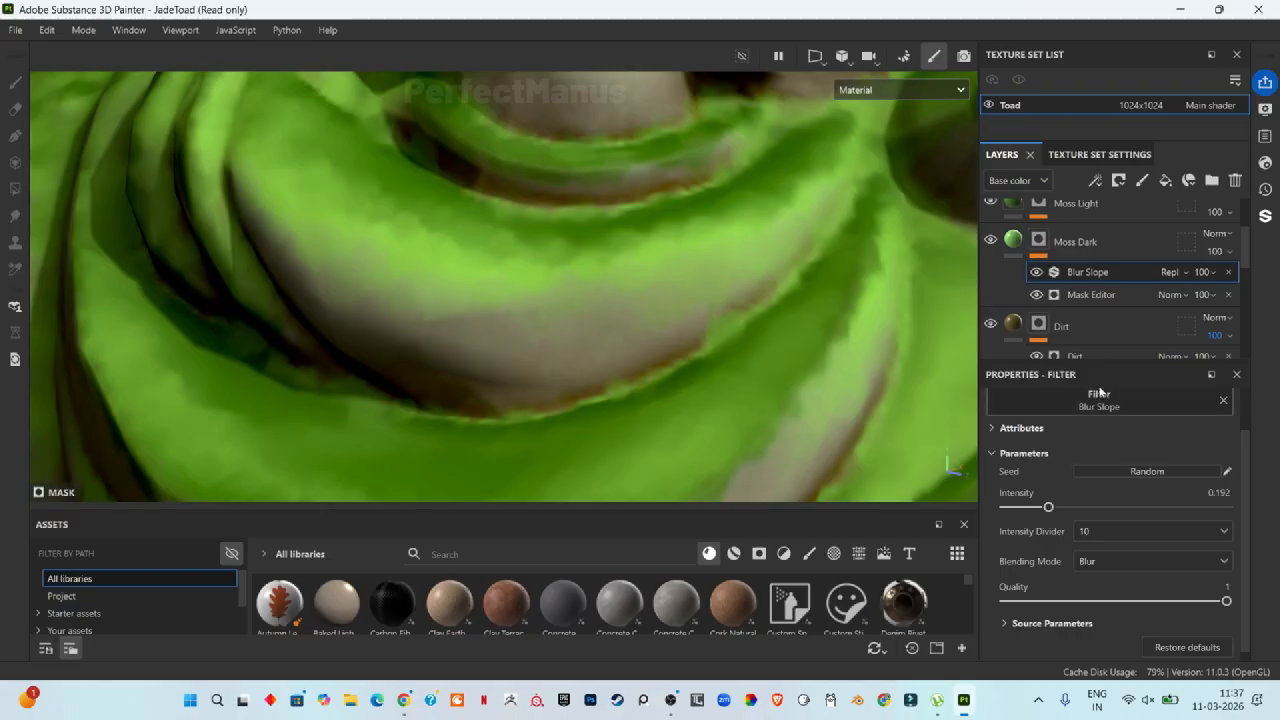
Step: Set the Moss Dark Mask Editor's Global Balance to about 0.46 and Global Blur to 0.85
left_click(1093, 296)
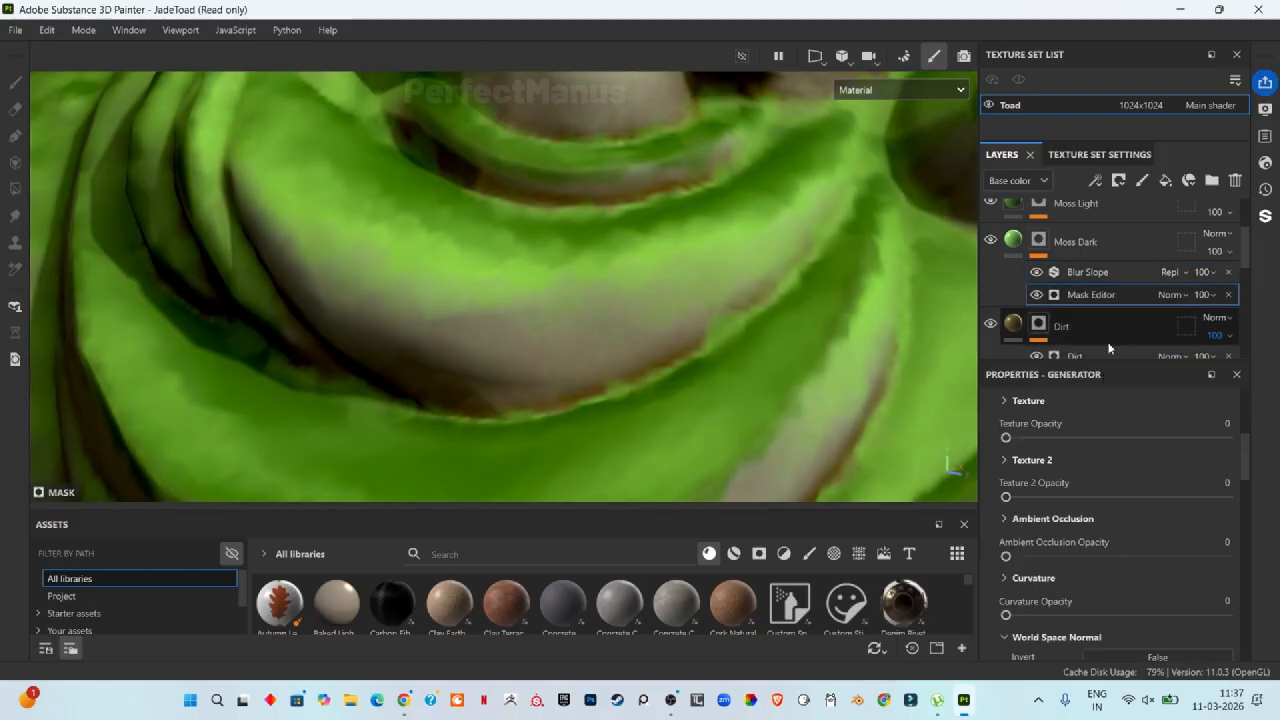
scroll(1134, 582, "down", 1)
scroll(1115, 574, "up", 3)
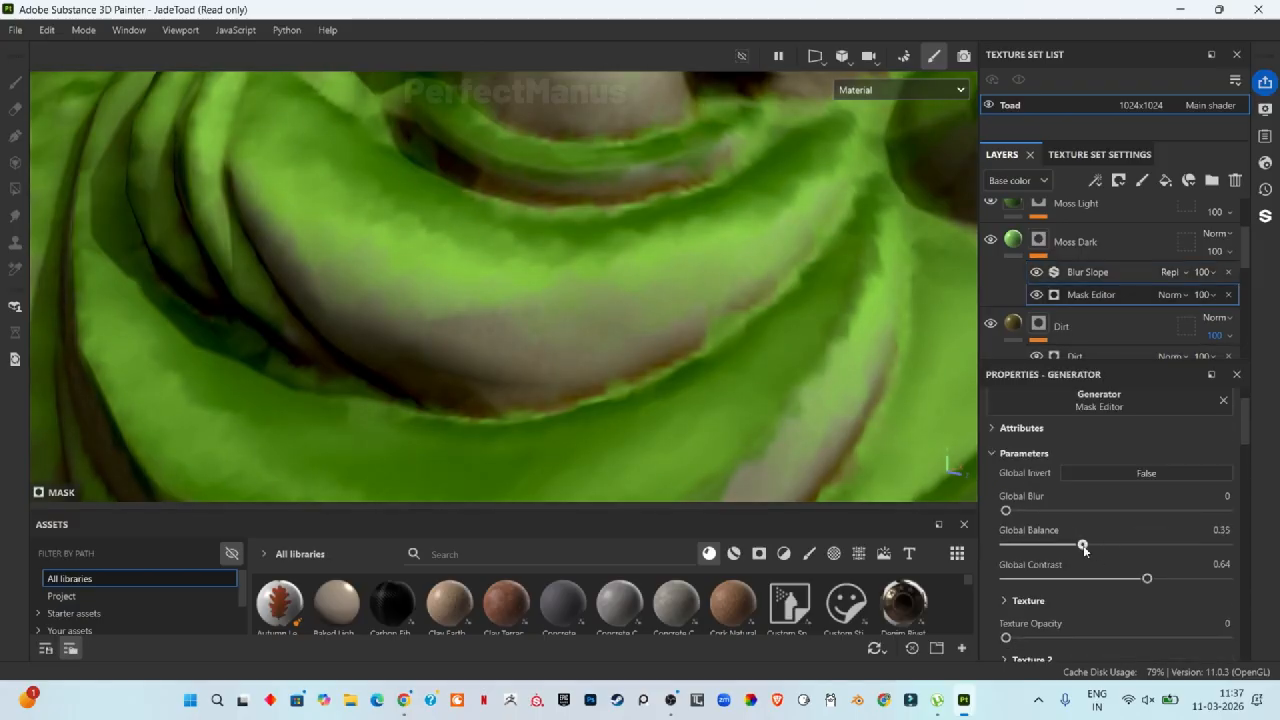
left_click_drag(1084, 548, 1105, 546)
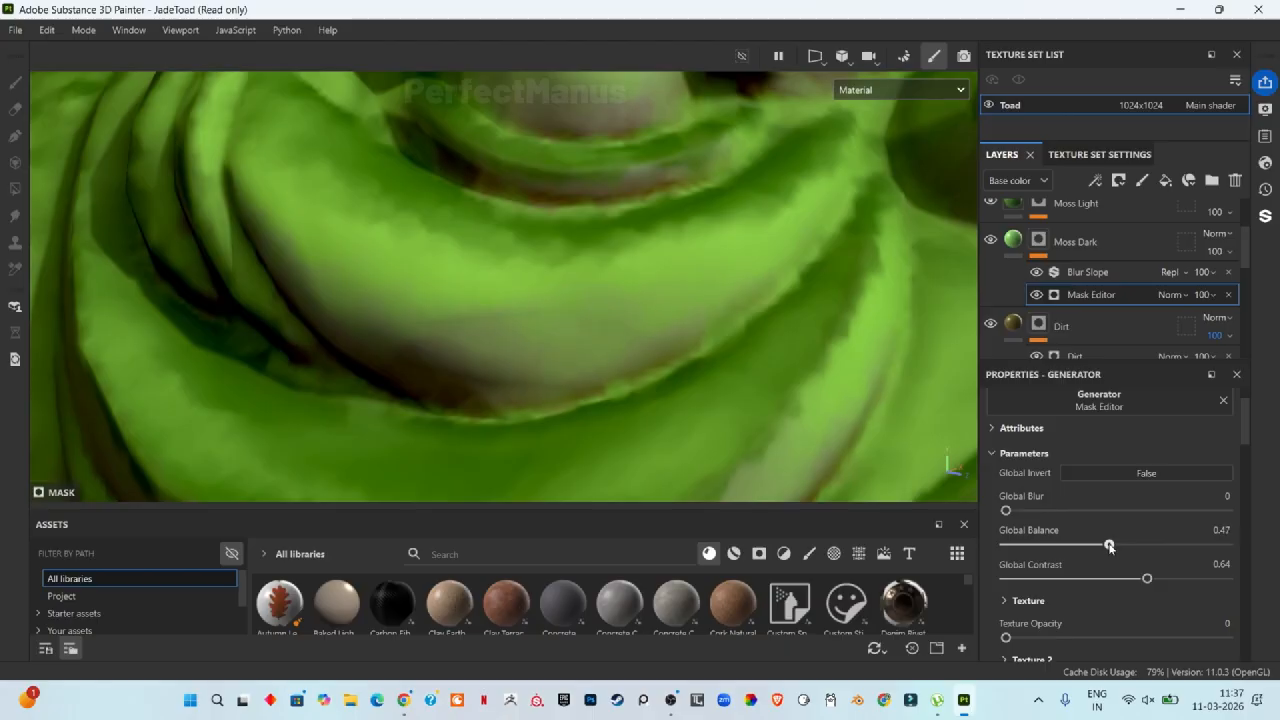
left_click_drag(1006, 511, 1017, 512)
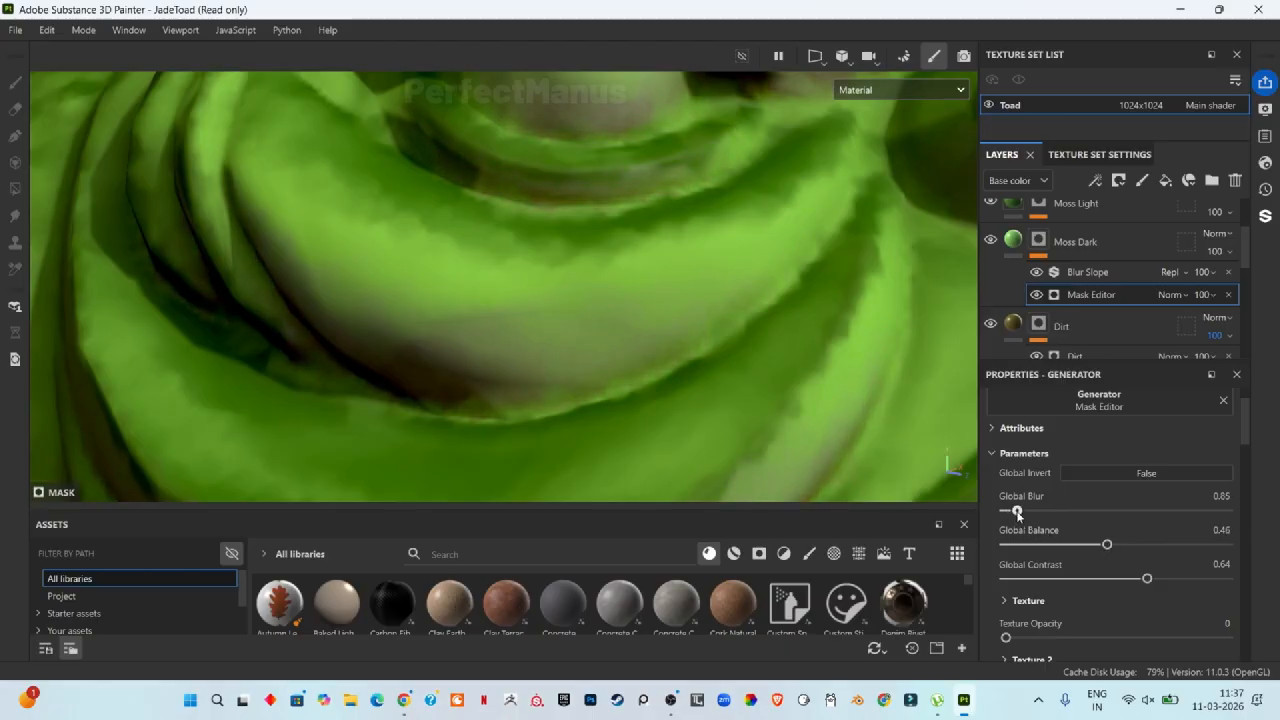
scroll(660, 389, "down", 6)
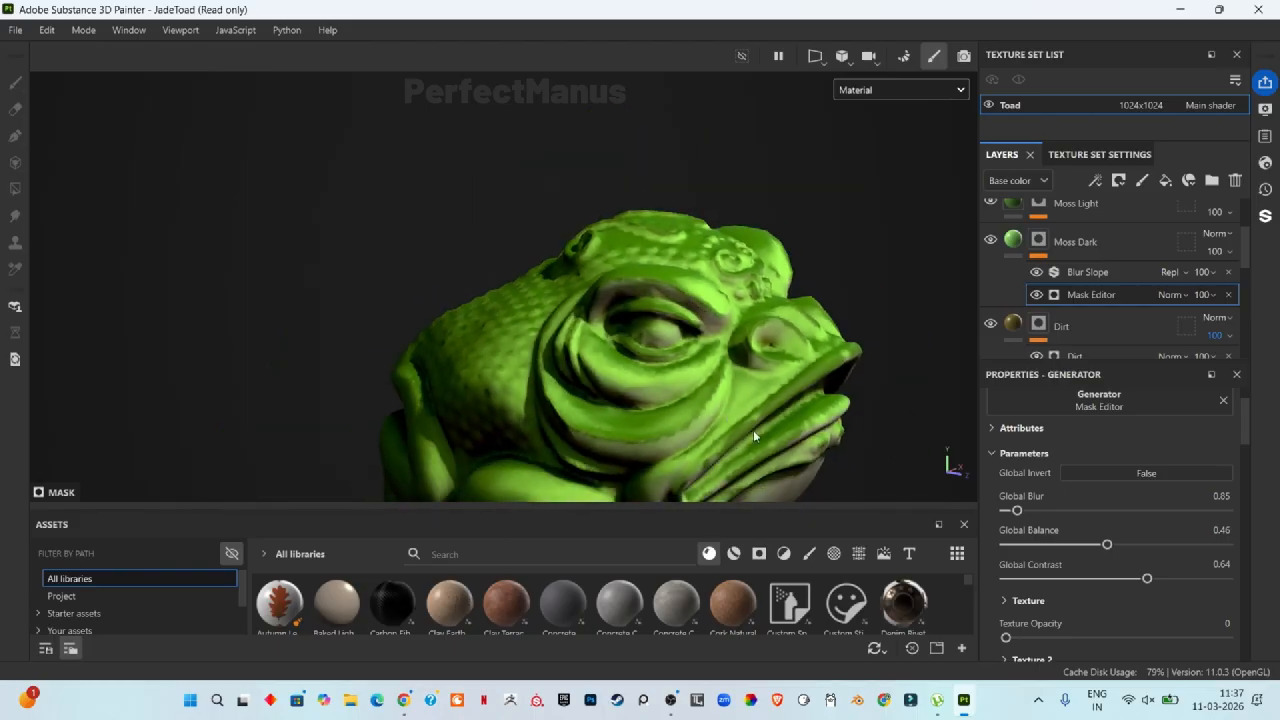
left_click_drag(830, 426, 780, 474, "alt")
scroll(500, 394, "up", 6)
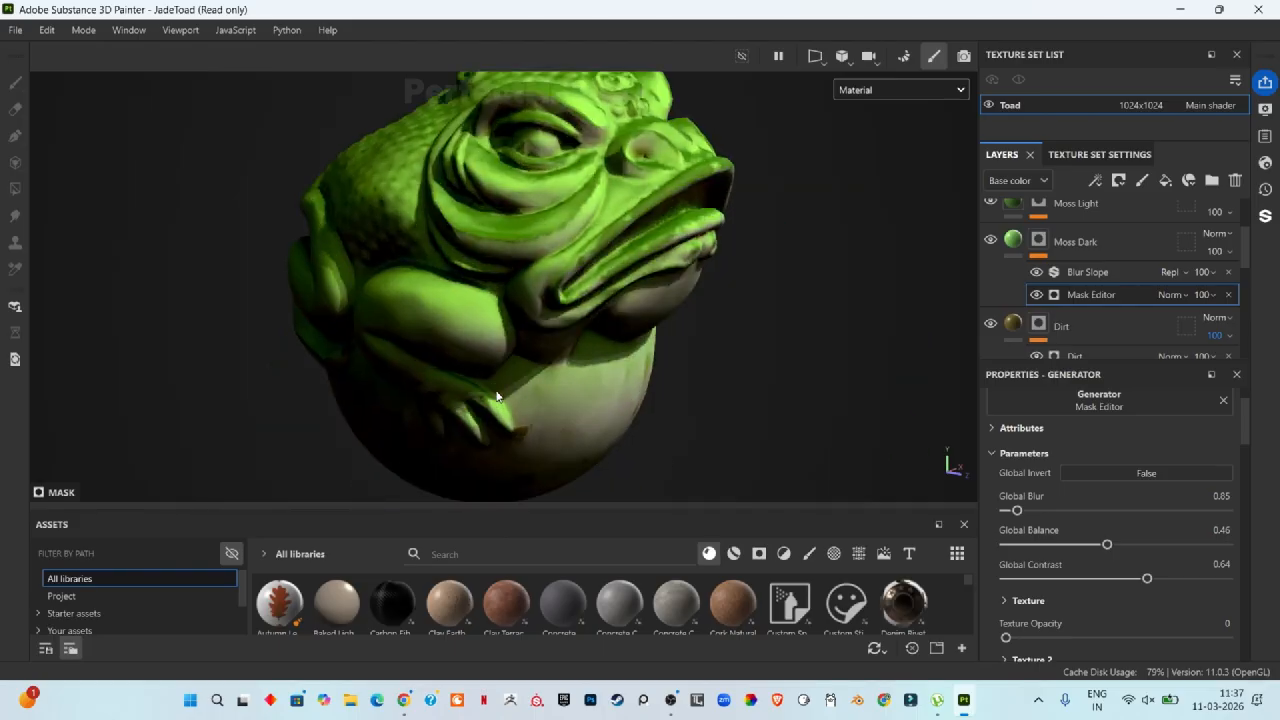
scroll(488, 263, "down", 3)
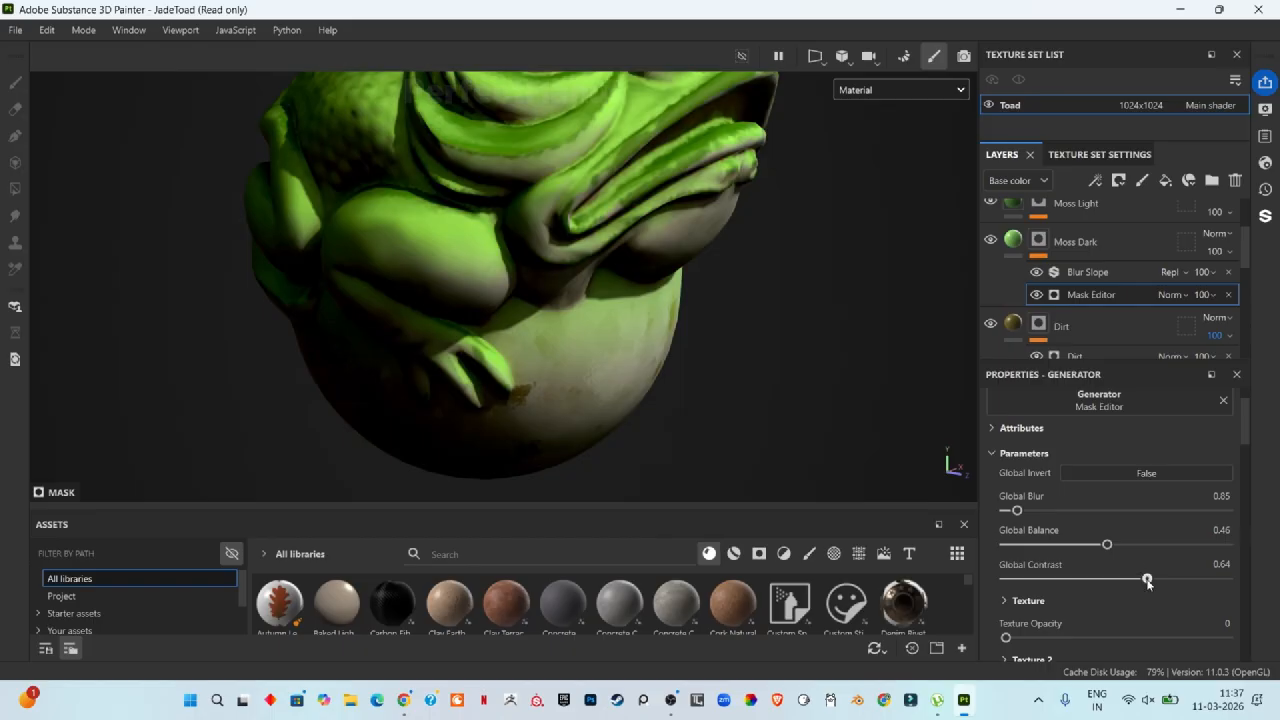
Step: Raise the Moss Dark Mask Editor's Global Contrast to about 0.95
left_click_drag(1147, 582, 1220, 578)
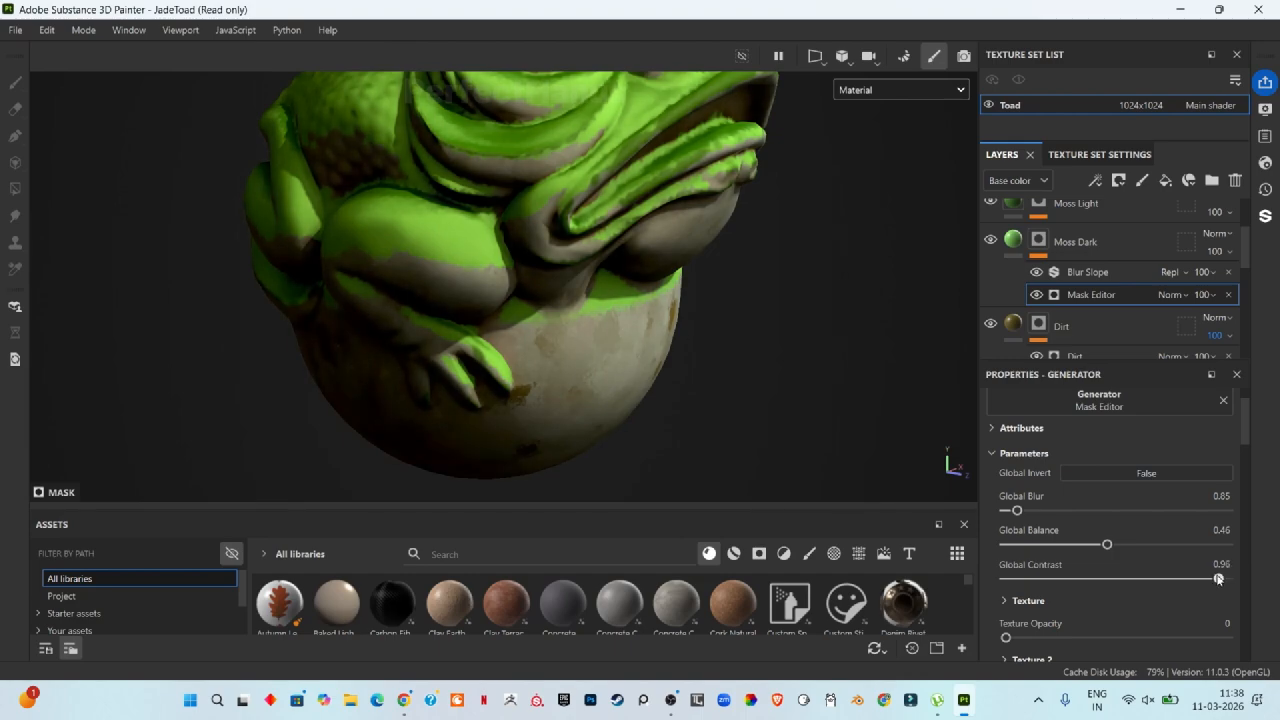
scroll(497, 323, "up", 5)
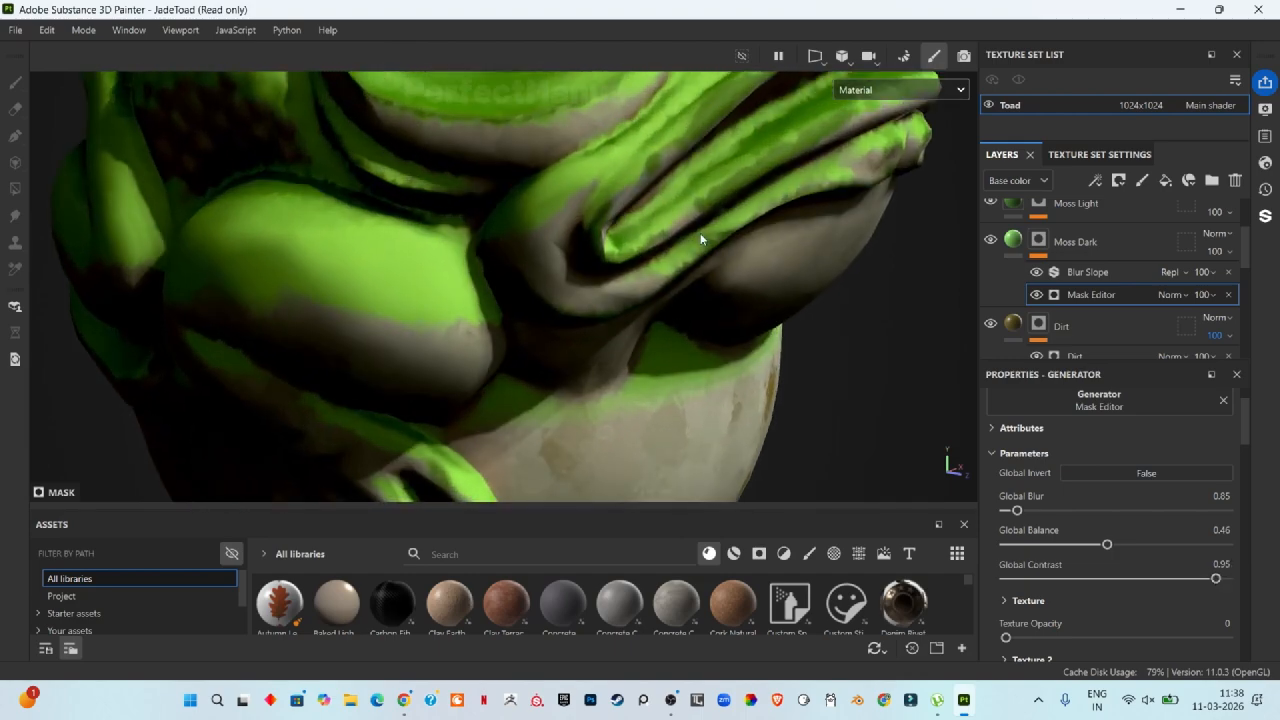
Step: Open the Moss Light layer's Mask Editor and raise its Global Blur to about 1.69
scroll(1010, 290, "up", 1)
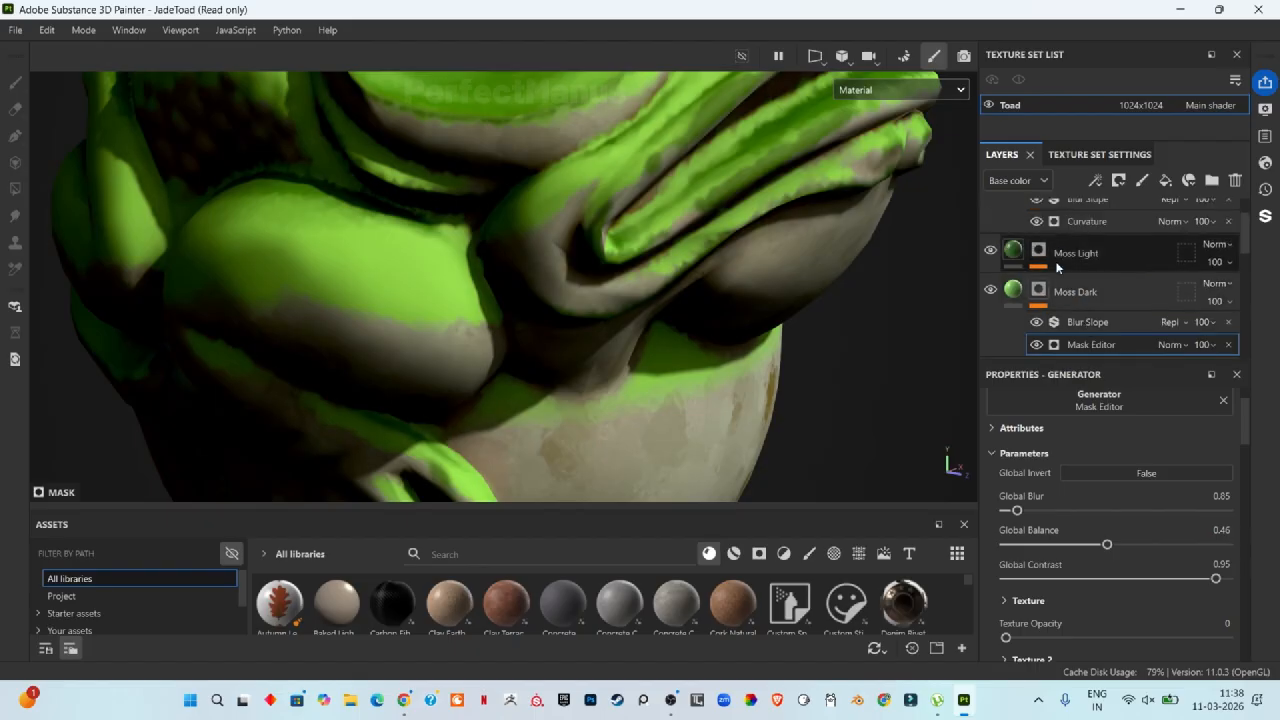
left_click(1040, 251)
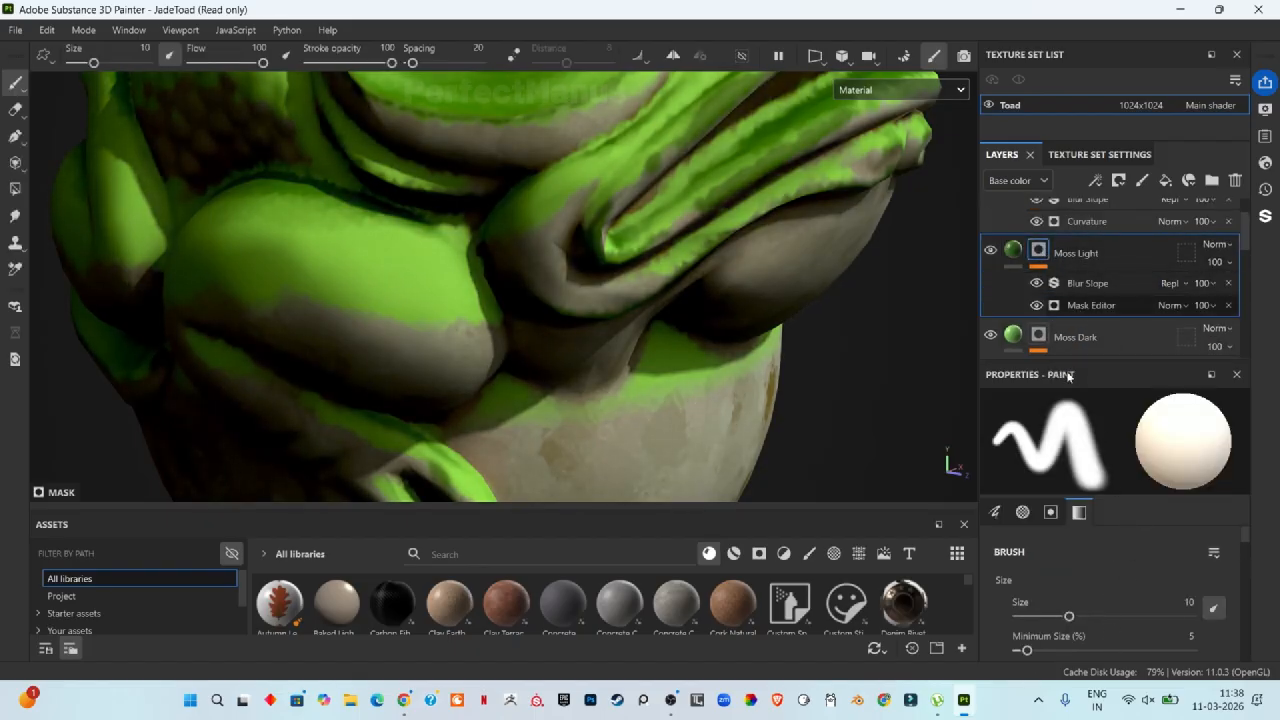
left_click_drag(1033, 537, 1180, 578)
scroll(650, 100, "down", 6)
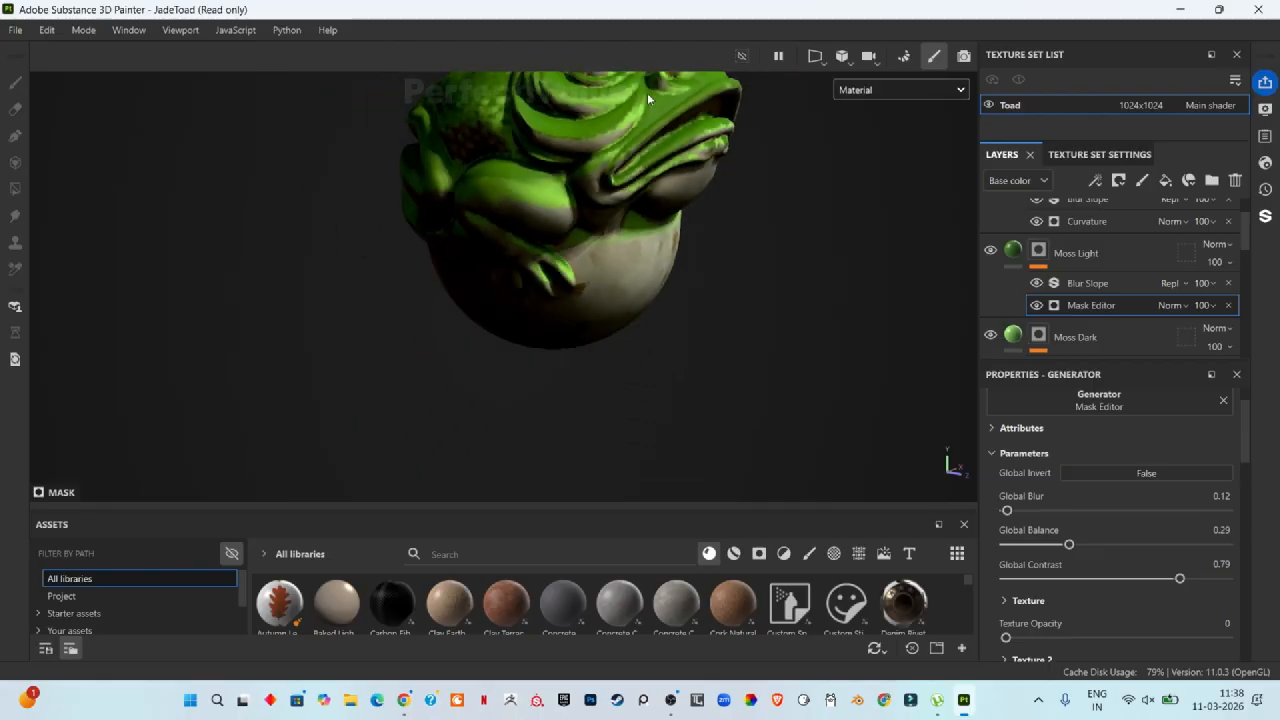
left_click_drag(655, 97, 630, 115, "alt")
scroll(598, 141, "up", 6)
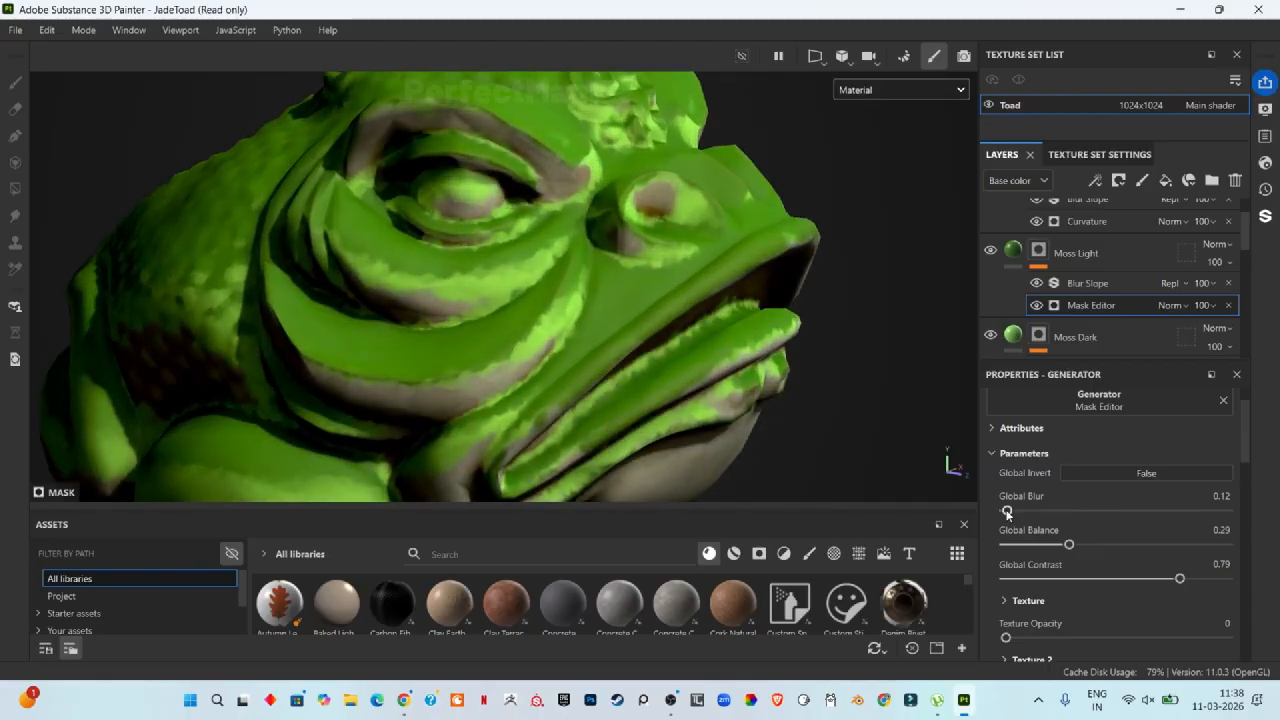
left_click_drag(1008, 511, 1029, 512)
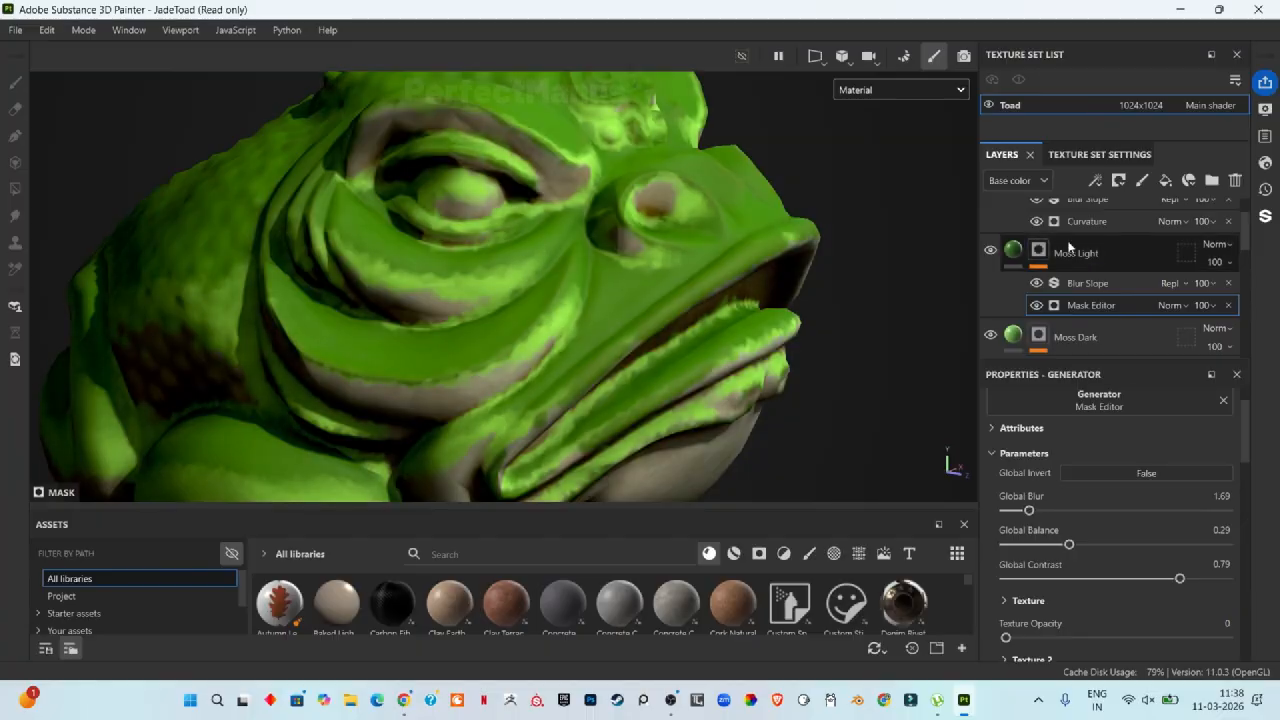
Step: Raise the Moss Light mask's Blur Slope filter Intensity to about 0.23
left_click(1085, 284)
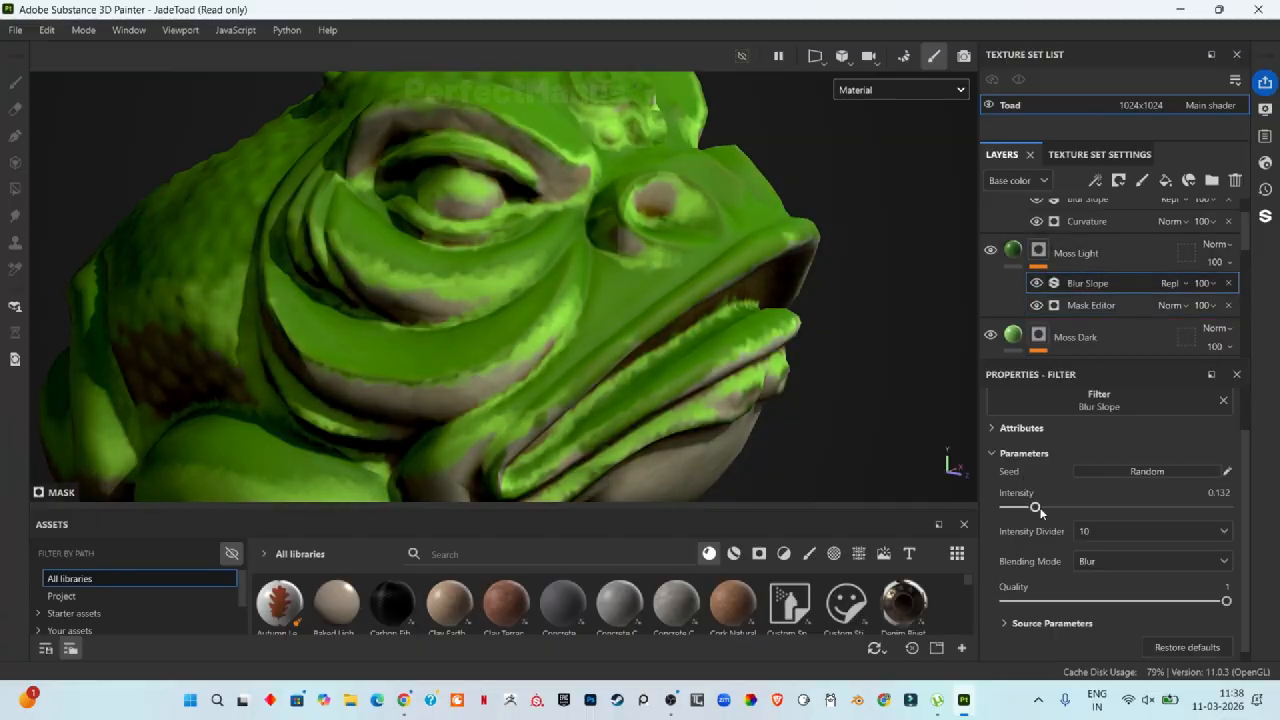
mouse_move(1035, 508)
left_mouse_down()
mouse_move(1024, 508)
mouse_move(1075, 507)
mouse_move(1060, 508)
left_mouse_up()
left_click(1127, 532)
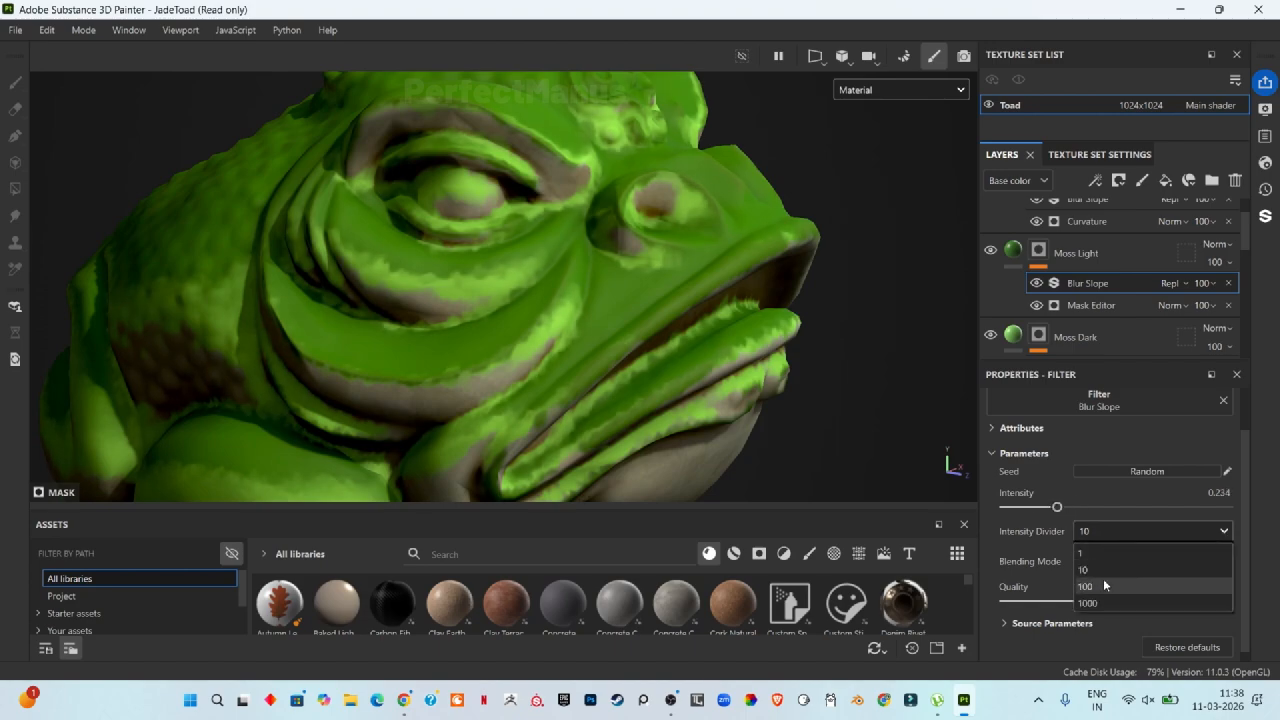
left_click(1102, 586)
left_click(1104, 534)
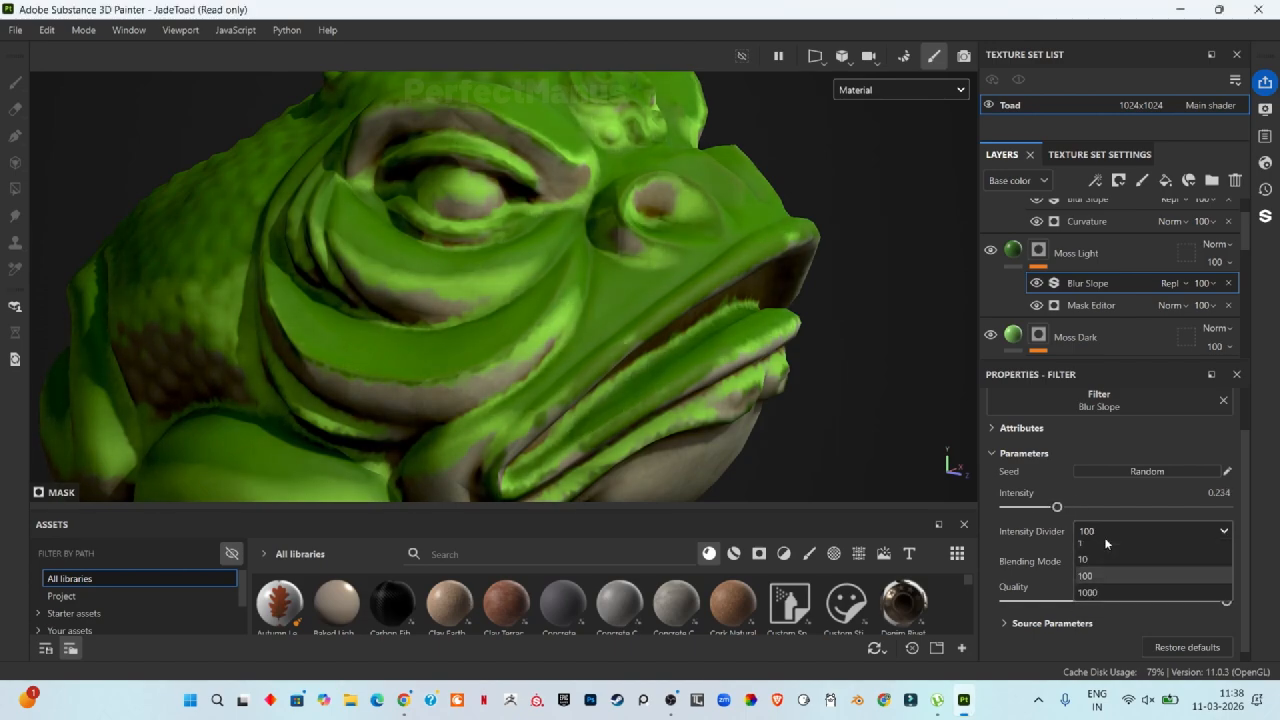
left_click(1110, 570)
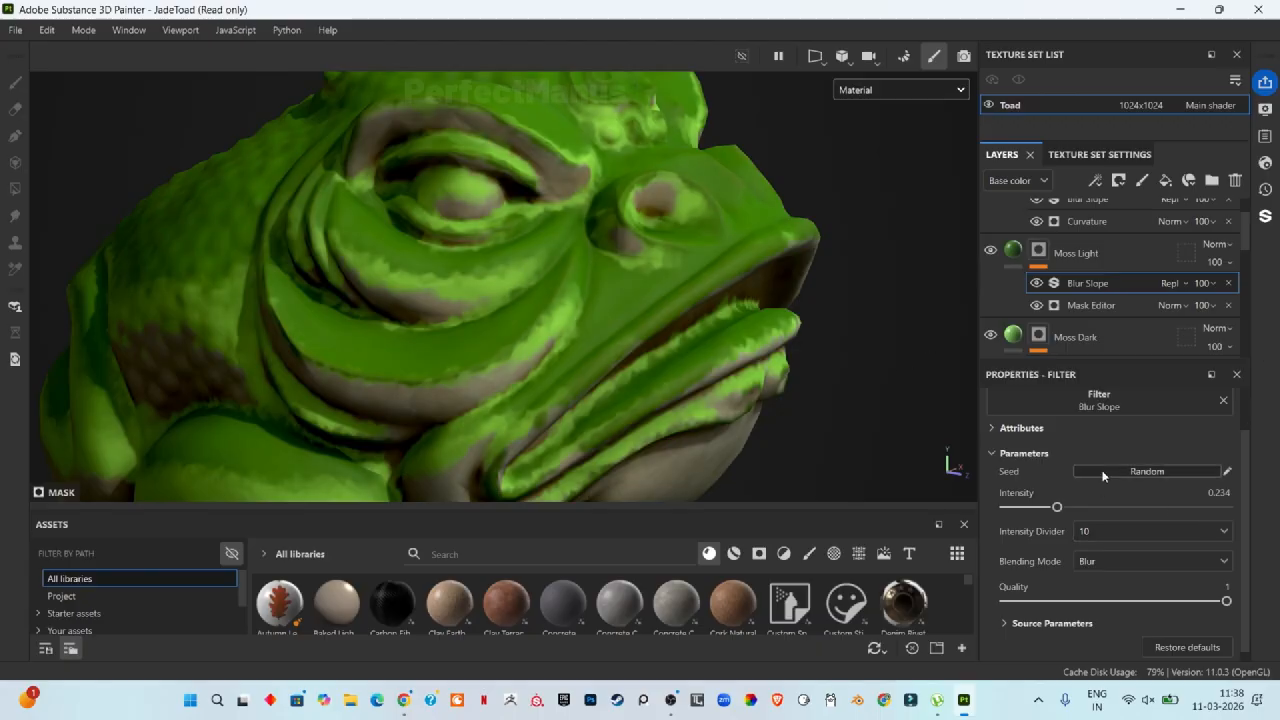
Step: Lower the Moss Light layer's opacity to 89
scroll(1103, 476, "up", 1)
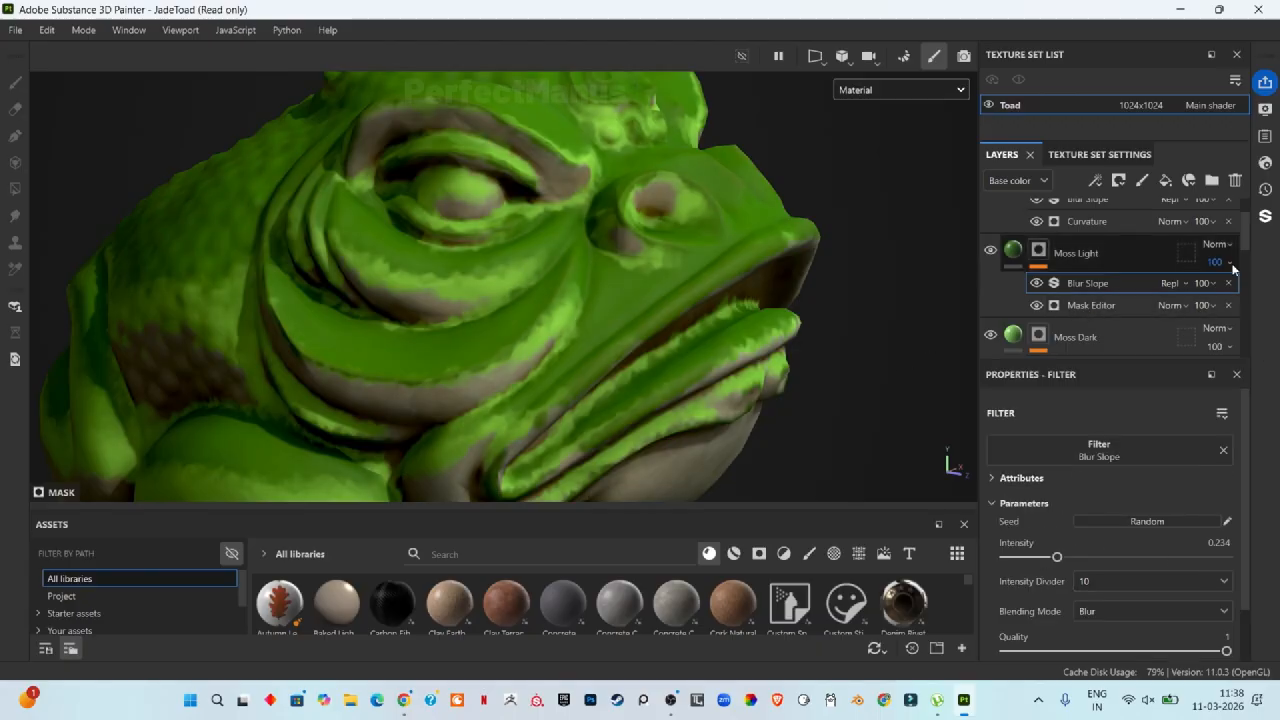
left_click_drag(1233, 268, 1264, 293)
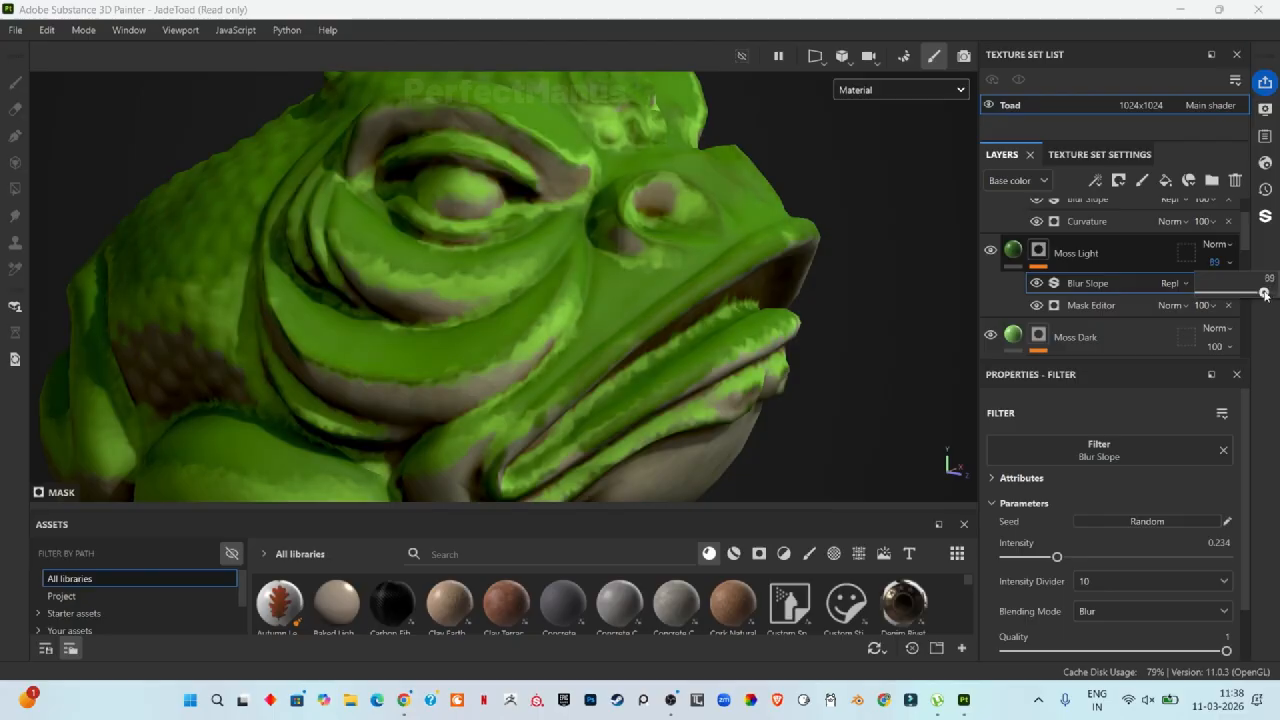
scroll(449, 276, "down", 4)
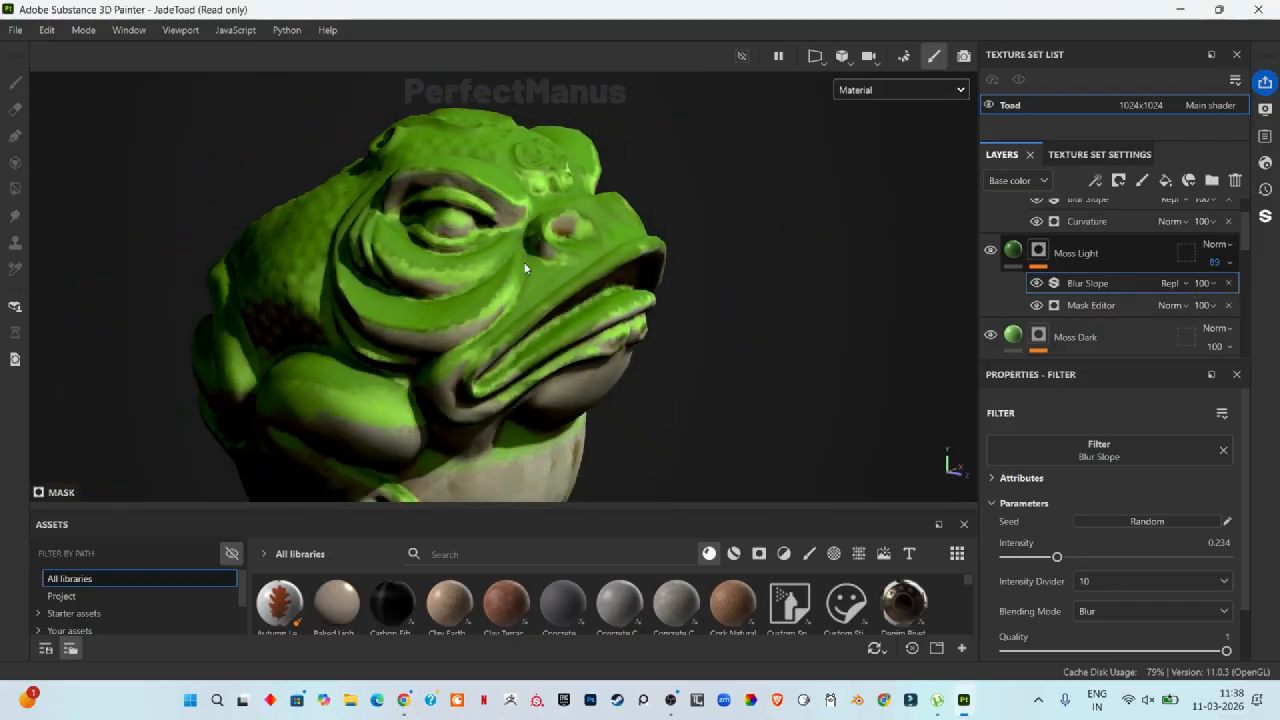
Step: Set the Moss Light Mask Editor's Global Balance to about 0.24 and Global Contrast to 0.6
left_click(1078, 337)
left_click(1088, 305)
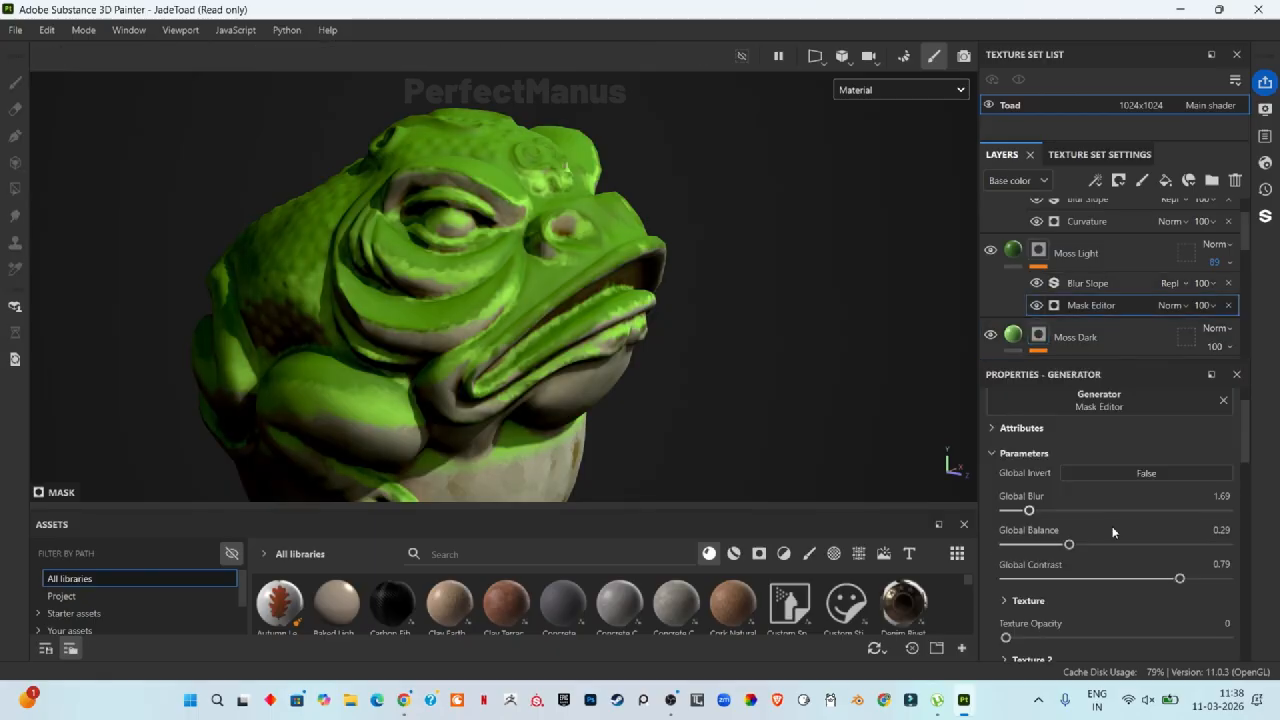
left_click_drag(1062, 545, 1053, 551)
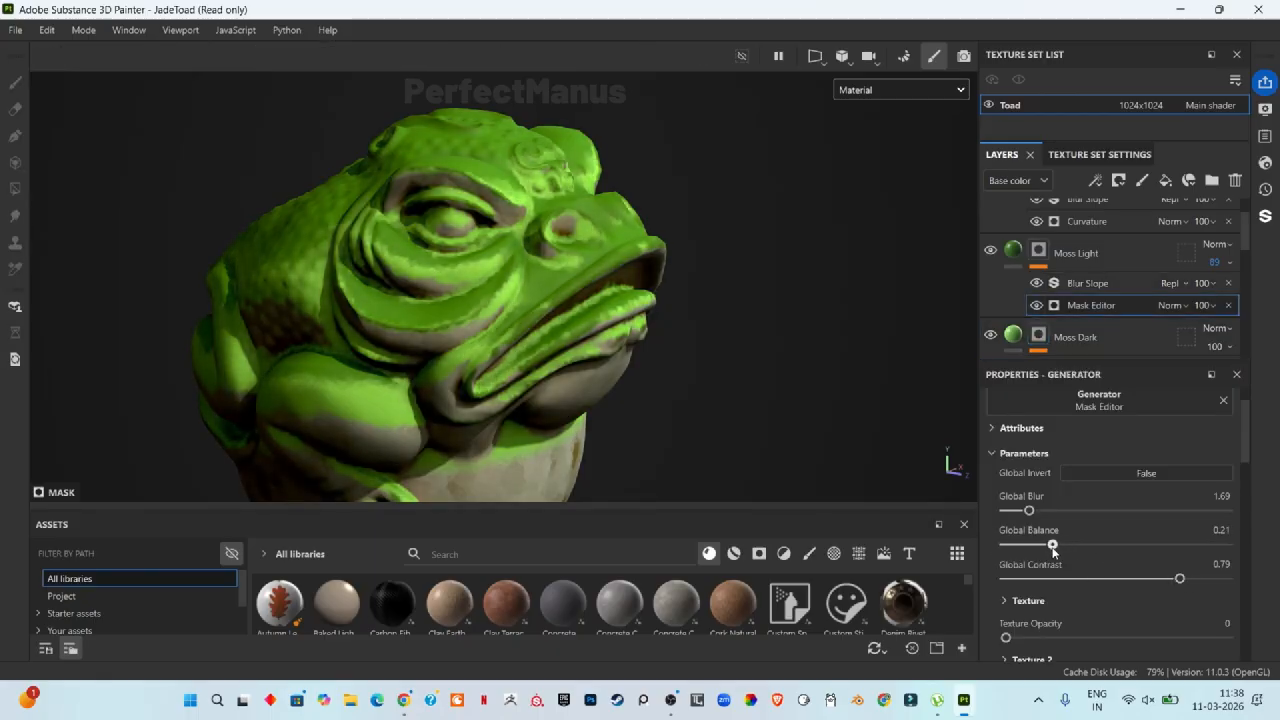
left_click_drag(1180, 578, 1136, 583)
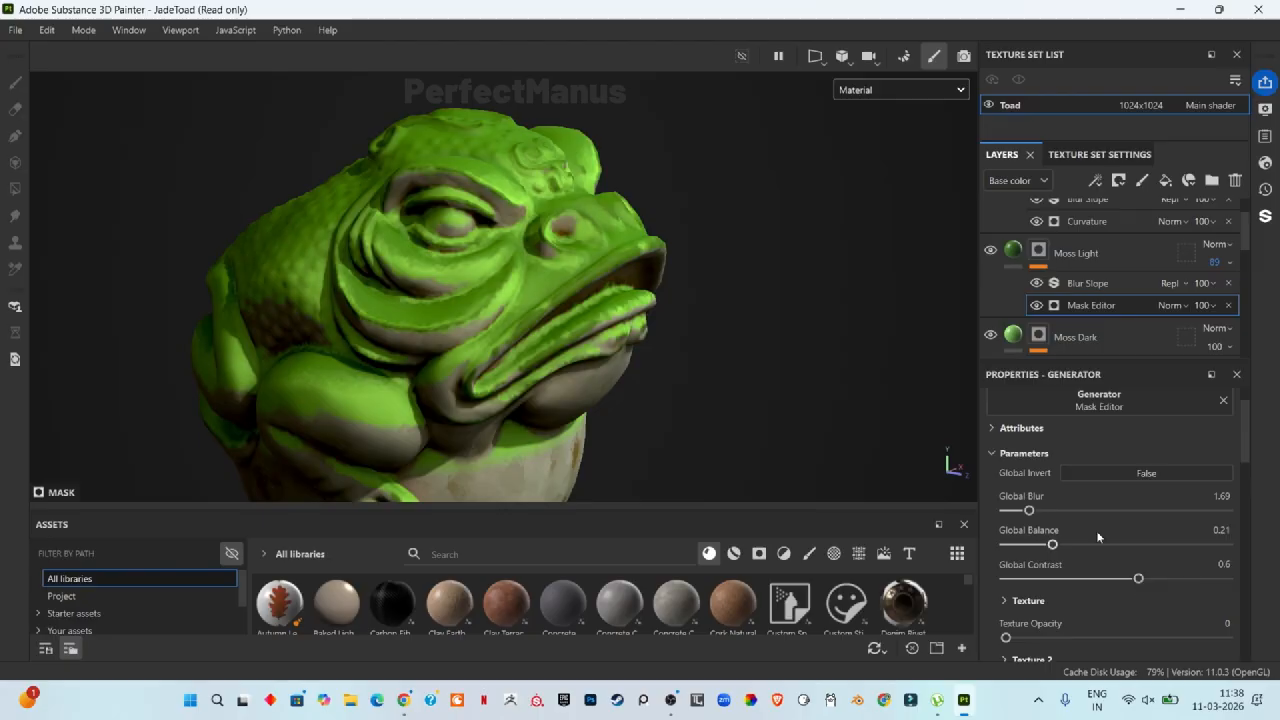
left_click_drag(1058, 548, 1059, 546)
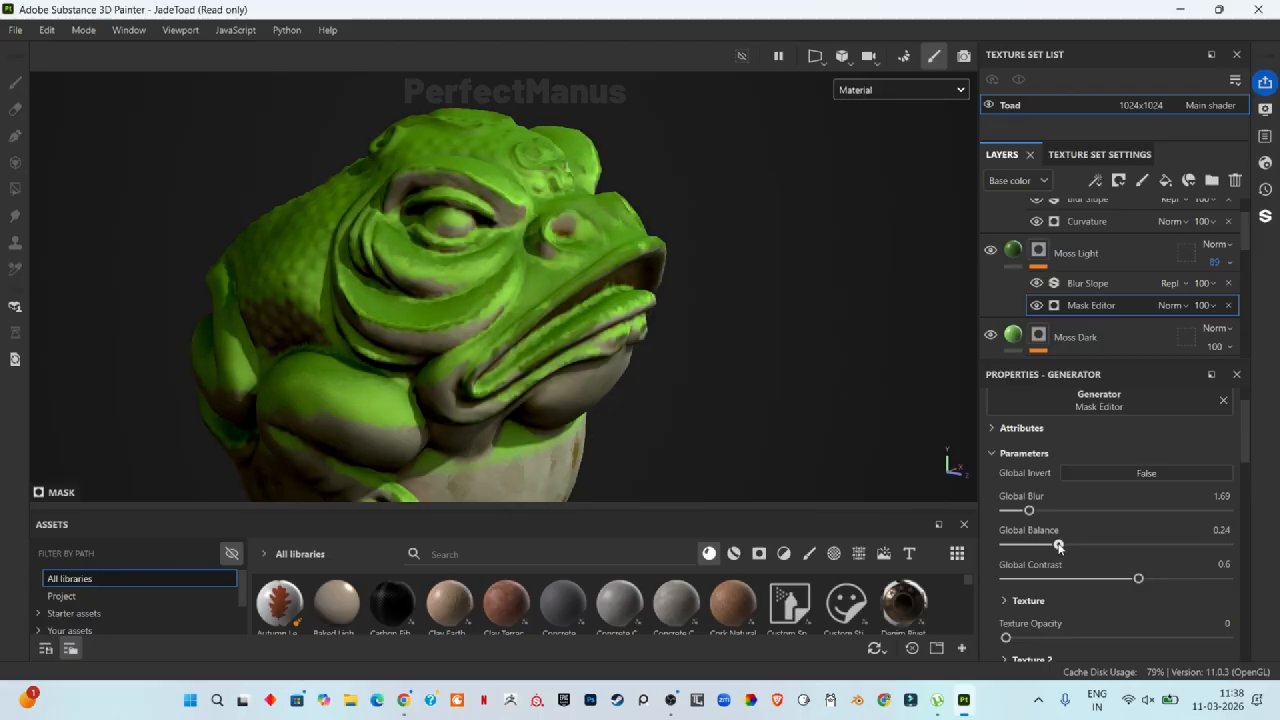
Step: Lower the Blur Slope filter Intensity in the lower Stone Pattern Base layer's mask to about 0.48
scroll(519, 319, "down", 3)
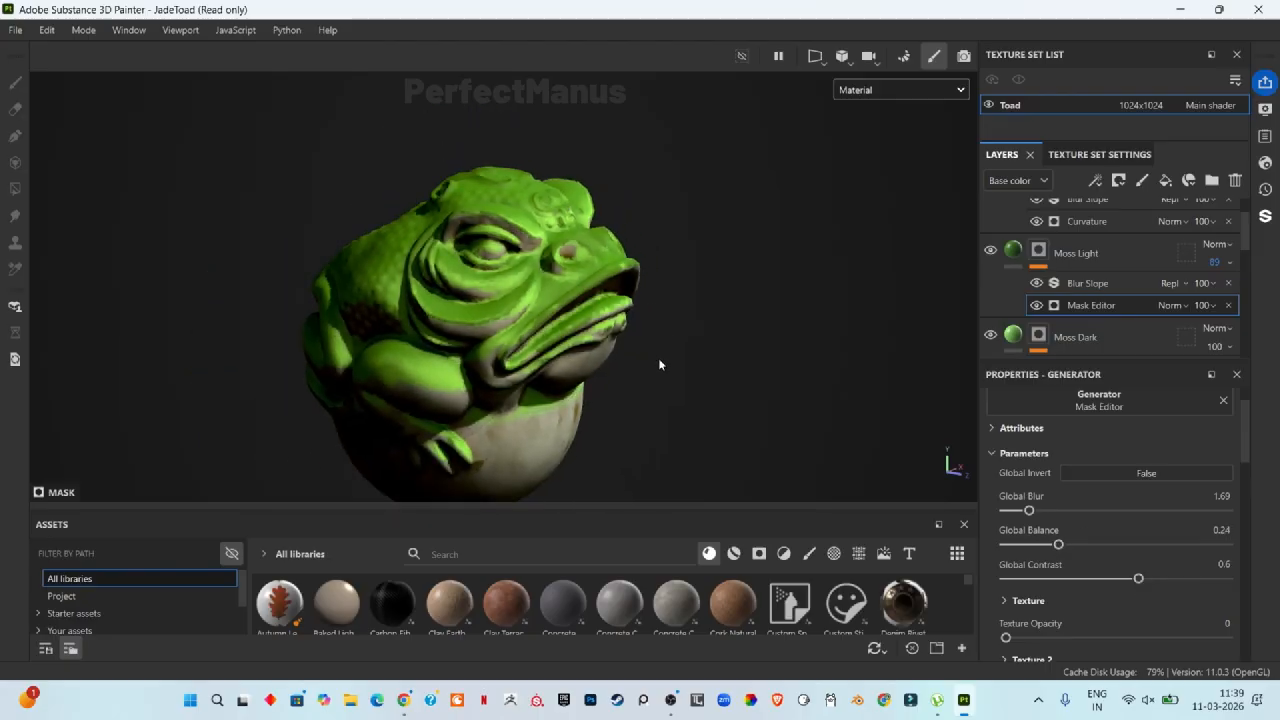
key("f")
scroll(564, 427, "up", 4)
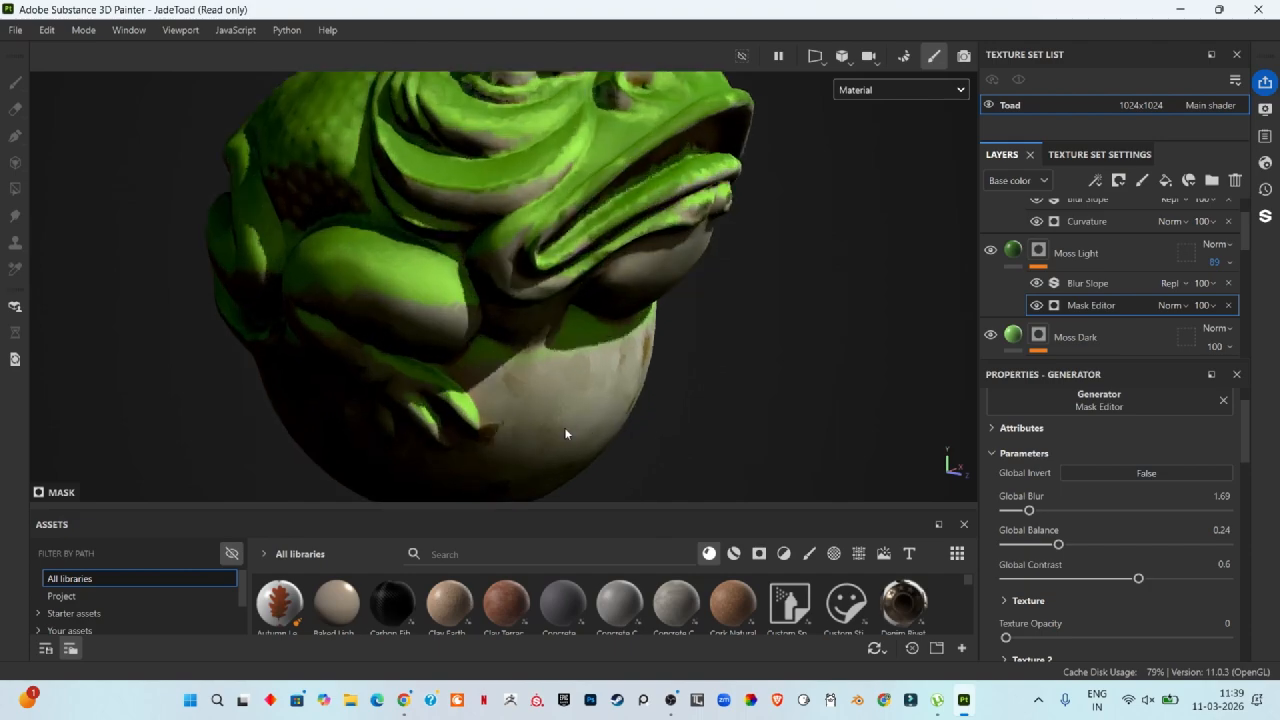
scroll(550, 408, "down", 2)
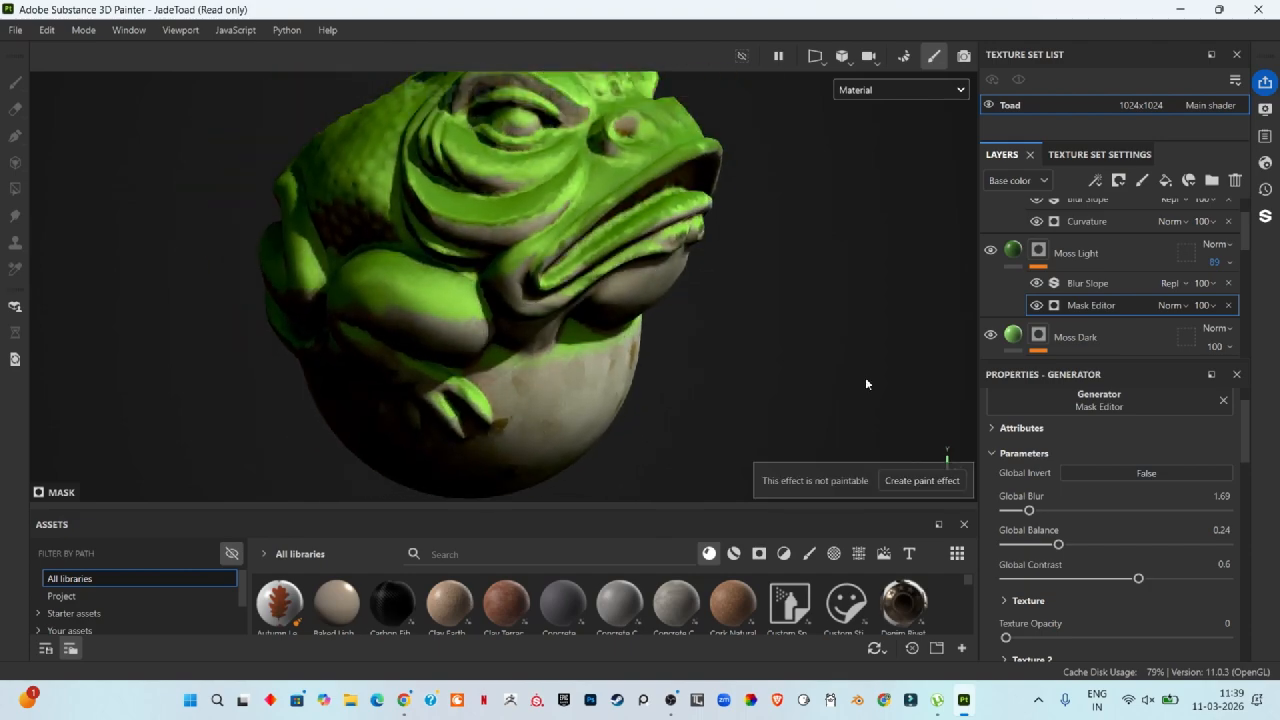
scroll(1126, 293, "down", 5)
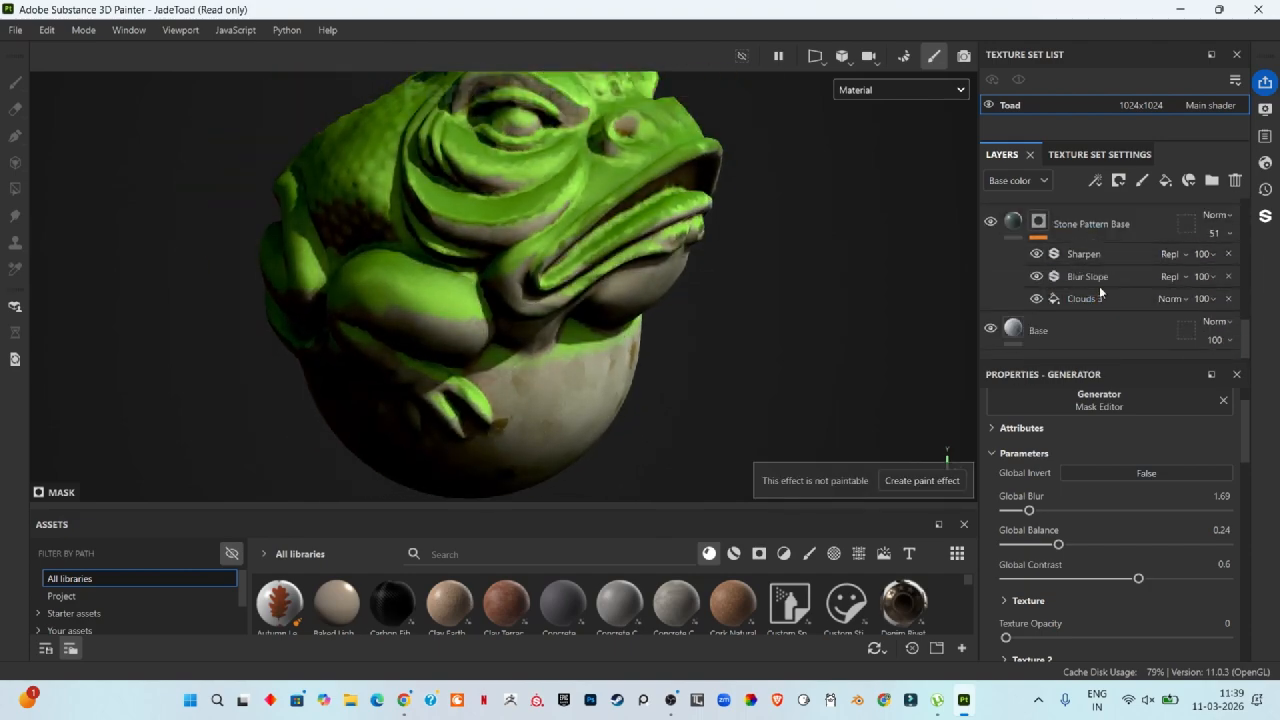
left_click(1100, 284)
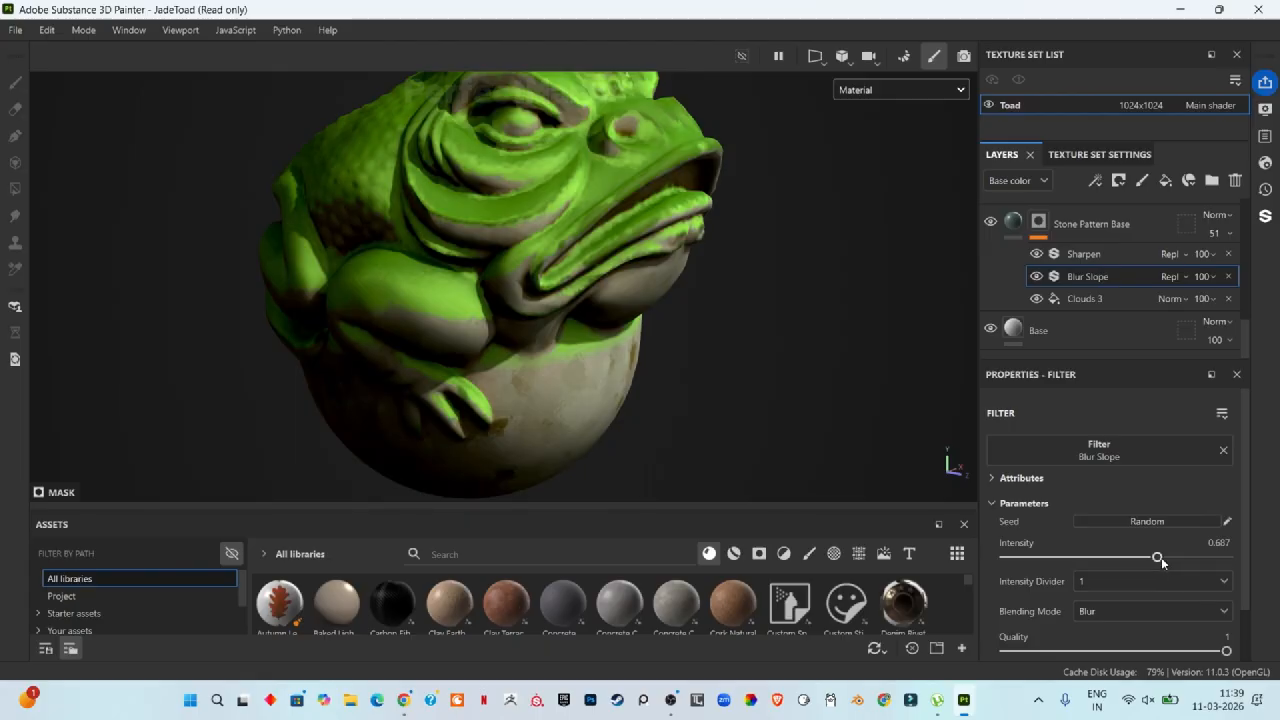
left_click_drag(1155, 560, 1110, 571)
Step: Raise the Stone Pattern Base 2 layer's Blur Slope filter Intensity to about 0.81
scroll(1061, 225, "up", 3)
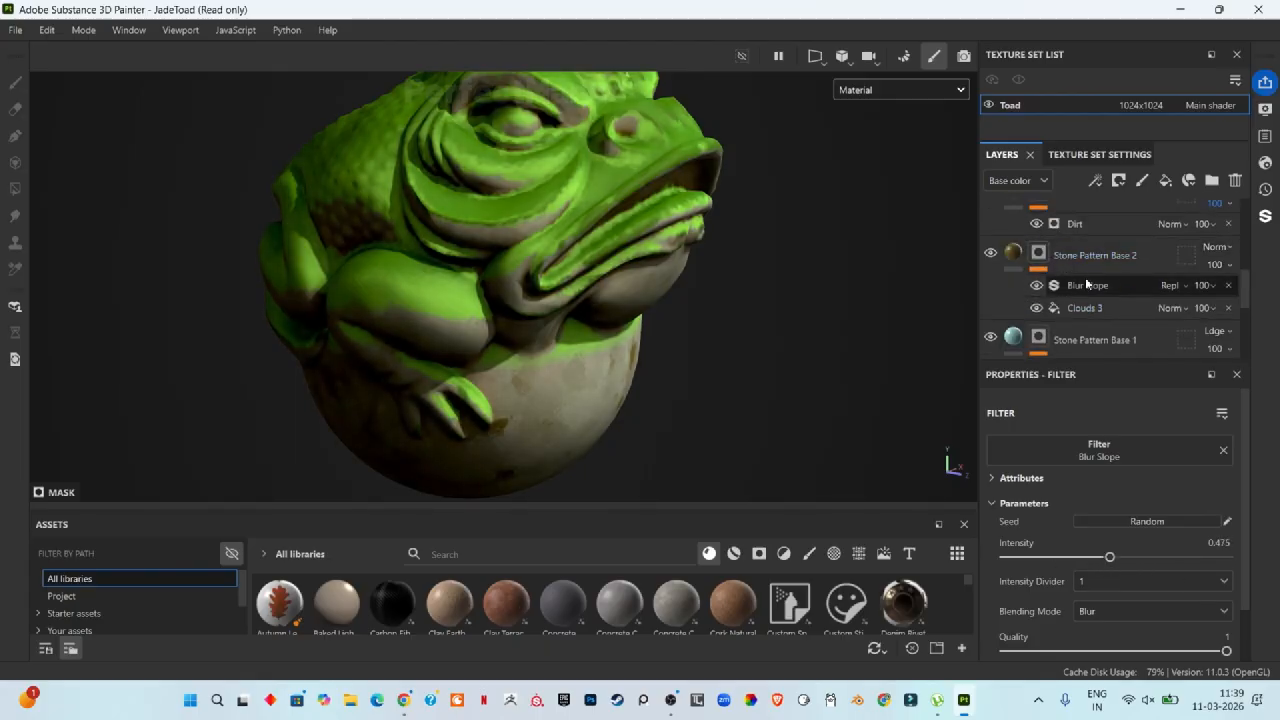
left_click_drag(1109, 557, 1187, 562)
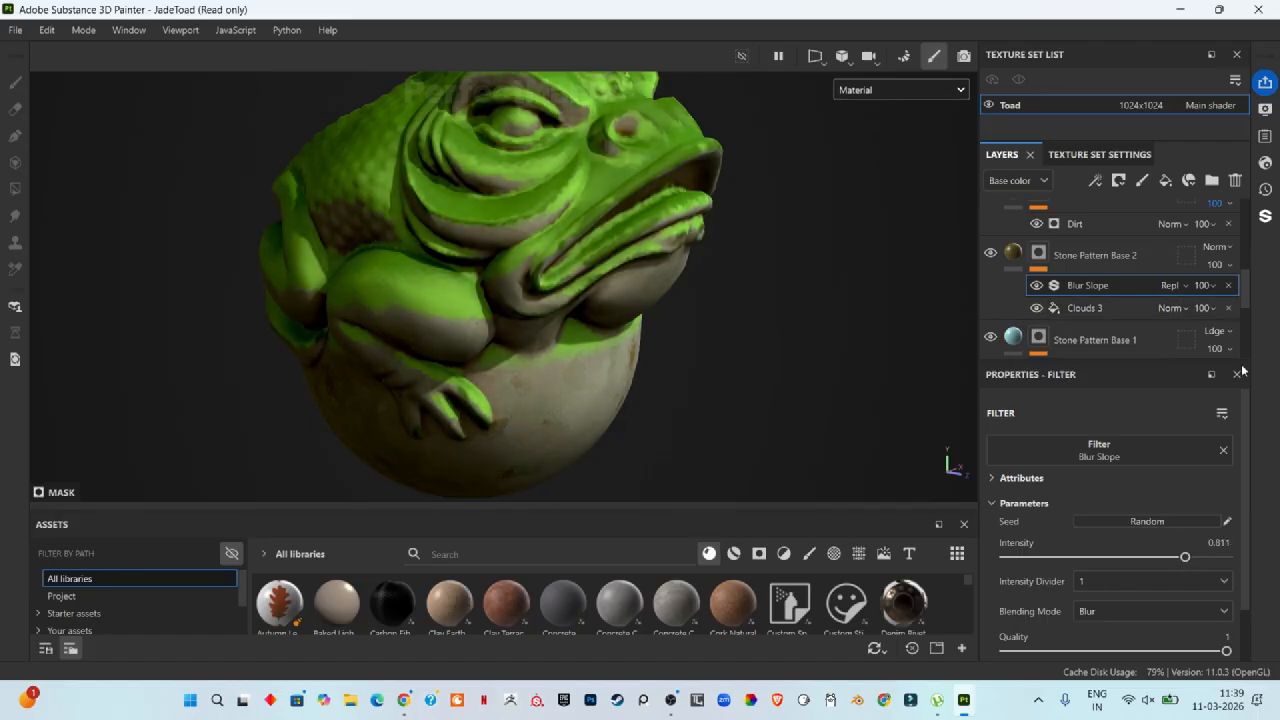
Step: Lower the Balance of the Clouds 3 fill in Stone Pattern Base 2's mask to about 0.43
left_click(1100, 310)
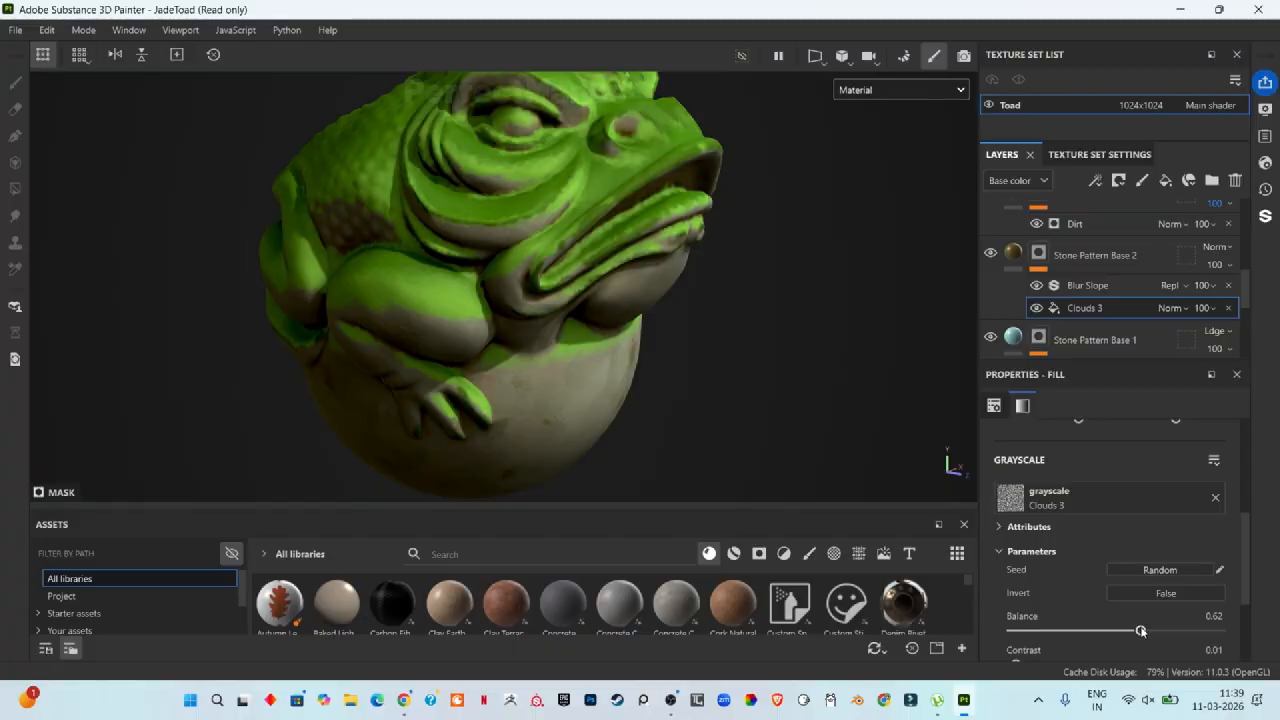
left_click_drag(1141, 631, 1101, 633)
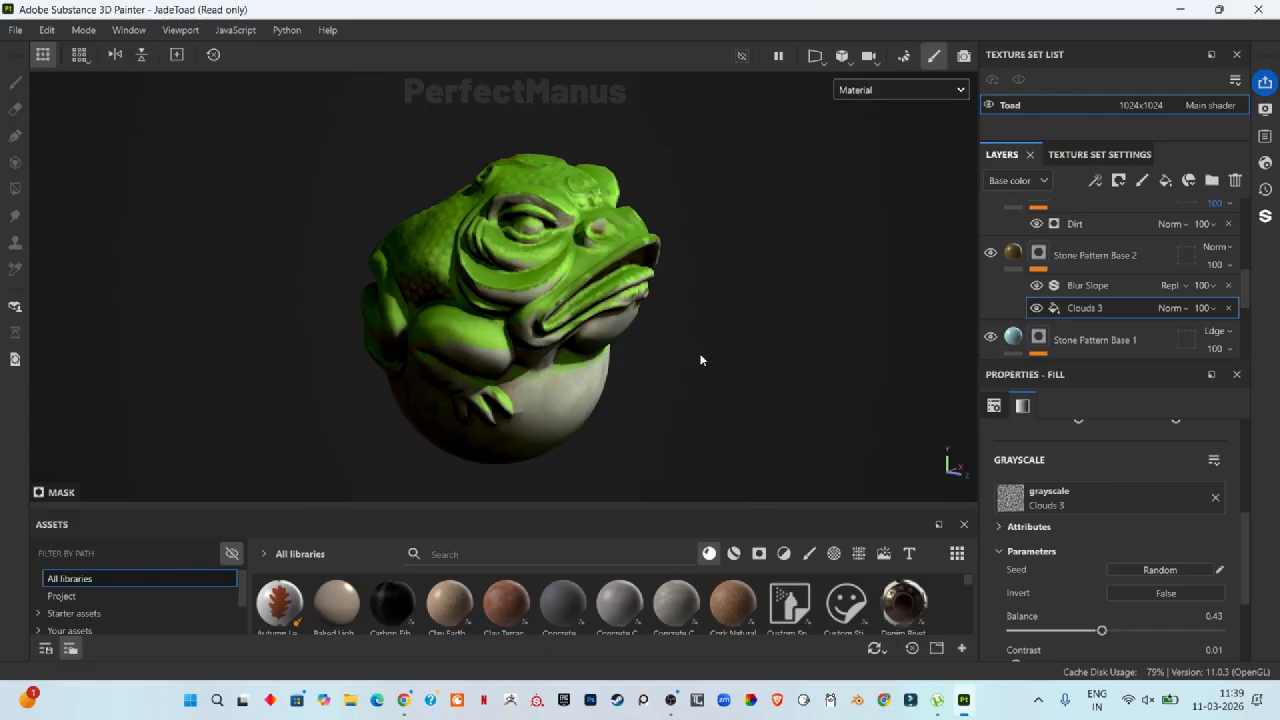
scroll(705, 366, "up", 2)
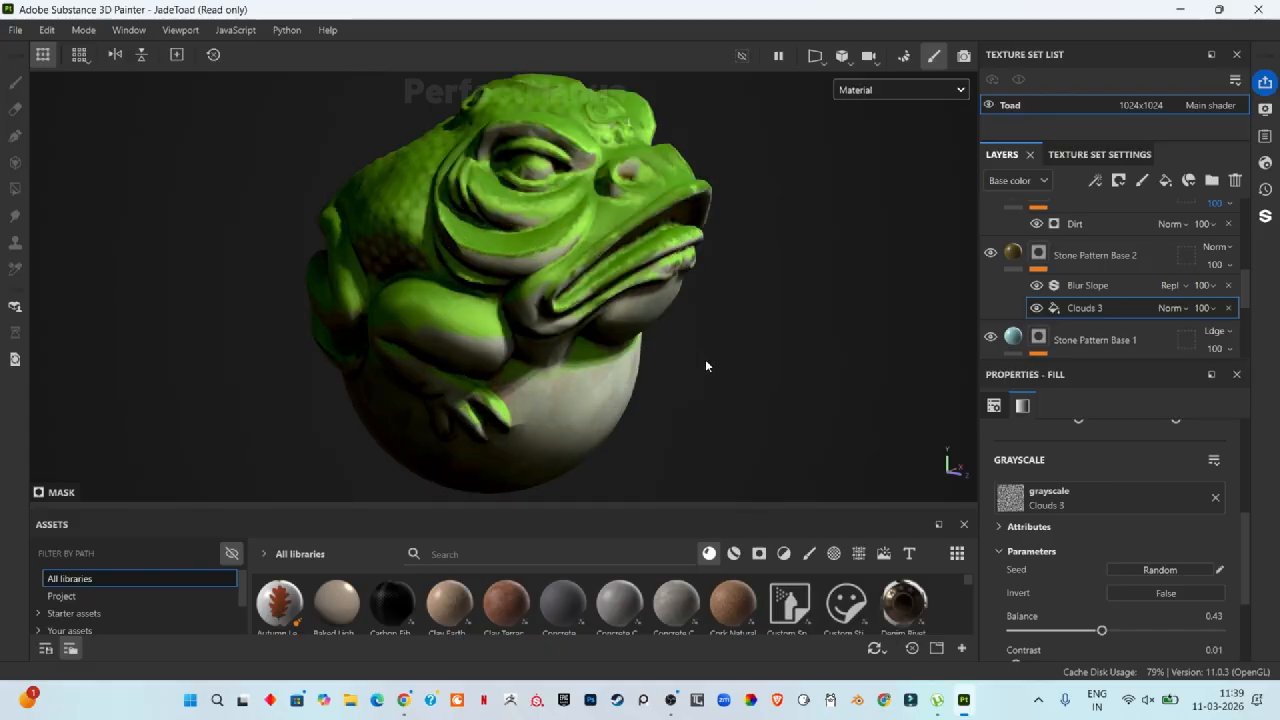
scroll(744, 352, "down", 1)
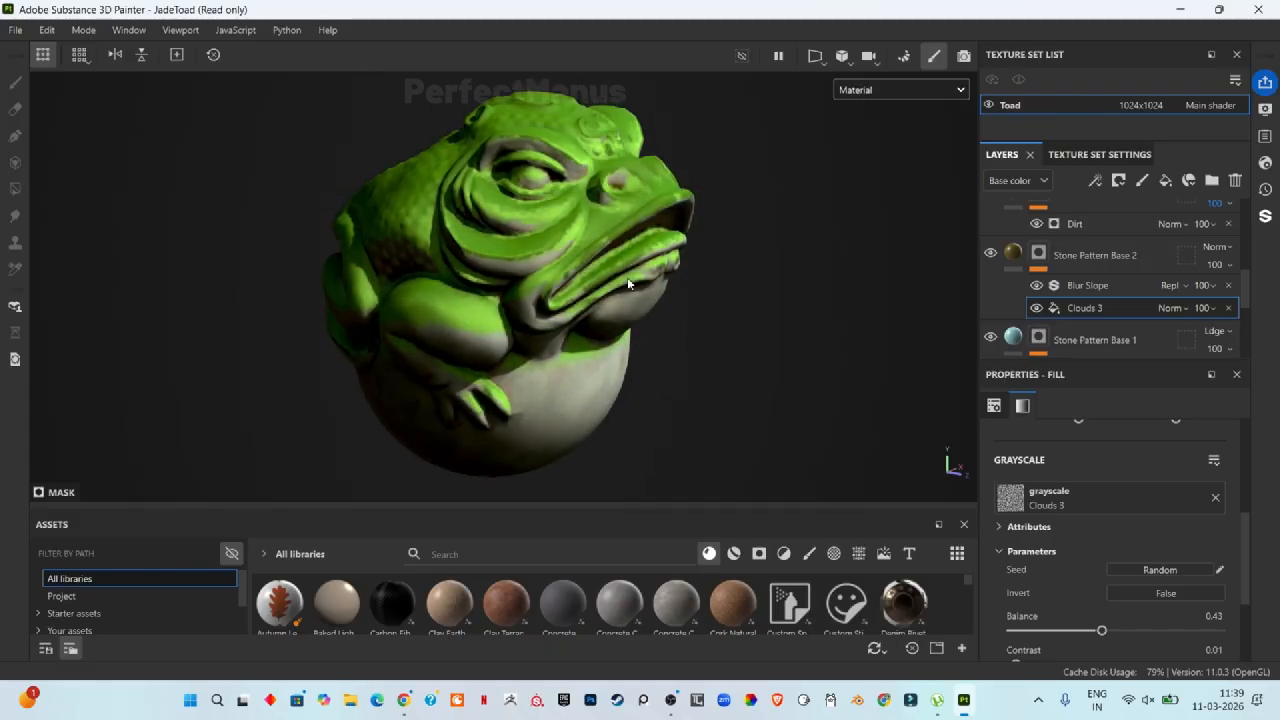
Step: Set the Moss Light Mask Editor's Global Blur to 0, Global Balance to 0.15 and Global Contrast to 0.32
scroll(1069, 285, "up", 4)
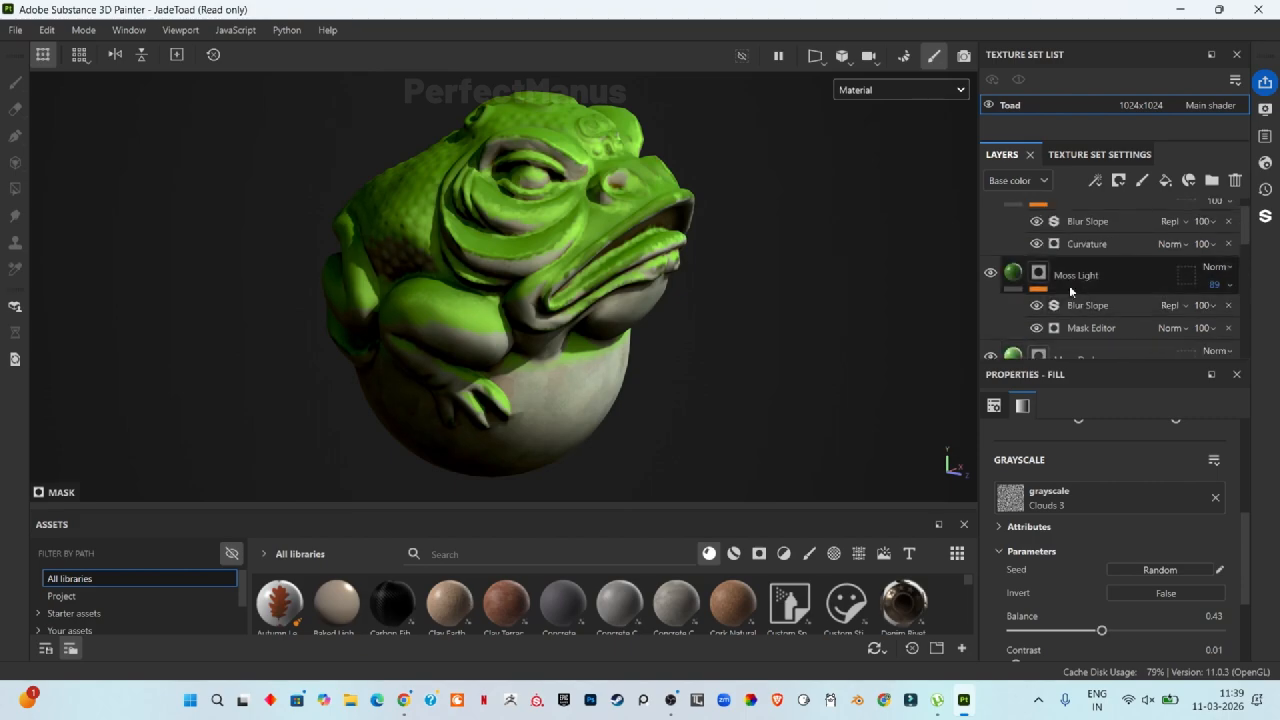
left_click(1085, 278)
left_click(1086, 328)
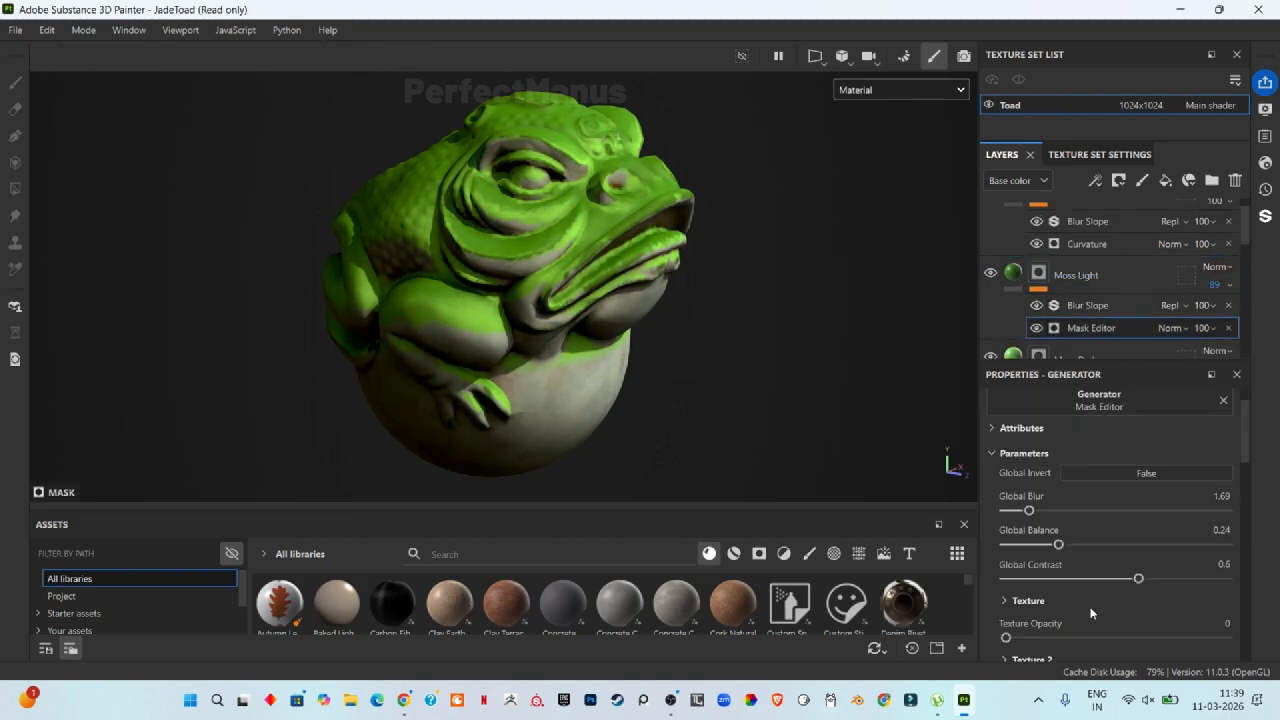
left_click_drag(1058, 544, 1003, 510)
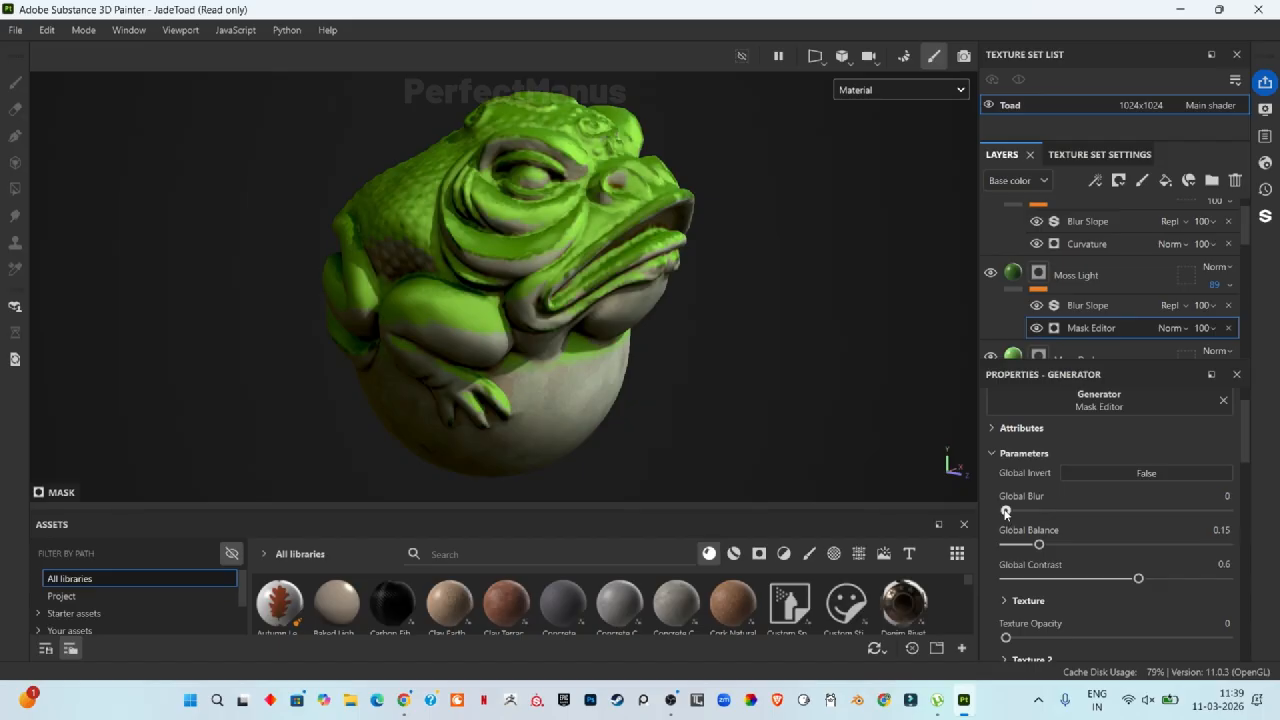
scroll(545, 402, "up", 5)
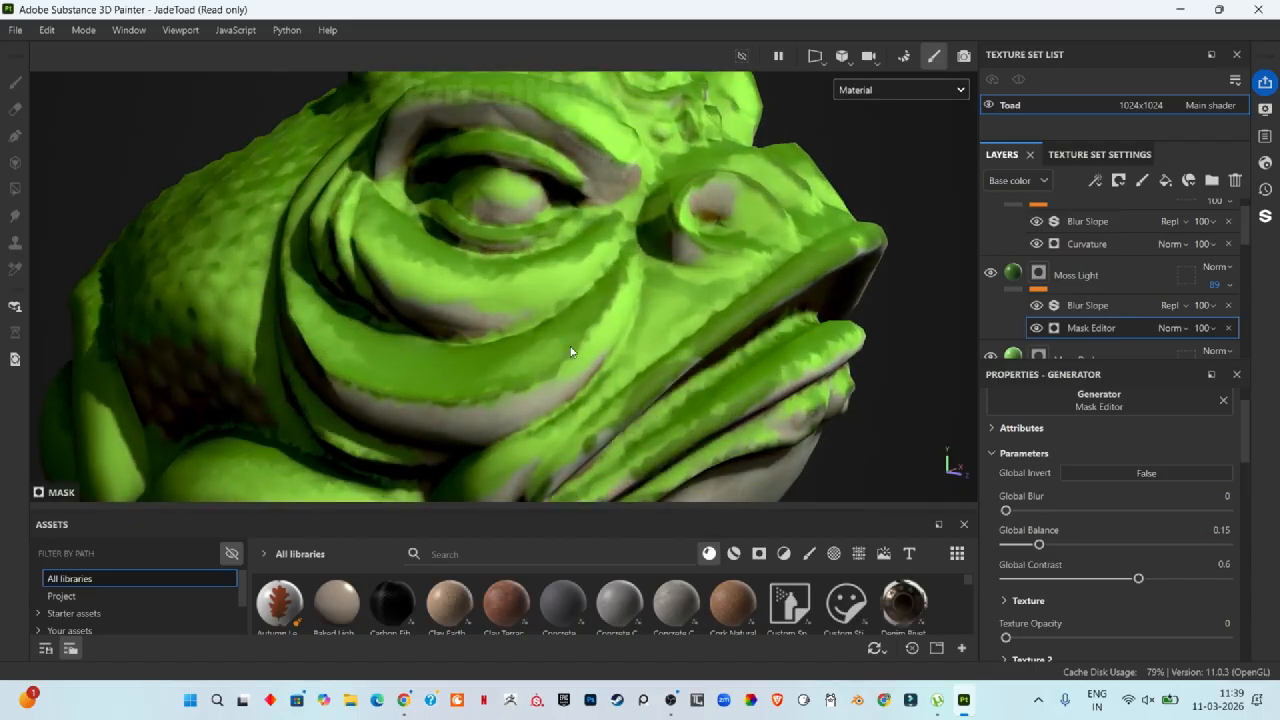
left_click_drag(1138, 580, 1074, 604)
scroll(754, 297, "down", 5)
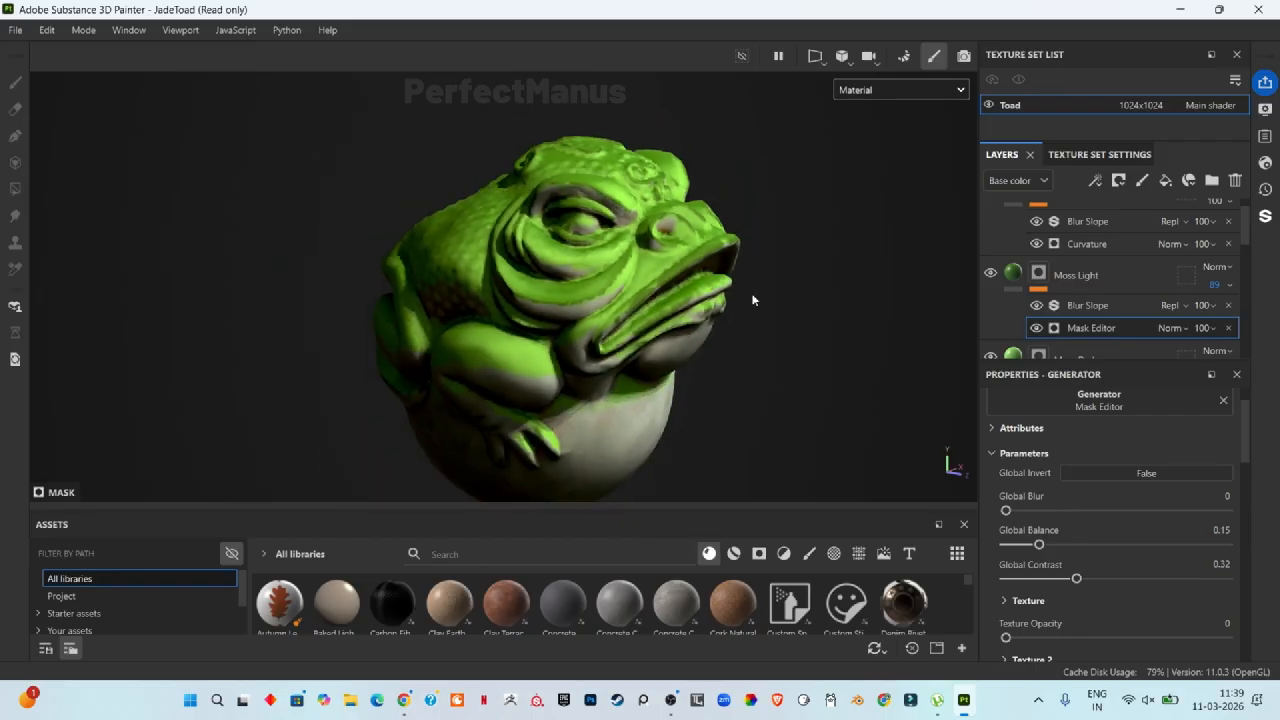
scroll(1157, 266, "up", 1)
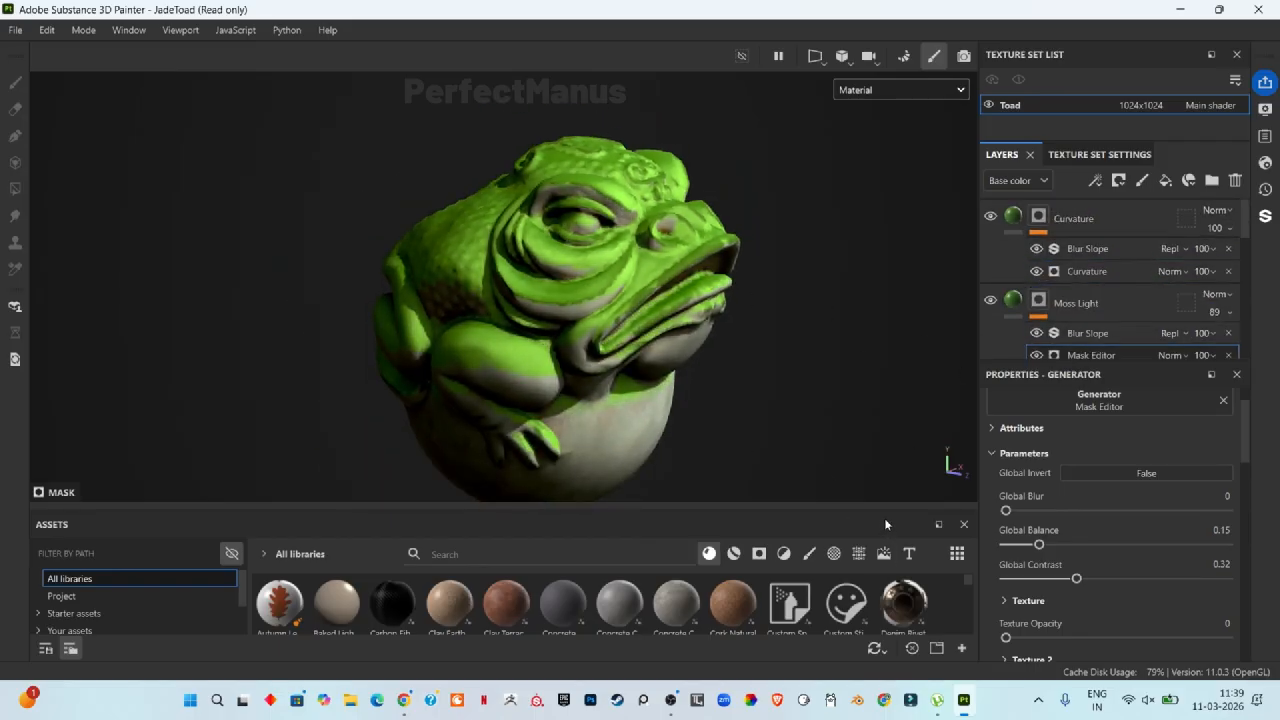
Step: Enable the height channel on the Moss Light fill layer and set its Height to about 0.37
left_click(963, 524)
scroll(696, 428, "up", 3)
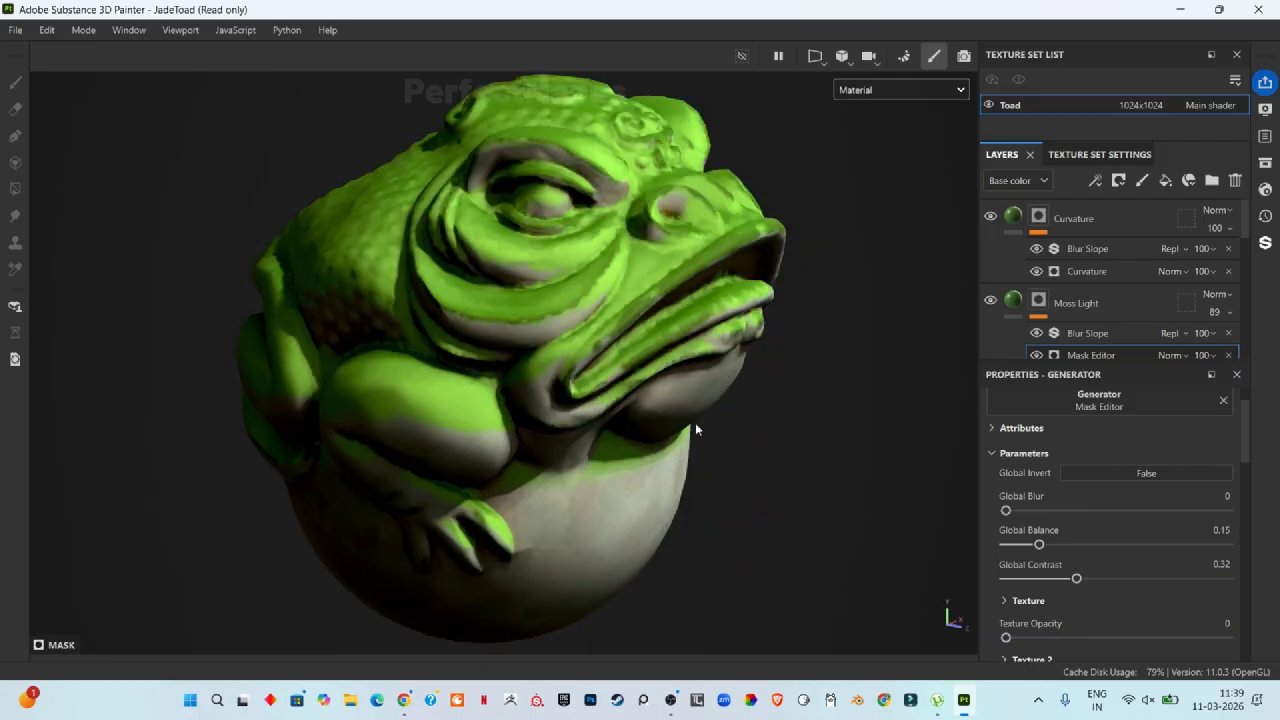
scroll(806, 441, "down", 1)
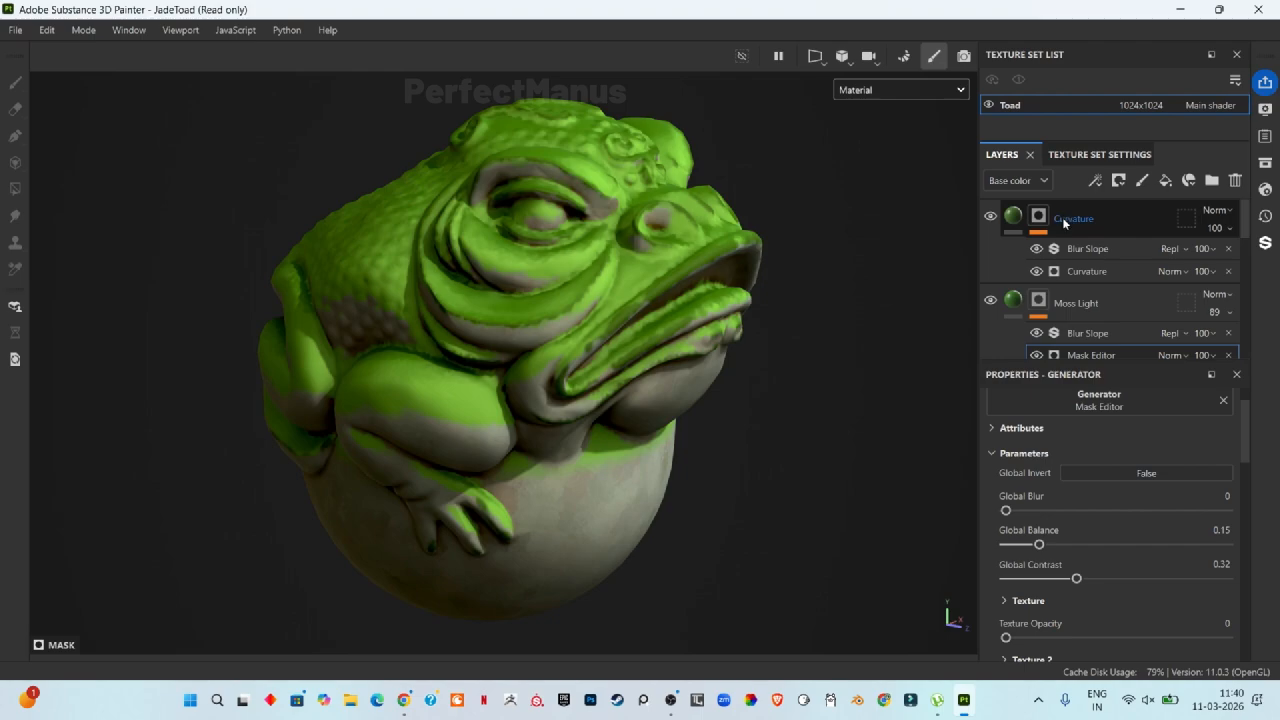
scroll(1093, 265, "down", 1)
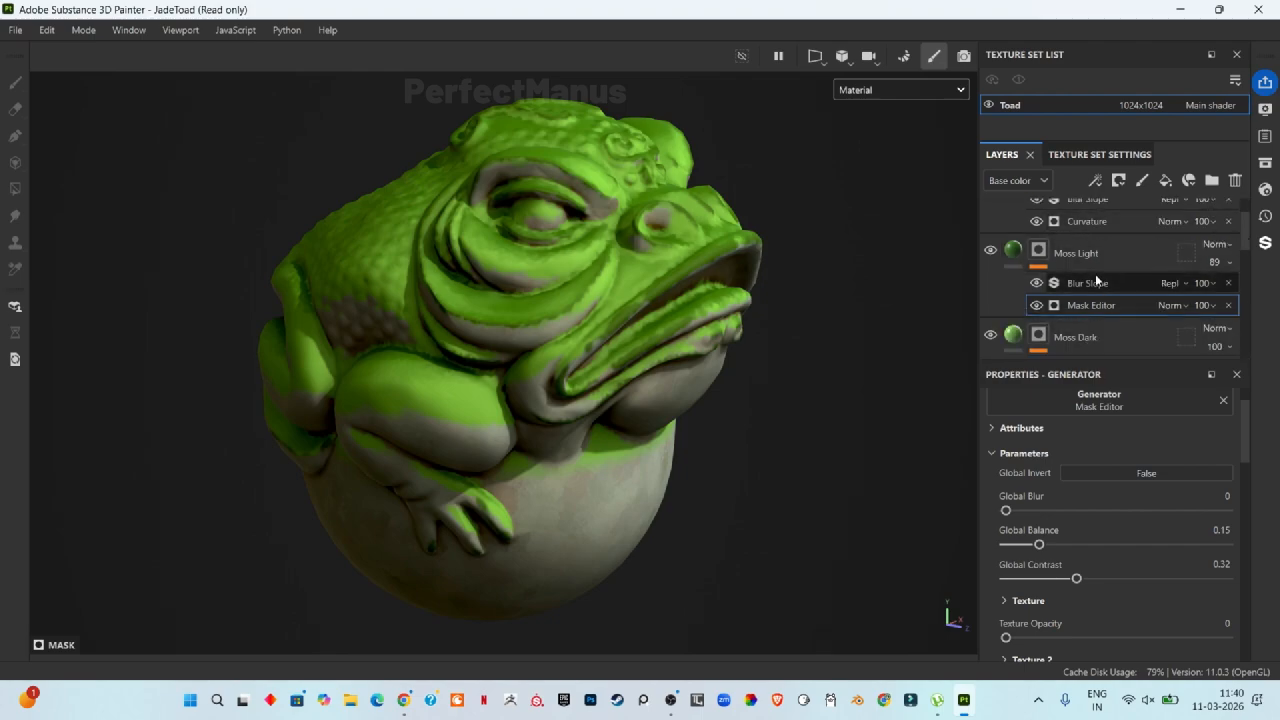
left_click(1094, 257)
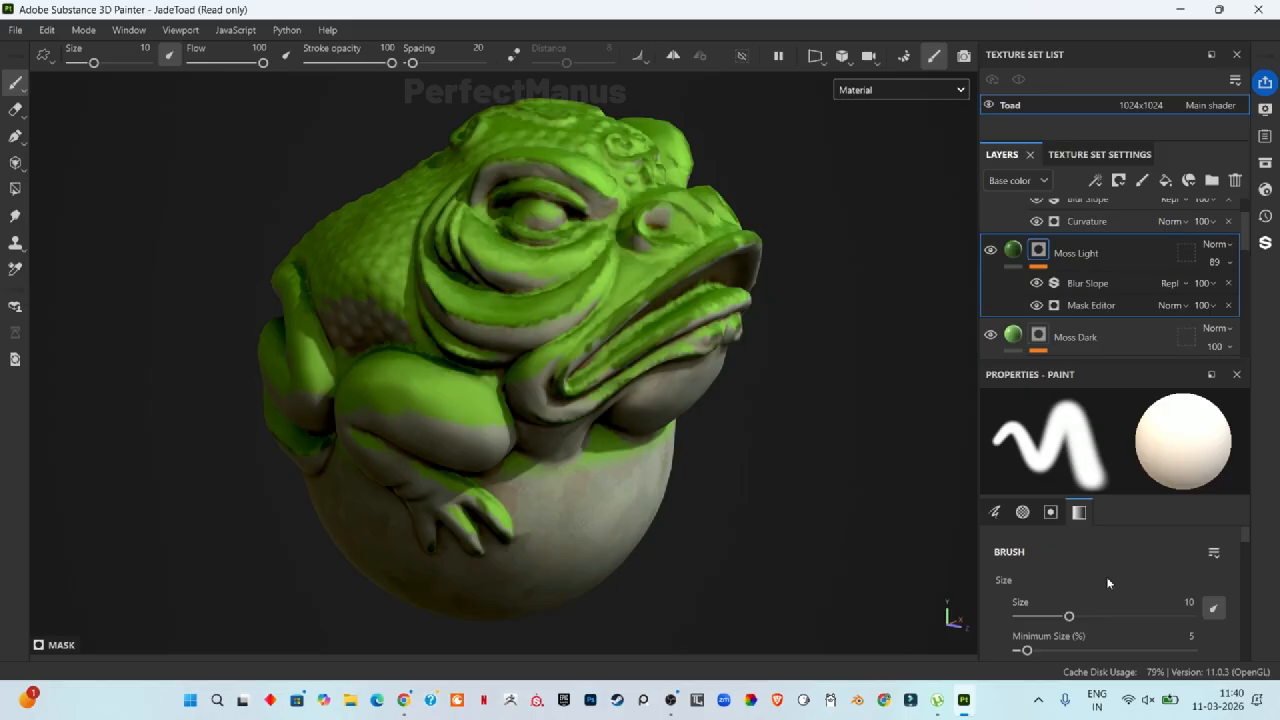
scroll(1115, 570, "down", 3)
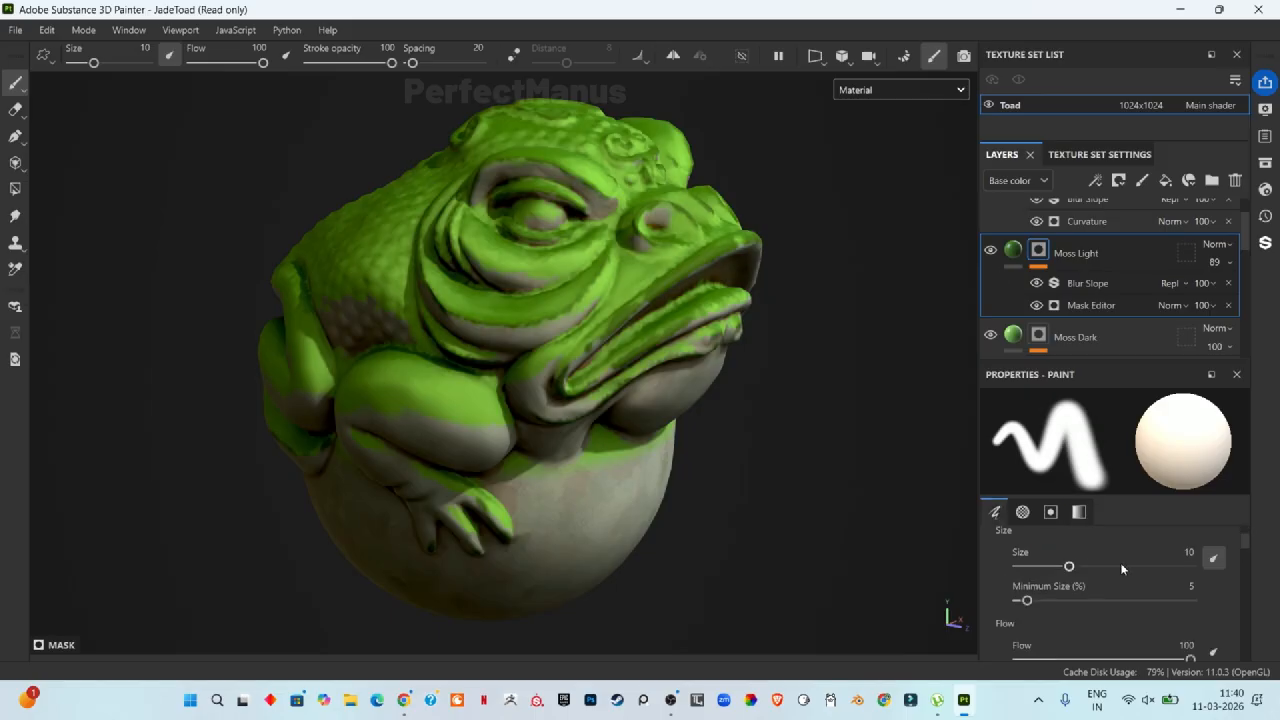
left_click(1013, 250)
left_click(1110, 469)
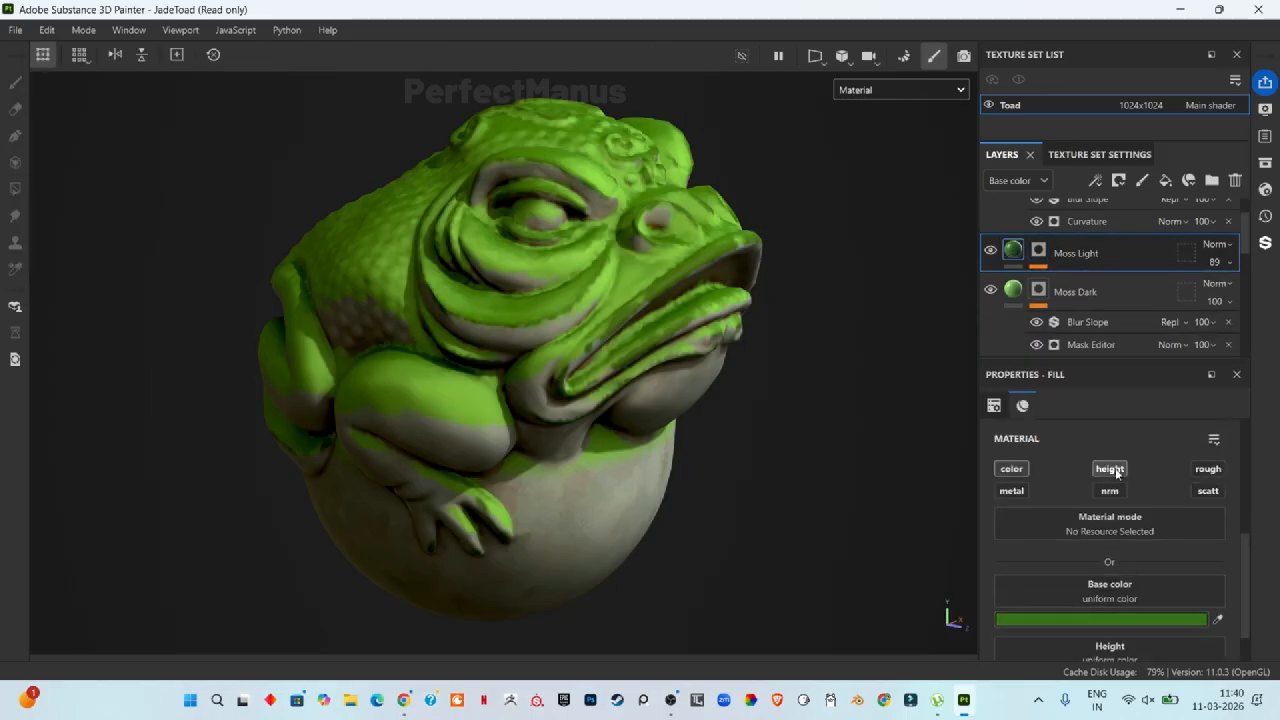
scroll(1110, 590, "down", 1)
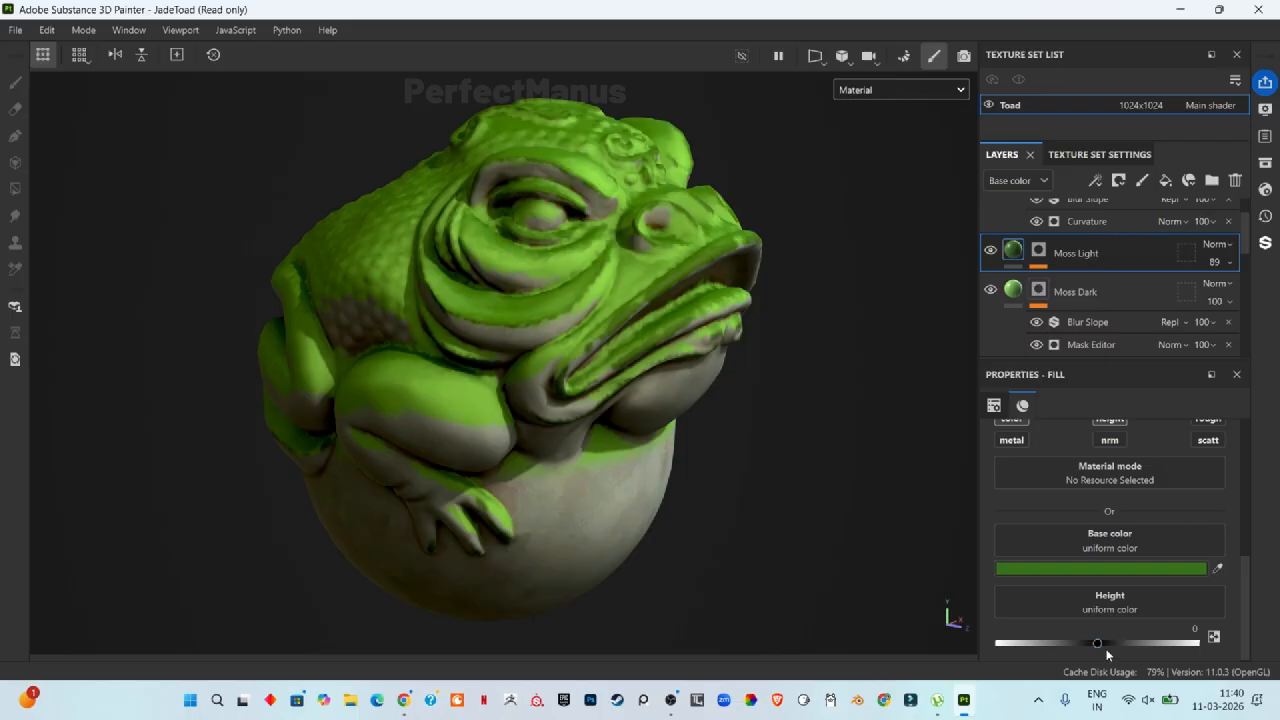
left_click_drag(1097, 643, 1135, 642)
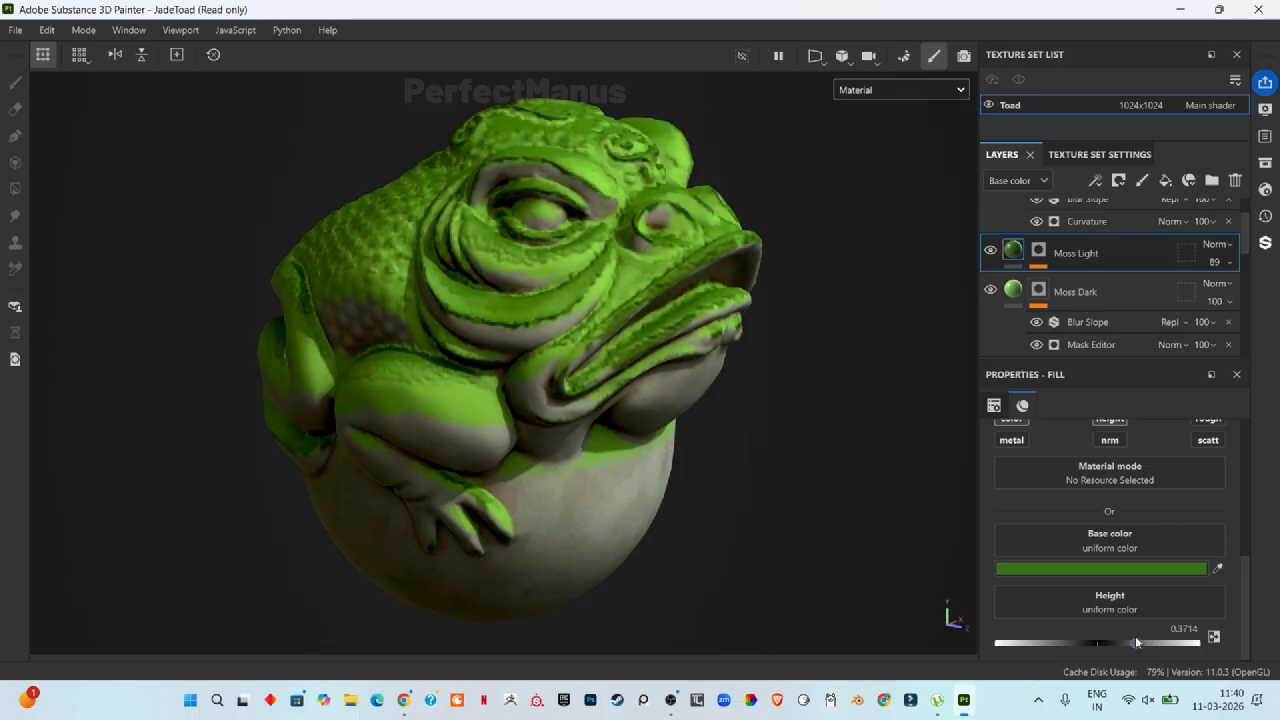
Step: Lower the Moss Light fill's Roughness to about 0.16
scroll(667, 279, "up", 5)
scroll(650, 280, "down", 3)
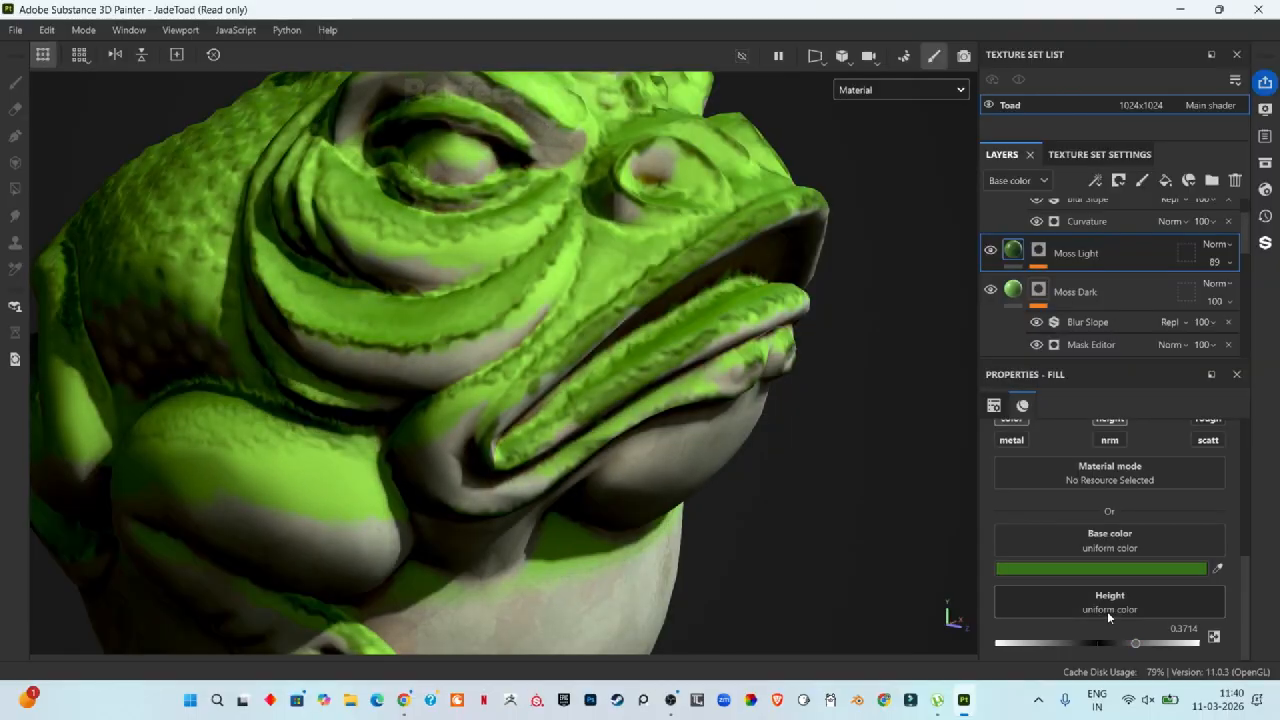
scroll(1119, 580, "up", 1)
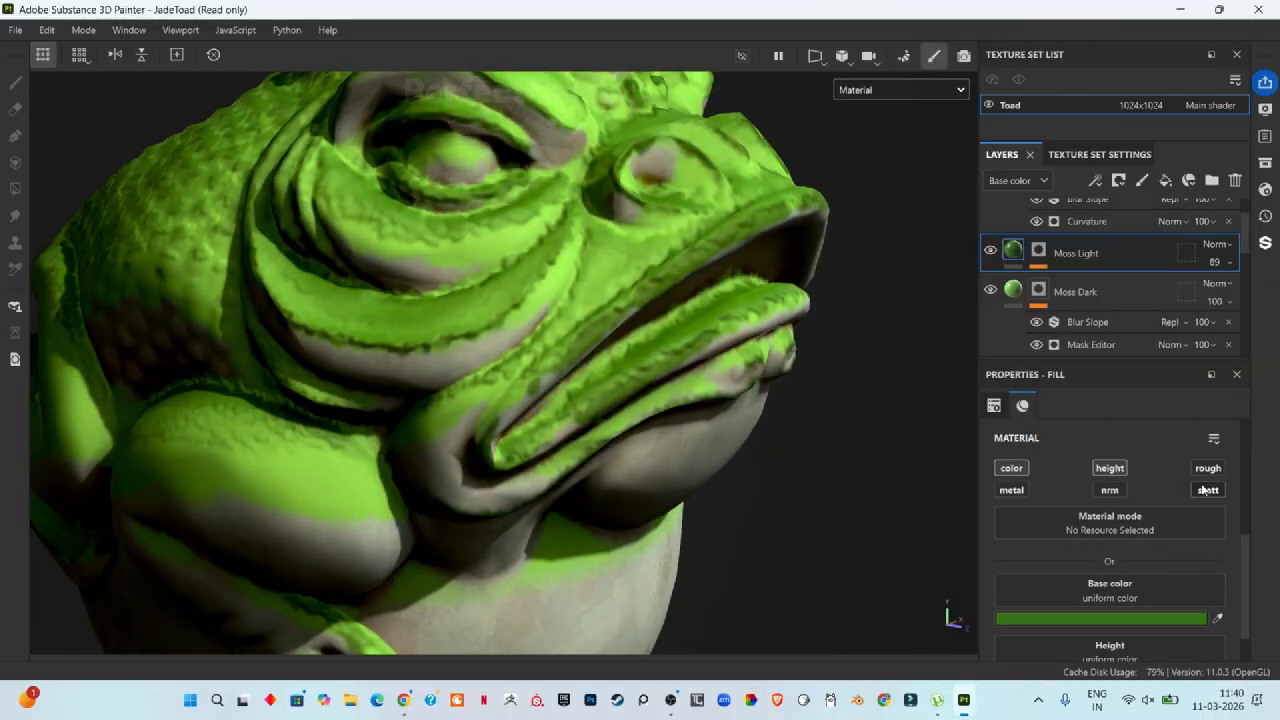
scroll(1119, 570, "down", 2)
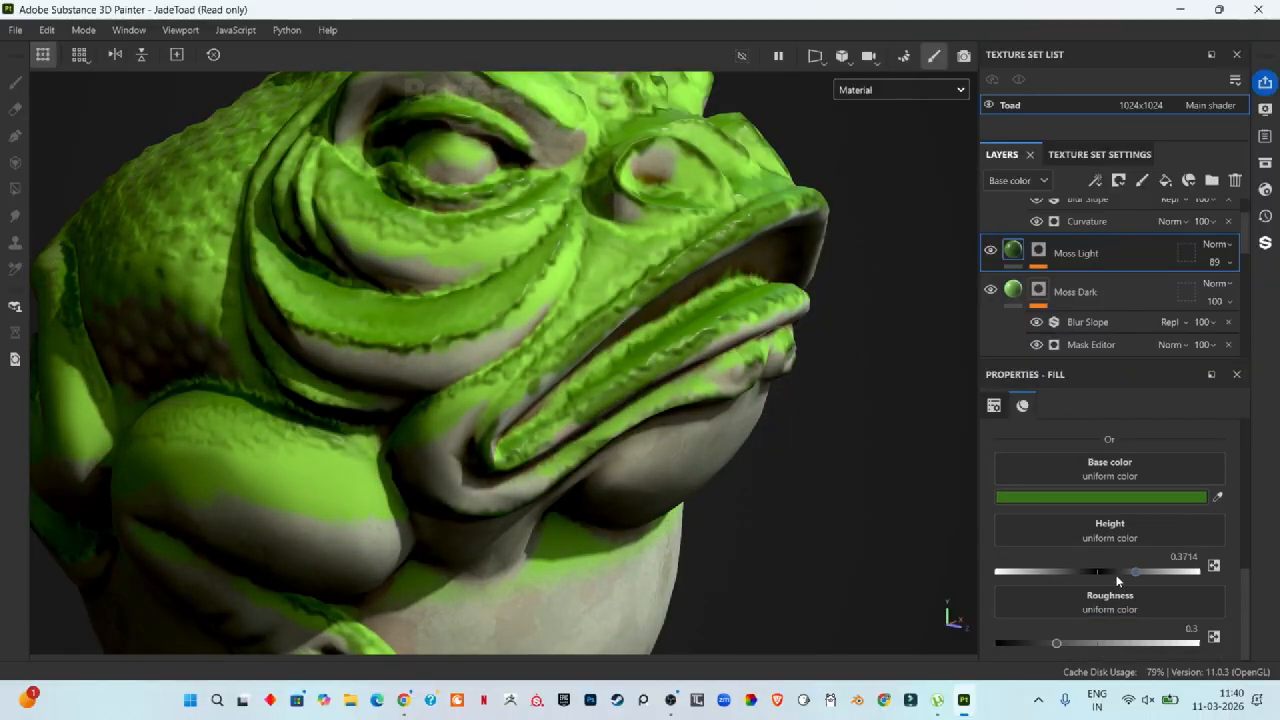
mouse_move(1056, 640)
left_mouse_down()
mouse_move(986, 654)
mouse_move(1015, 645)
mouse_move(1030, 656)
left_mouse_up()
scroll(778, 212, "up", 5)
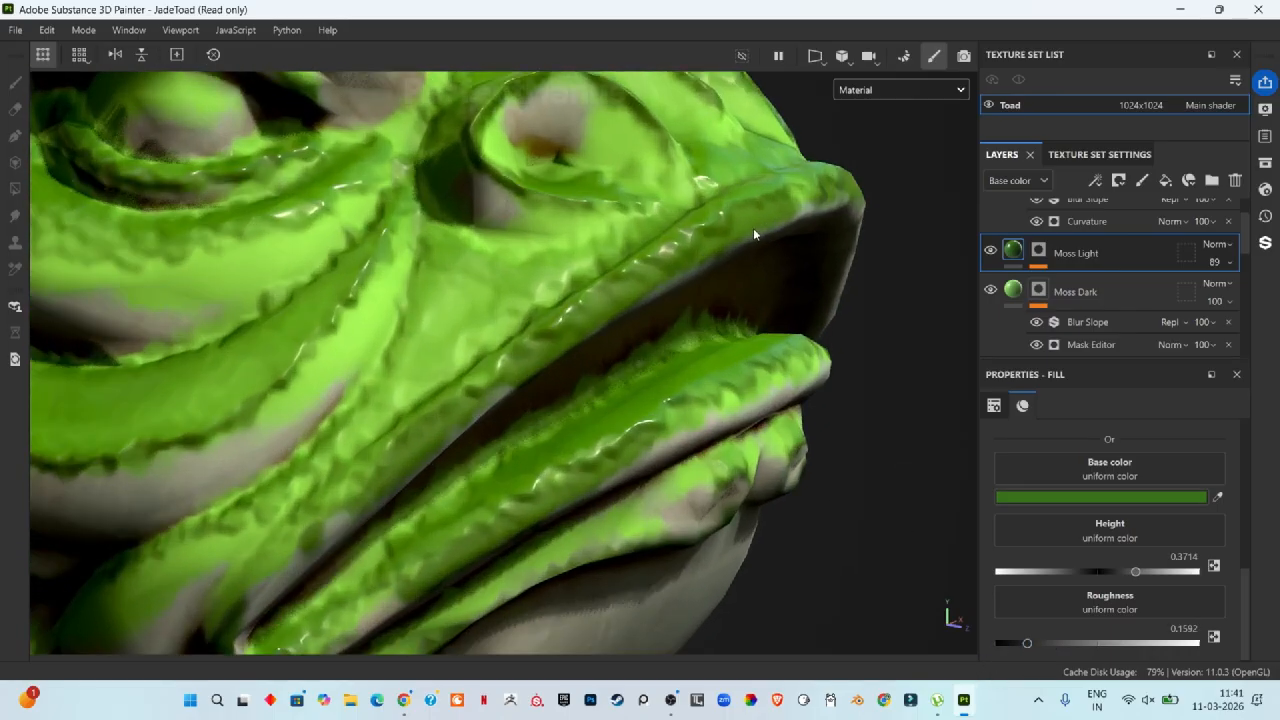
Step: Lower the Moss Light fill's Height to about 0.04
scroll(660, 265, "down", 3)
scroll(610, 373, "down", 3)
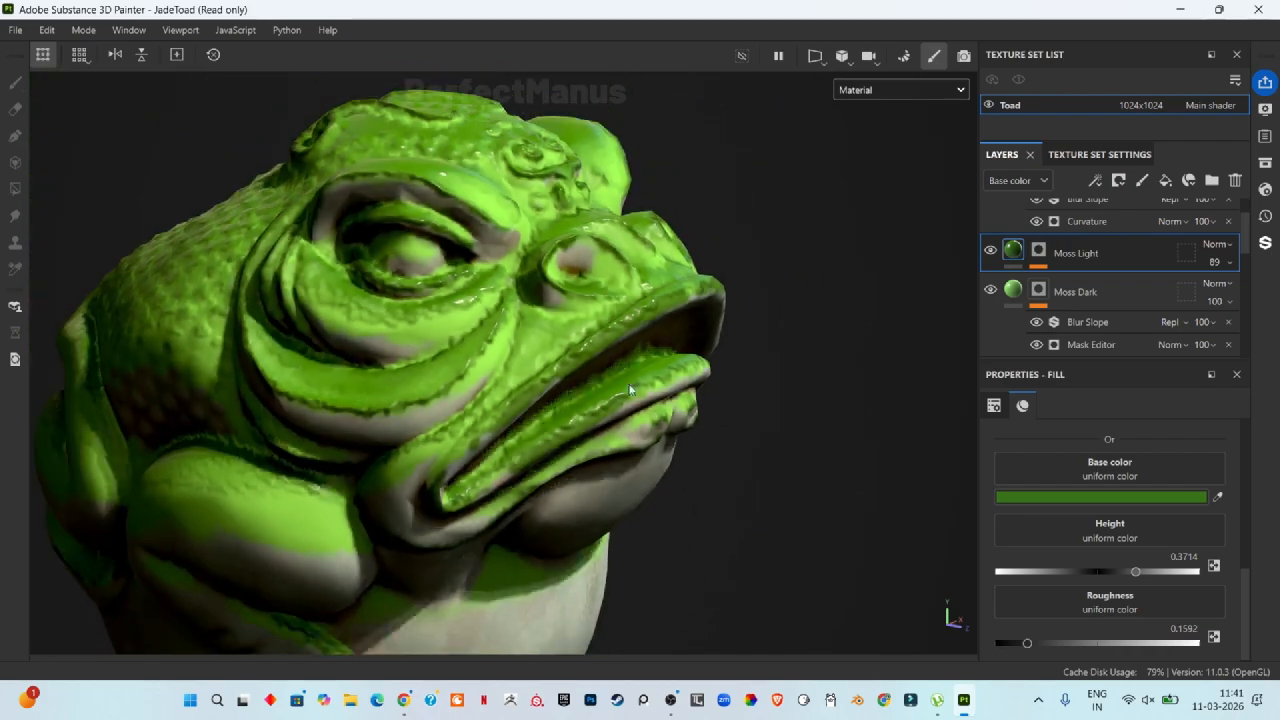
left_click_drag(1135, 571, 1099, 574)
scroll(436, 385, "up", 5)
scroll(436, 385, "down", 6)
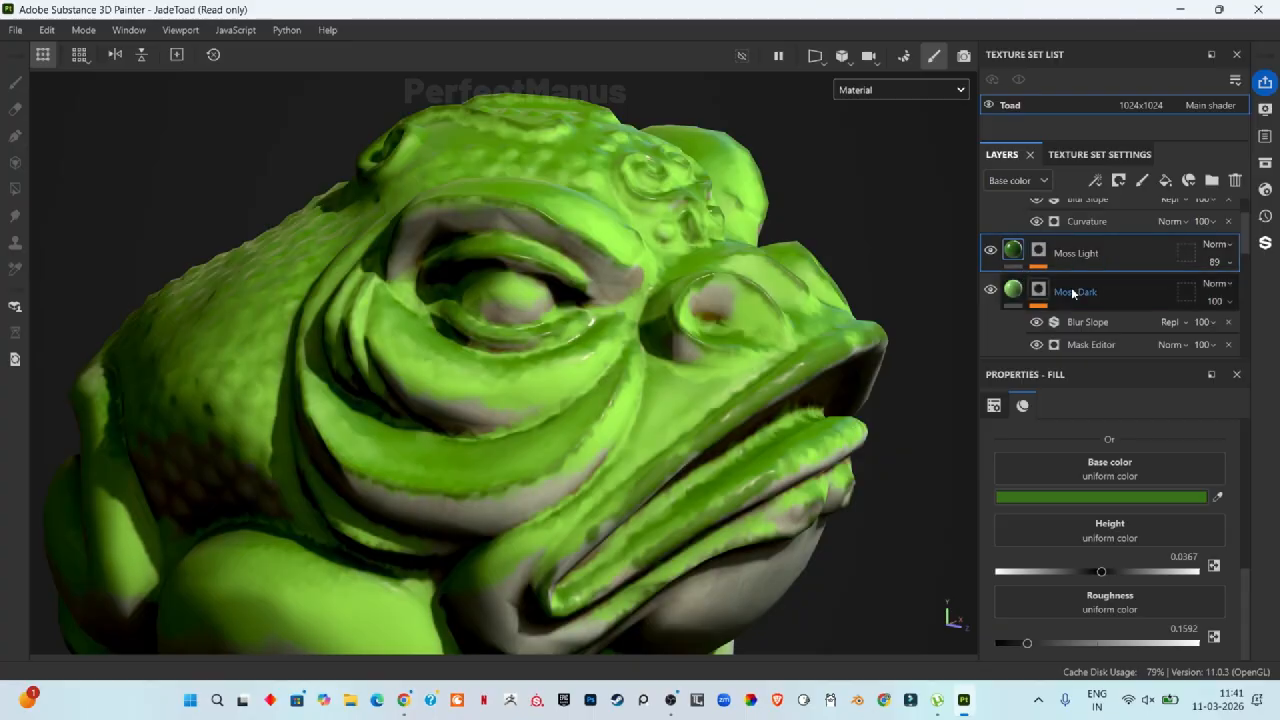
Step: Enable the roughness channel on the Moss Dark fill layer and raise its Roughness to about 0.53
left_click(1075, 291)
left_click(1015, 289)
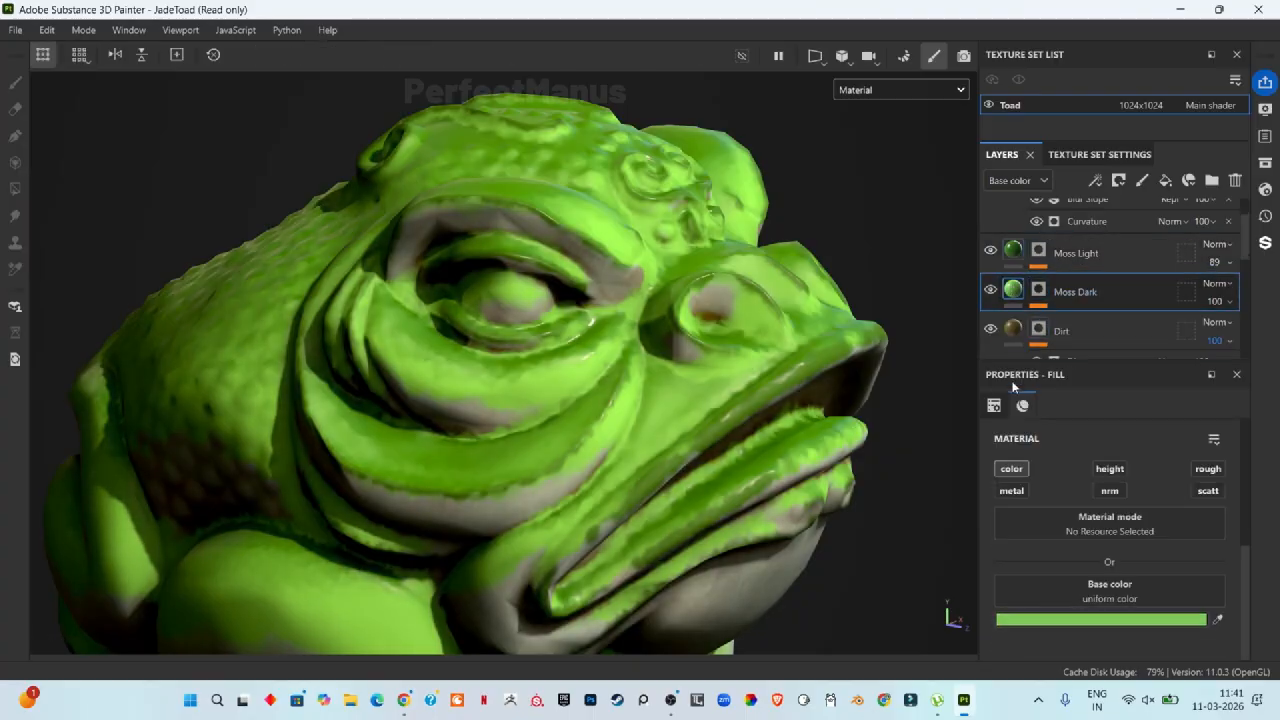
left_click(1206, 469)
scroll(1166, 576, "down", 2)
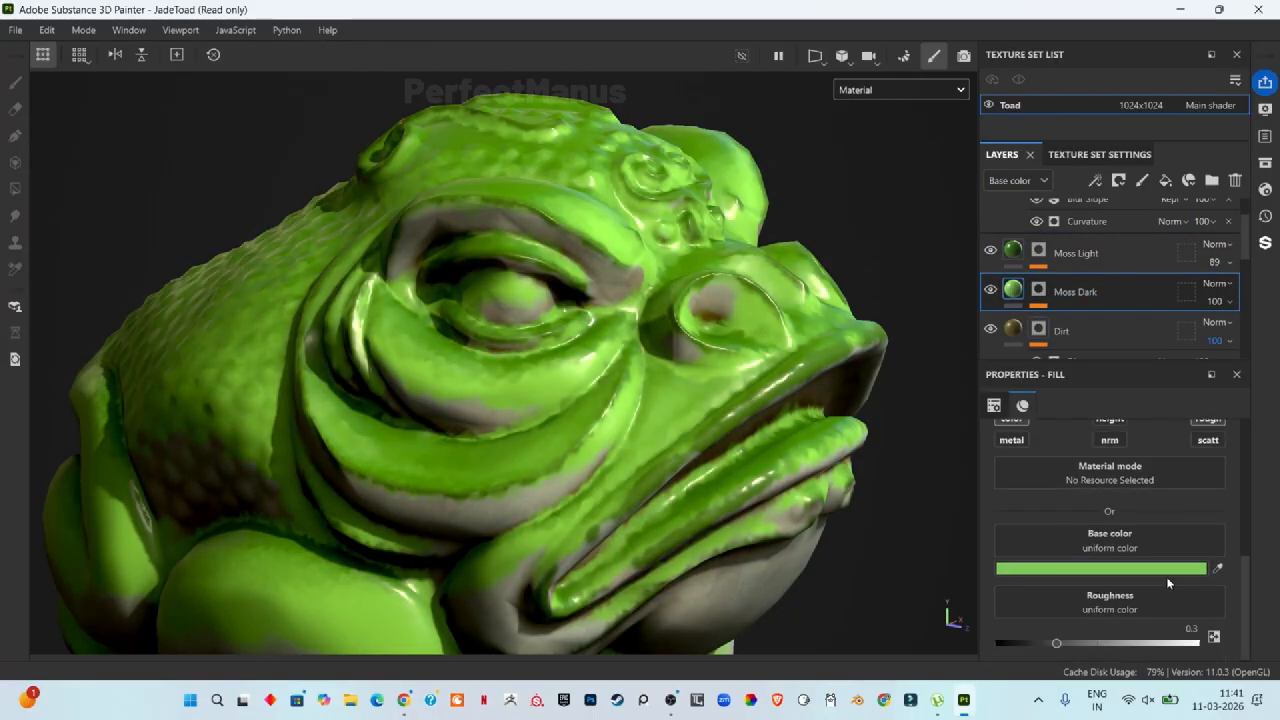
mouse_move(1057, 645)
left_mouse_down()
mouse_move(1040, 645)
mouse_move(1104, 645)
left_mouse_up()
scroll(623, 414, "up", 5)
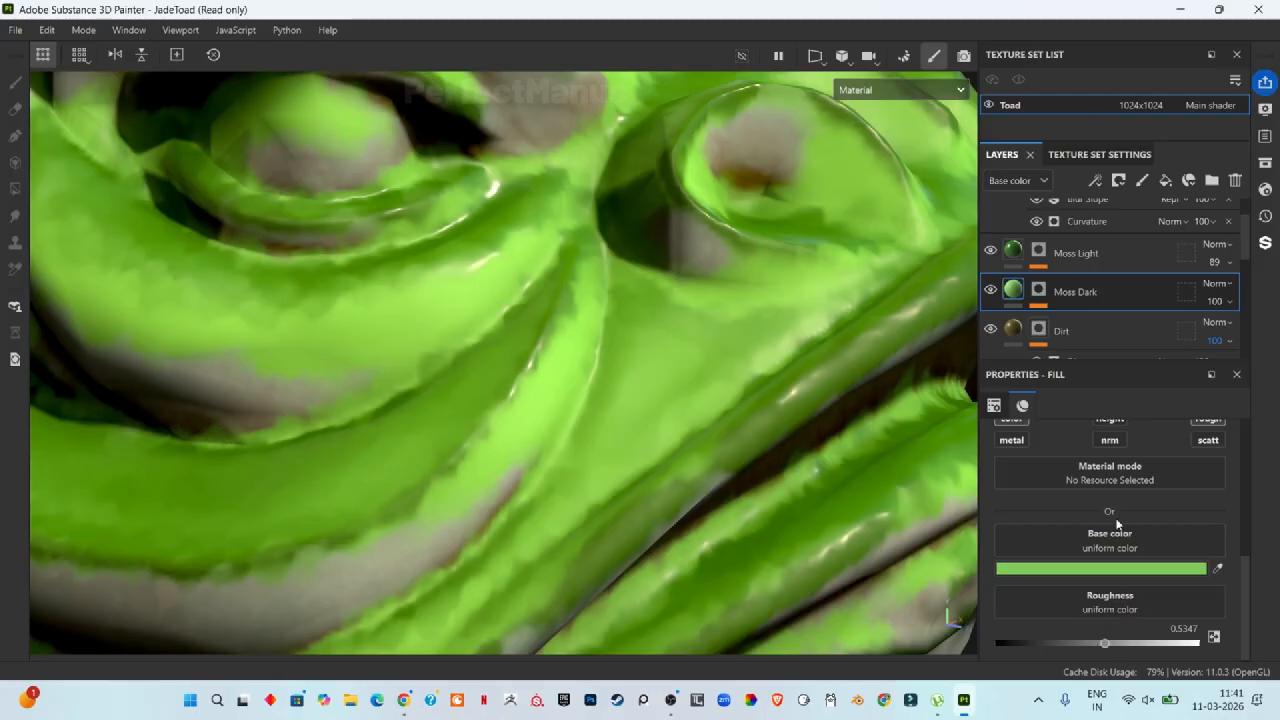
Step: Enable height on the Moss Dark fill and set its Height to about 0.05
scroll(1182, 498, "up", 2)
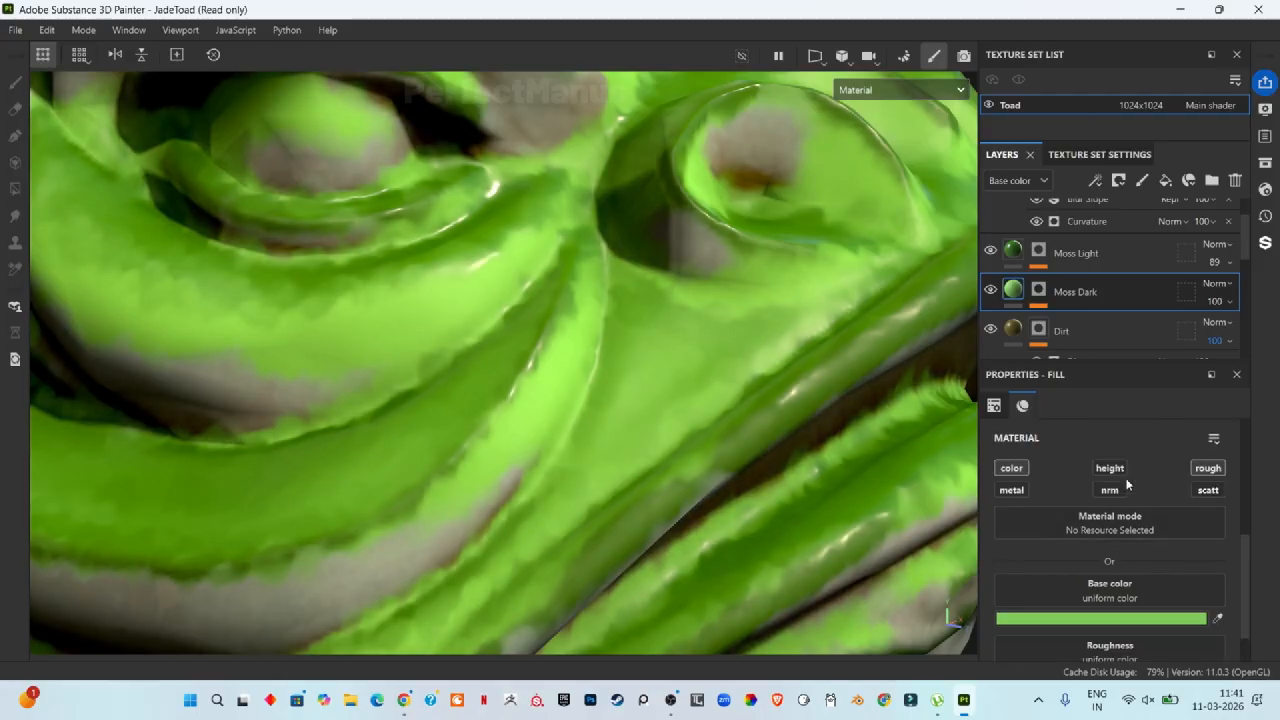
scroll(1140, 560, "down", 4)
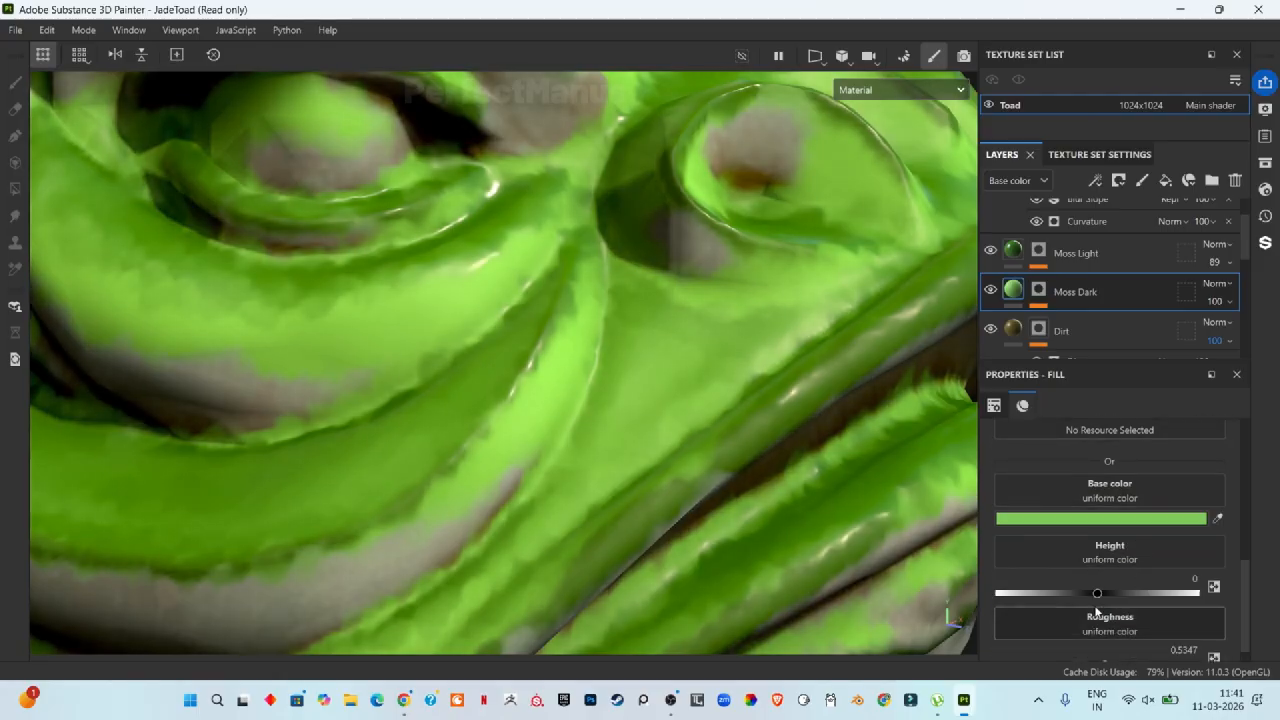
left_click(1101, 594)
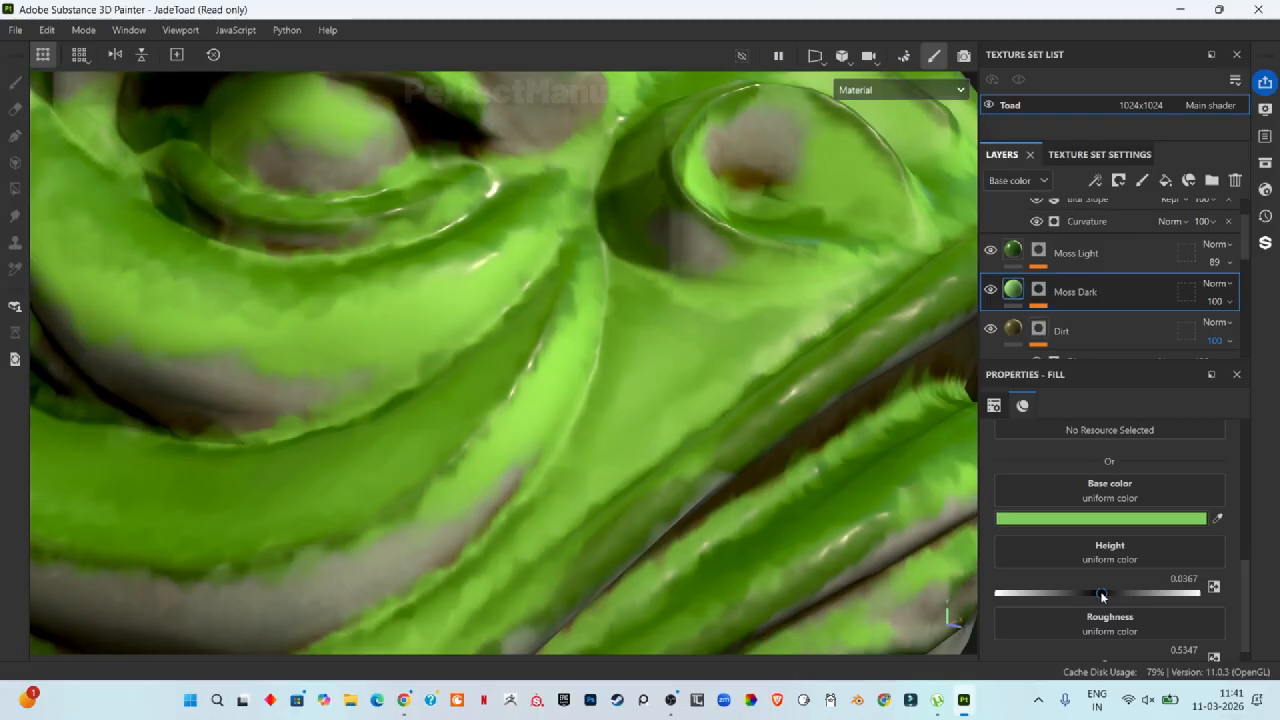
left_click_drag(1100, 591, 1104, 597)
Step: Orbit, zoom and relight the viewport to inspect the moss coverage across the toad
scroll(811, 557, "down", 10)
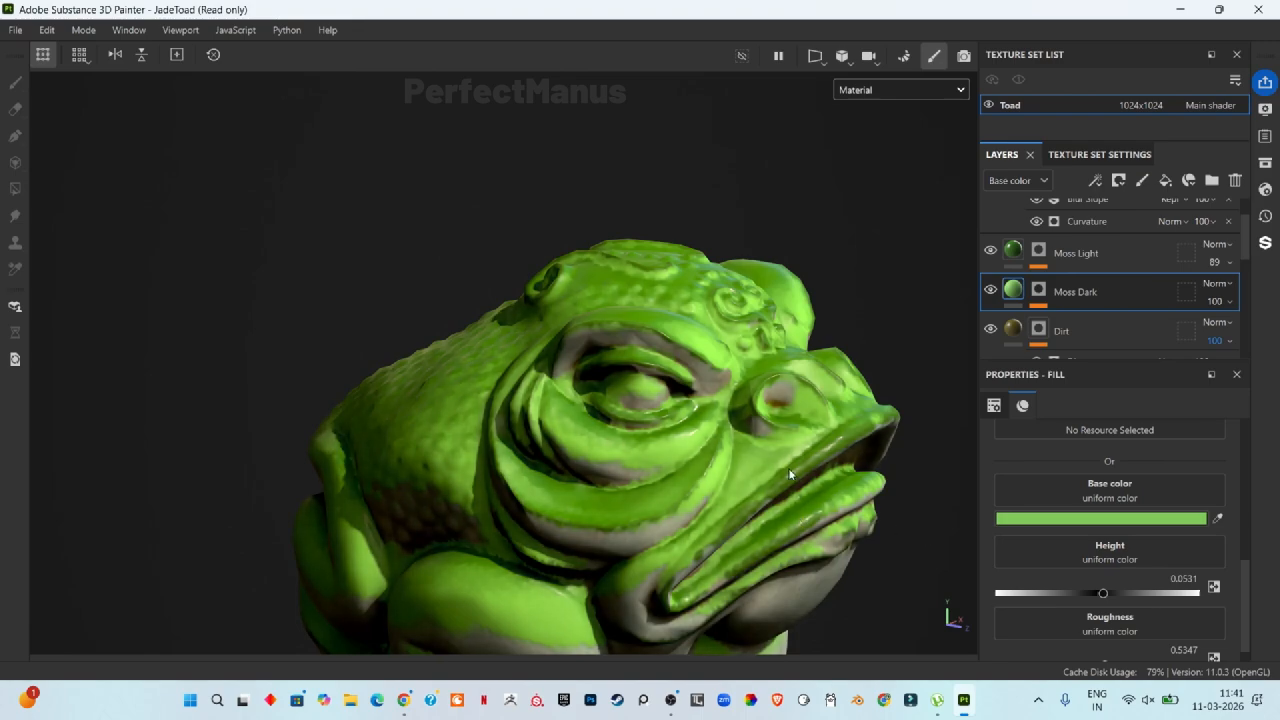
scroll(1125, 303, "down", 5)
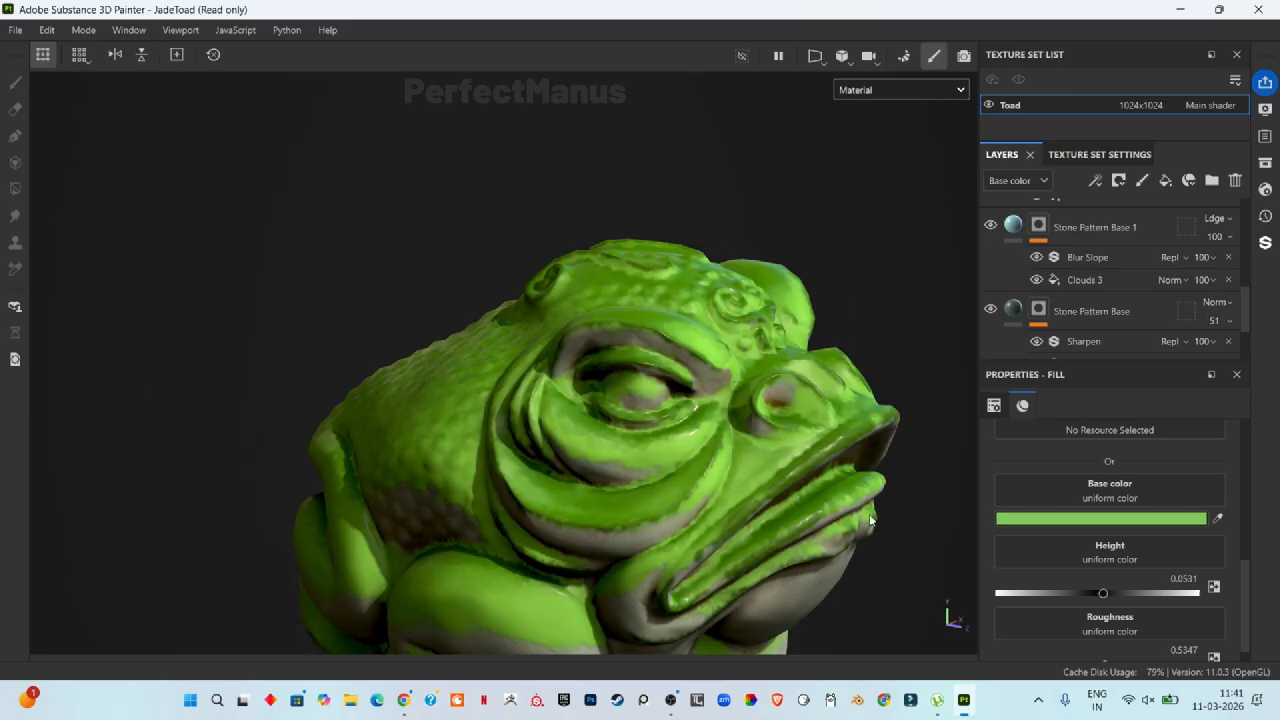
left_click_drag(833, 501, 853, 410, "alt")
scroll(854, 407, "down", 1)
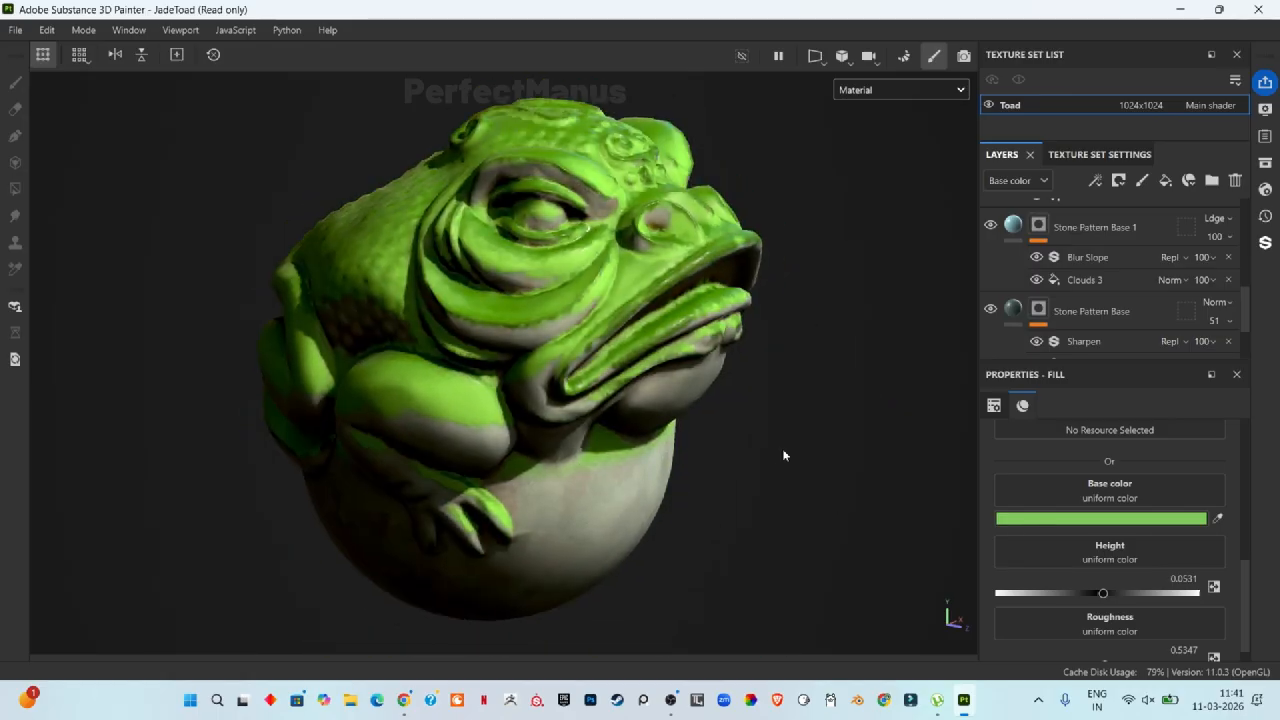
mouse_move(791, 451)
left_mouse_down("alt")
mouse_move(757, 460)
mouse_move(809, 457)
mouse_move(748, 445)
mouse_move(791, 463)
mouse_move(749, 457)
left_mouse_up("alt")
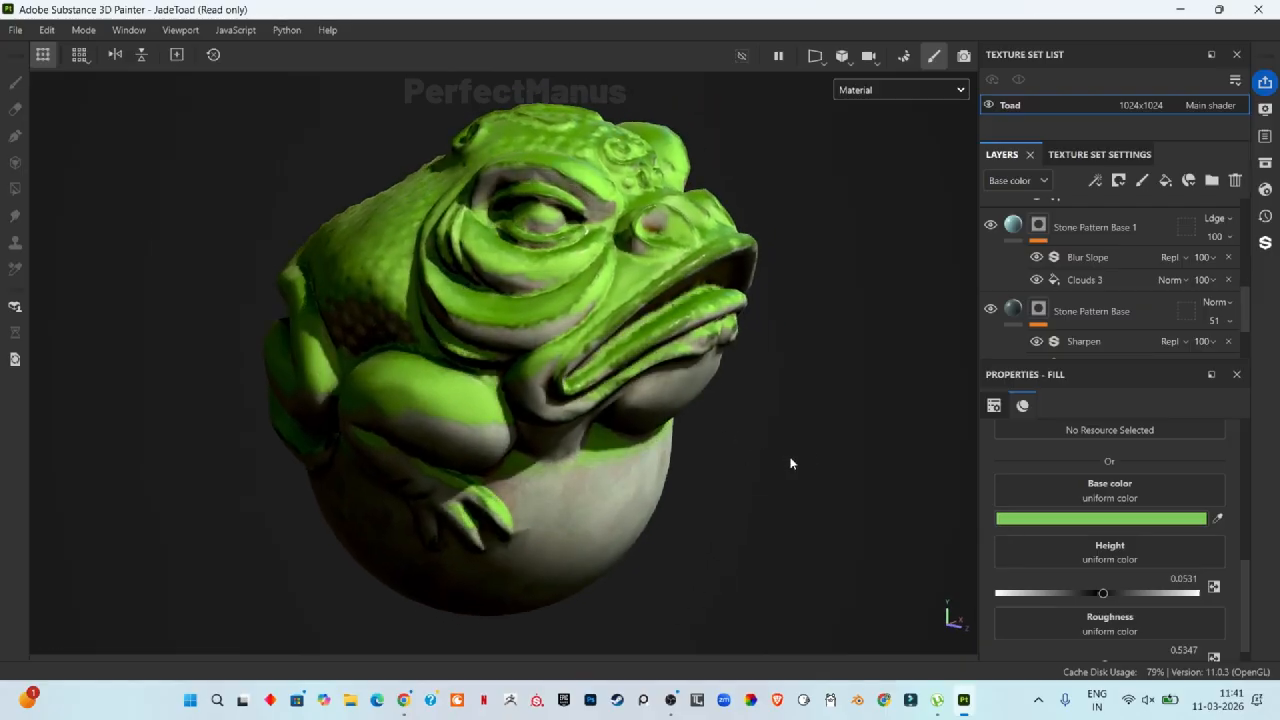
key("ctrl")
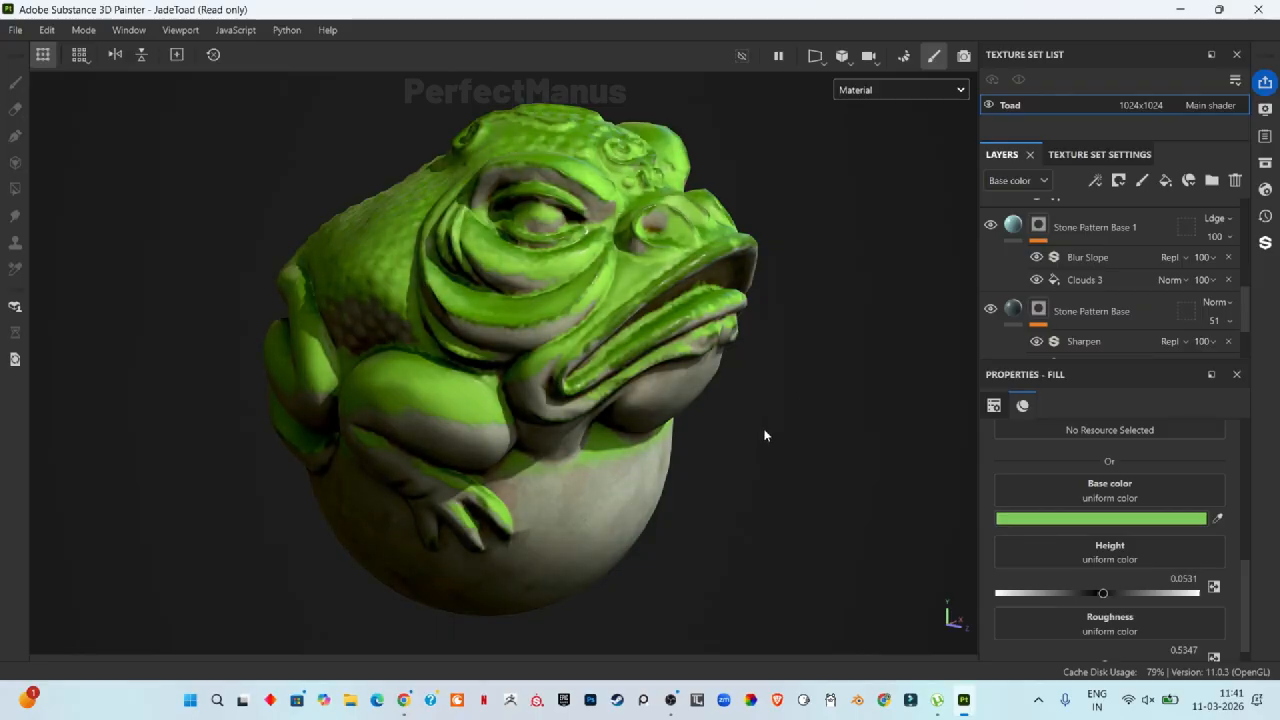
key("shift")
mouse_move(824, 438)
right_mouse_down("shift")
mouse_move(783, 431)
mouse_move(804, 406)
right_mouse_up("shift")
scroll(813, 408, "down", 1)
scroll(812, 406, "down", 1)
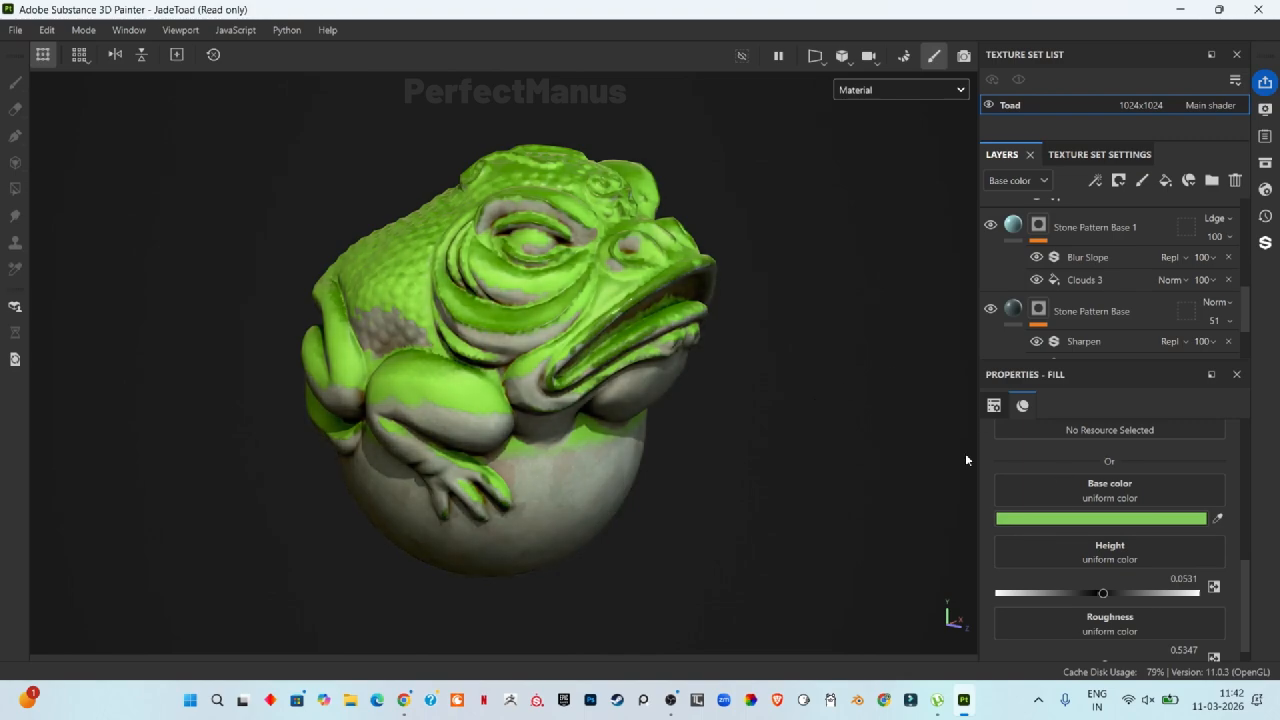
scroll(460, 390, "up", 3)
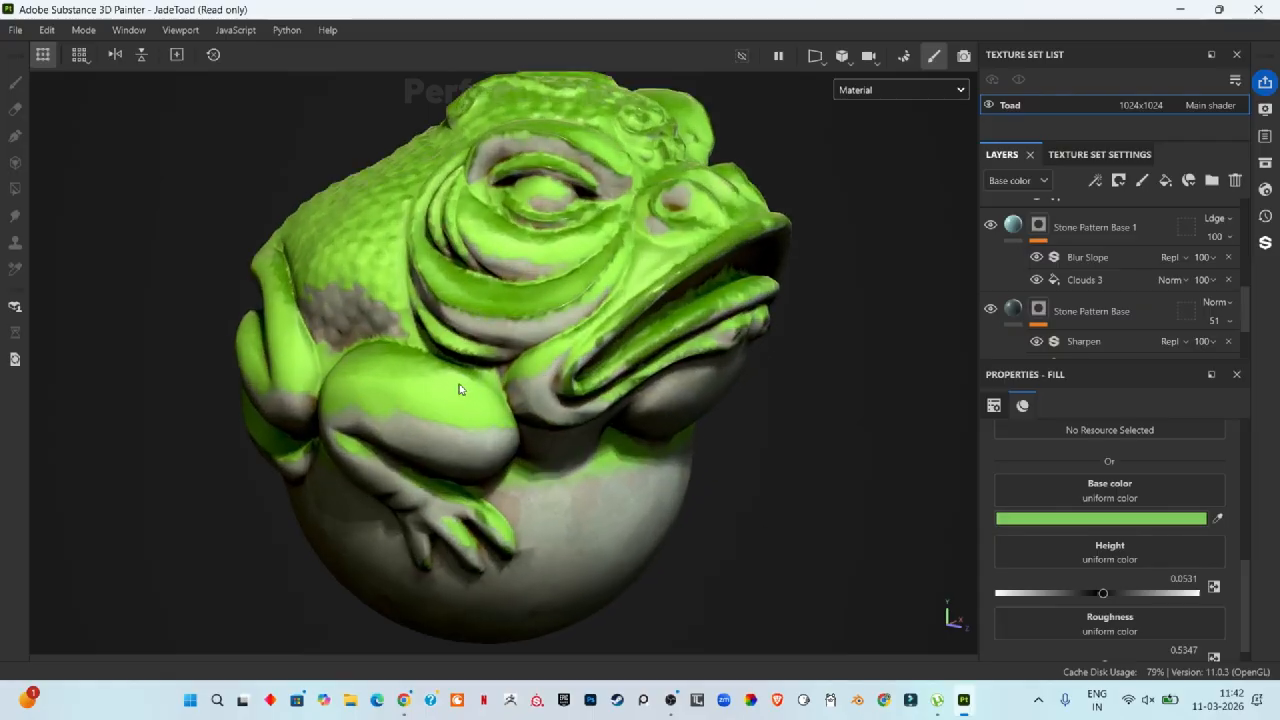
scroll(531, 374, "up", 2)
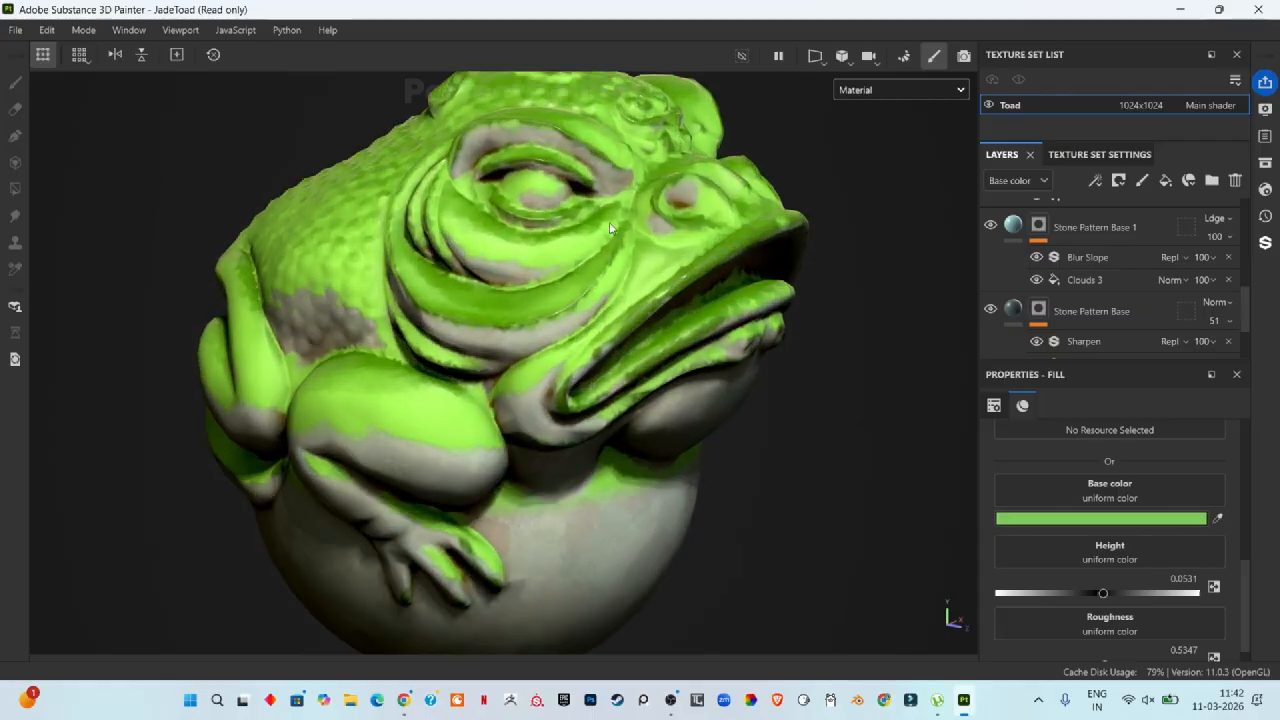
scroll(1089, 468, "up", 3)
scroll(1089, 468, "up", 5)
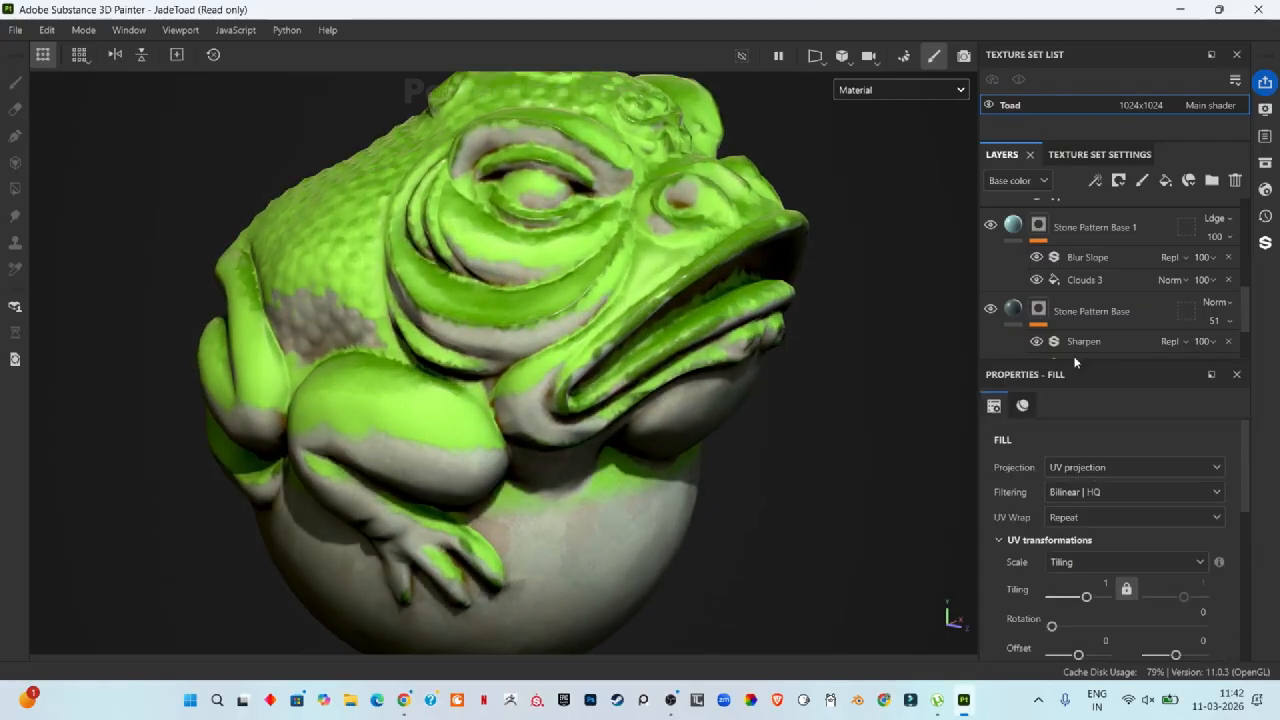
scroll(1065, 291, "down", 3)
Step: Set the Blur Slope filter Intensity in the Moss Dark layer's mask to about 0.22
left_click(1065, 291)
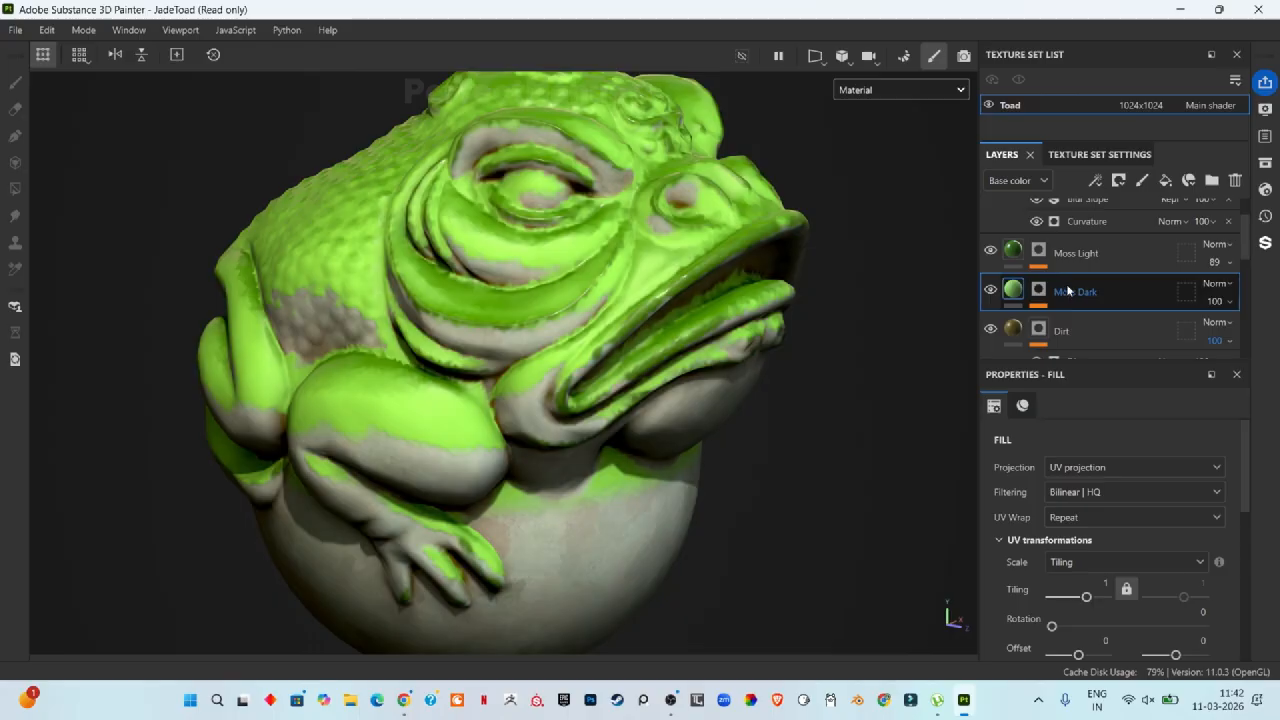
left_click(1038, 290)
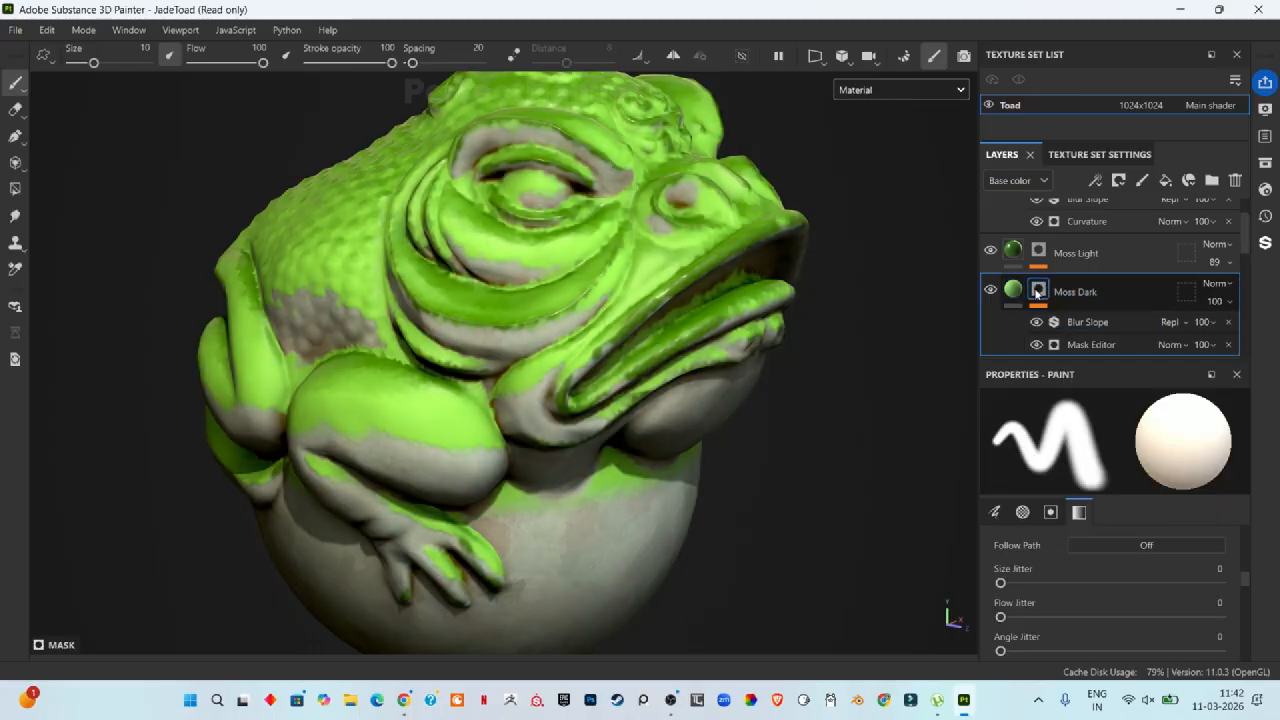
left_click(1104, 322)
mouse_move(1048, 556)
left_mouse_down()
mouse_move(1262, 546)
mouse_move(980, 559)
mouse_move(1088, 560)
mouse_move(1038, 569)
mouse_move(1055, 573)
left_mouse_up()
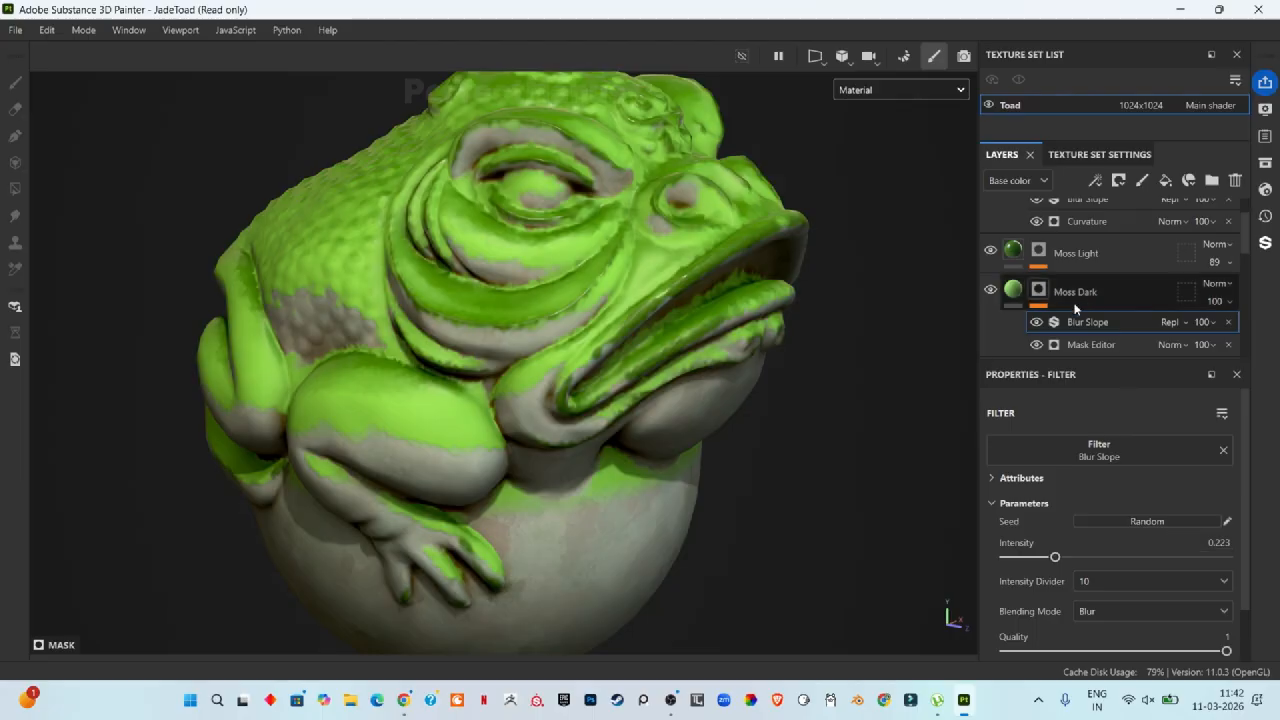
Step: In Moss Dark's Mask Editor, set the World Space Normal Blur to about 2.05 and Balance to about 0.55
left_click(1091, 345)
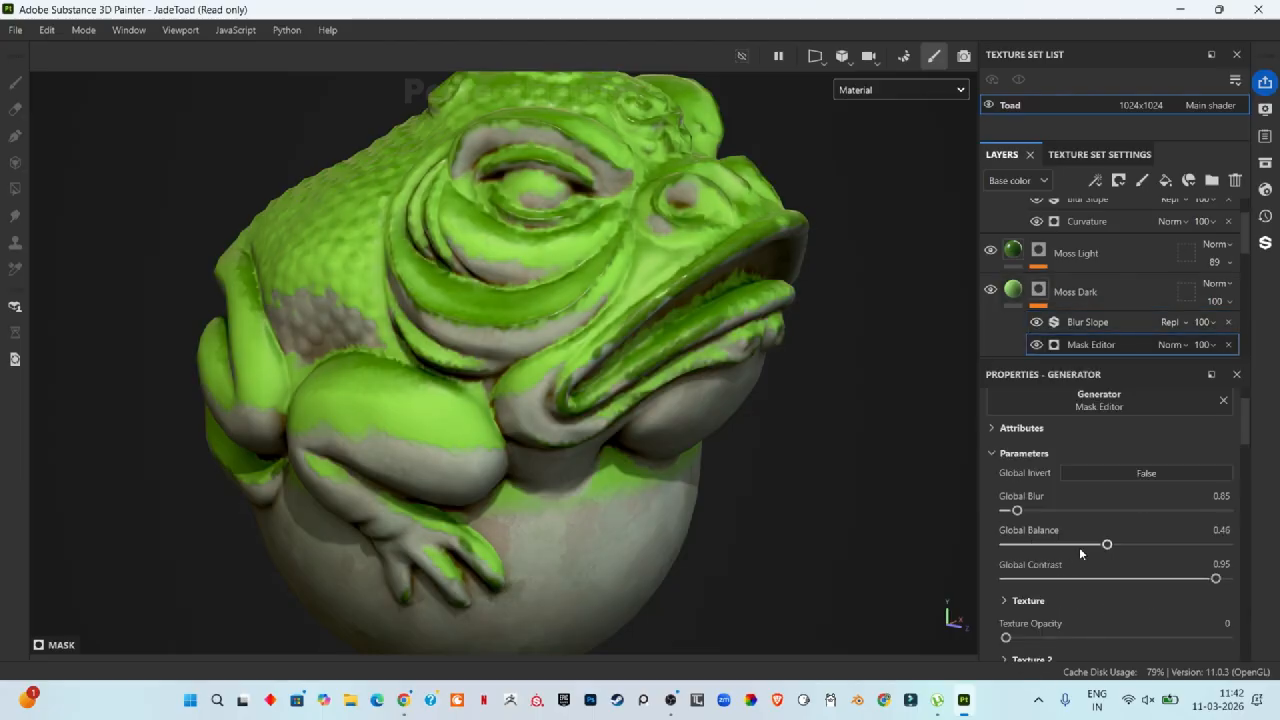
scroll(1106, 546, "down", 8)
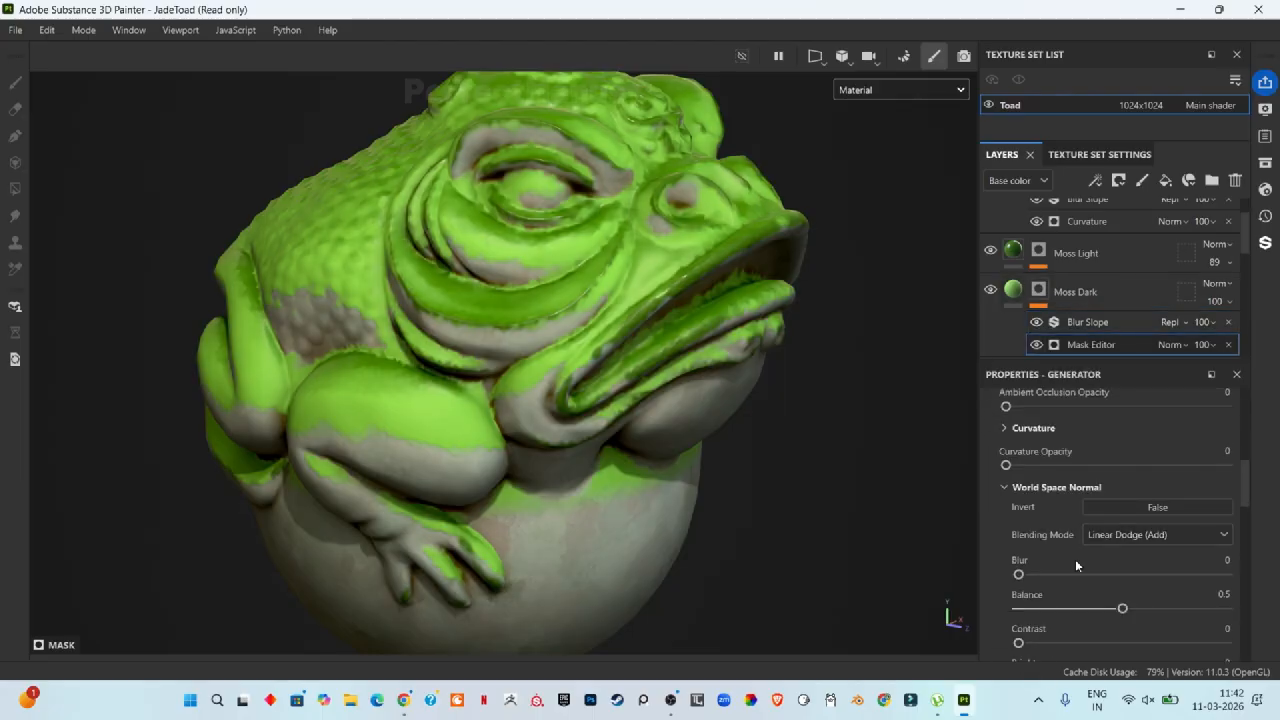
left_click_drag(1020, 576, 1045, 577)
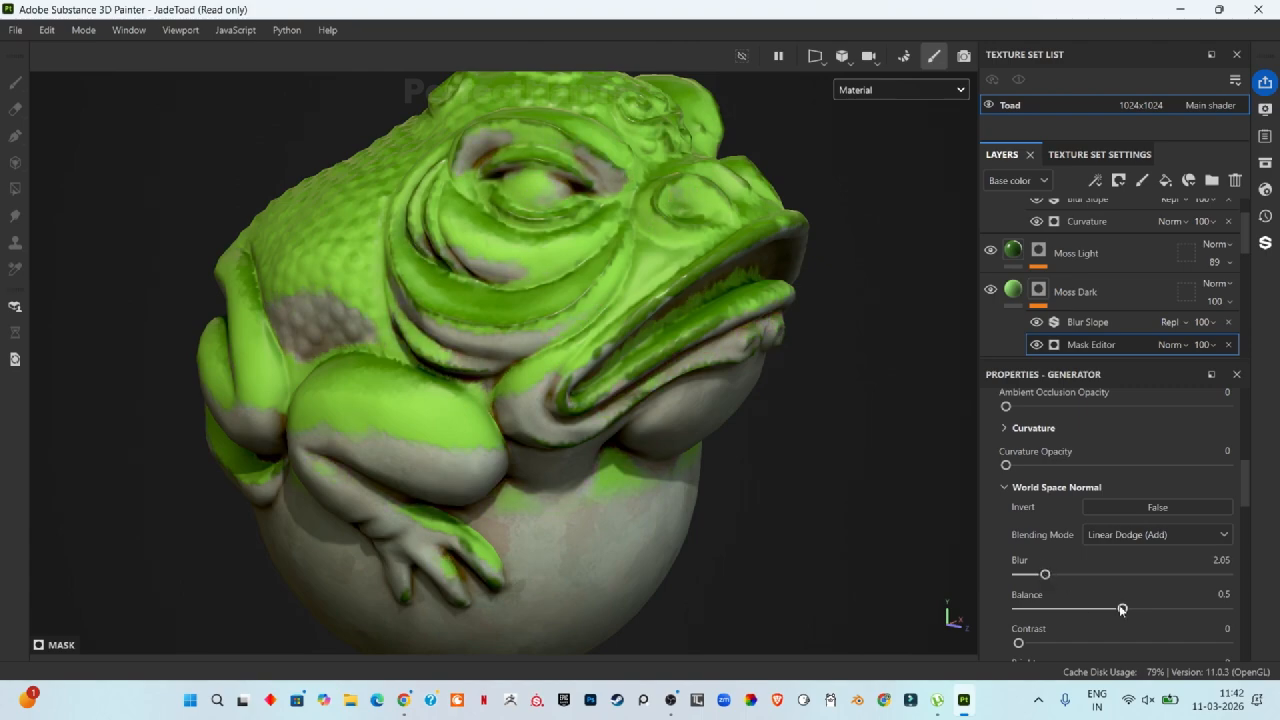
mouse_move(1122, 608)
left_mouse_down()
mouse_move(1105, 610)
mouse_move(1134, 626)
left_mouse_up()
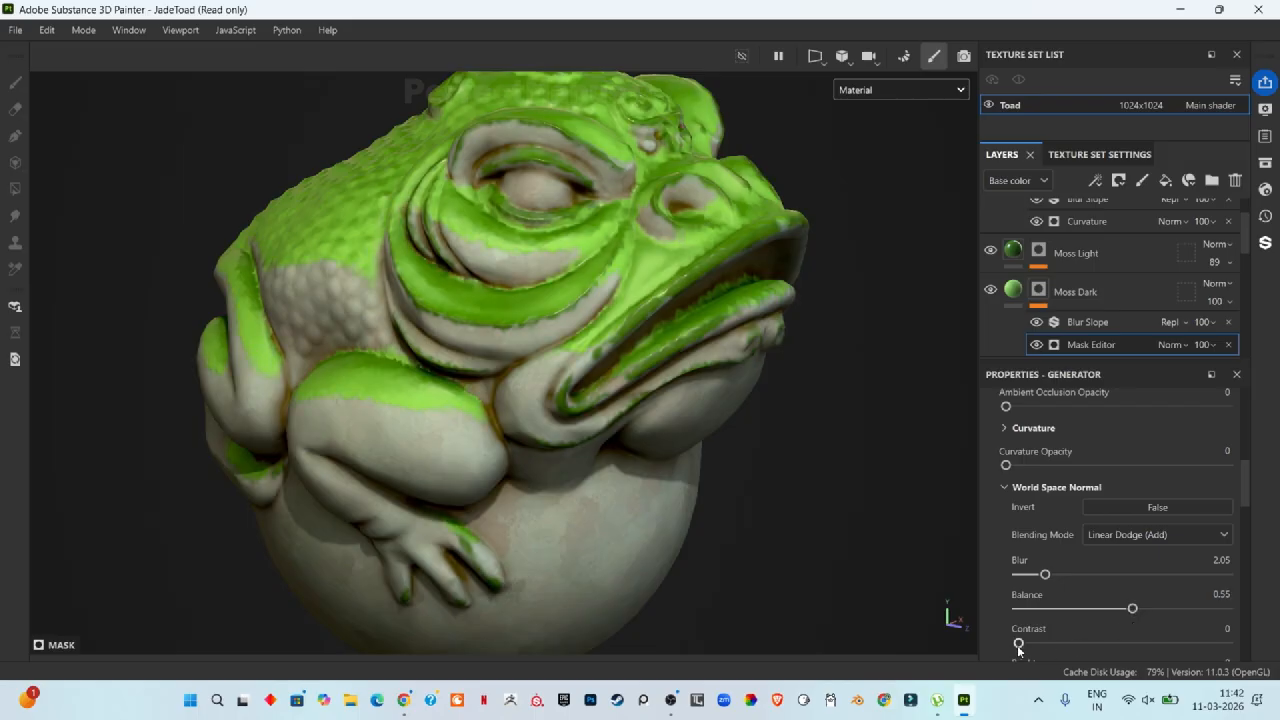
Step: Adjust Moss Dark's World Space Normal mask: Blur about 0.7, Balance about 0.53, Contrast about 0.62
left_click_drag(1019, 643, 1083, 634)
scroll(1160, 627, "down", 1)
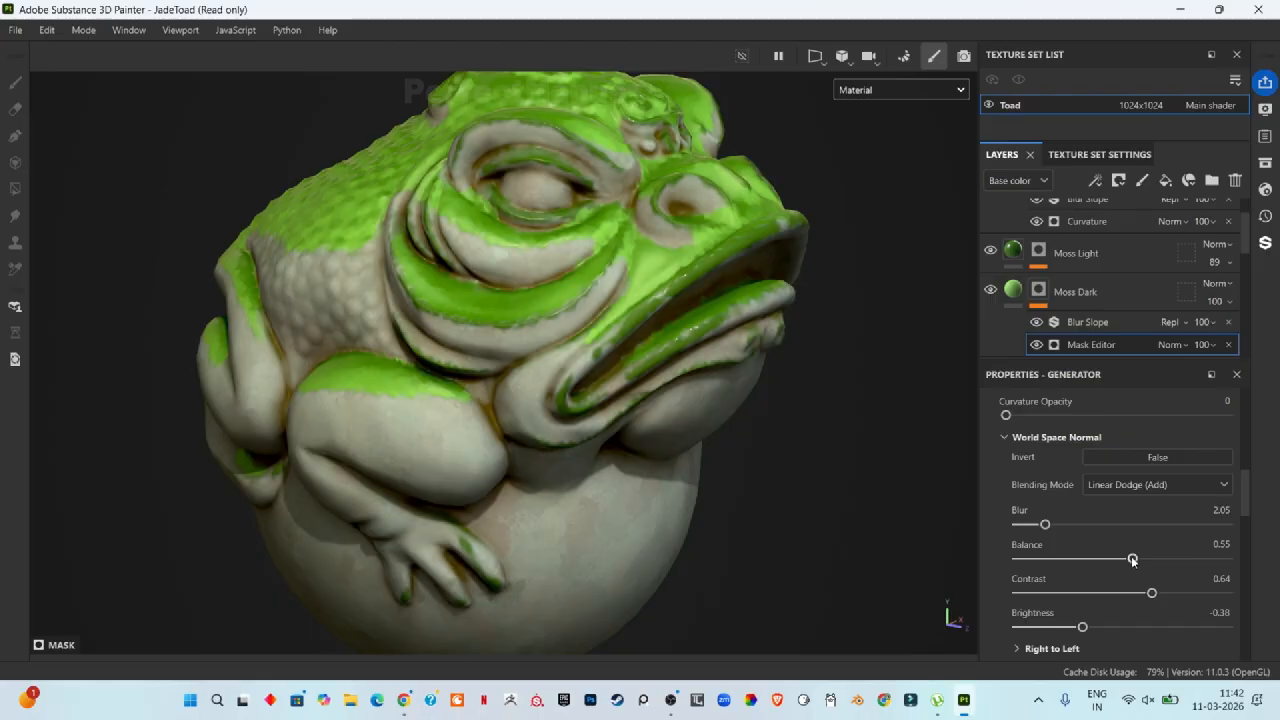
left_click_drag(1131, 560, 1129, 560)
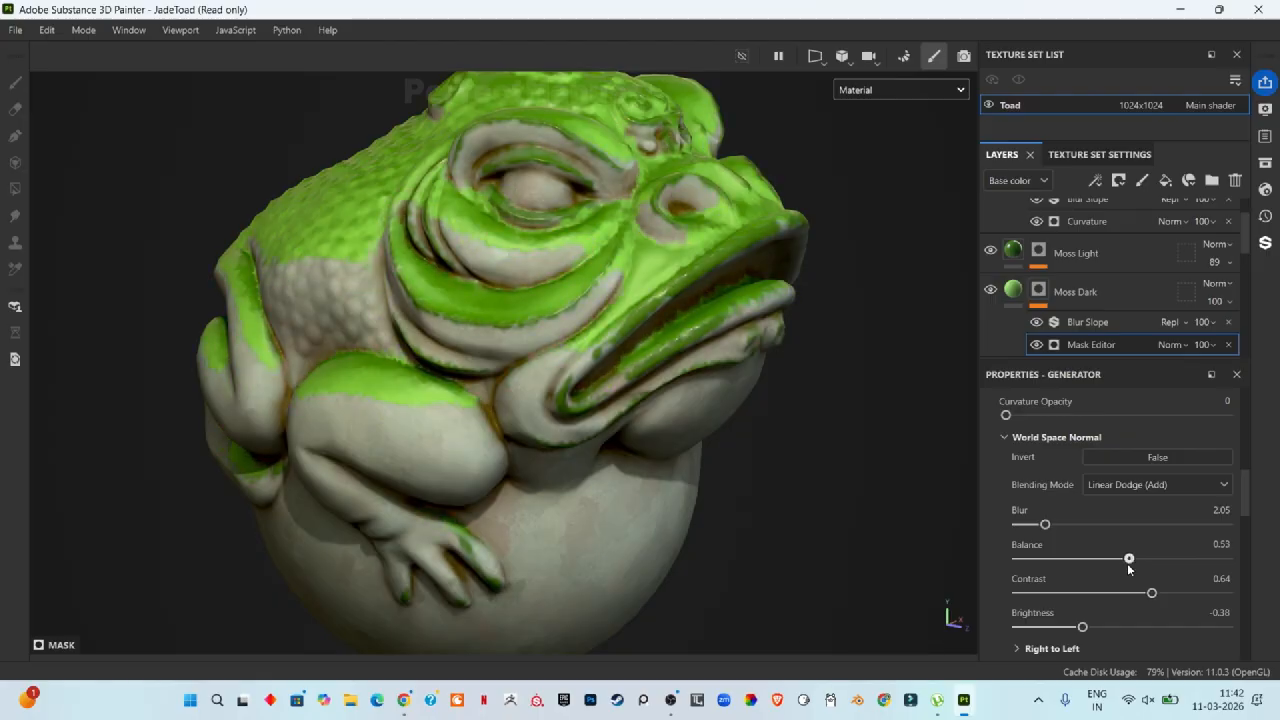
left_click_drag(1044, 526, 1027, 526)
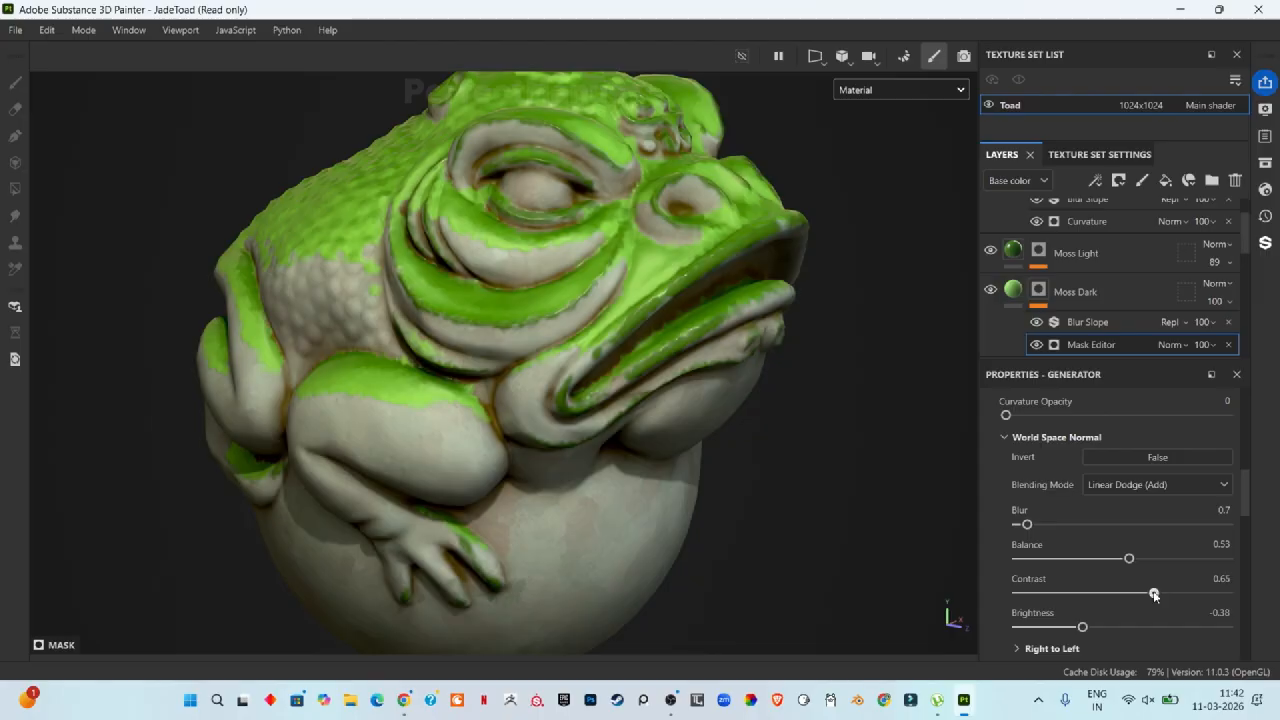
mouse_move(1154, 594)
left_mouse_down()
mouse_move(1128, 594)
mouse_move(1234, 589)
mouse_move(1147, 594)
left_mouse_up()
Step: Set the Mask Editor's Global Balance to about 0.56 and lower its Global Contrast
scroll(1187, 465, "up", 10)
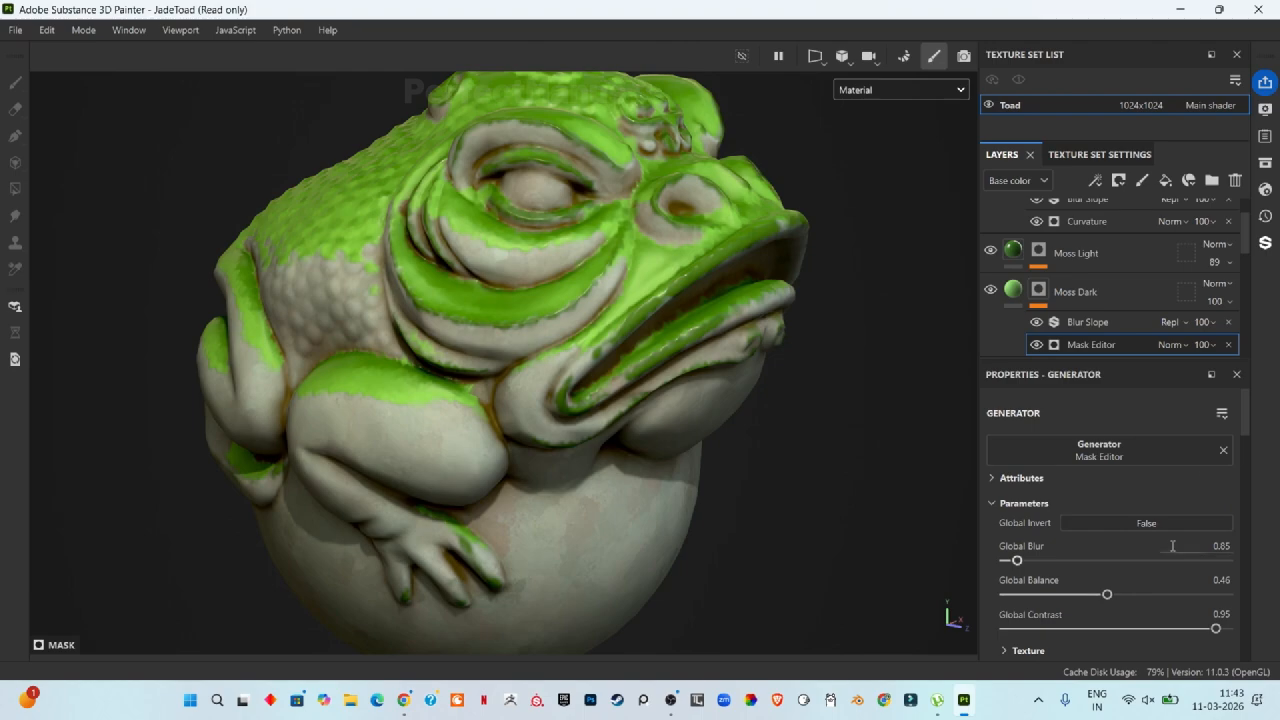
mouse_move(1215, 628)
left_mouse_down()
mouse_move(1145, 628)
mouse_move(1236, 621)
mouse_move(1203, 628)
left_mouse_up()
left_click_drag(1106, 595, 1127, 610)
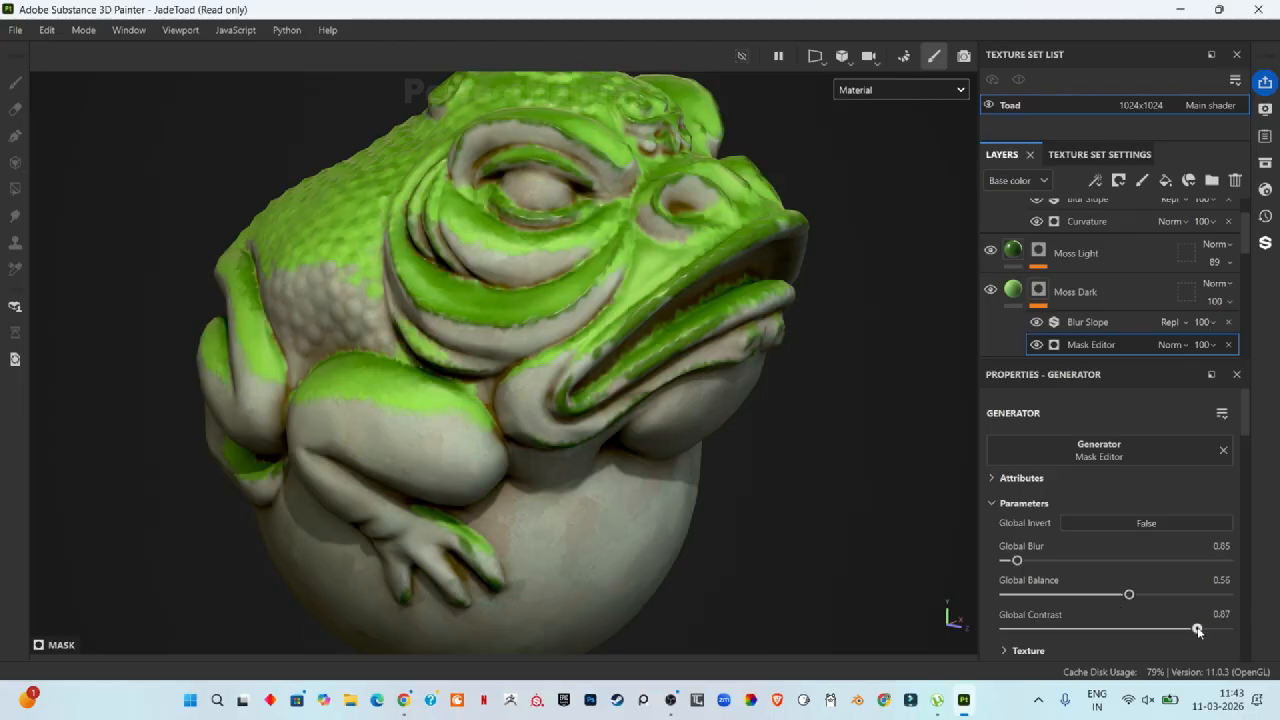
left_click_drag(1198, 630, 1142, 628)
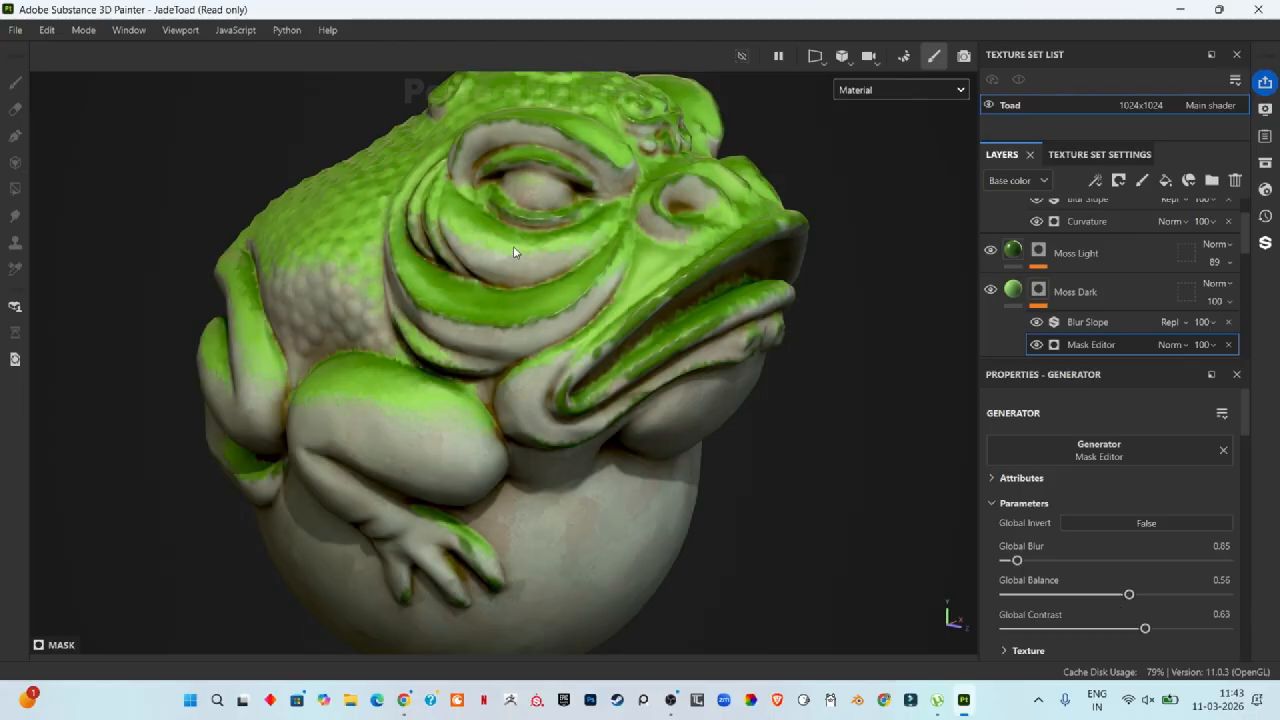
Step: Select the Moss Light fill layer and set its Roughness to about 0.36
scroll(514, 251, "down", 3)
scroll(1130, 510, "down", 10)
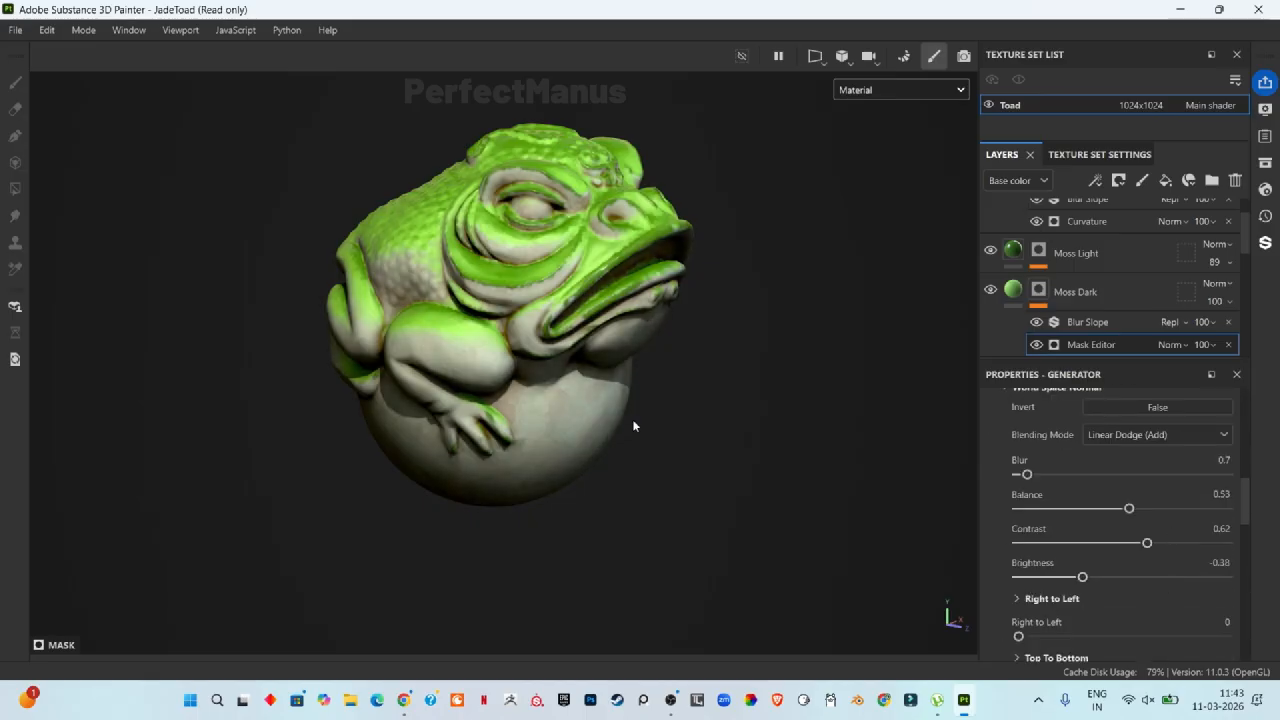
left_click_drag(693, 447, 860, 490, "alt")
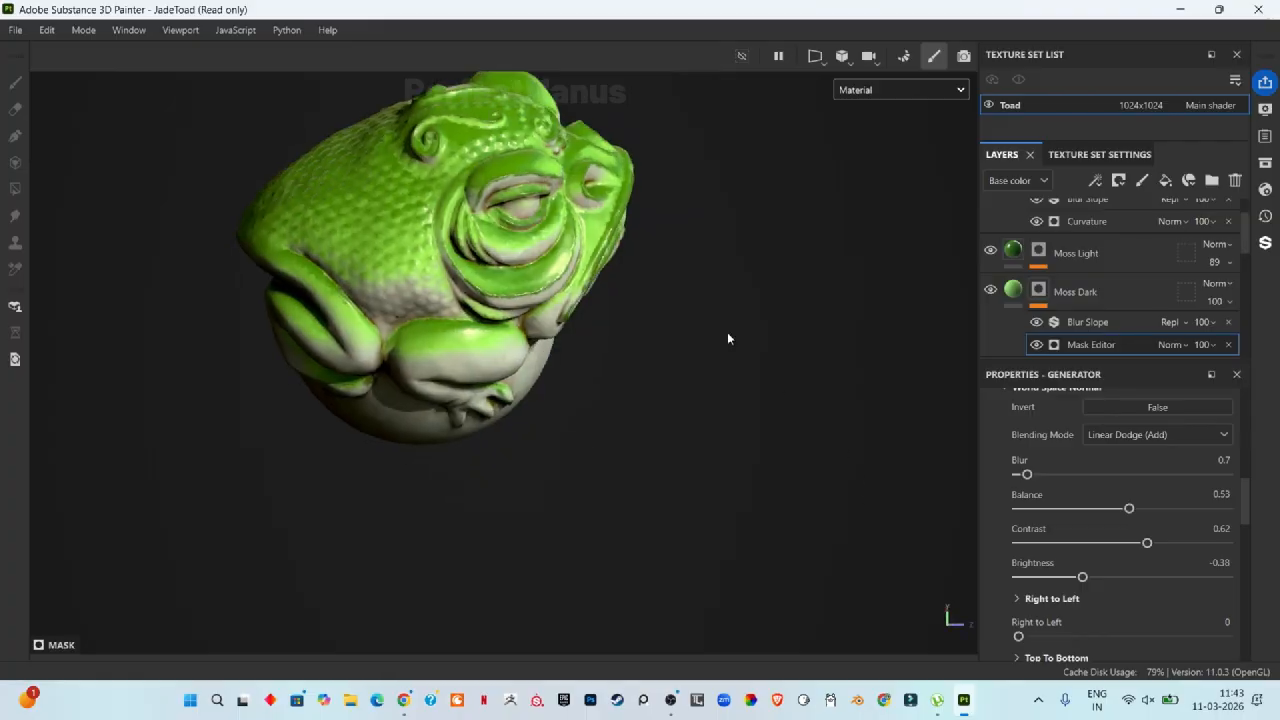
scroll(418, 183, "up", 5)
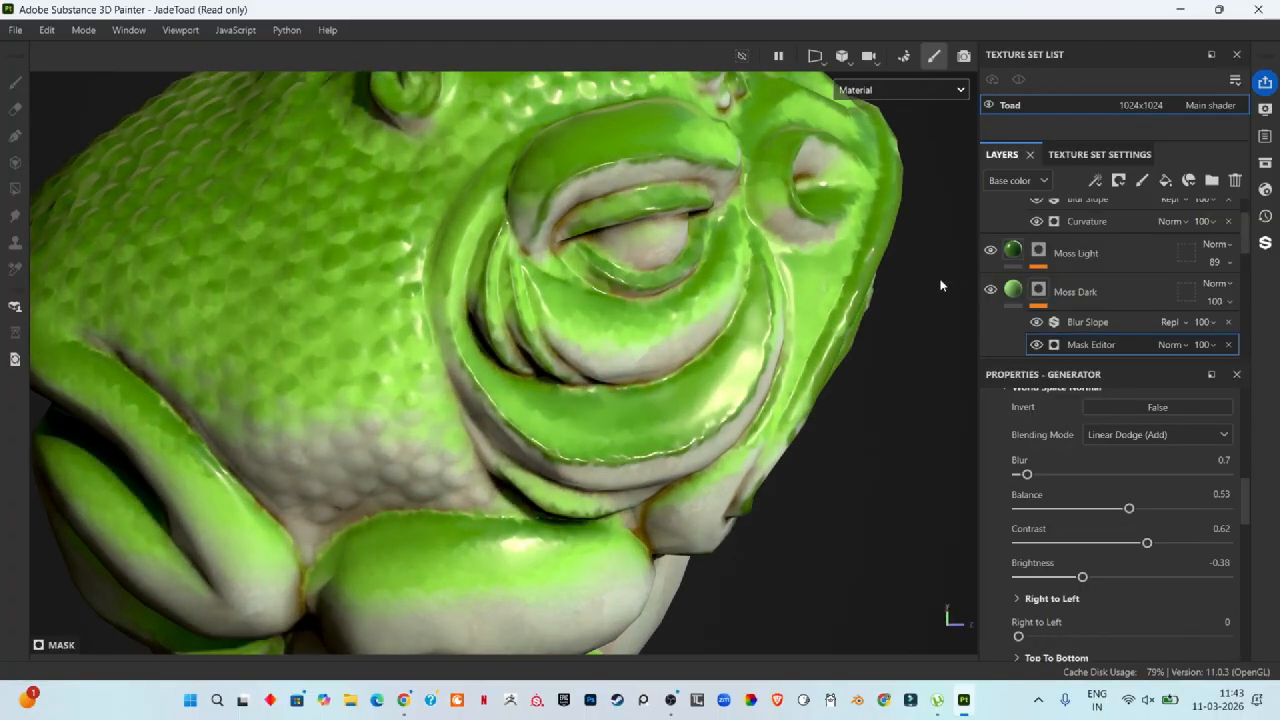
left_click(1013, 252)
scroll(1132, 508, "down", 6)
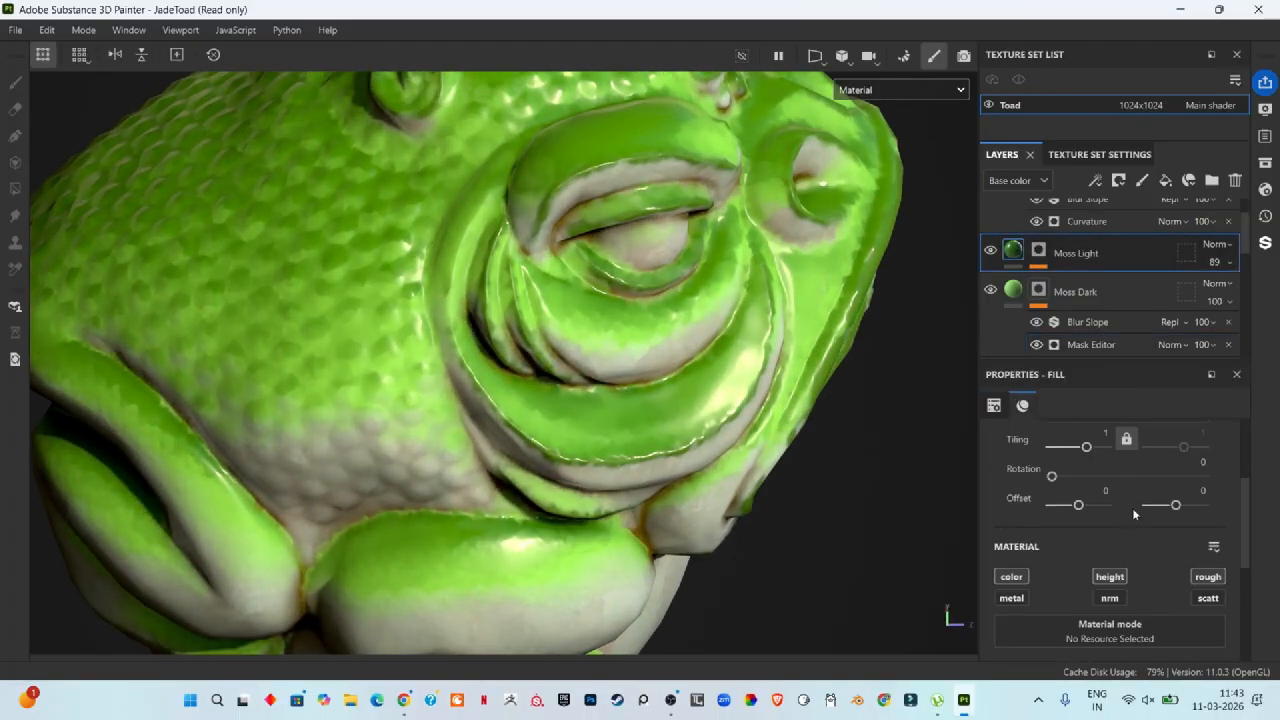
scroll(1115, 590, "down", 1)
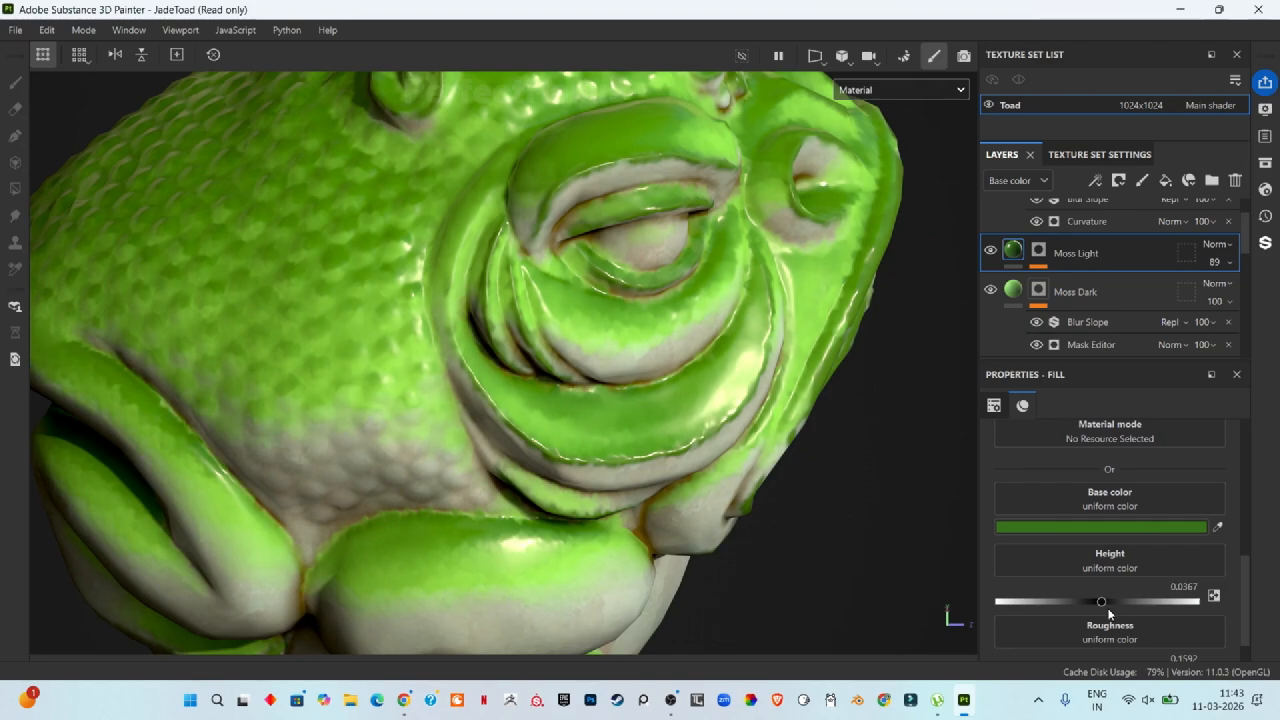
scroll(1147, 532, "up", 4)
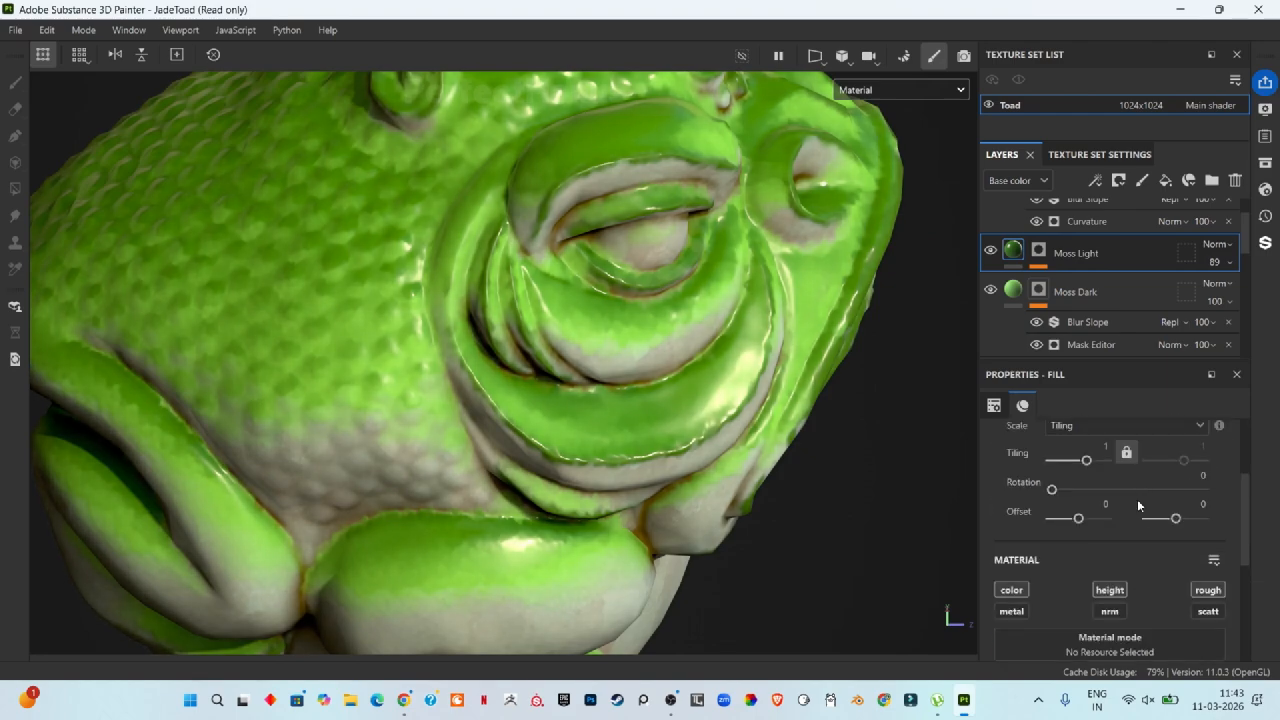
scroll(1110, 595, "down", 3)
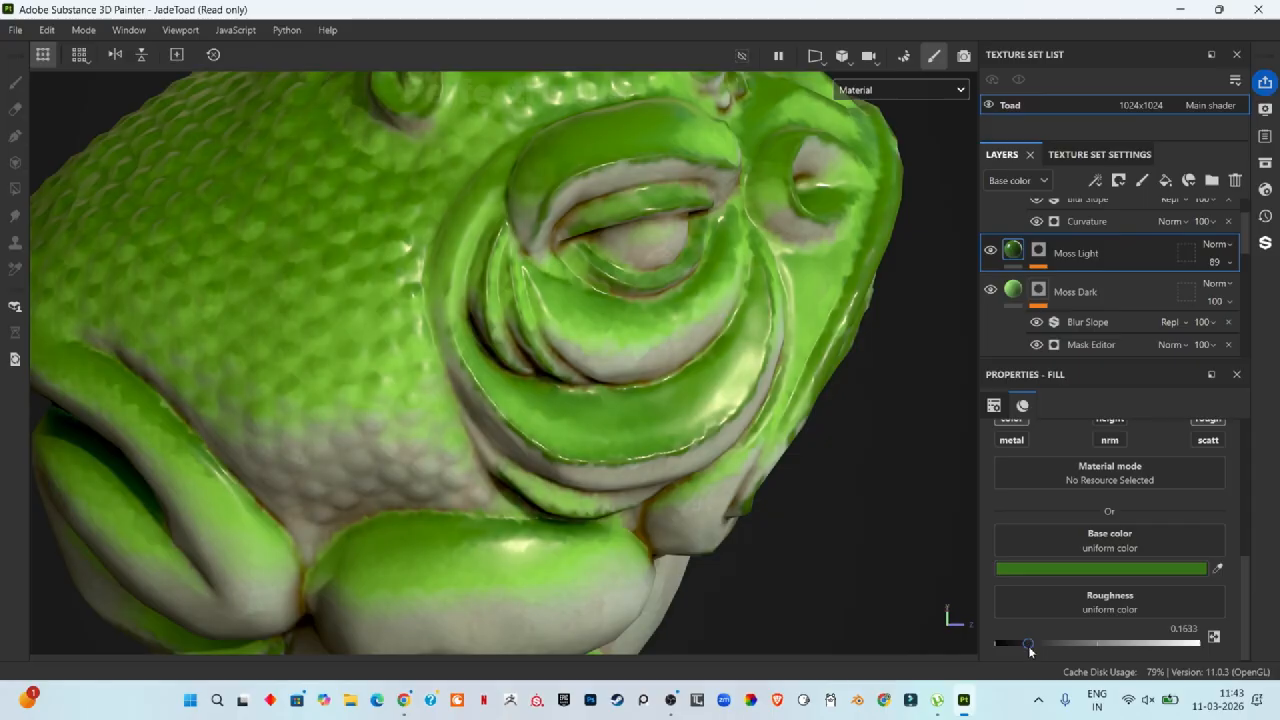
left_click_drag(1030, 650, 1069, 642)
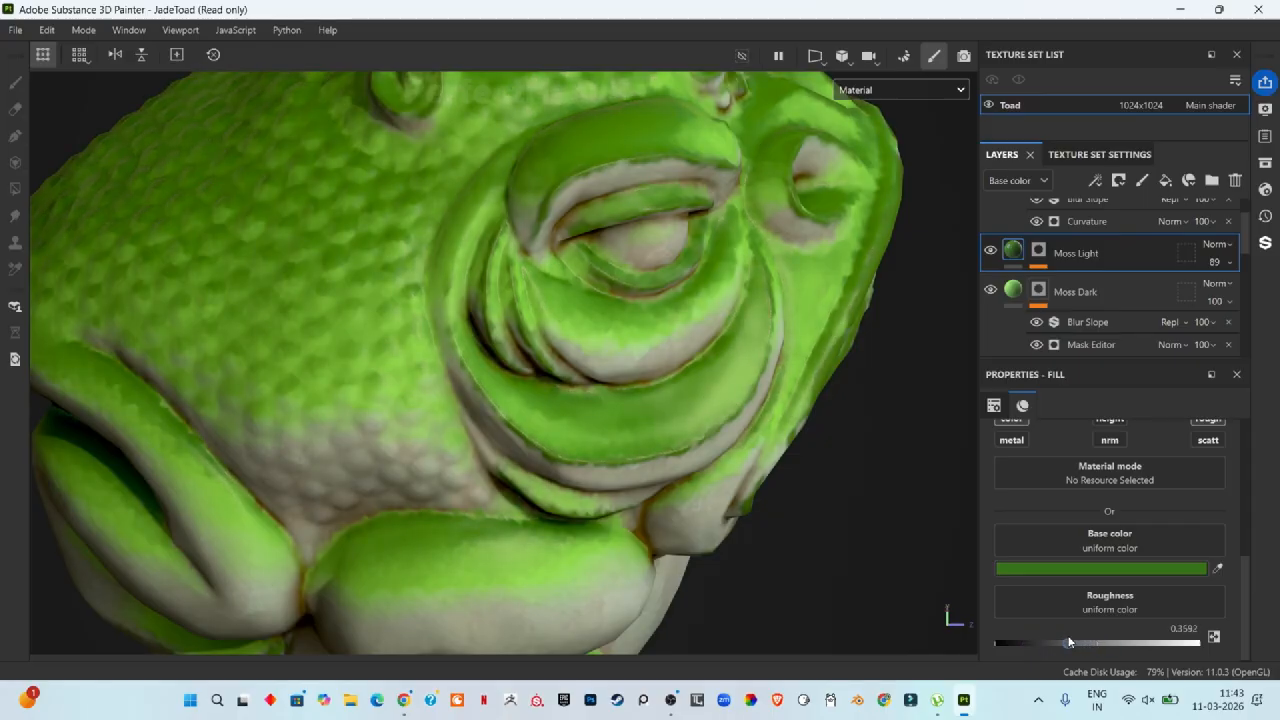
Step: Orbit the toad and preview it in the ray-traced render mode before returning to the normal viewport
left_click_drag(884, 535, 735, 404, "alt")
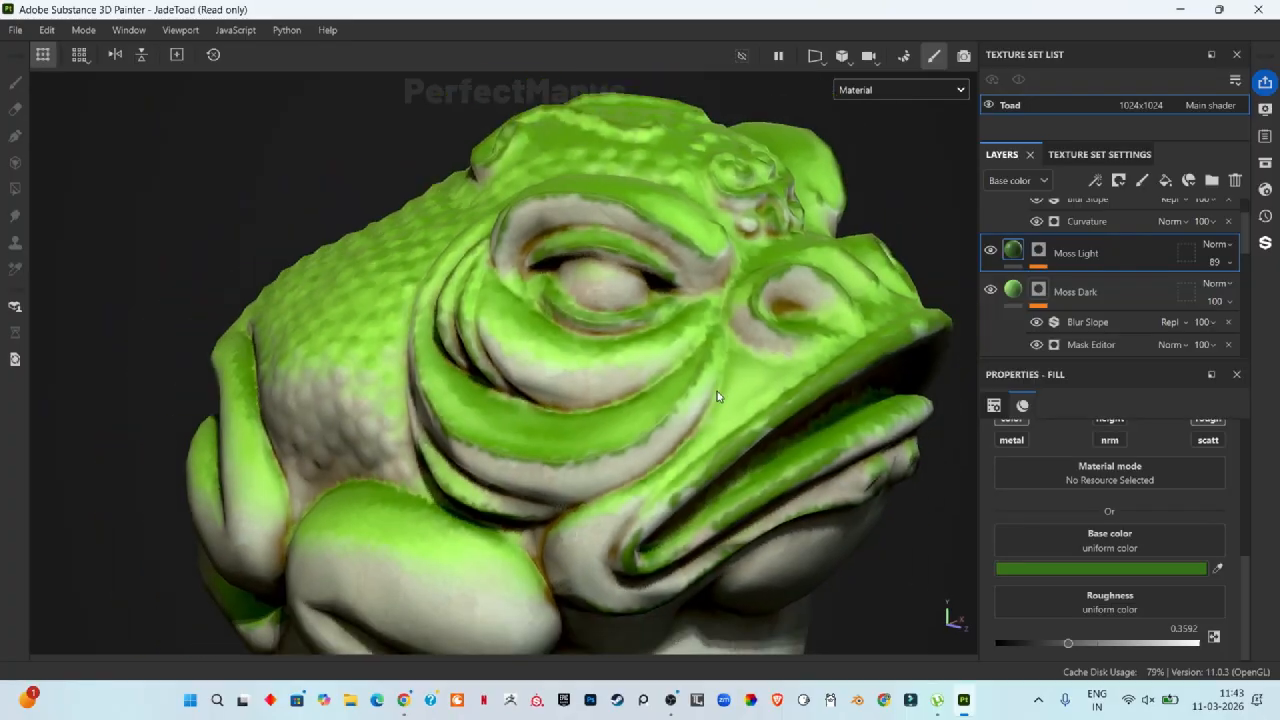
scroll(741, 401, "down", 3)
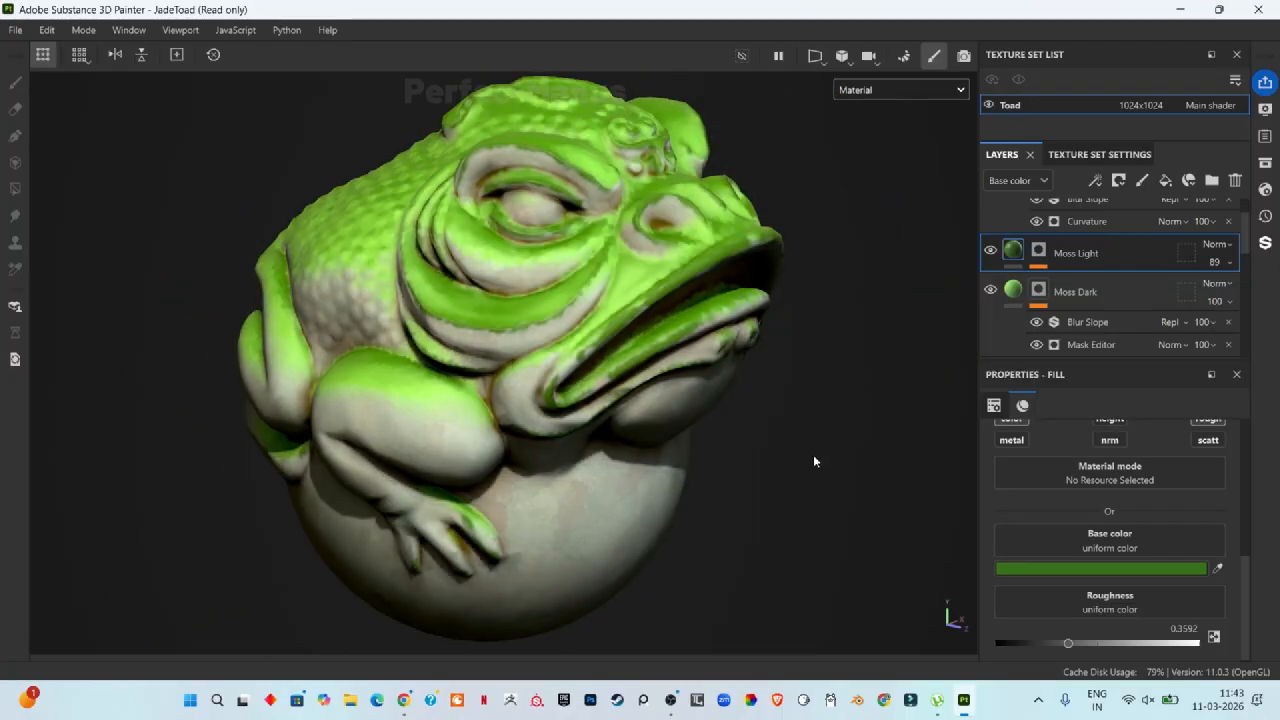
scroll(1046, 297, "up", 1)
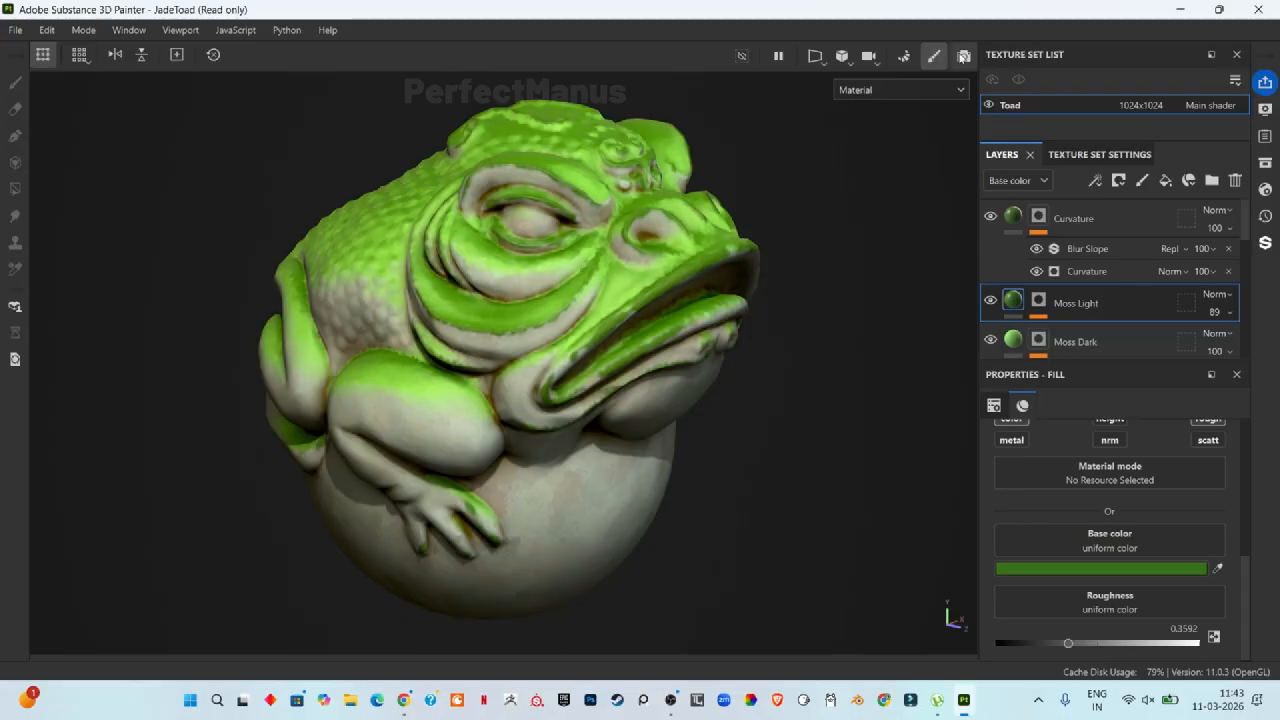
left_click(962, 56)
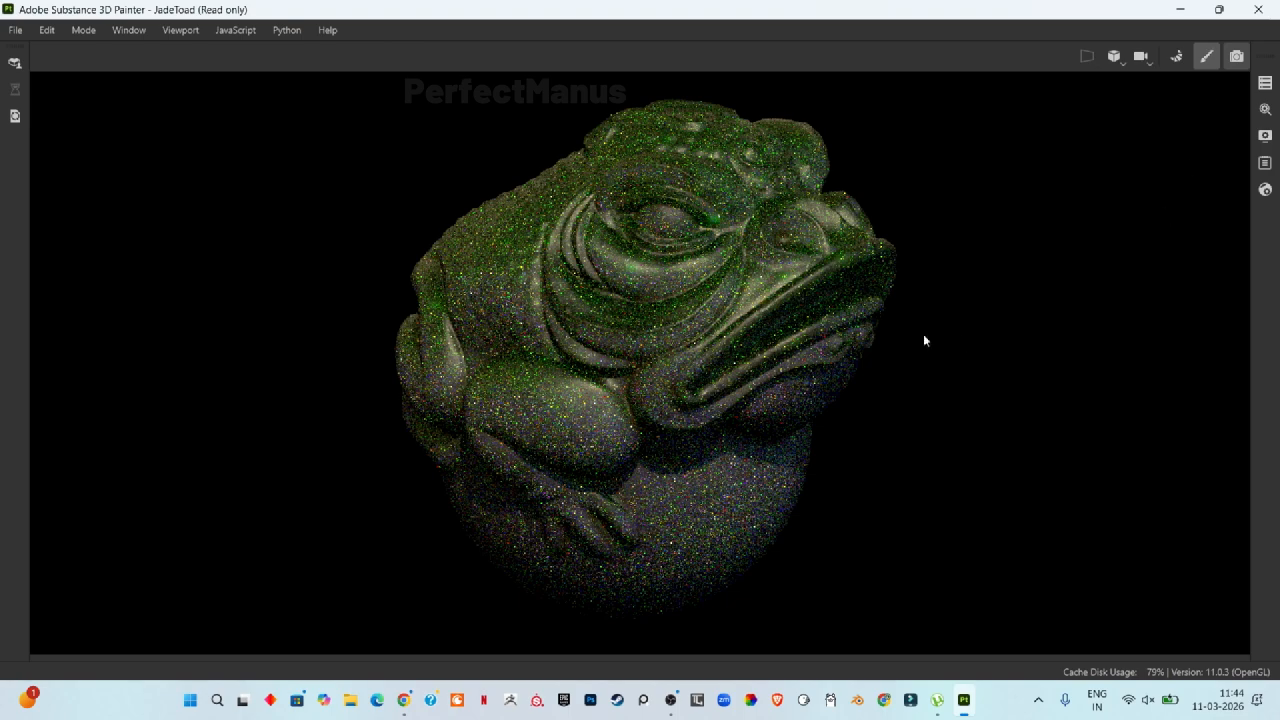
key("F10")
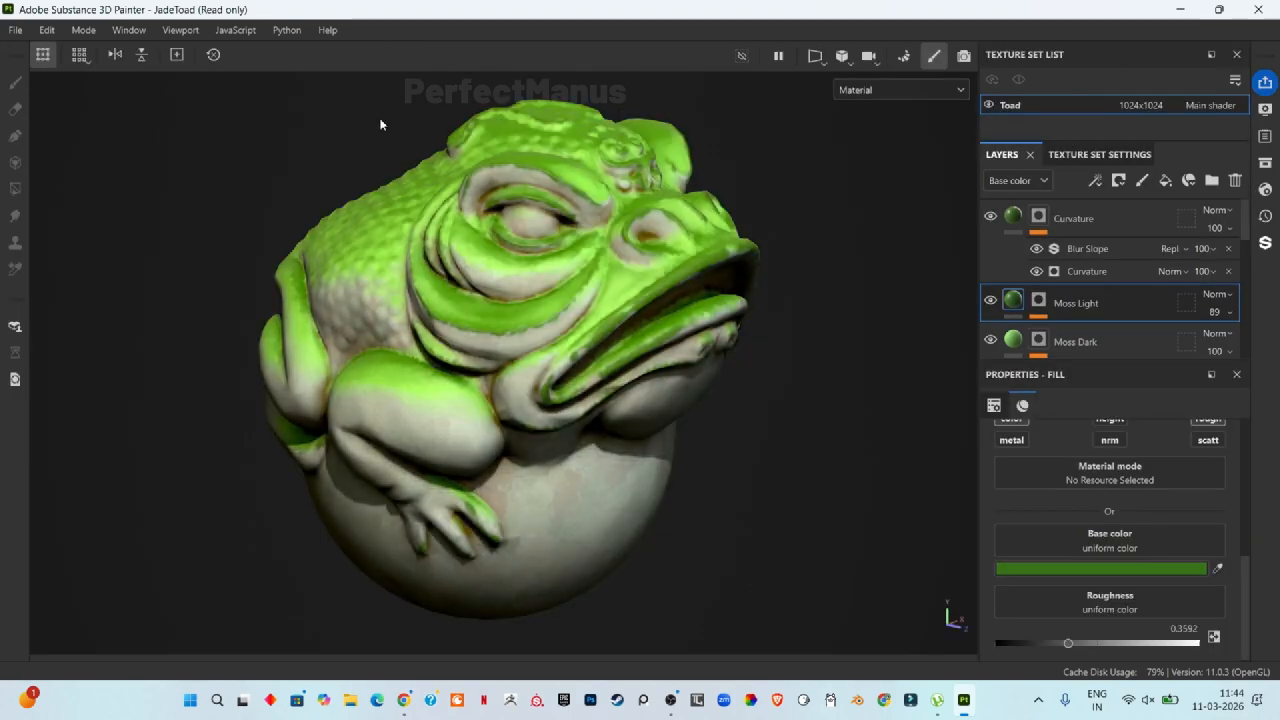
Step: Capture a screen snip of the viewport showing the textured toad
key("super+shift+s")
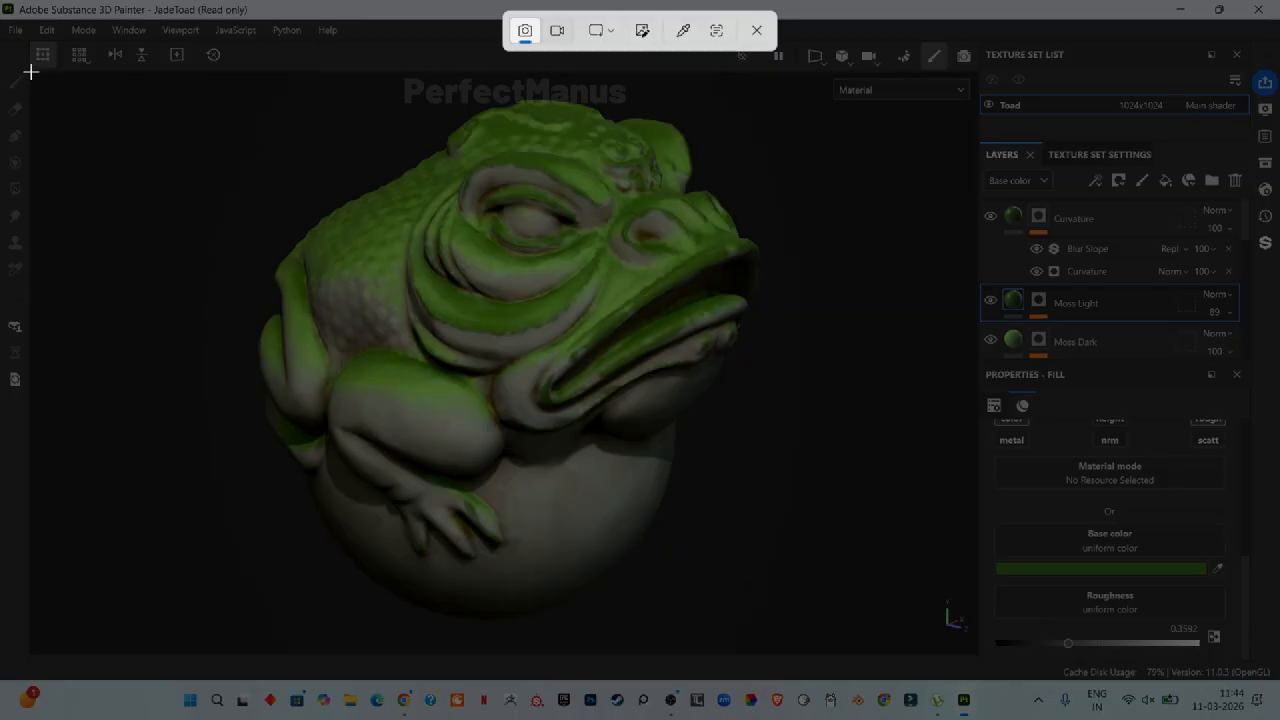
left_click_drag(31, 72, 975, 656)
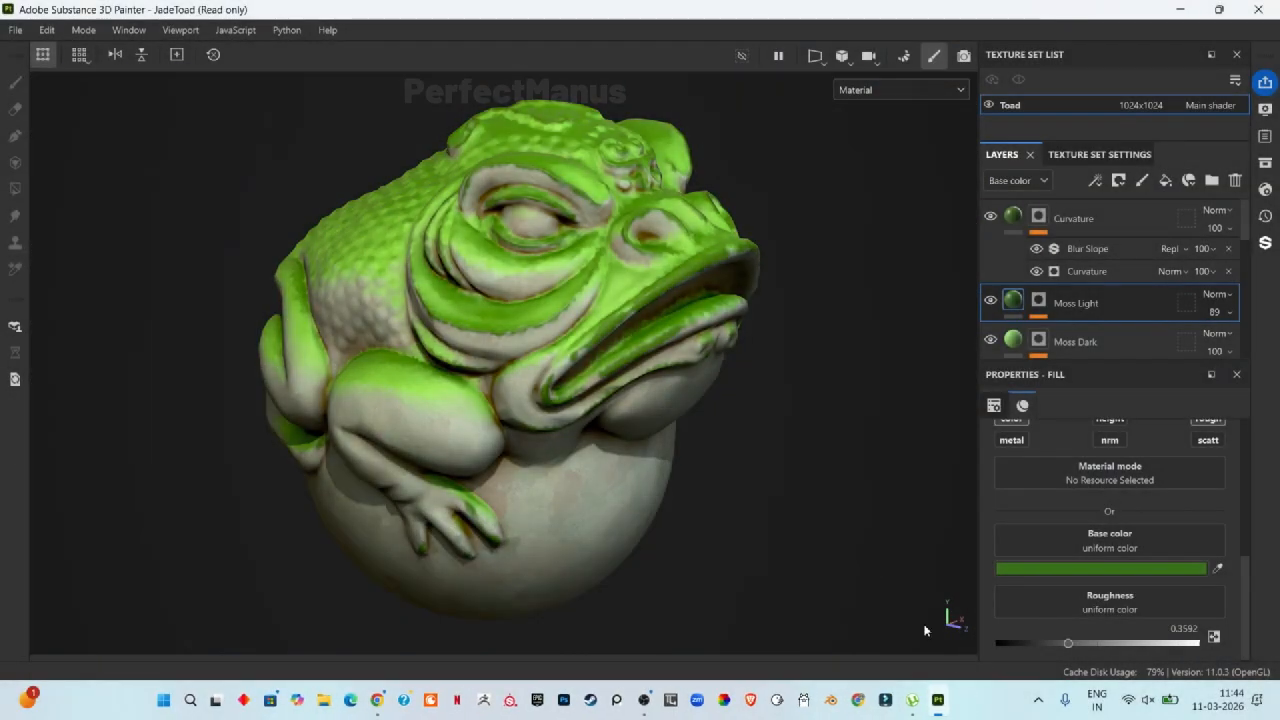